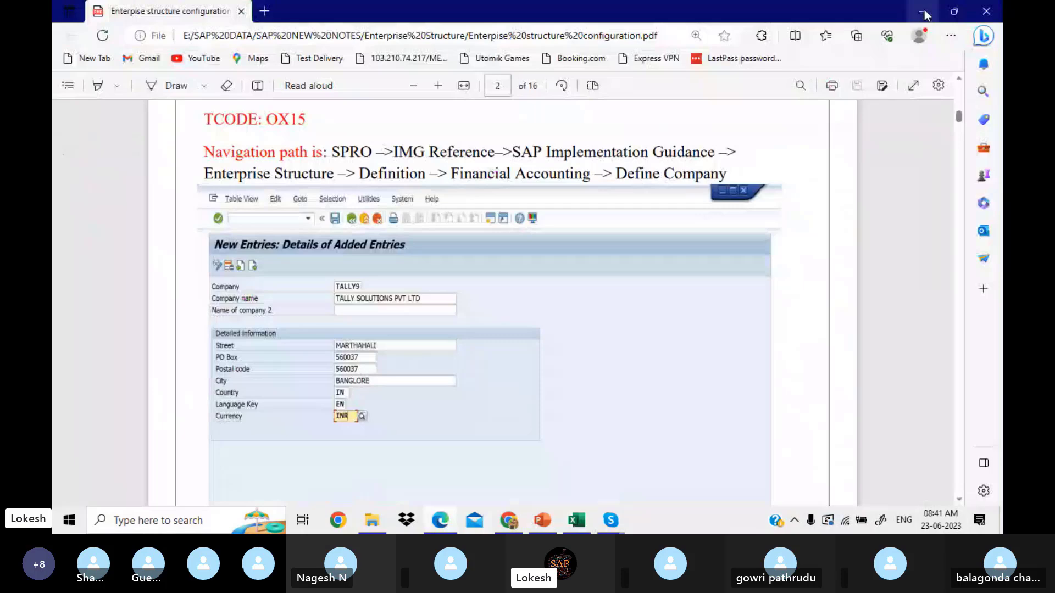
Step: Minimize the Edge enterprise structure PDF so the With Holding Tax workbook shows
left_click(925, 13)
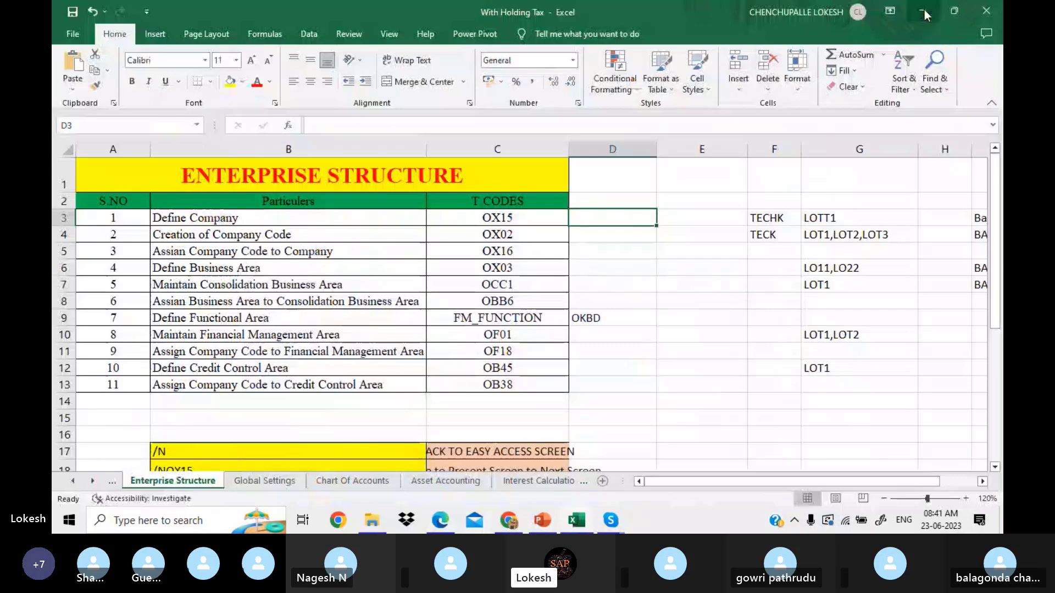
Step: Minimize the Excel workbook and the meeting window to reveal SAP Logon 740
left_click(925, 13)
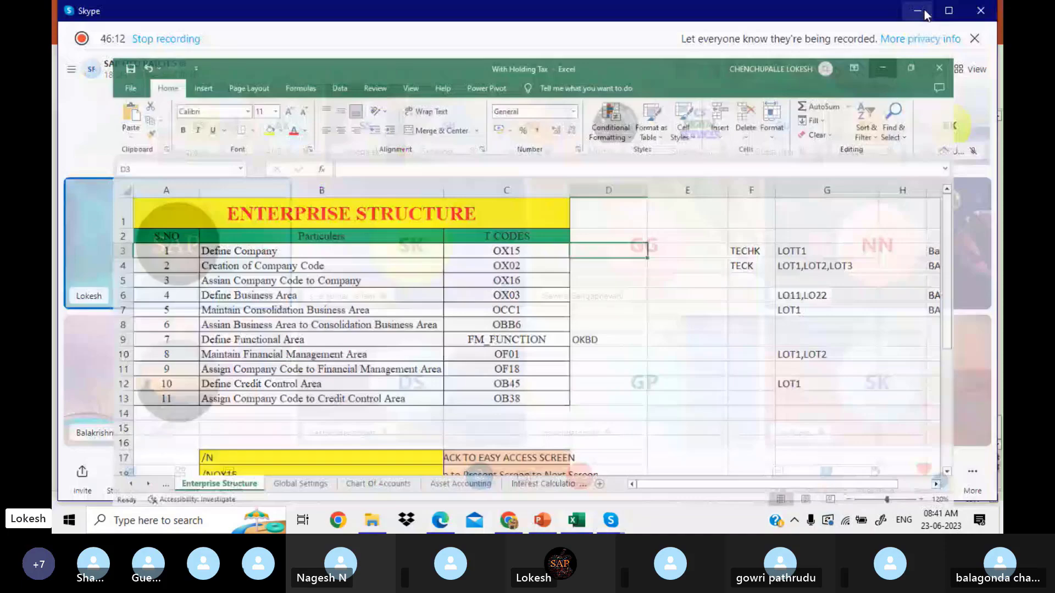
left_click(925, 14)
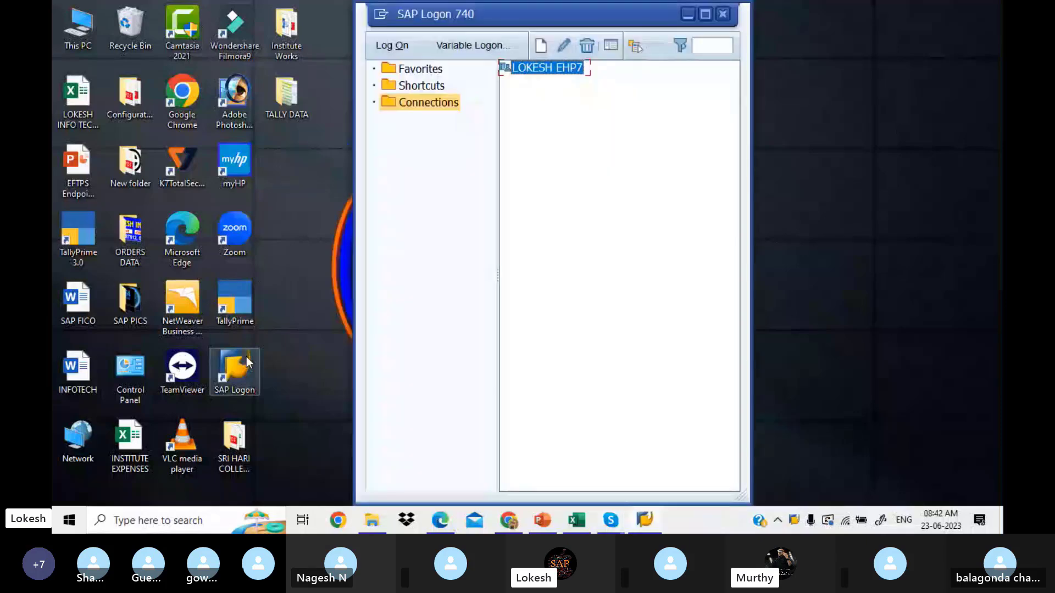
Step: Maximize SAP Logon 740 and log on to the saved EHP7 system connection
left_click(704, 13)
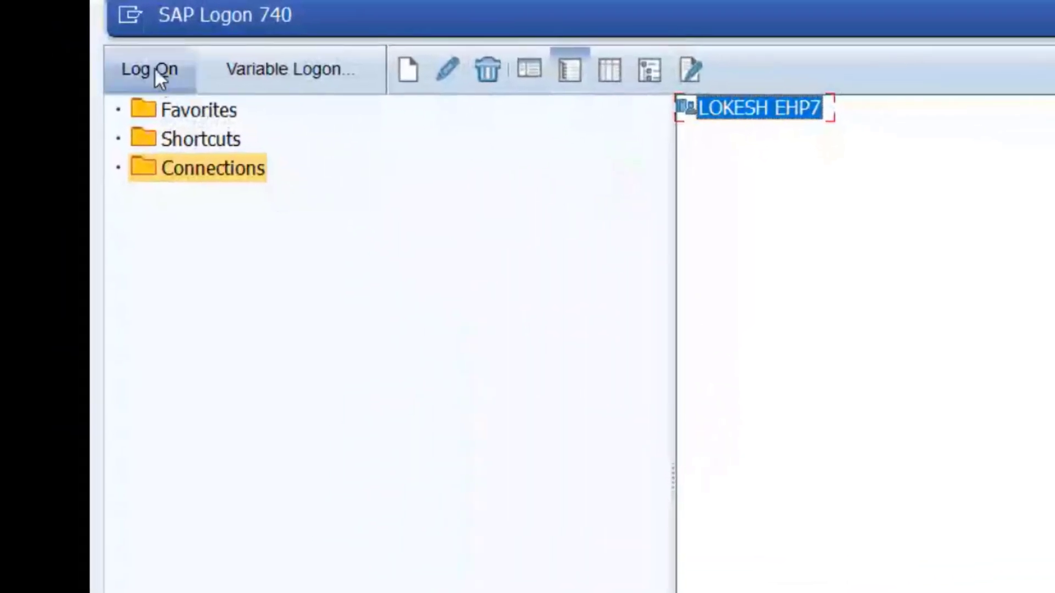
left_click(155, 69)
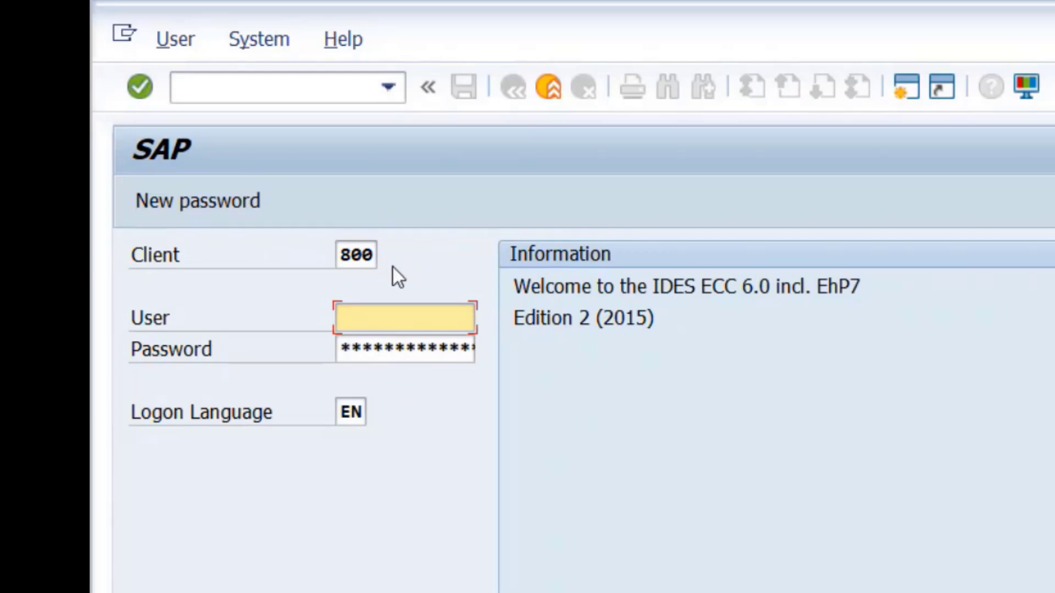
Step: Log on to client 800 using the remembered user name and the account password
key("Caps_Lock")
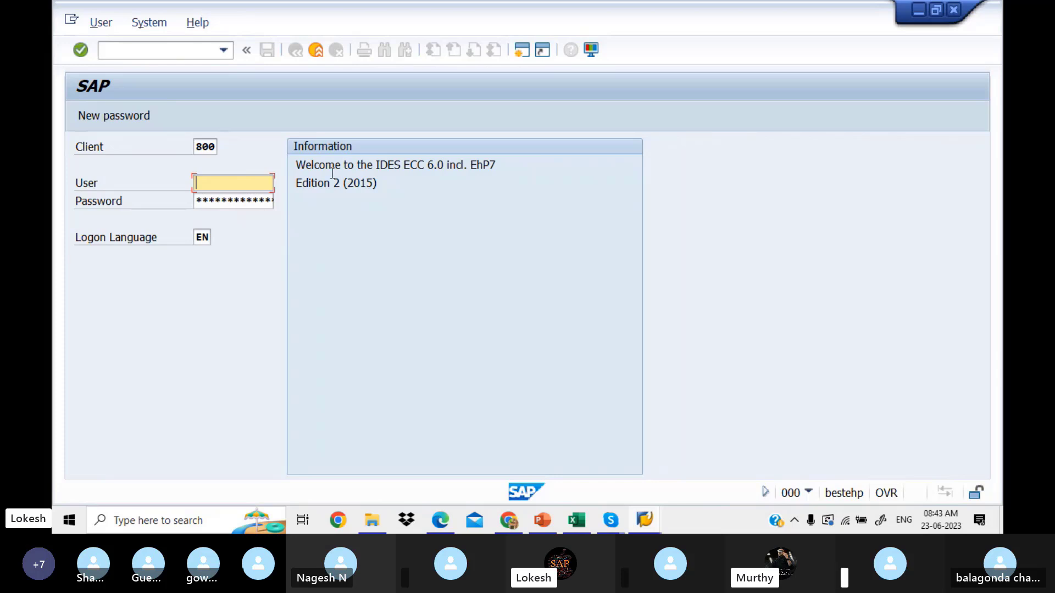
key("BackSpace")
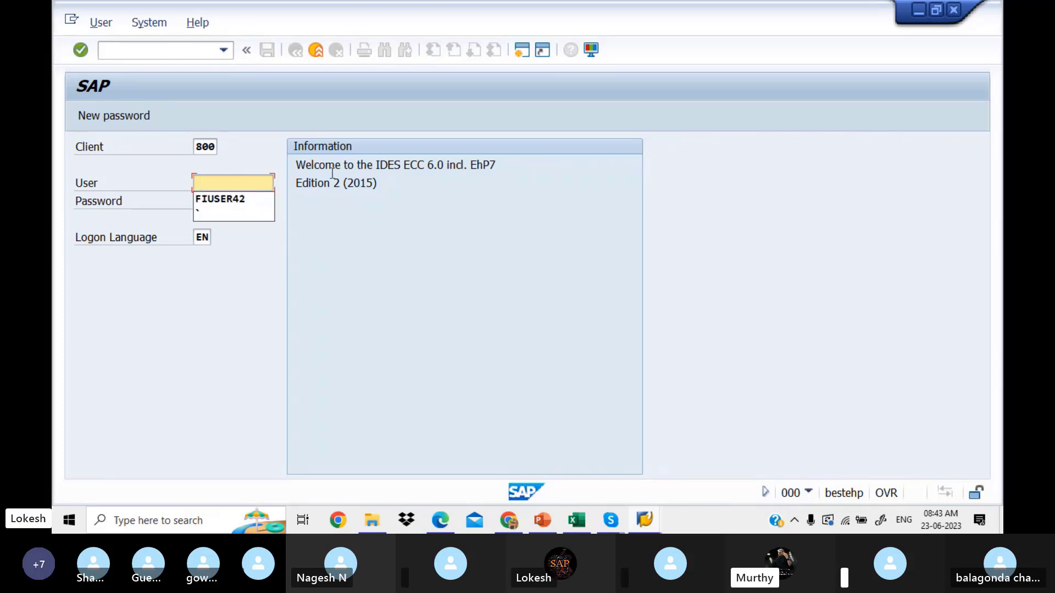
left_click(247, 199)
left_click(243, 199)
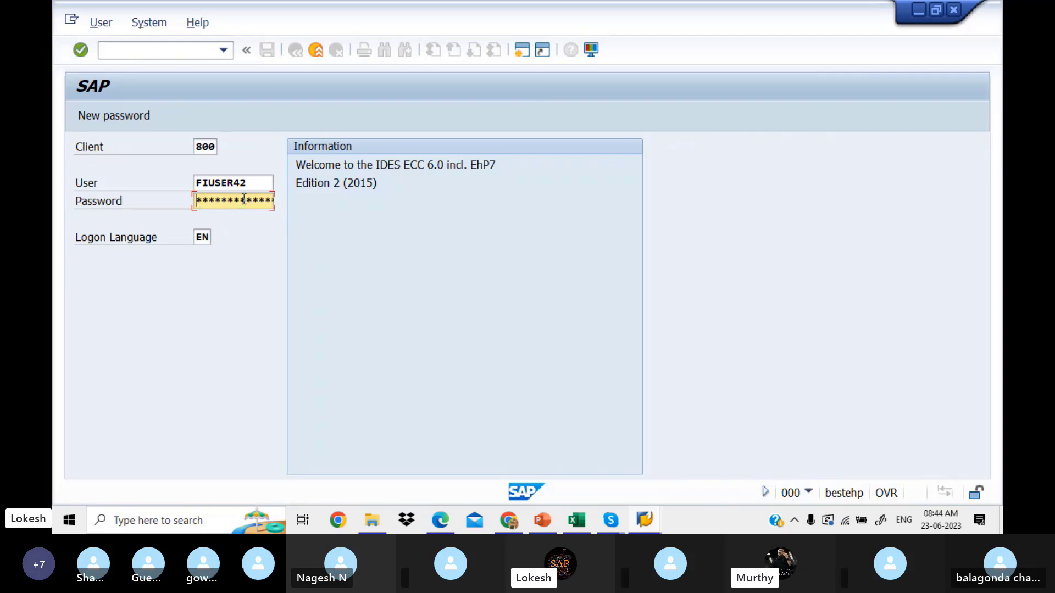
key("Right")
key("Right")
key("Right")
key("Return")
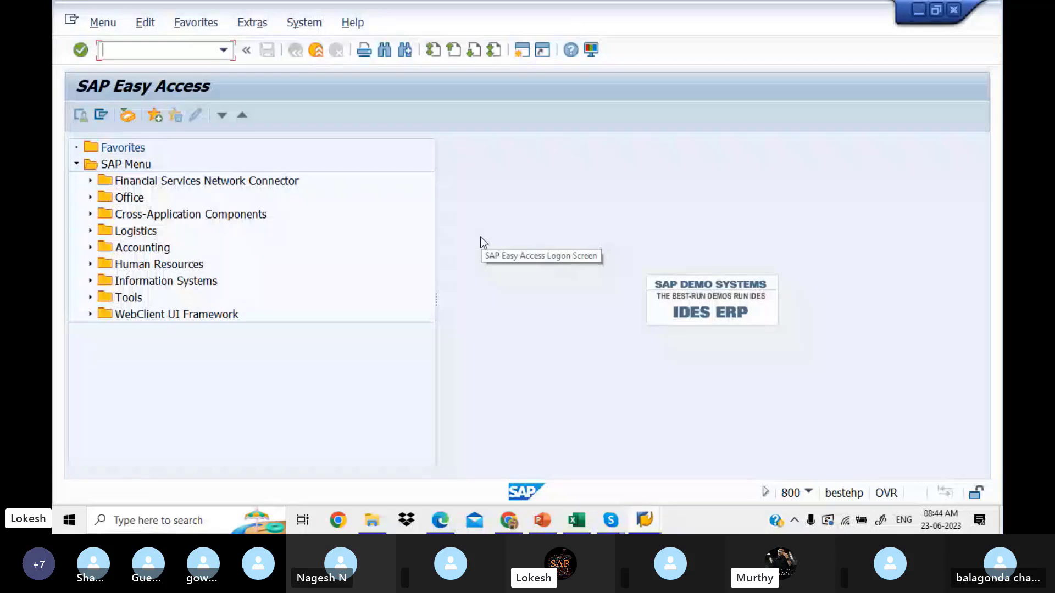
Step: Expand Accounting > Financial Accounting > General Ledger > Document Entry to list FB50 and F-02
left_click(90, 247)
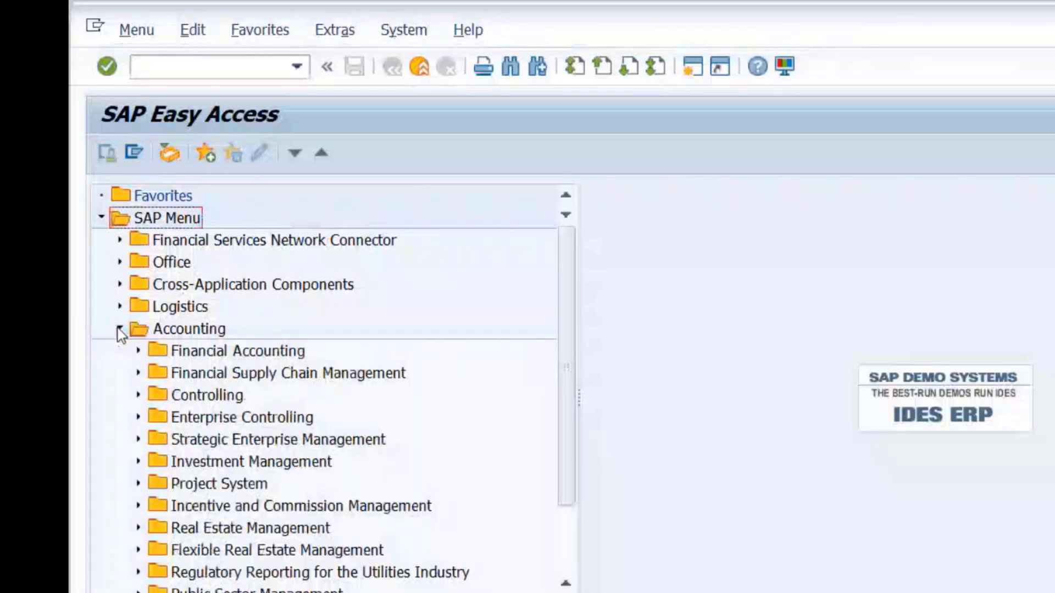
left_click(138, 348)
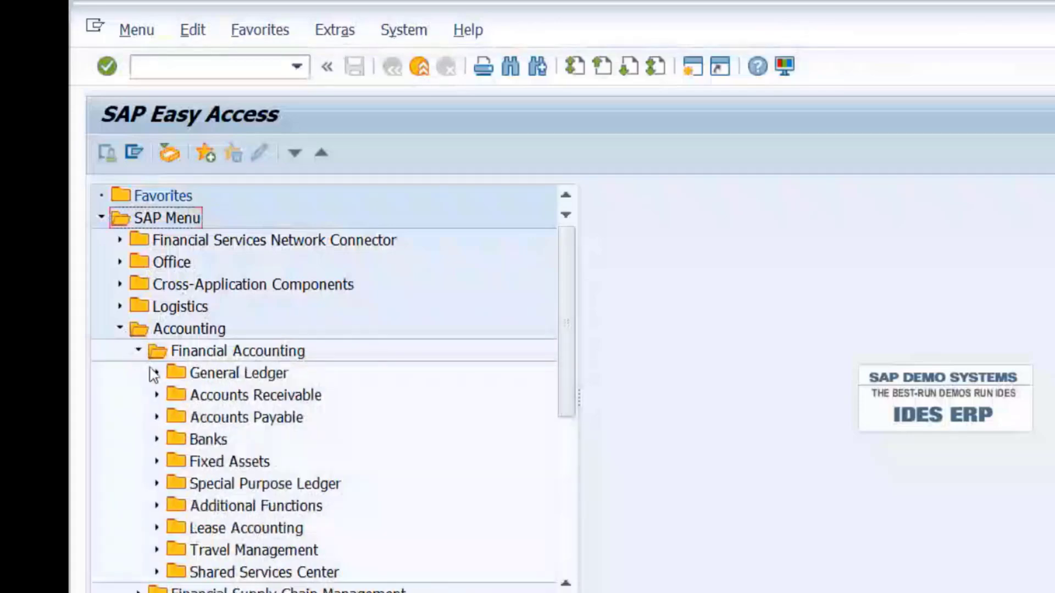
left_click(155, 374)
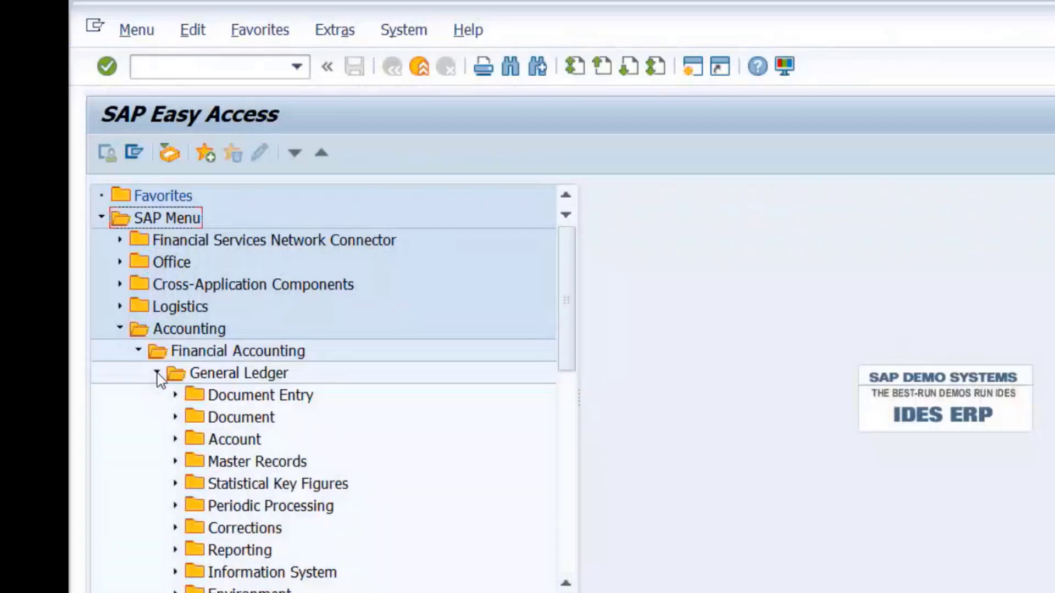
left_click(175, 395)
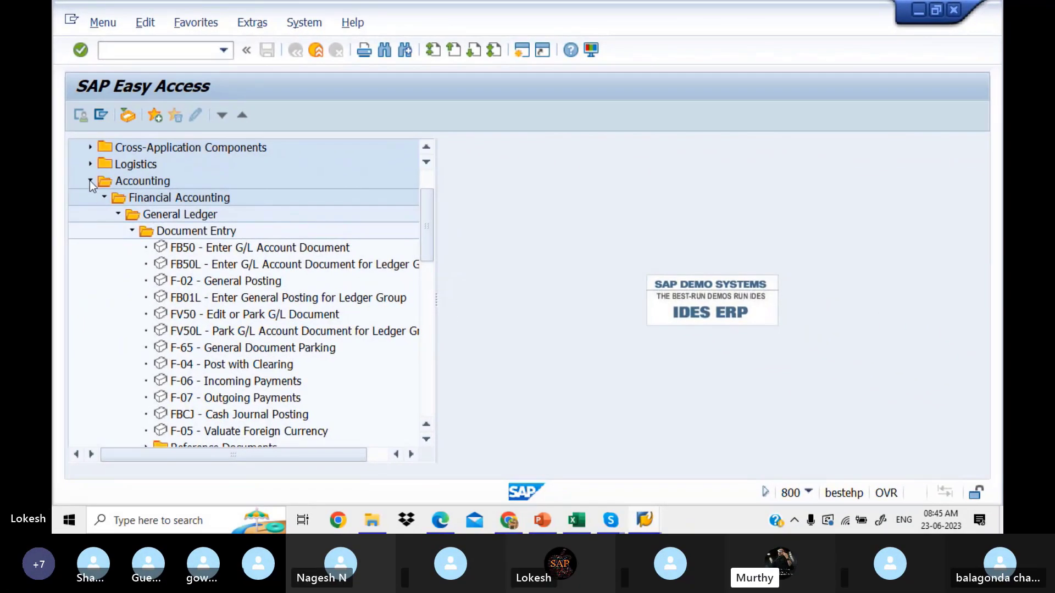
Step: Collapse the Accounting folder and put the cursor in the command field
left_click(90, 180)
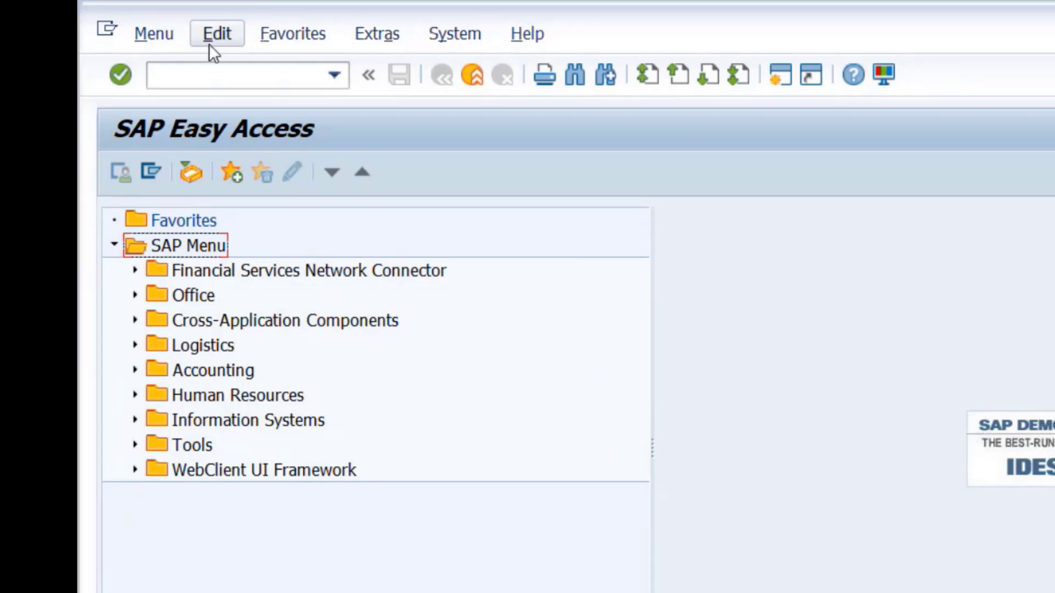
left_click(272, 75)
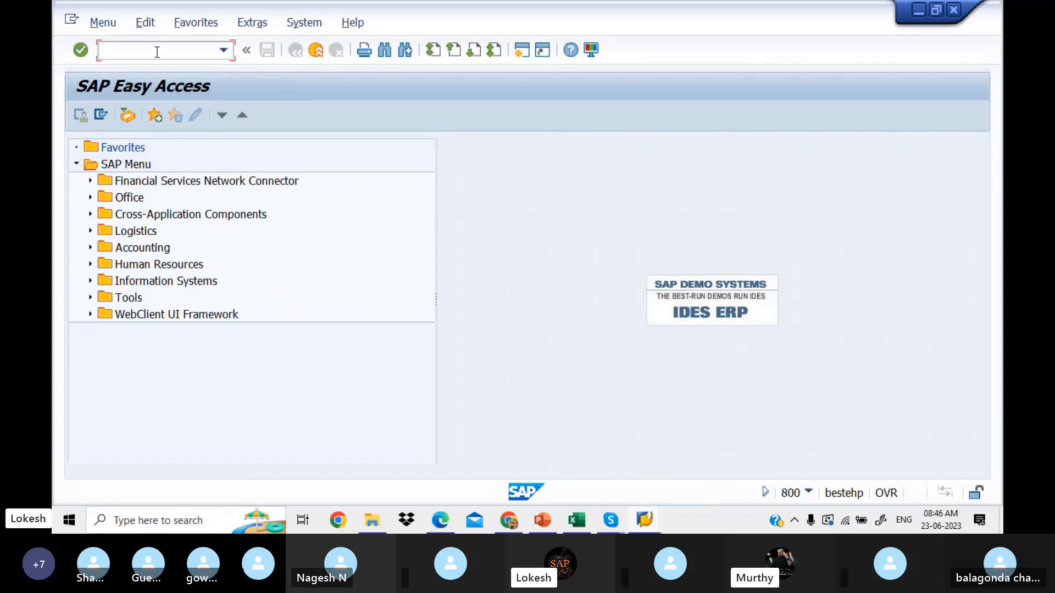
Step: Run SPRO and open the SAP Reference IMG customizing guide
type("SPRO")
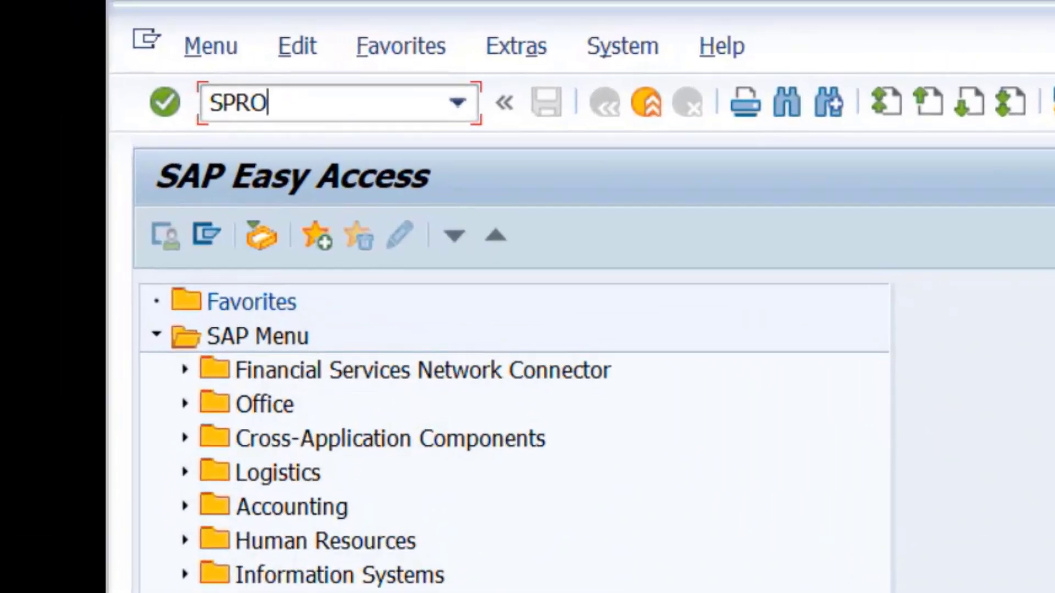
key("Return")
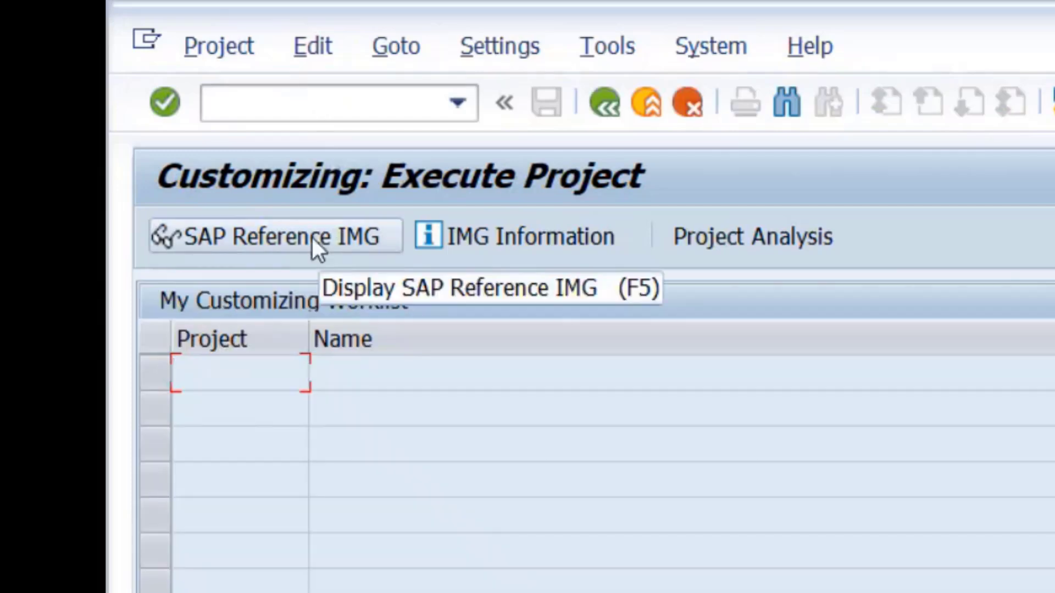
left_click(312, 237)
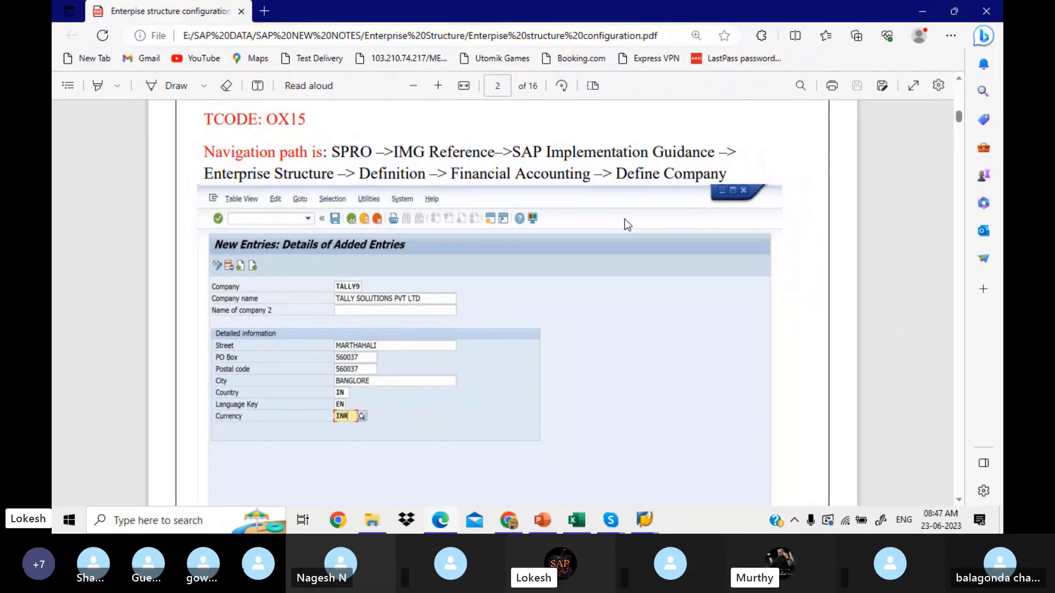
left_click(644, 520)
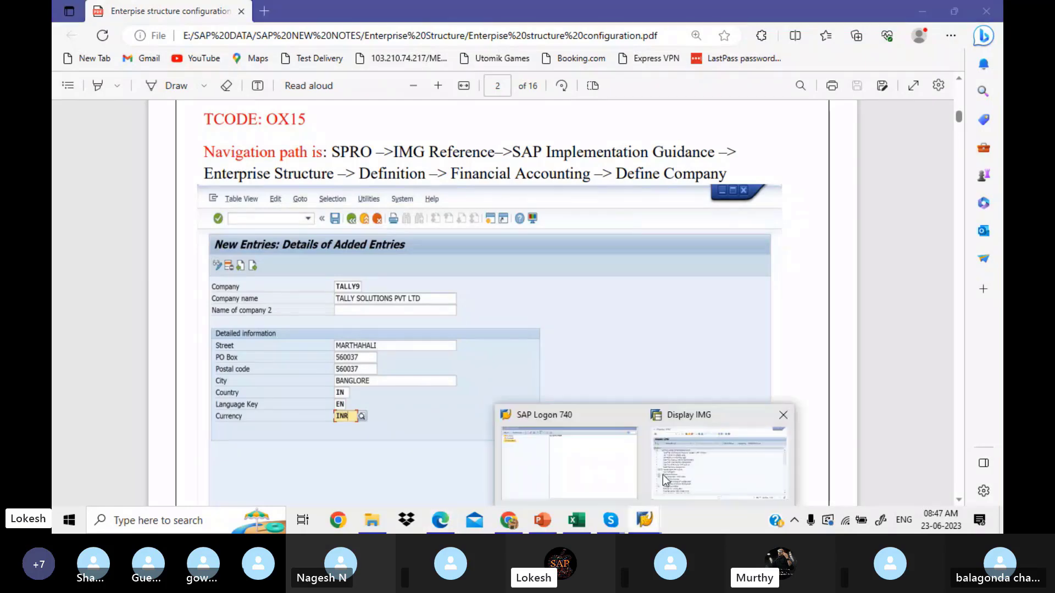
mouse_move(672, 471)
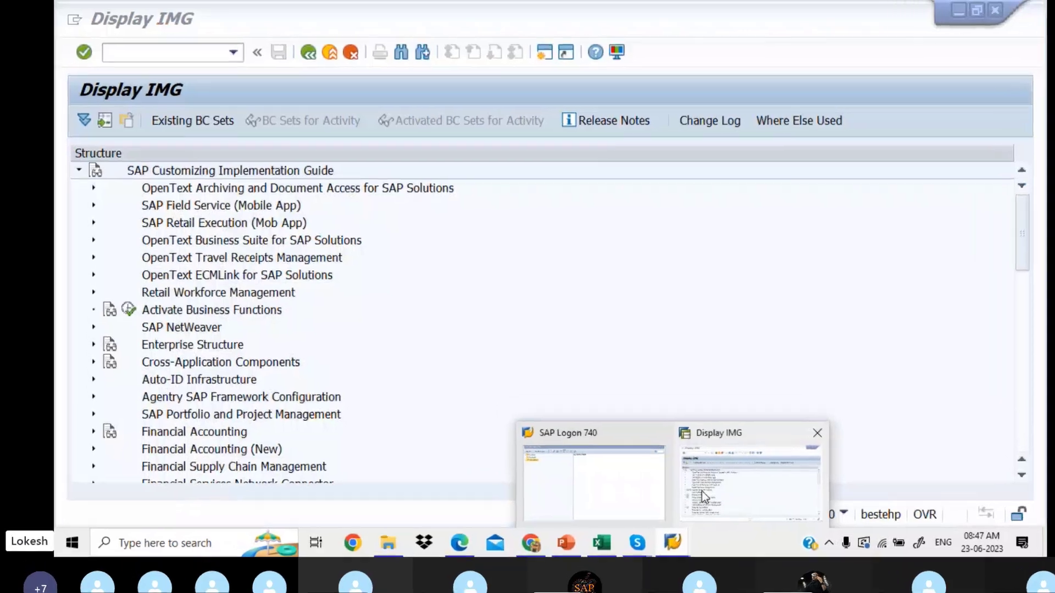
Step: Return to Display IMG and expand Enterprise Structure > Definition > Financial Accounting
left_click(701, 491)
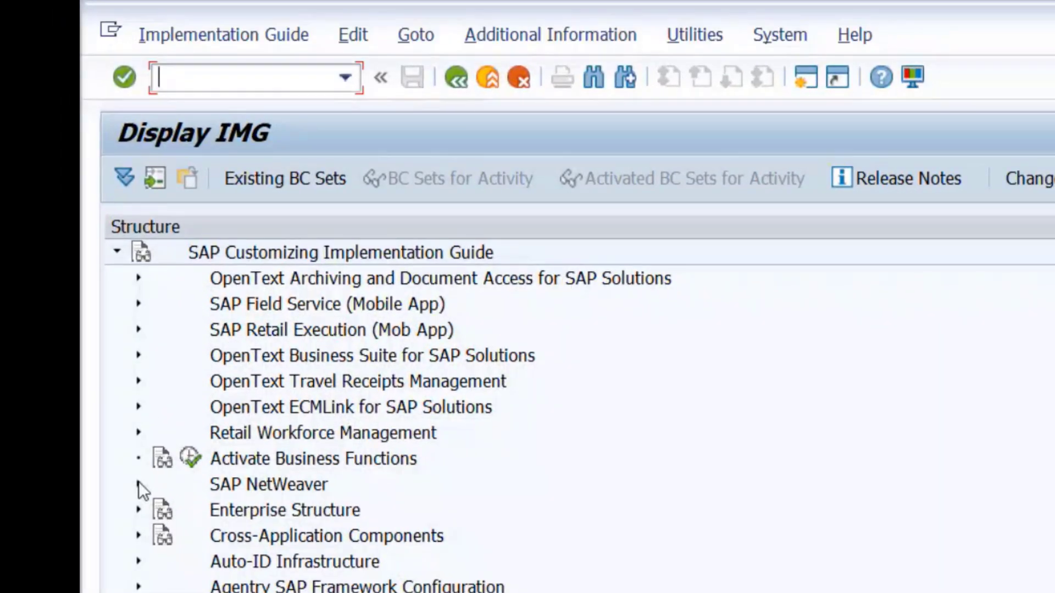
left_click(137, 510)
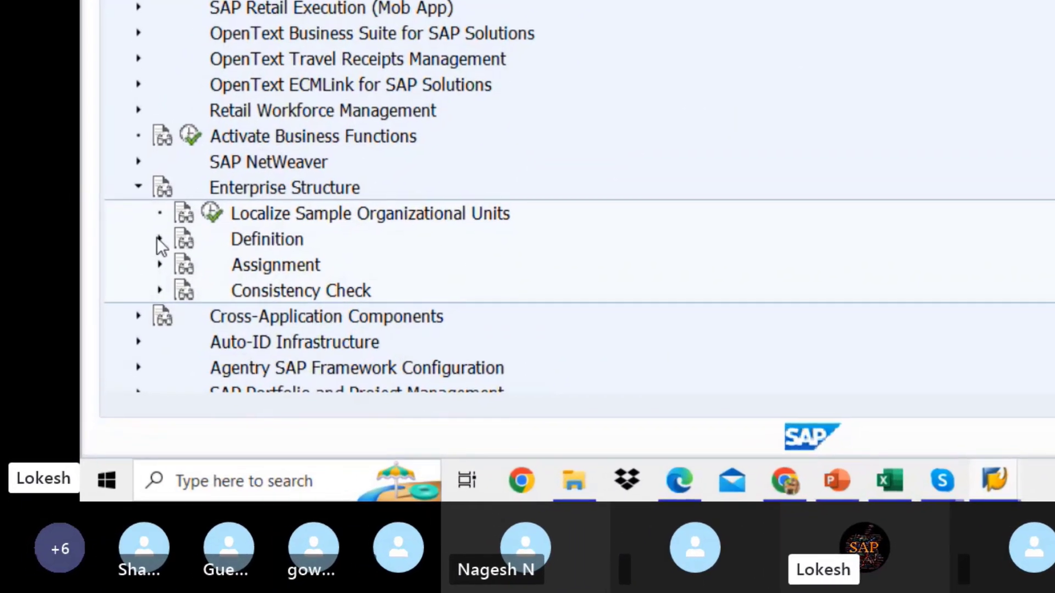
left_click(158, 239)
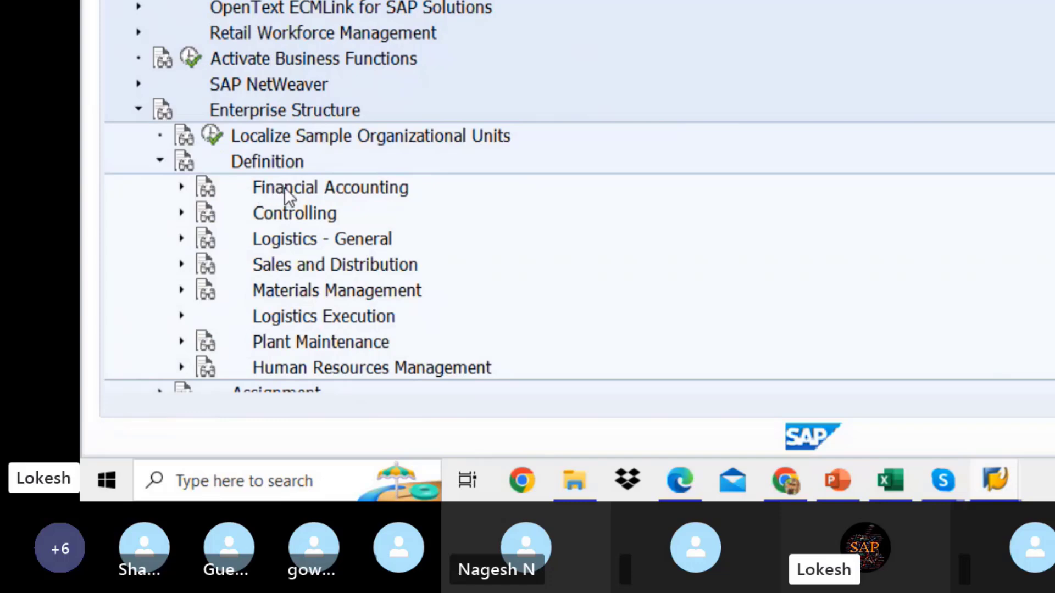
left_click(182, 187)
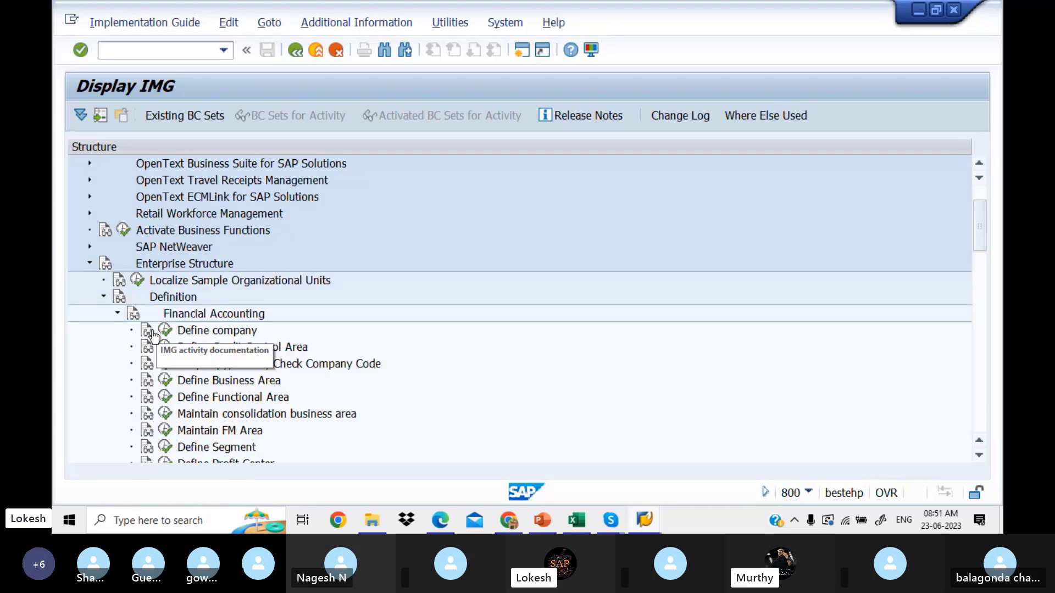
Step: Show the Define company documentation and move the Performance Assistant window higher
left_click(149, 332)
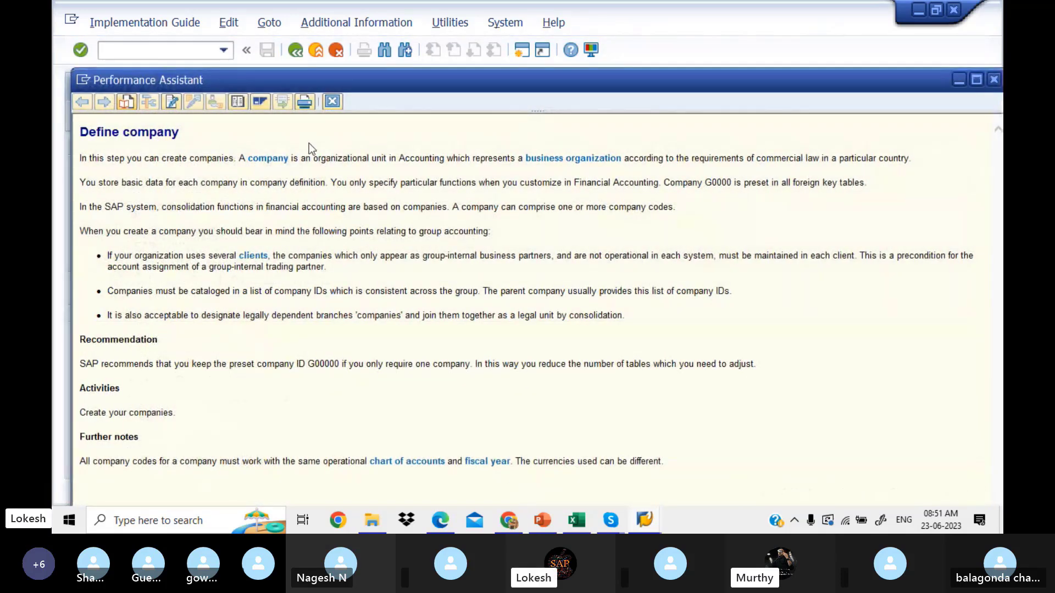
left_click_drag(448, 83, 446, 77)
left_click_drag(443, 59, 439, 39)
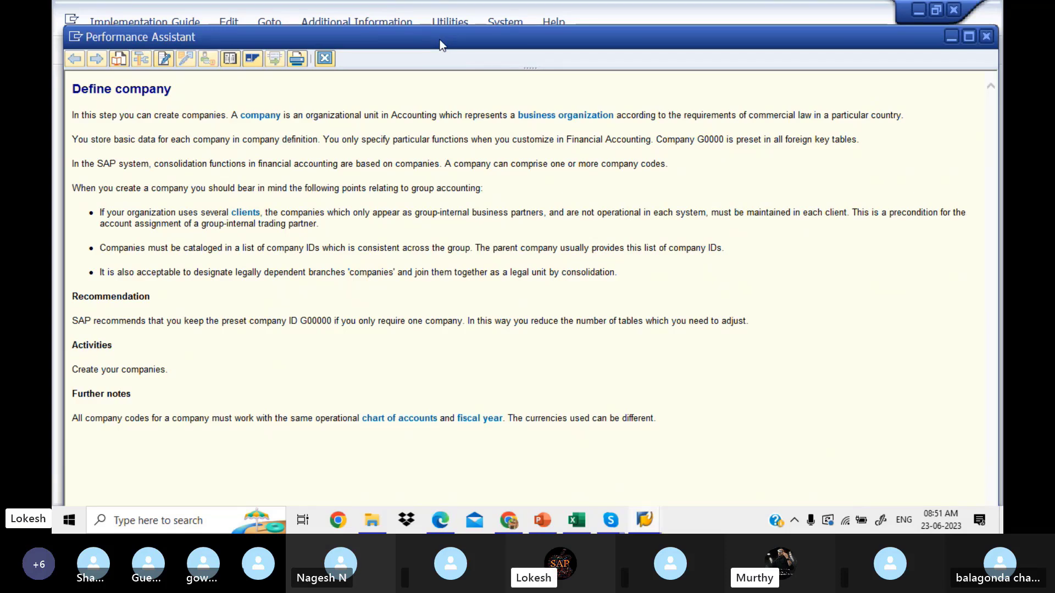
left_click(985, 37)
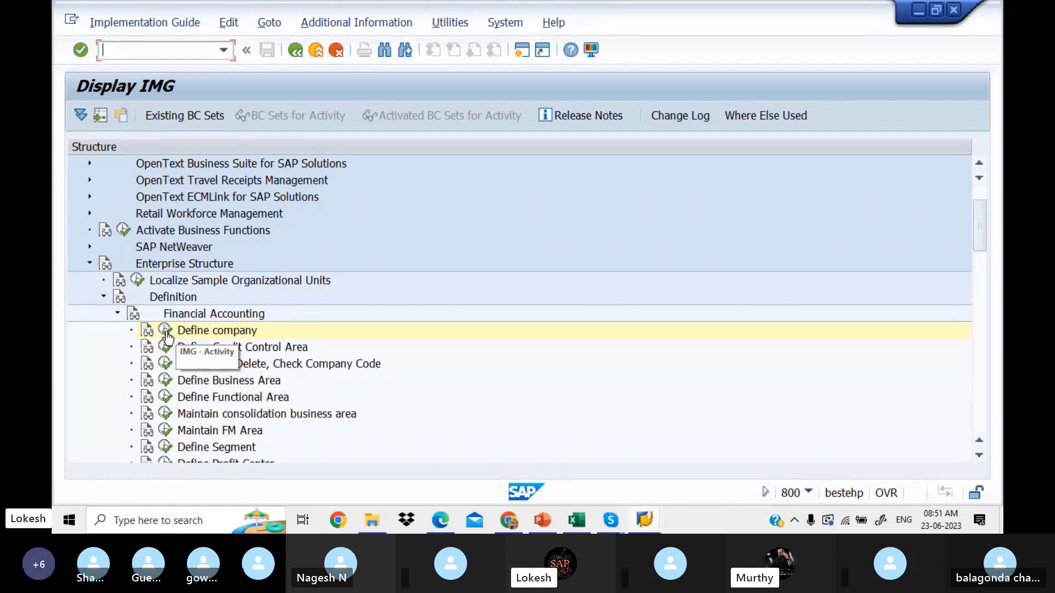
left_click(165, 331)
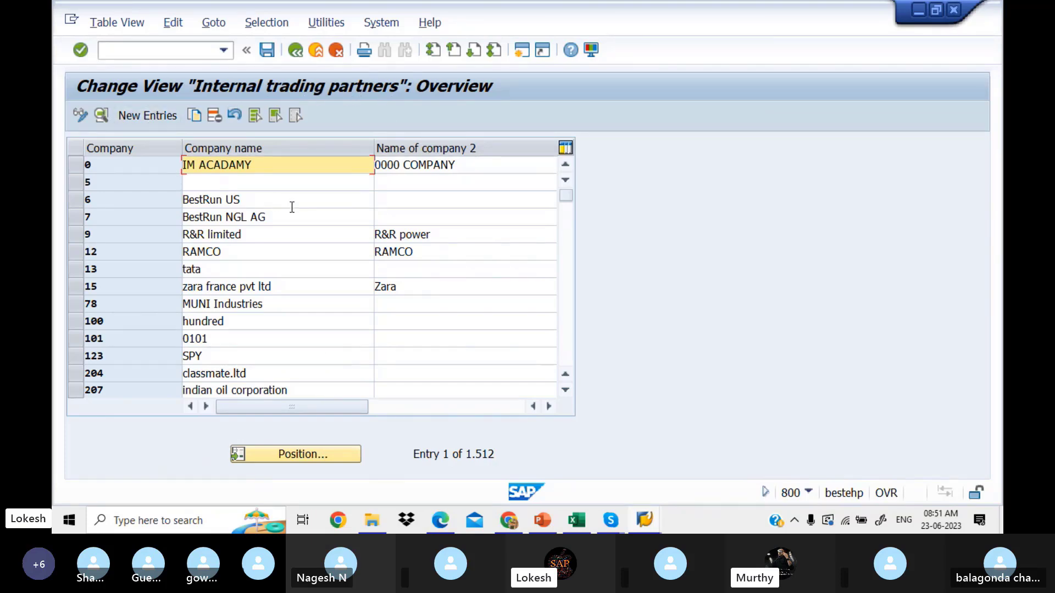
left_click(567, 271)
left_click(566, 271)
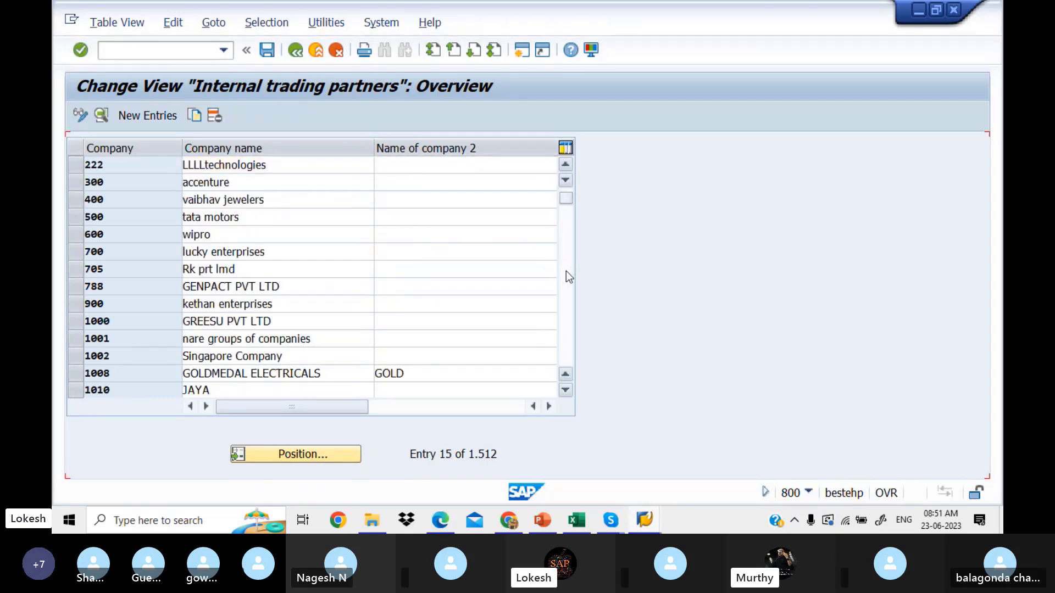
left_click(566, 272)
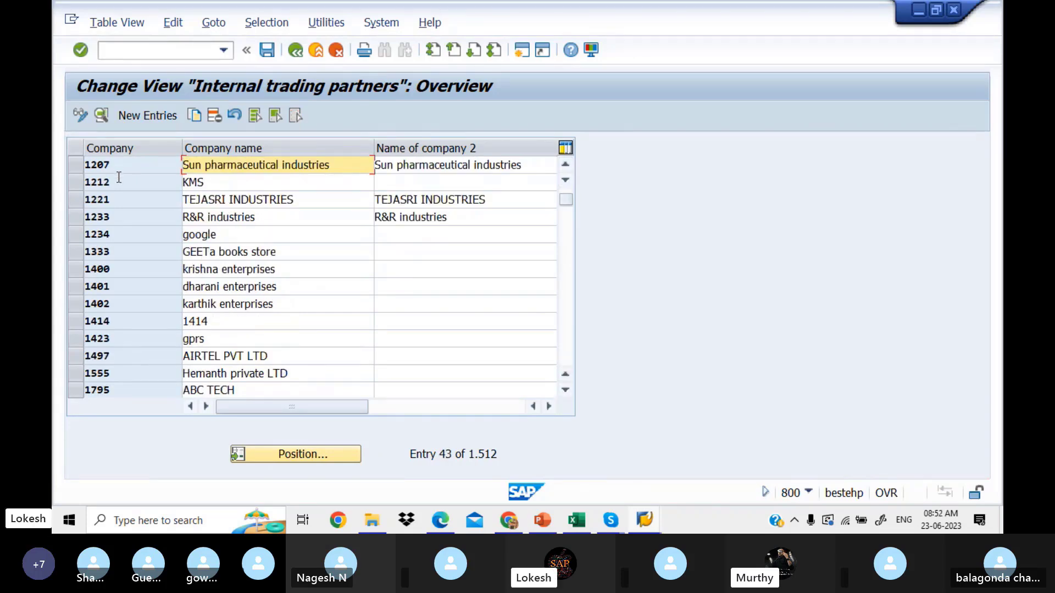
left_click(566, 300)
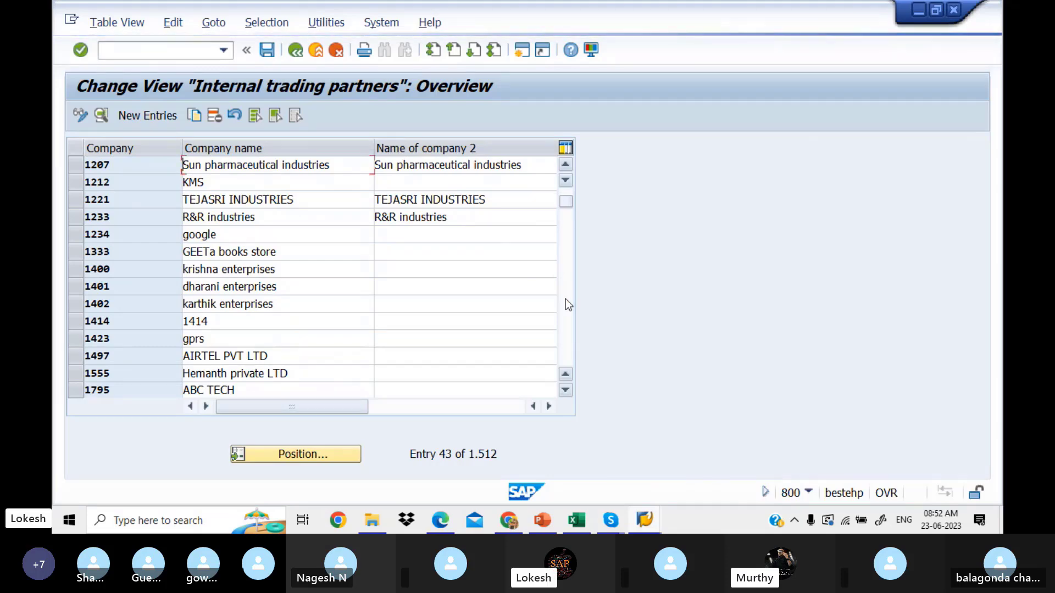
left_click(566, 299)
left_click(566, 299)
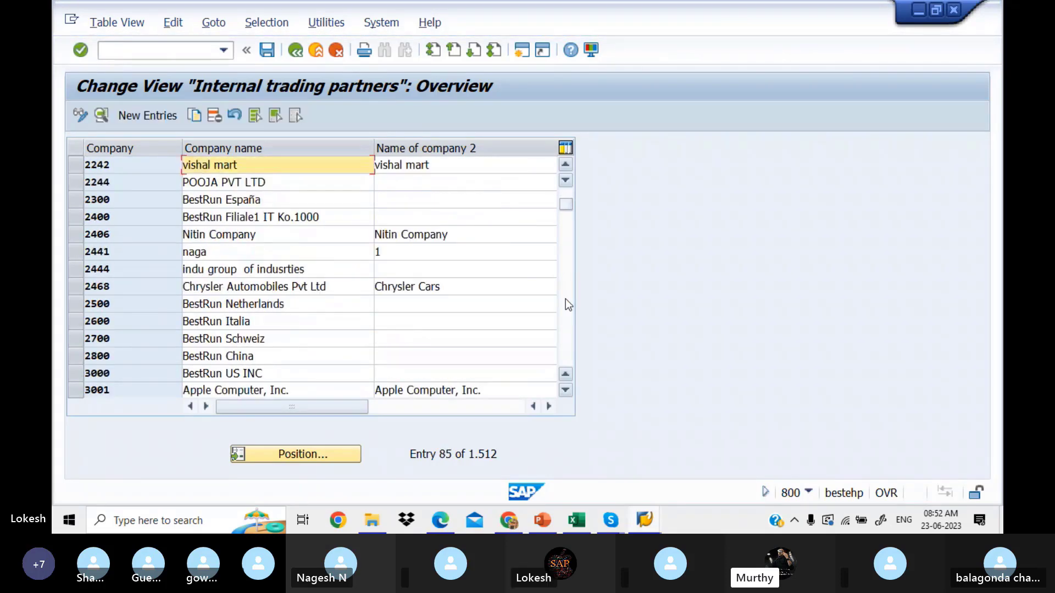
left_click(566, 299)
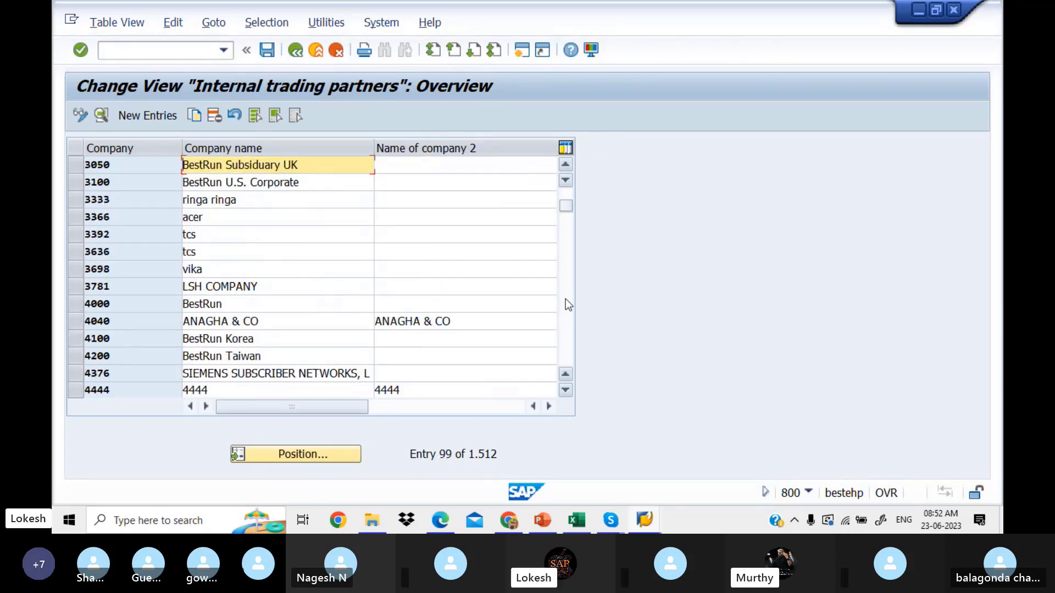
left_click(565, 299)
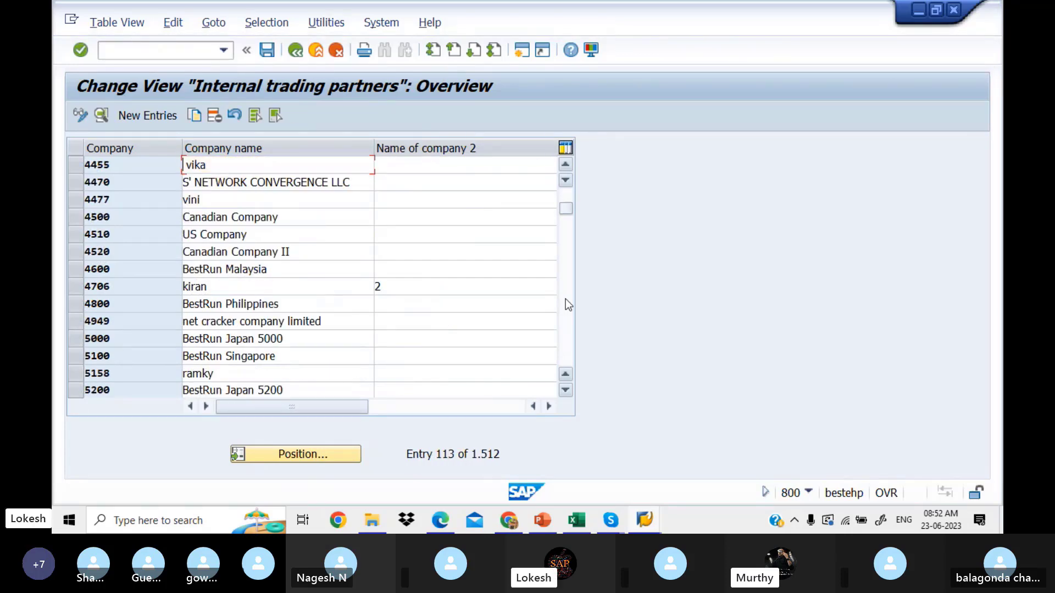
left_click(565, 298)
left_click(565, 299)
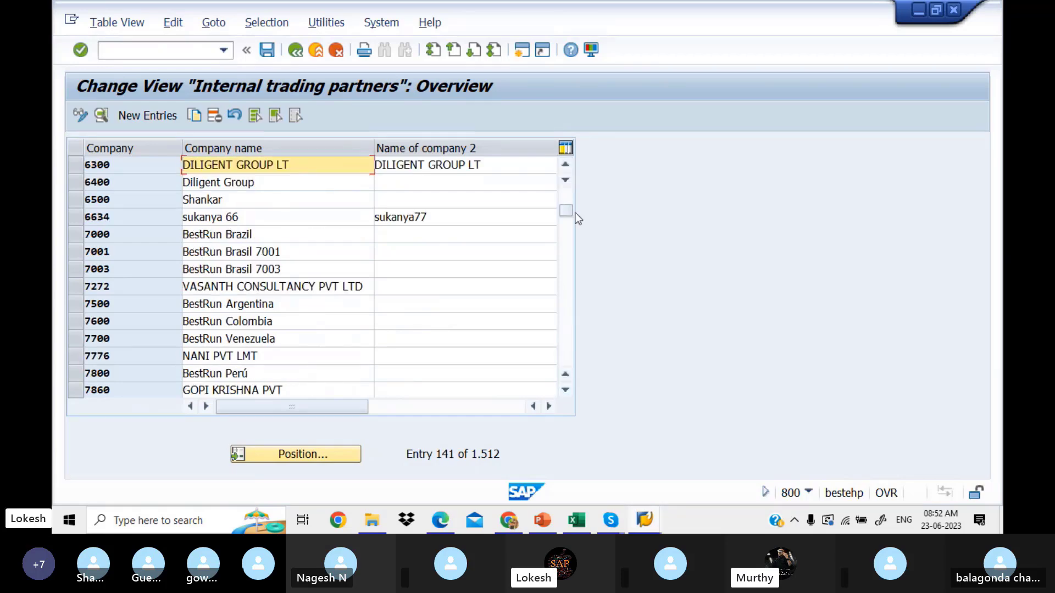
left_click_drag(570, 209, 572, 178)
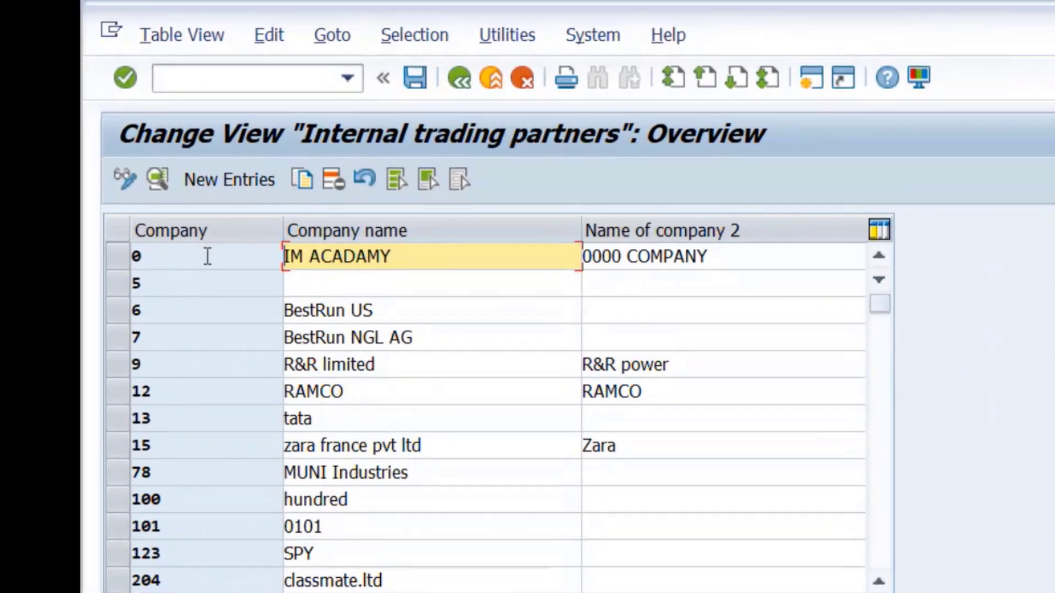
Step: Start a new internal trading partner entry in the Details of Added Entries form
left_click(213, 181)
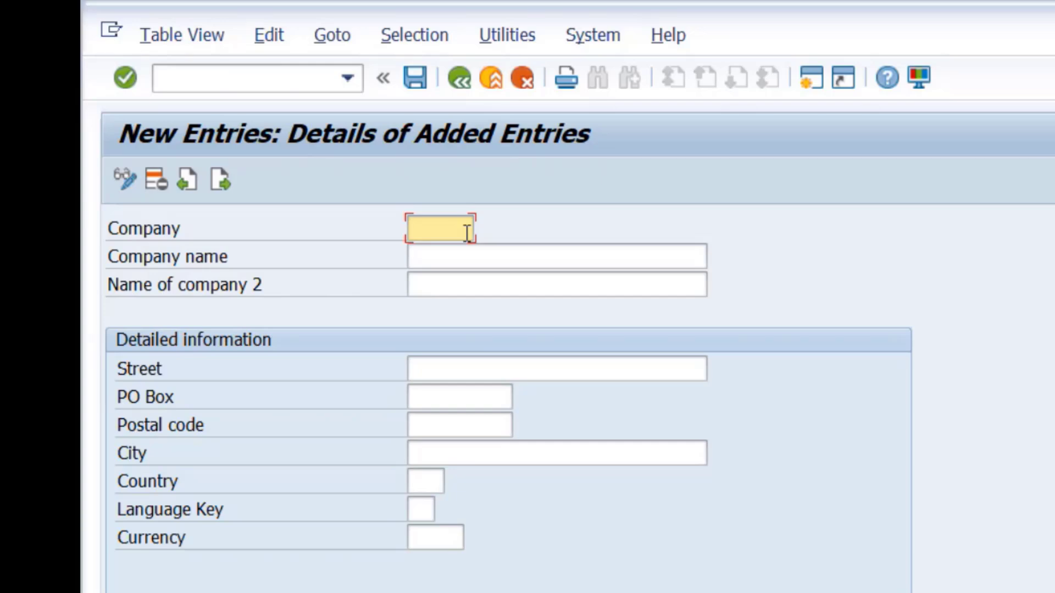
Step: Enter company code LOKESH and the suggested company name followed by PVT LTD
type("LOKESH")
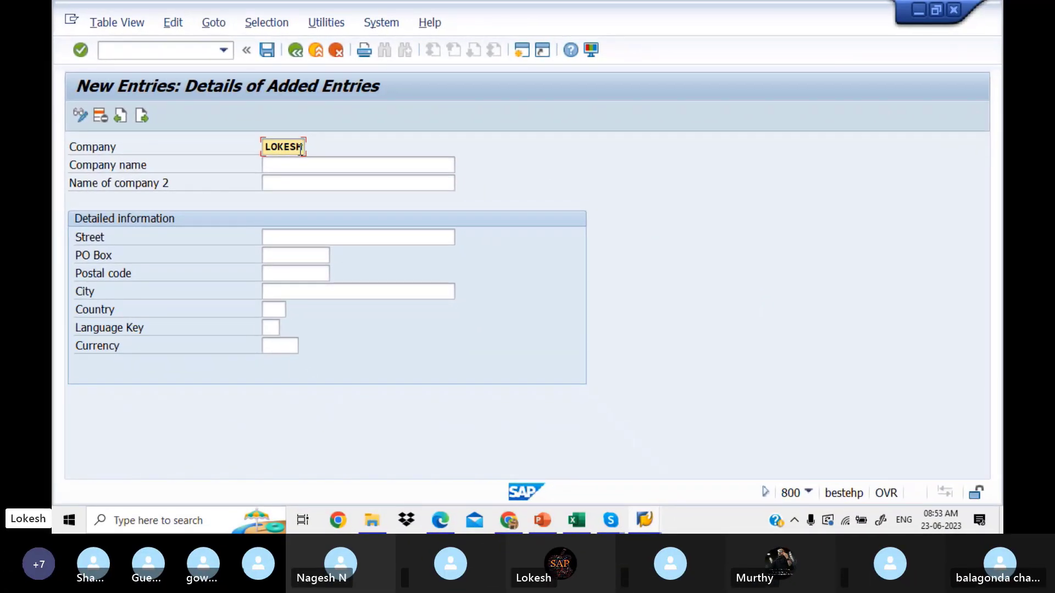
left_click(386, 214)
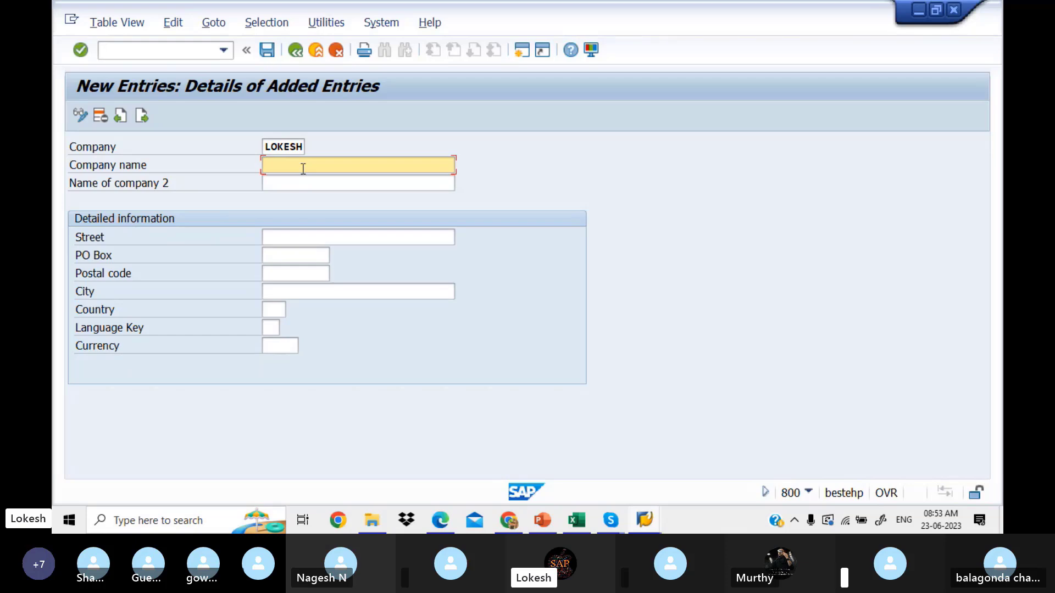
type("LO")
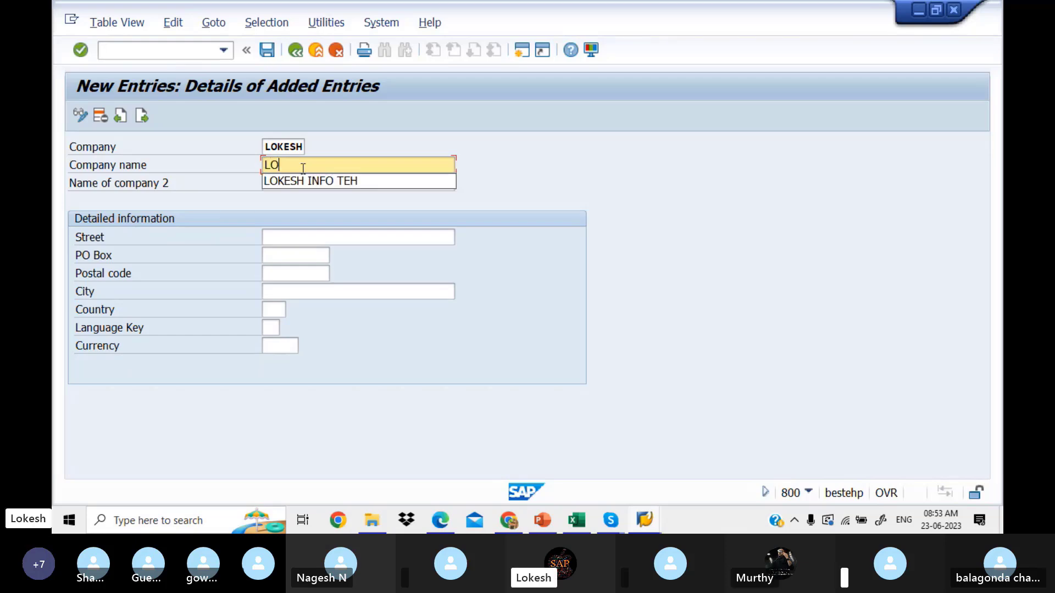
type("KES")
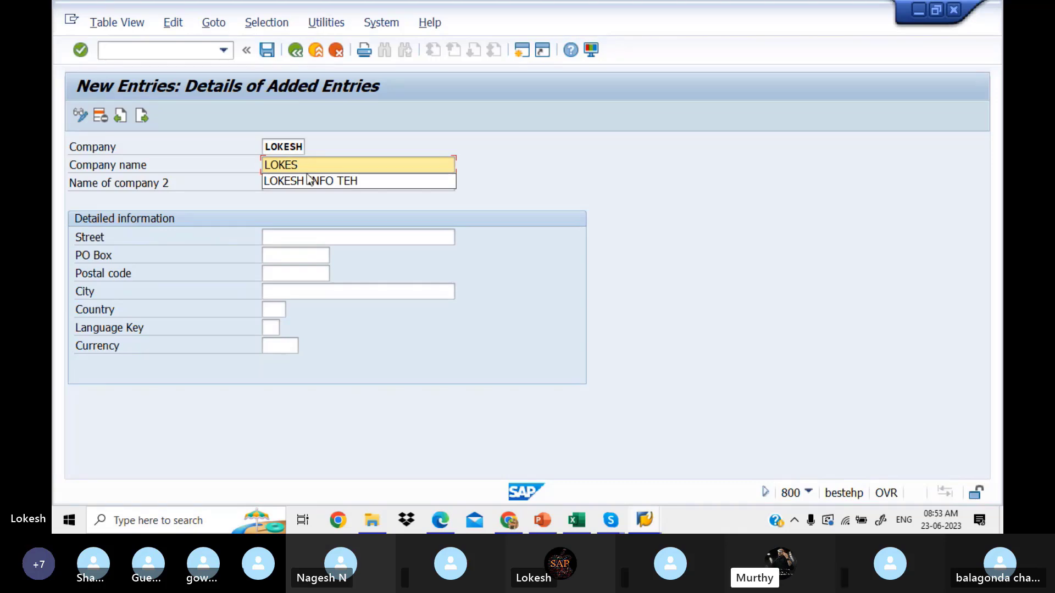
left_click(335, 184)
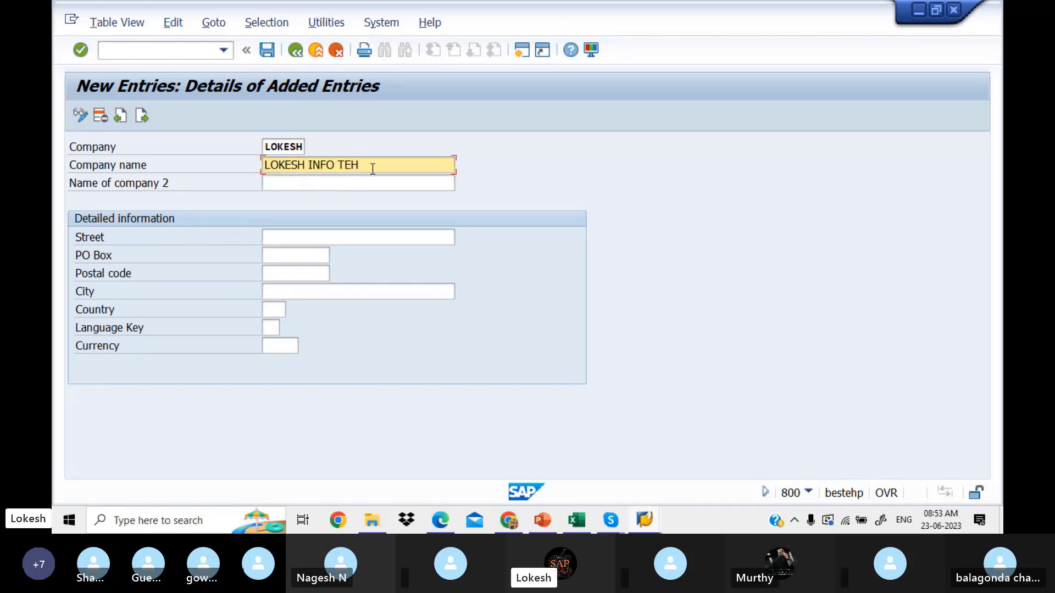
type("PVT LTD")
Step: Correct the company name's misspelled ending from TEH to TECH PVT LTD
left_click(286, 144)
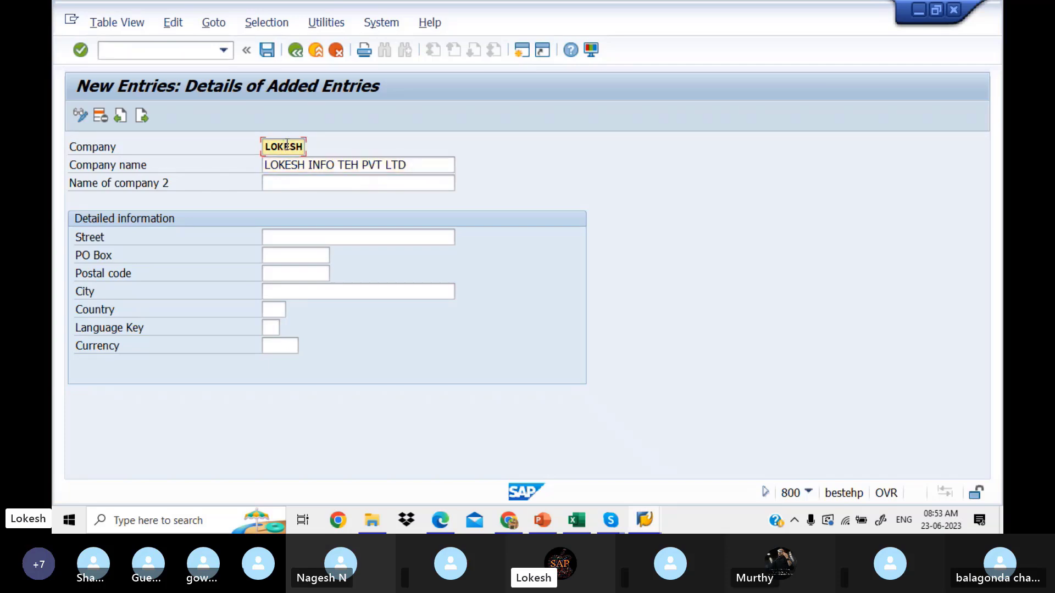
left_click(412, 166)
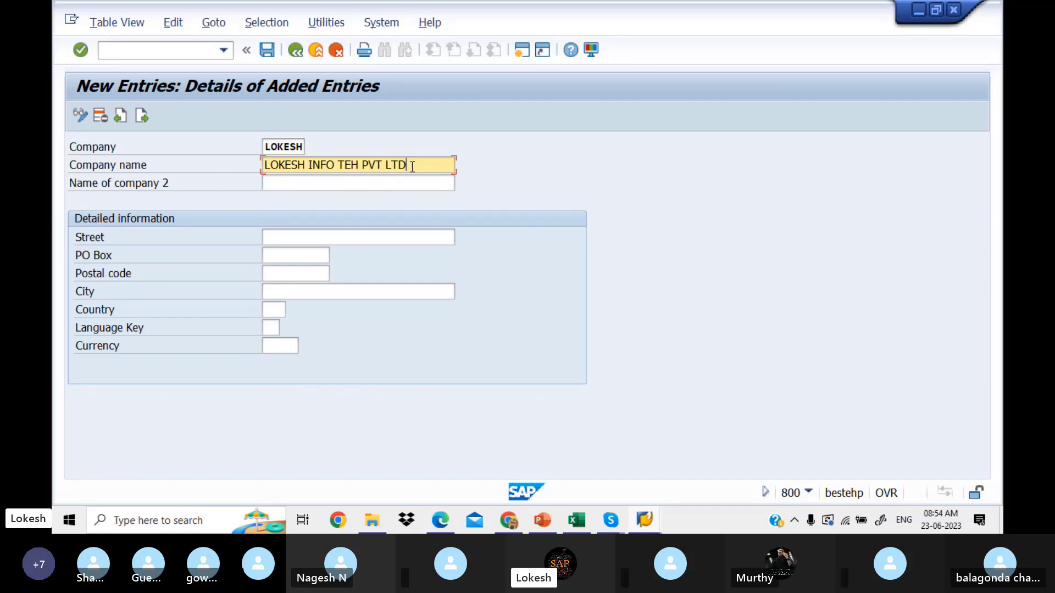
left_click(296, 149)
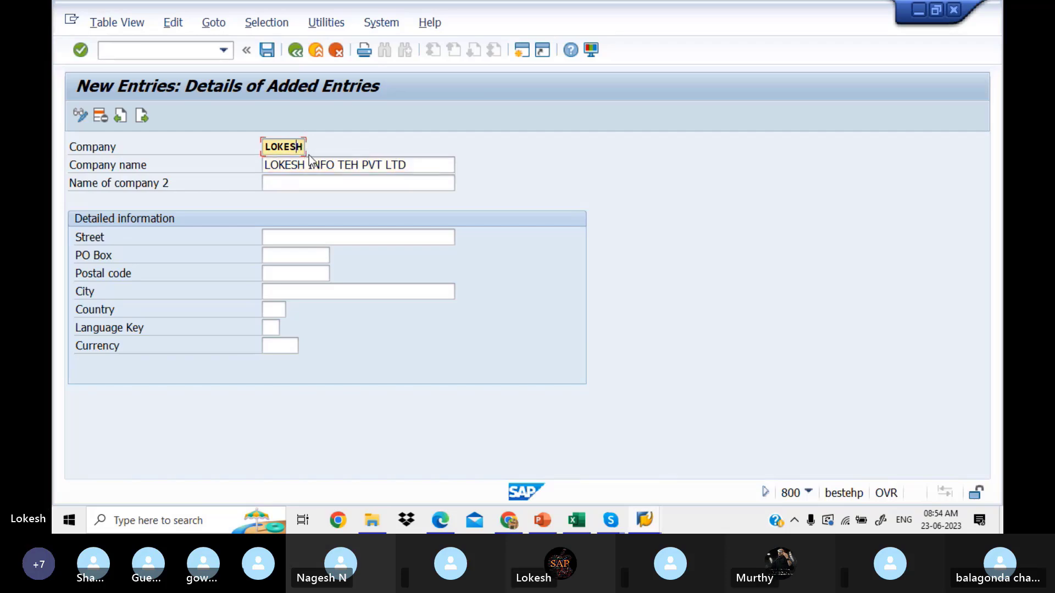
left_click(324, 163)
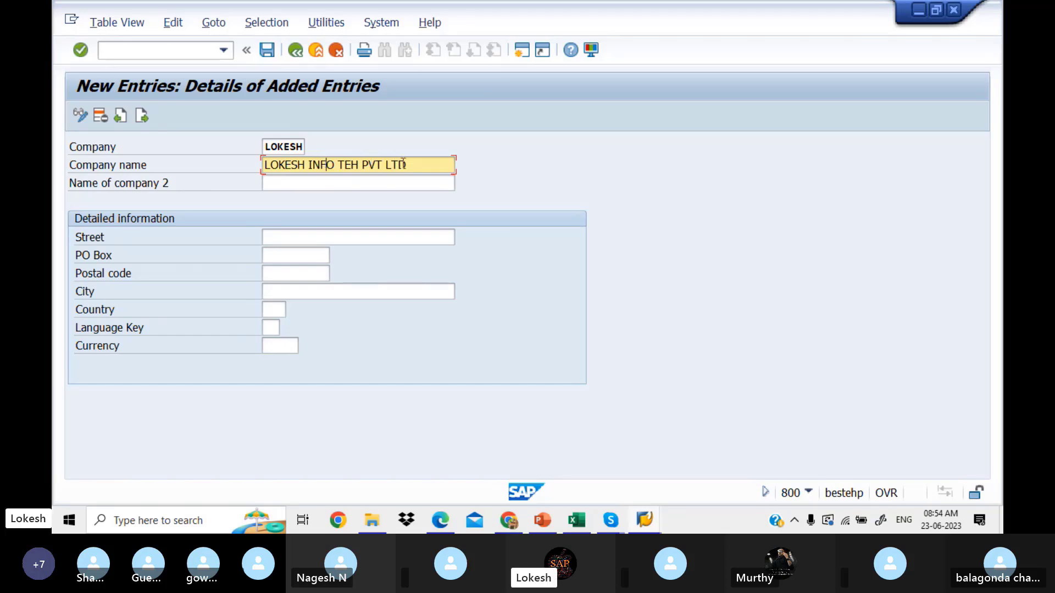
key("BackSpace")
key("BackSpace")
key("BackSpace")
key("BackSpace")
key("BackSpace")
key("BackSpace")
key("BackSpace")
key("BackSpace")
key("BackSpace")
type("C")
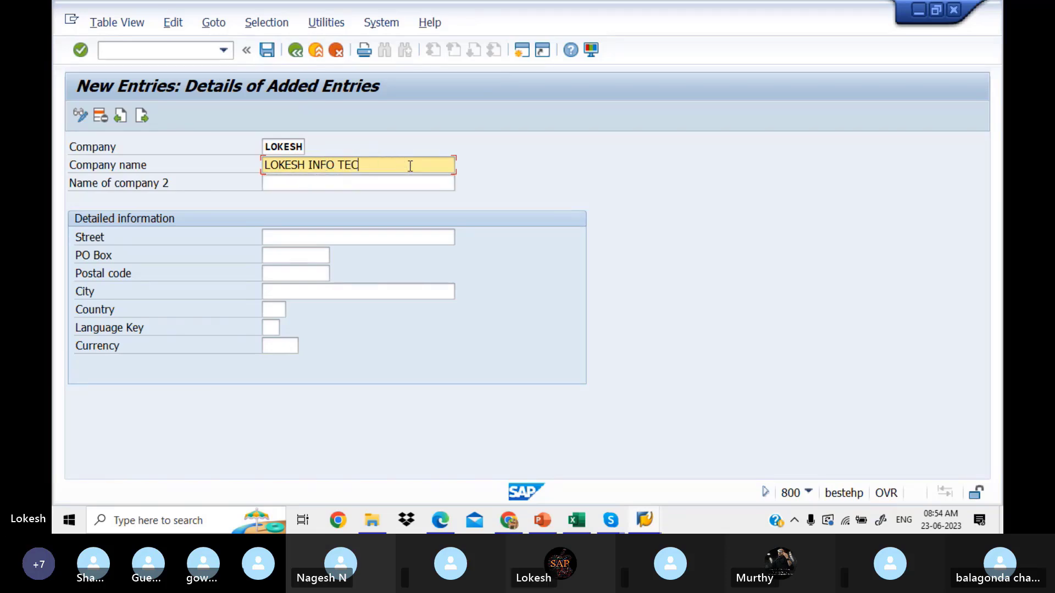
type("H PVT LTD")
Step: Fill street, PO box, postal code and city using each field's suggested history values
left_click(328, 241)
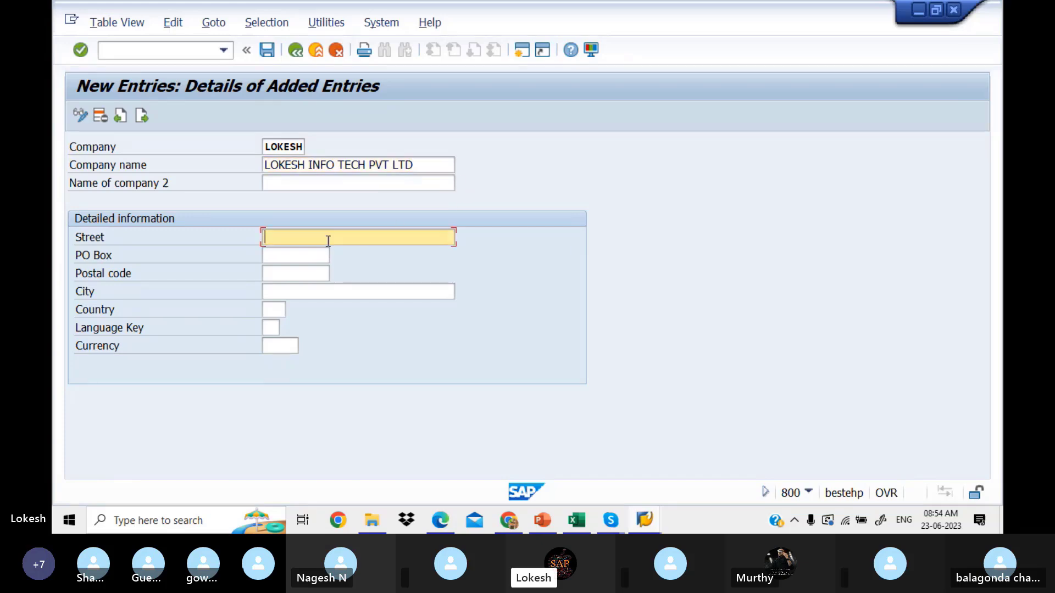
type("B")
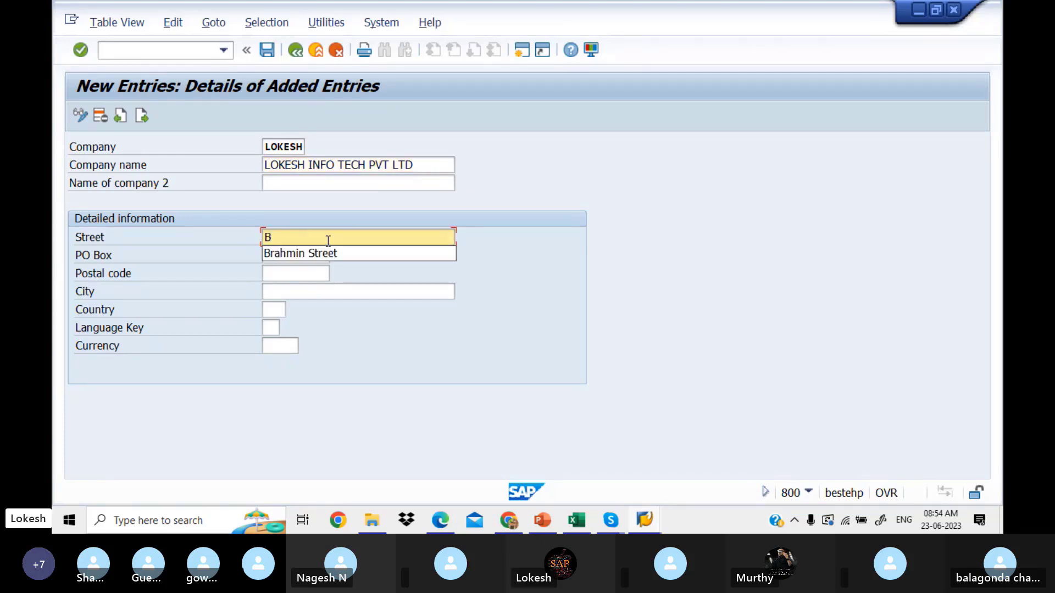
left_click(335, 253)
left_click(312, 254)
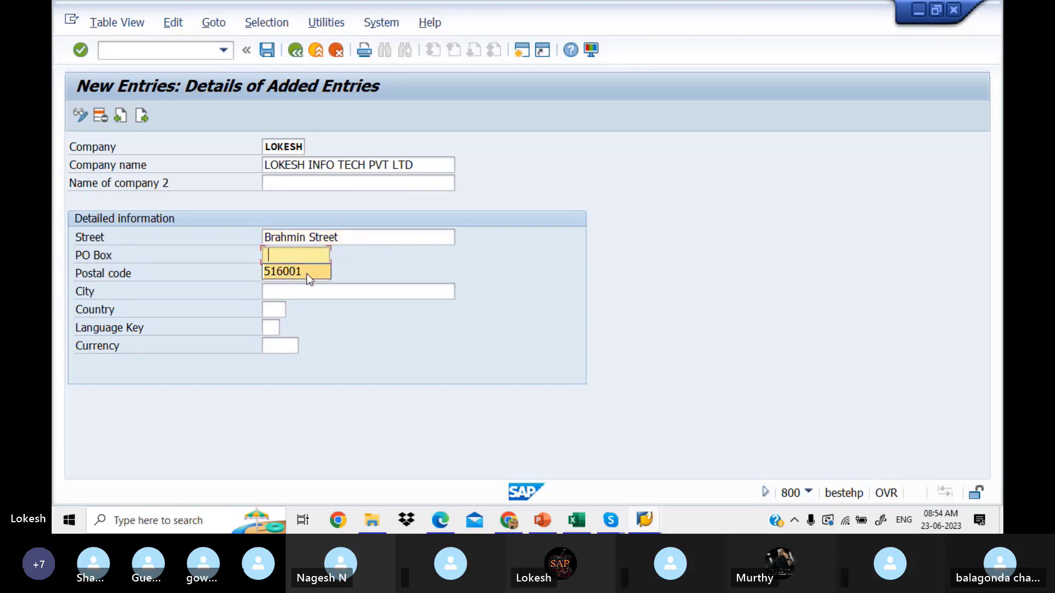
left_click(306, 274)
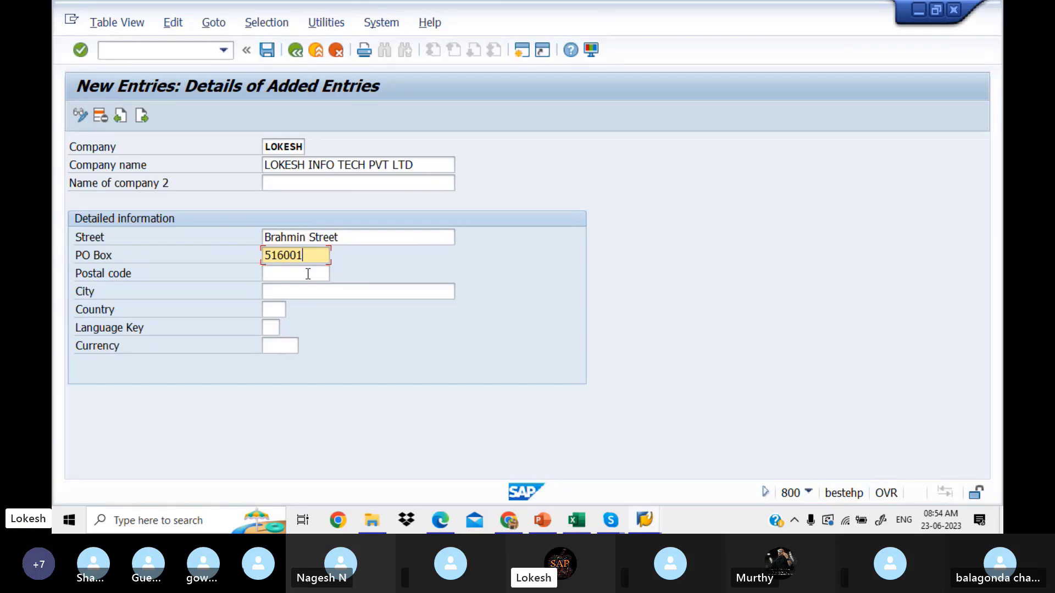
left_click(308, 274)
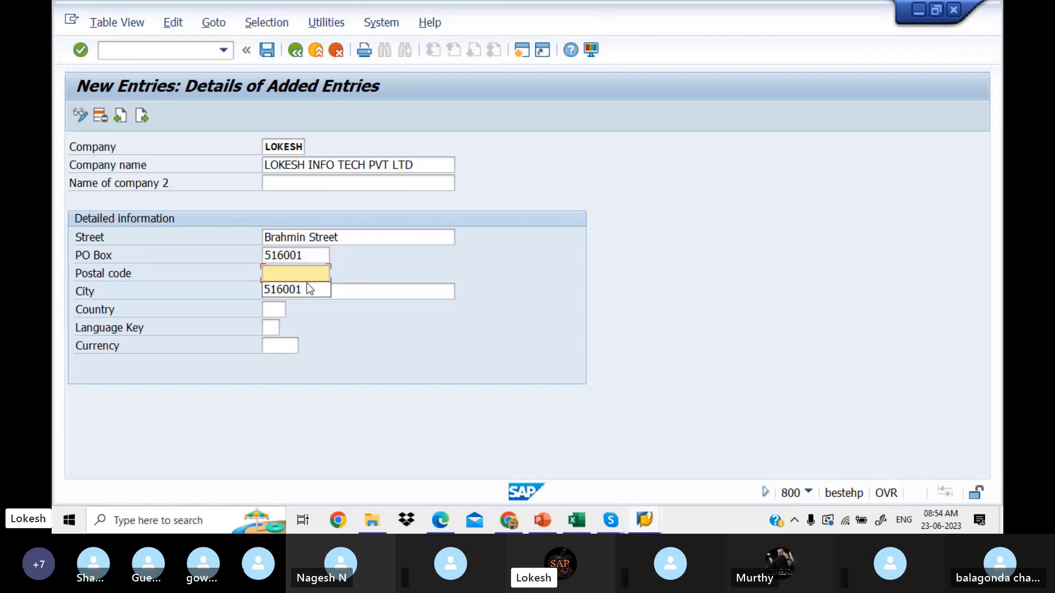
left_click(307, 289)
left_click(308, 291)
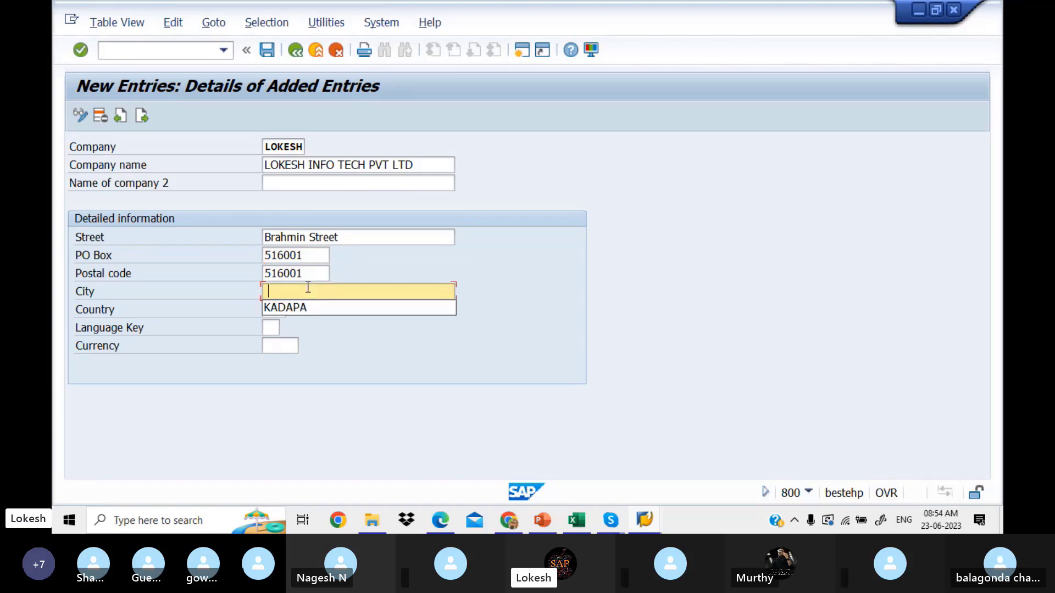
left_click(312, 306)
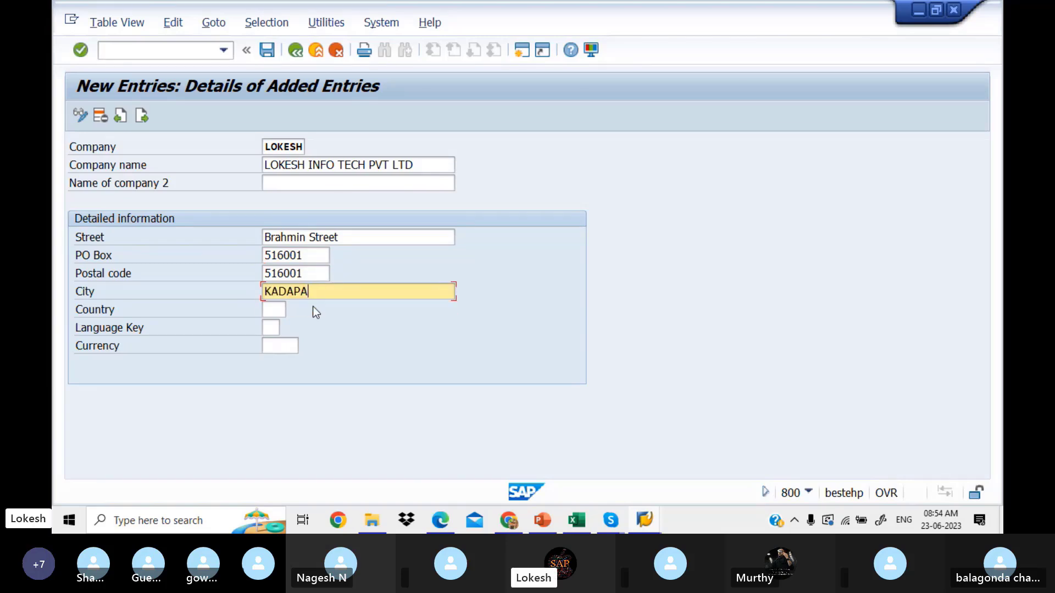
left_click(282, 309)
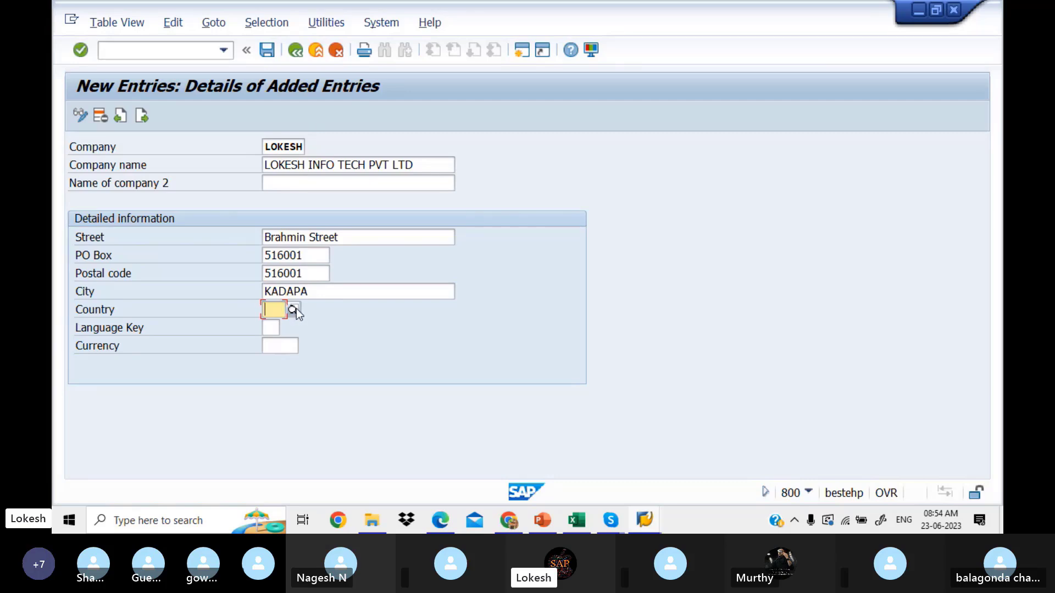
Step: Set the country to IN (India)
left_click(295, 310)
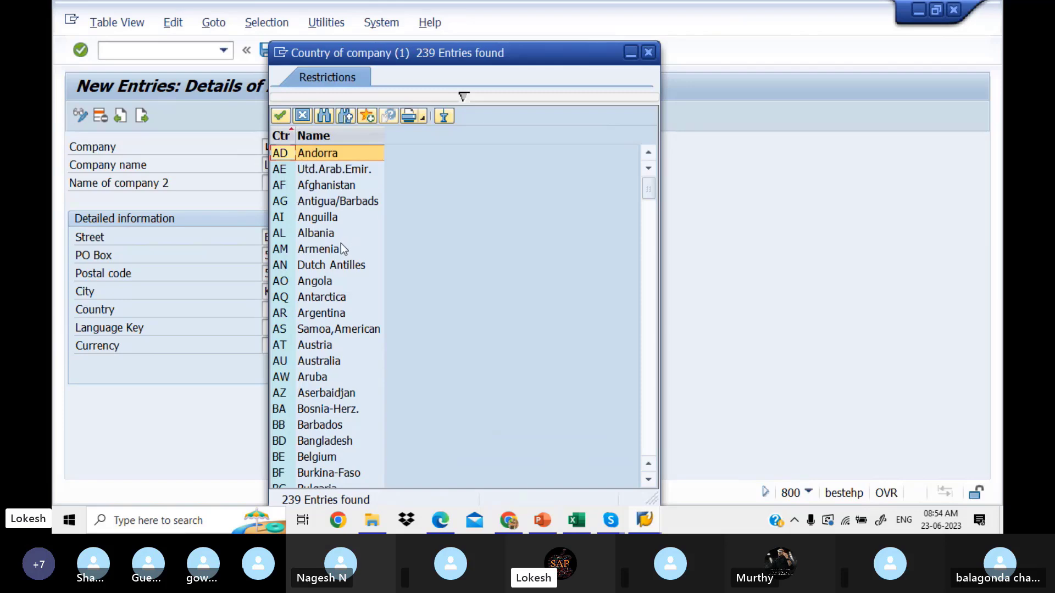
left_click(649, 52)
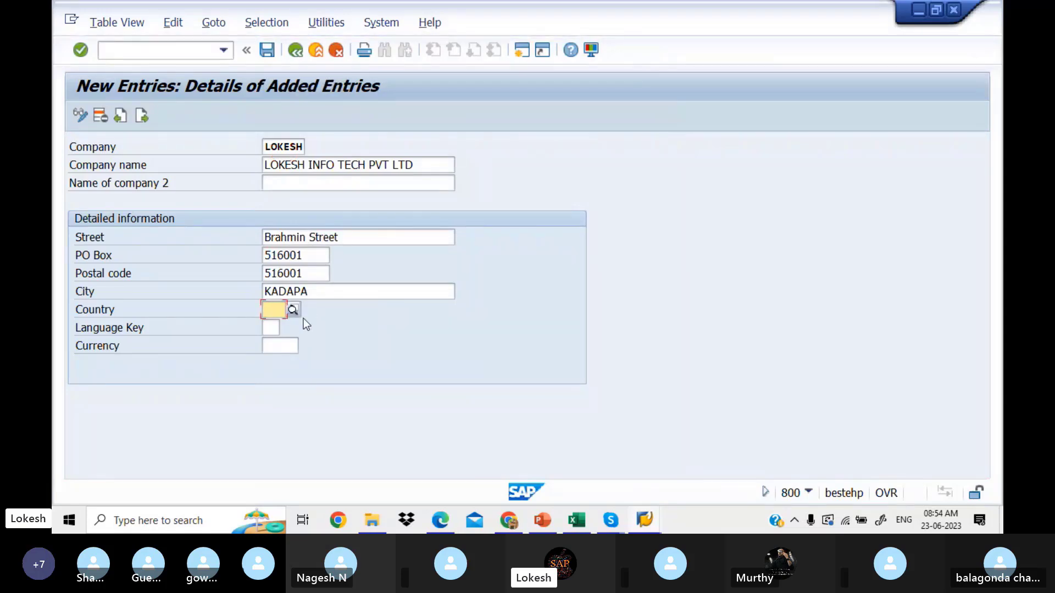
type("IN")
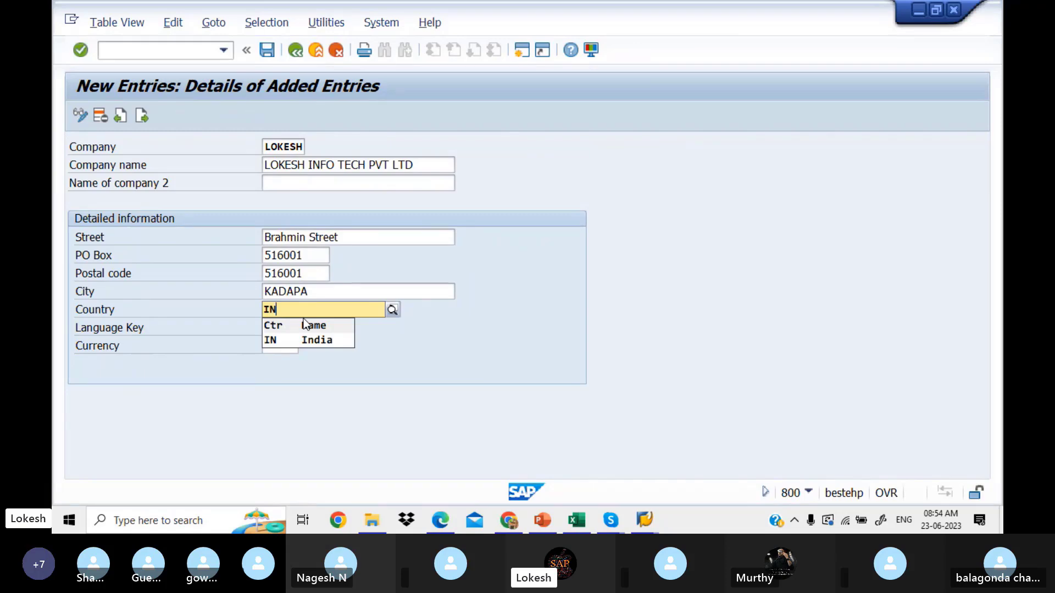
left_click(289, 340)
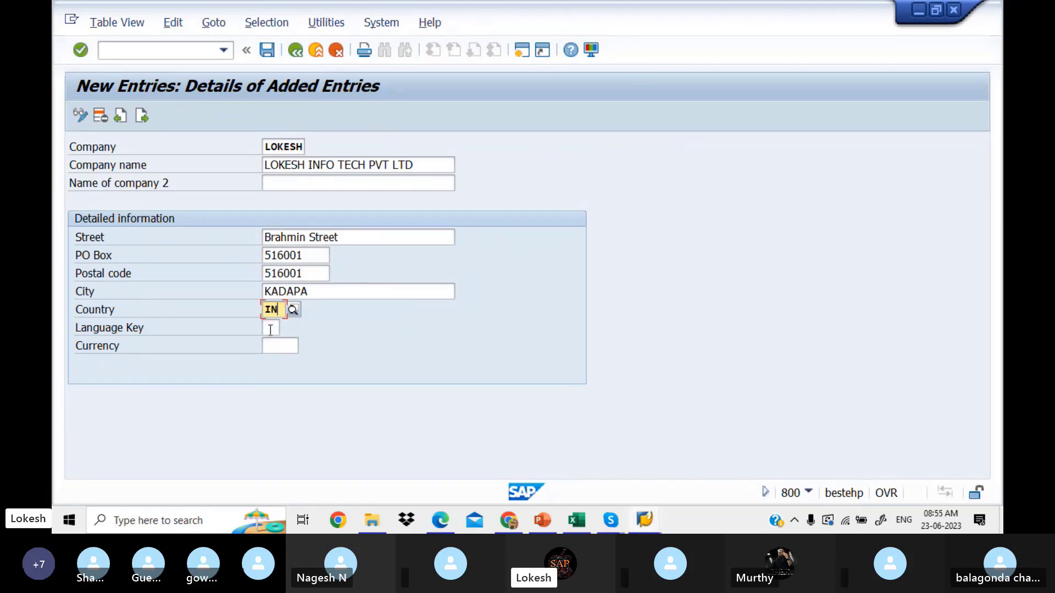
Step: Set the Language Key to EN
left_click(270, 329)
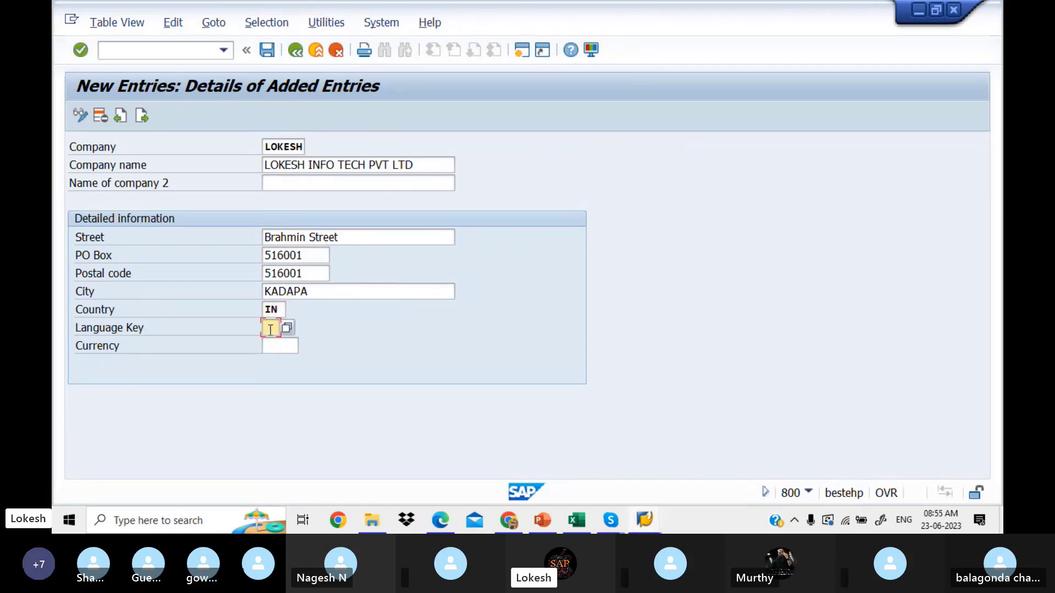
left_click(287, 329)
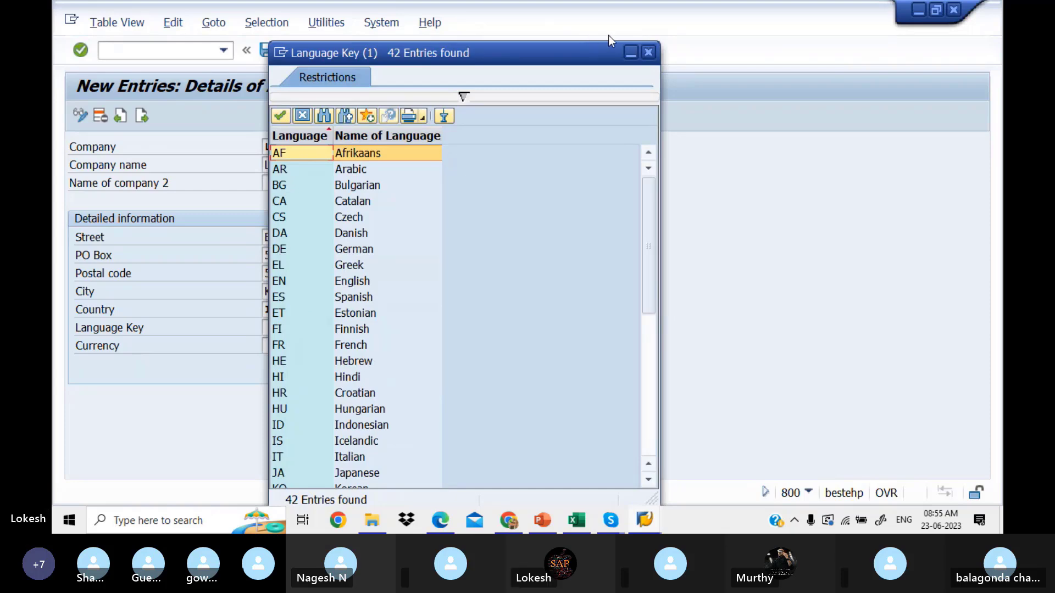
left_click(650, 52)
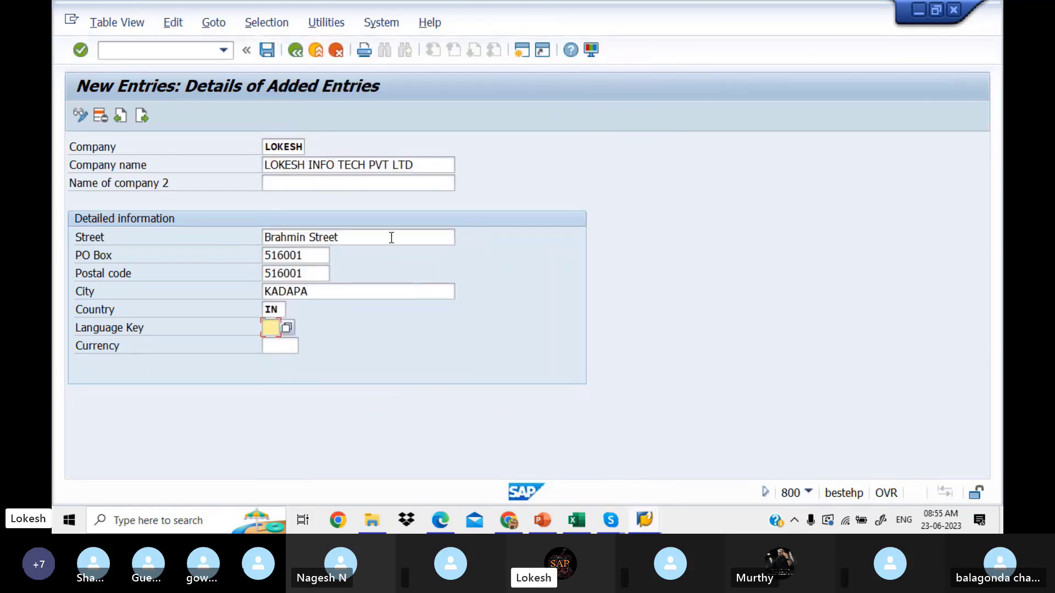
type("FR")
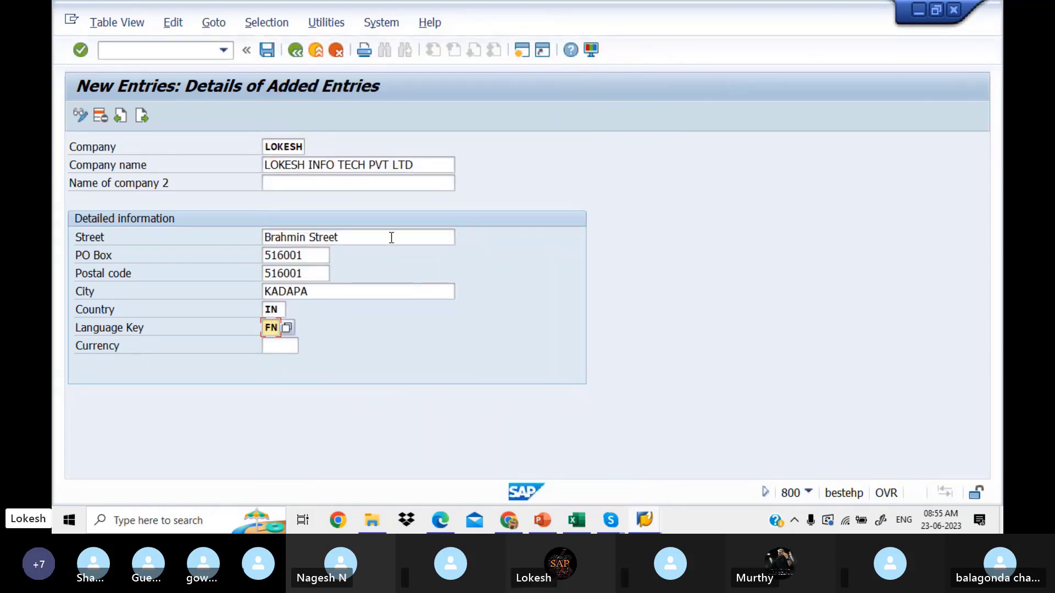
key("BackSpace")
key("BackSpace")
type("EN")
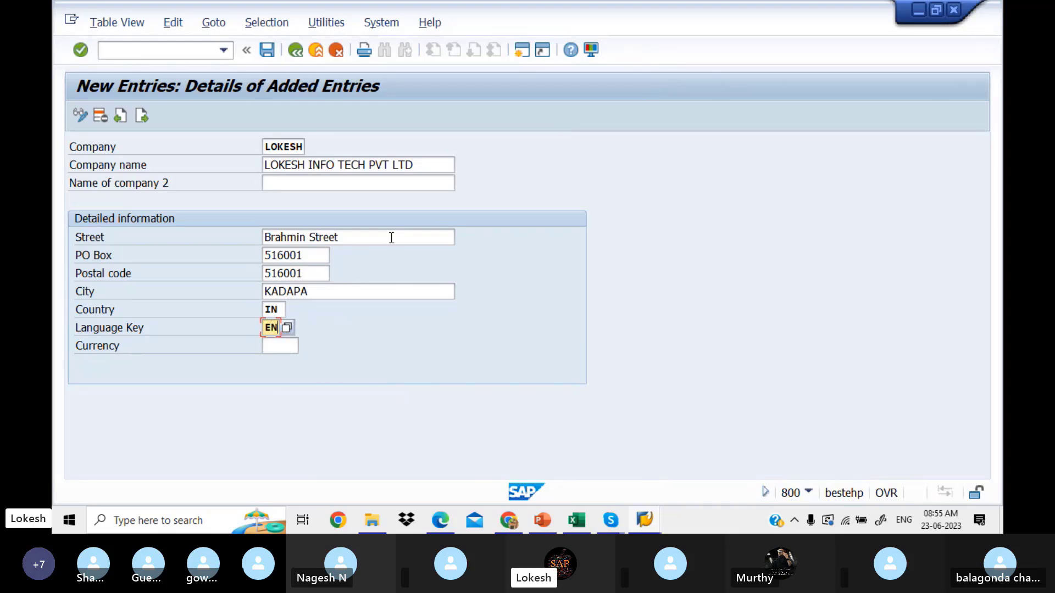
Step: Set the currency to INR from the field's input history
left_click(291, 346)
type("INR")
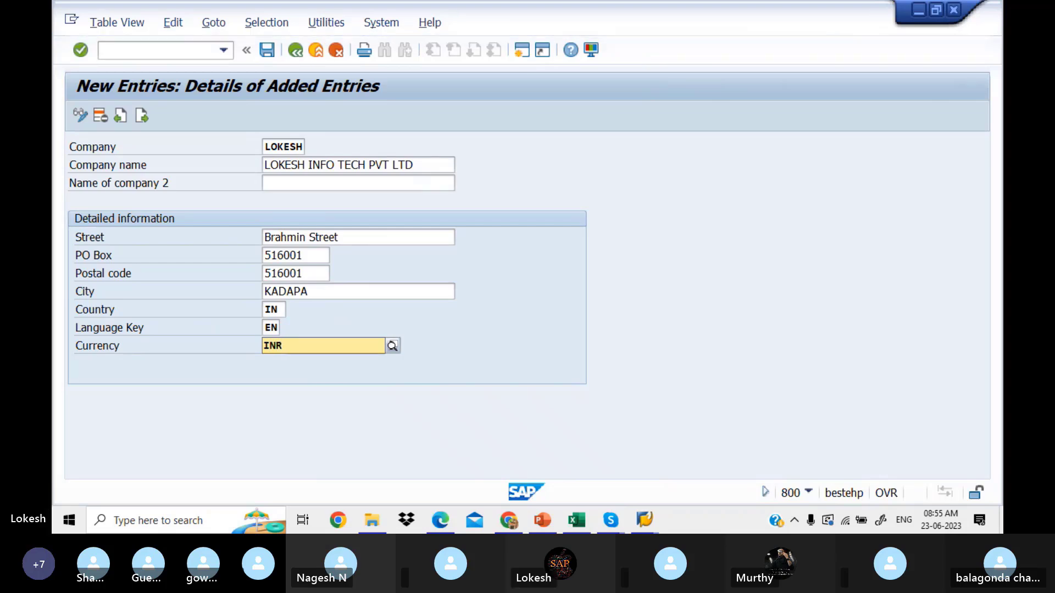
key("BackSpace")
key("BackSpace")
key("BackSpace")
left_click(393, 306)
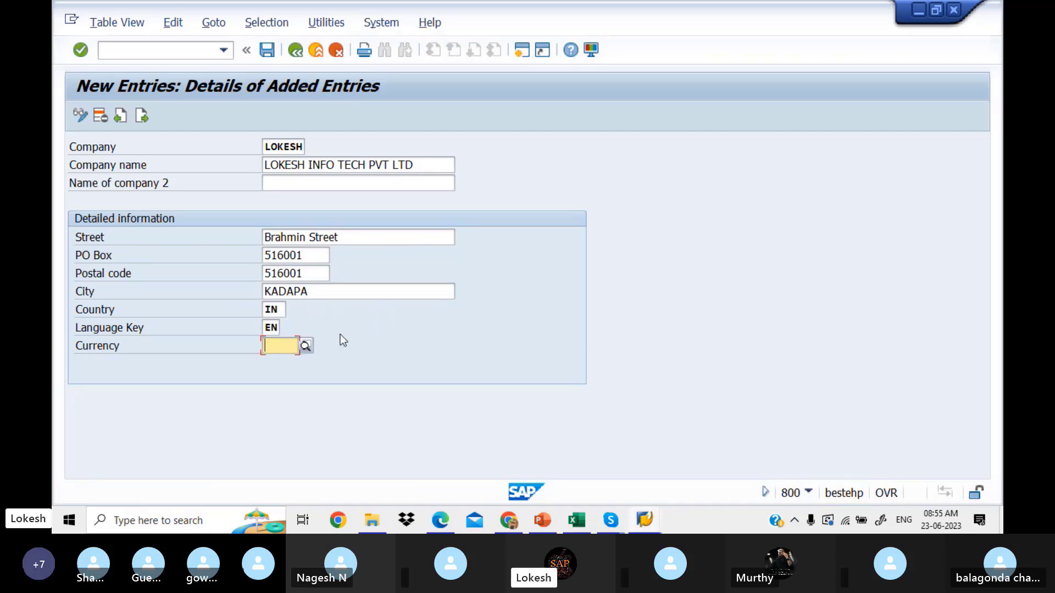
left_click(271, 346)
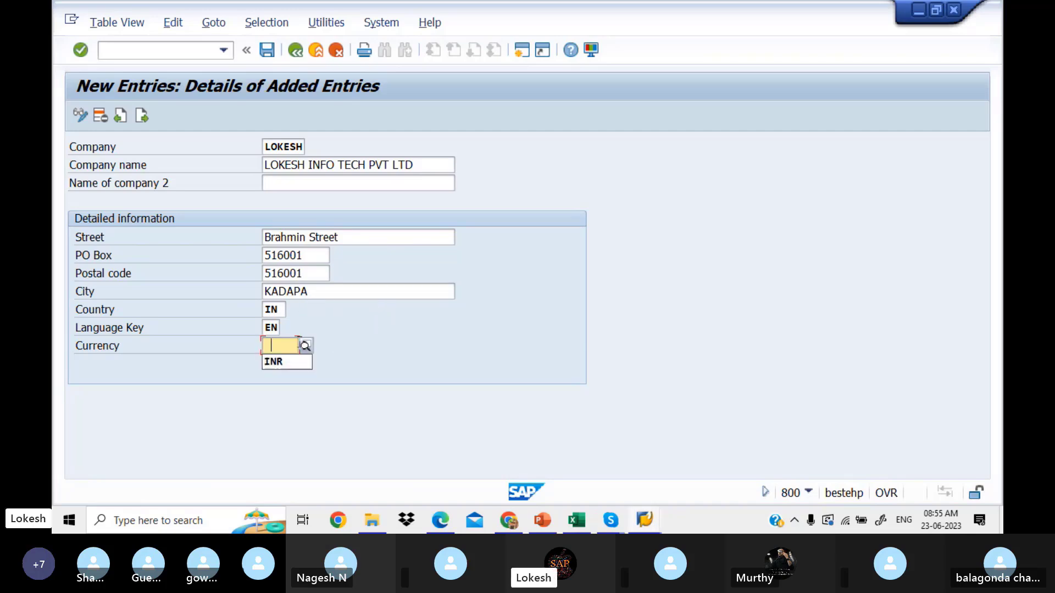
left_click(281, 363)
Step: After the duplicate-entry error on save, change the company key to LOKES1 and clear the message
left_click(267, 51)
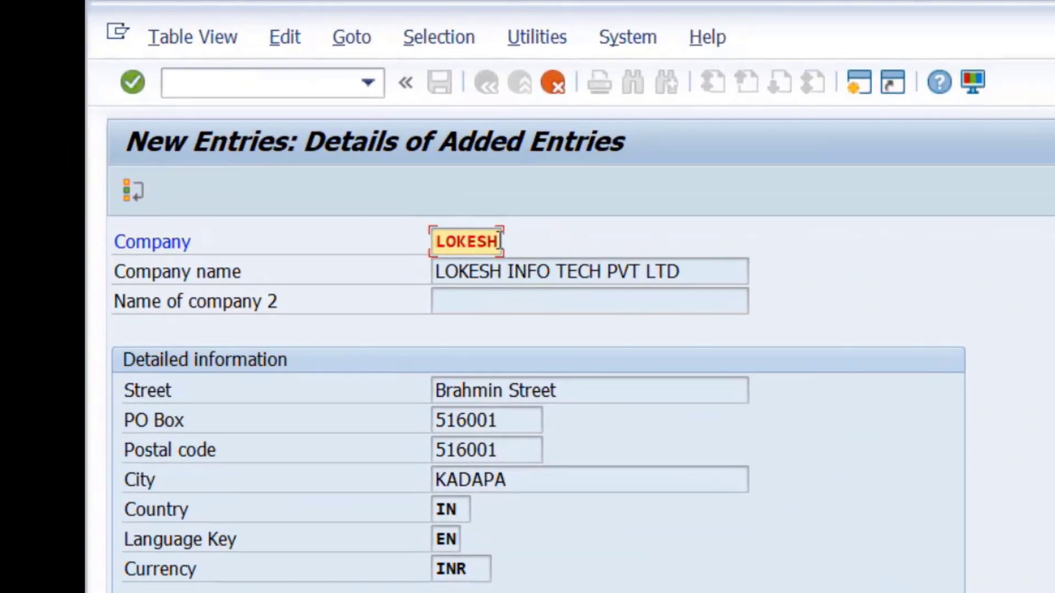
key("BackSpace")
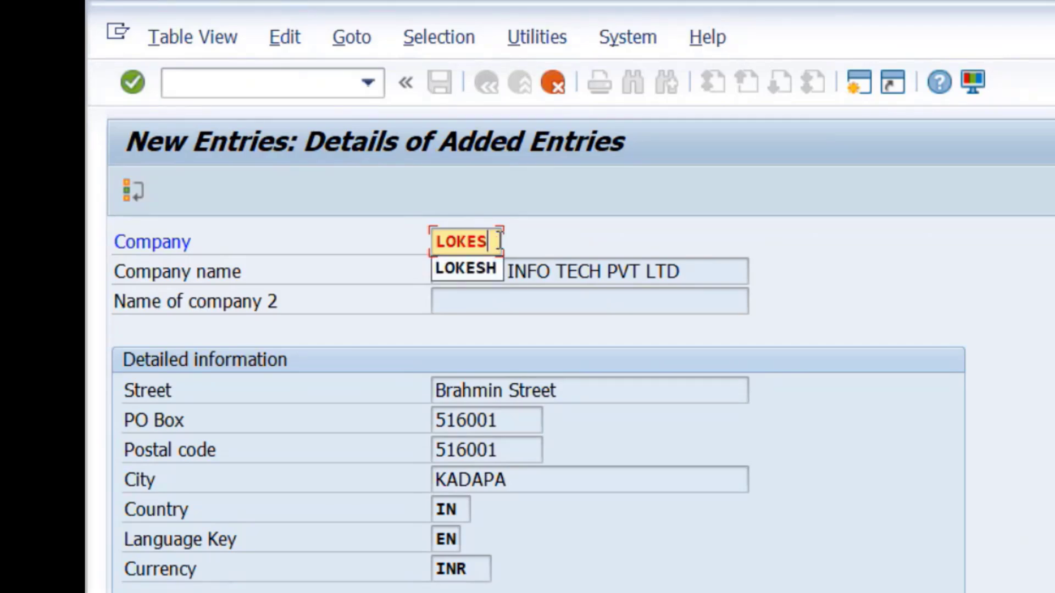
type("1")
key("Return")
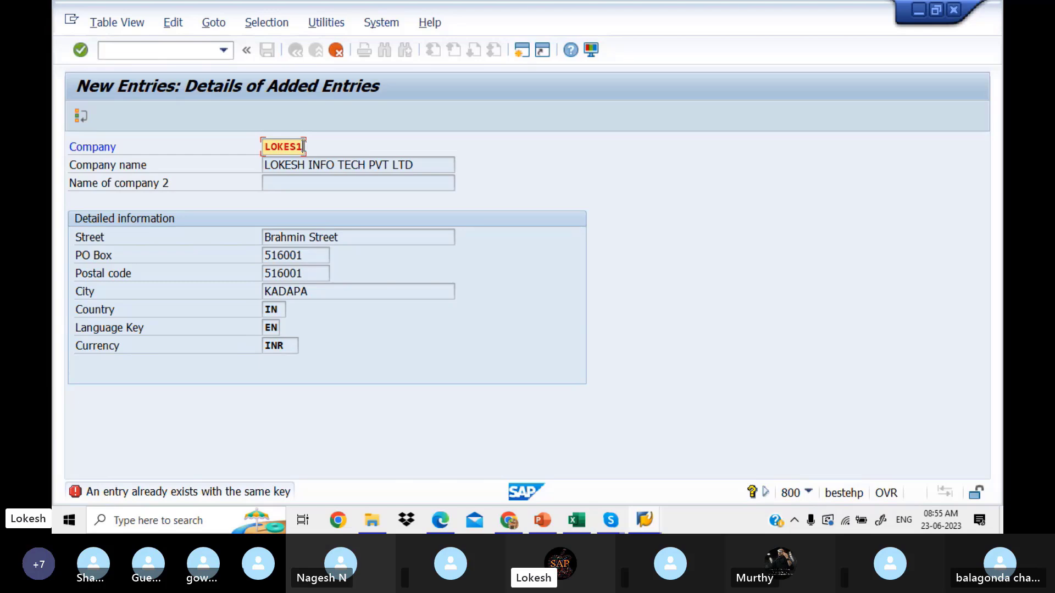
key("Return")
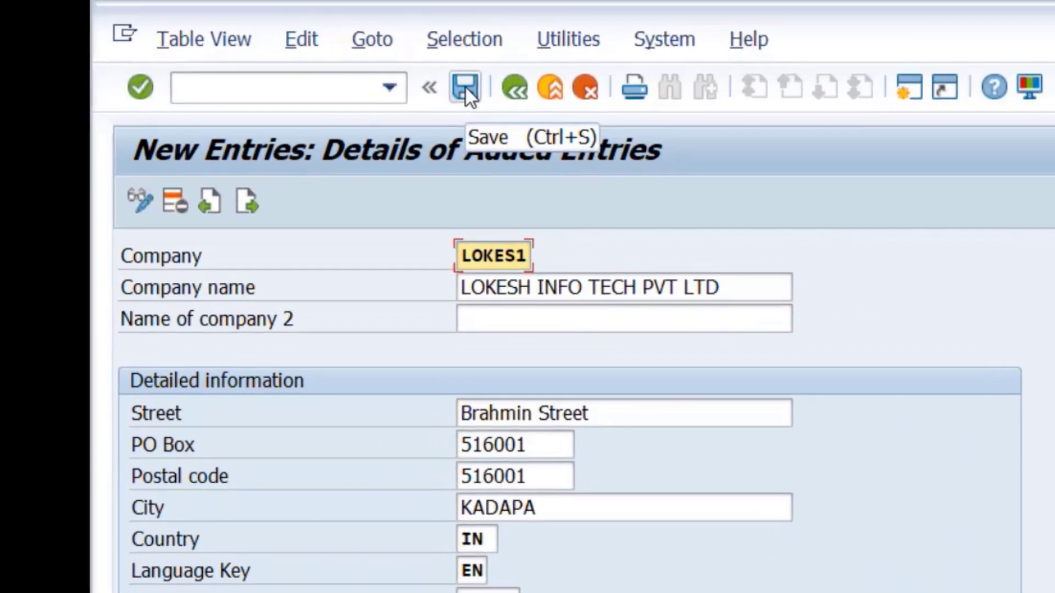
Step: Save the LOKES1 entry, bringing up the customizing request prompt for view V_T880
left_click(466, 87)
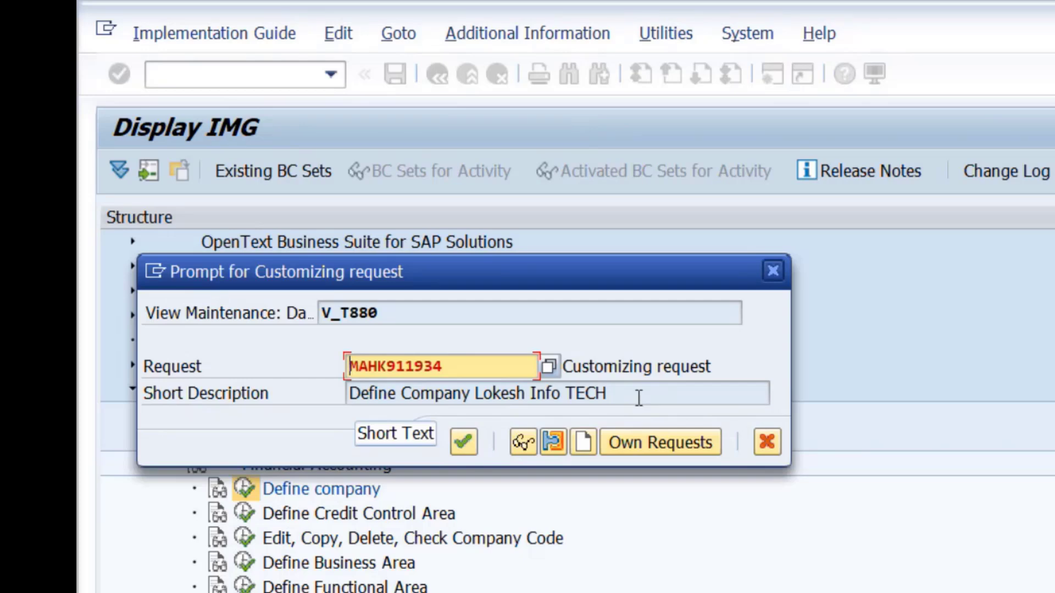
Step: Create a new request with short description 'Creation of Company LITPVTLTD'
left_click(583, 443)
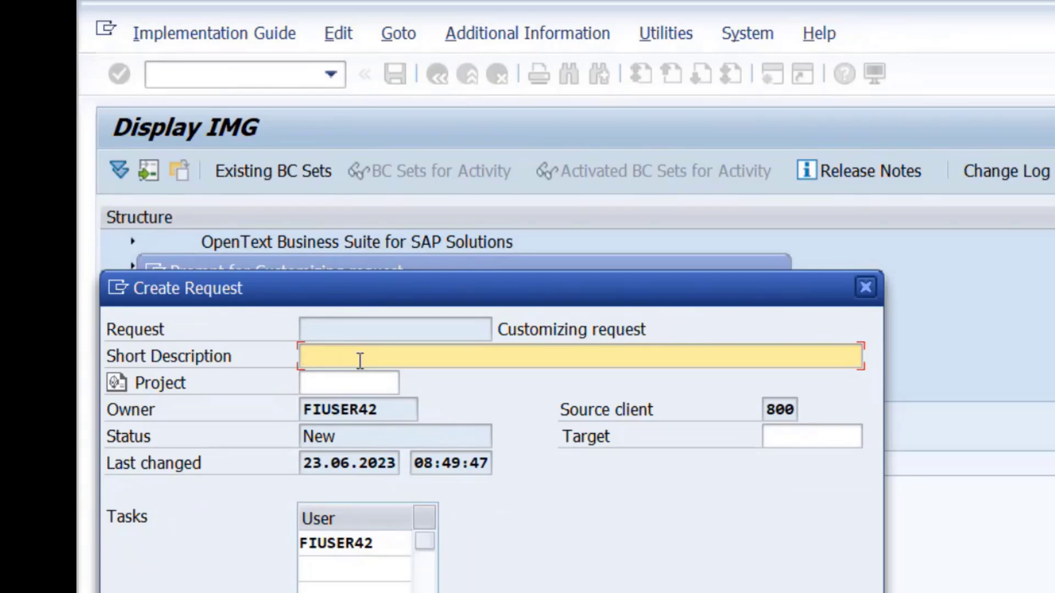
type("Creation of Com")
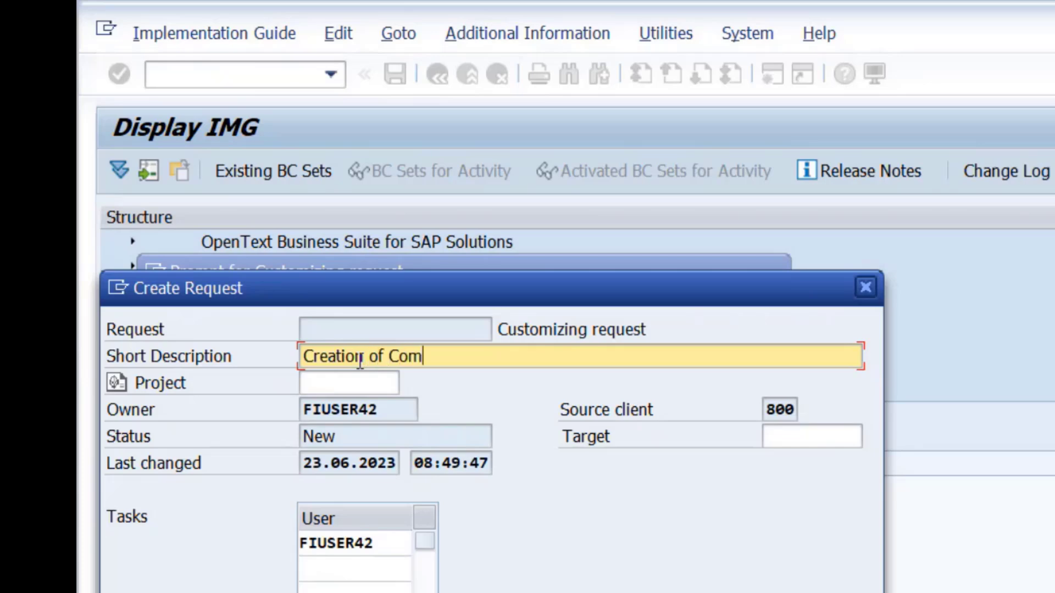
type("pany")
type("lit")
key("BackSpace")
key("BackSpace")
key("BackSpace")
type("LITP")
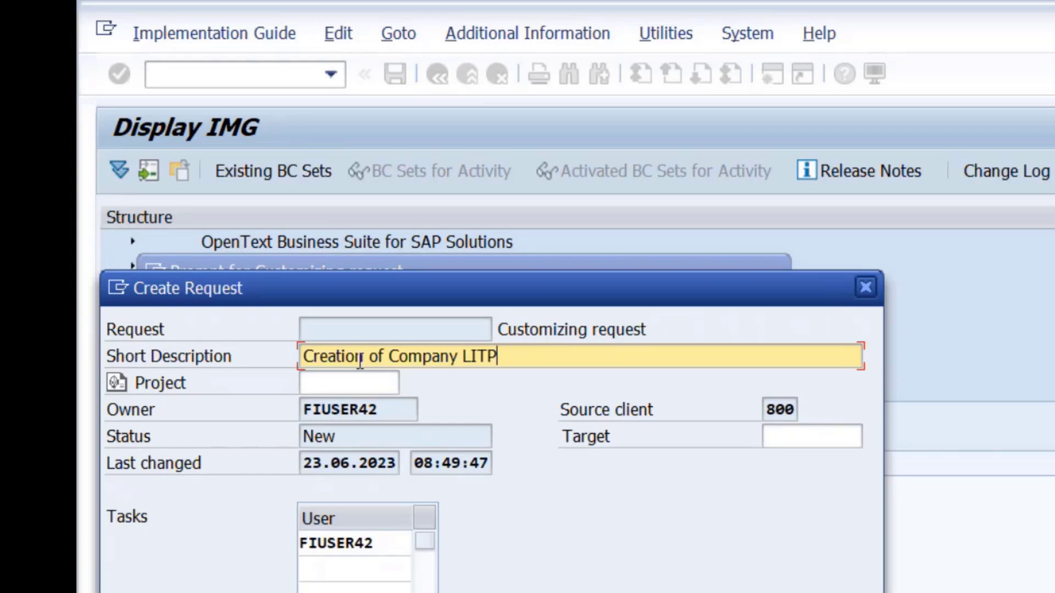
type("VTLTD")
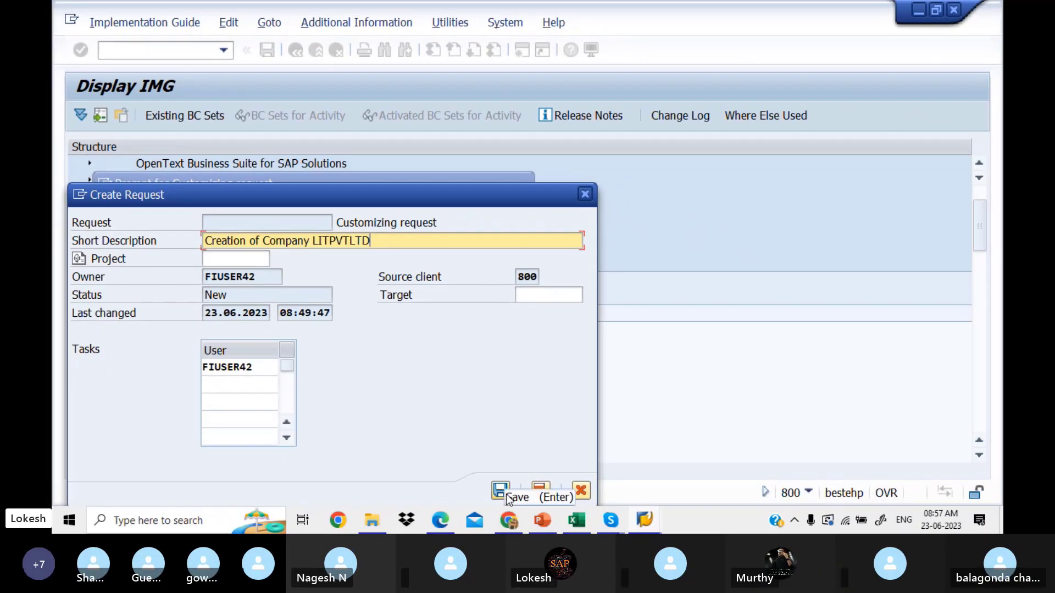
Step: Save the request, choose MAHK911936 from Own Requests, and confirm saving the LOKES1 entry
left_click(506, 493)
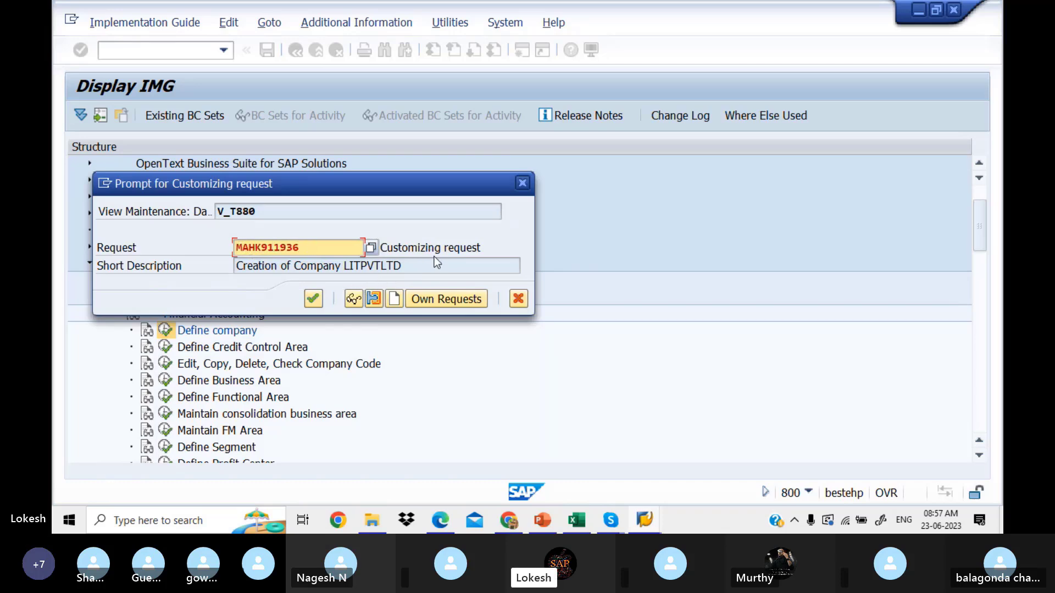
left_click(372, 249)
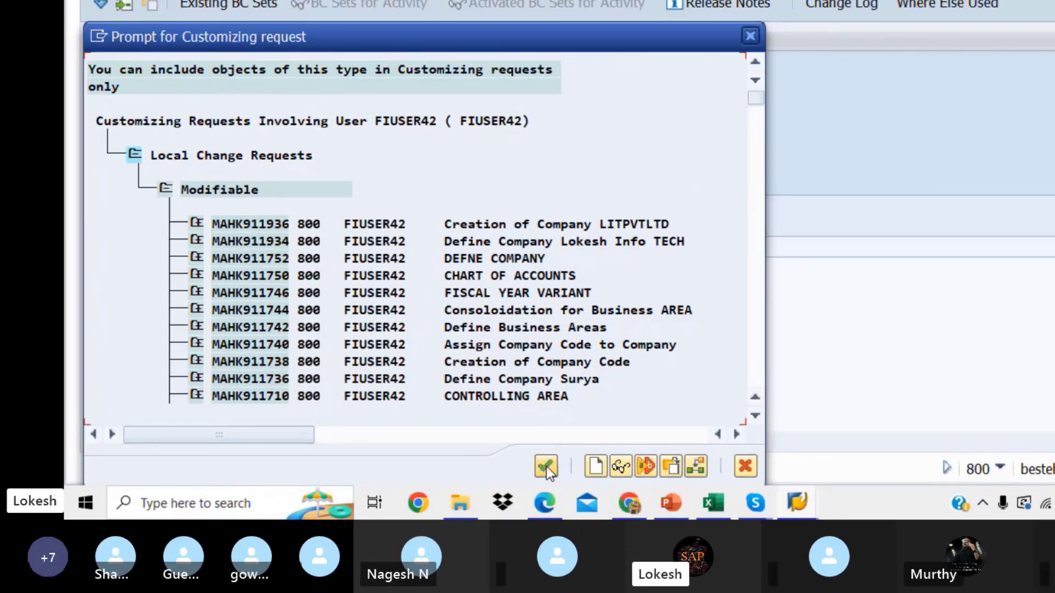
left_click(685, 440)
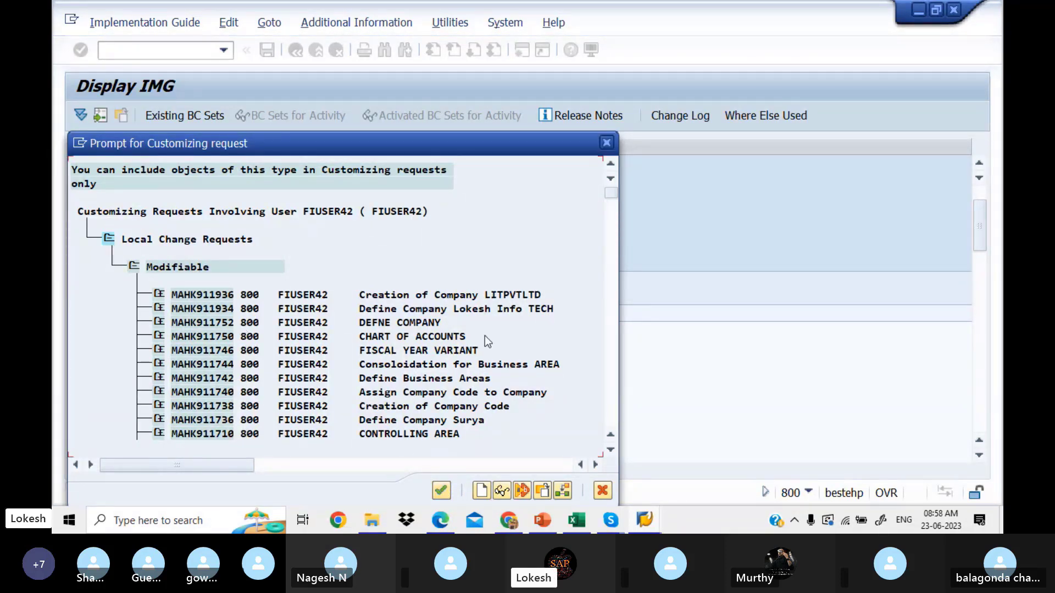
left_click(605, 144)
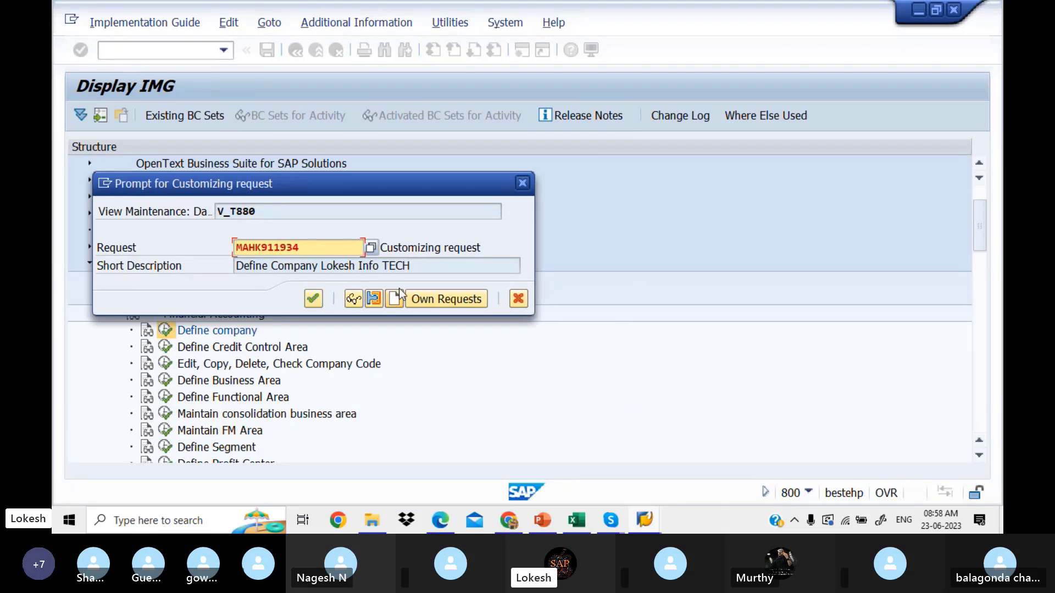
left_click(372, 251)
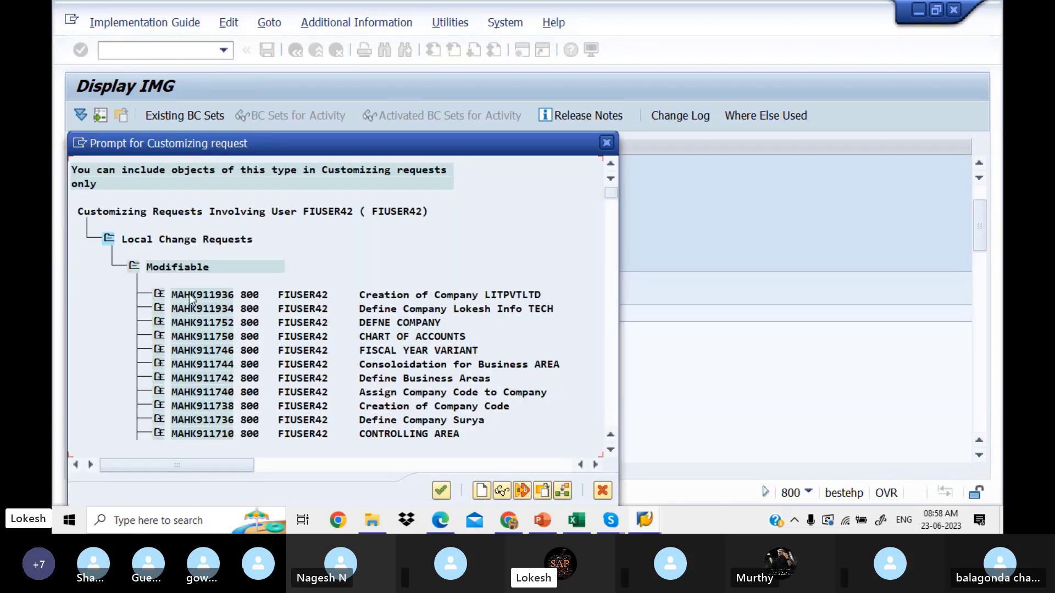
left_click(184, 295)
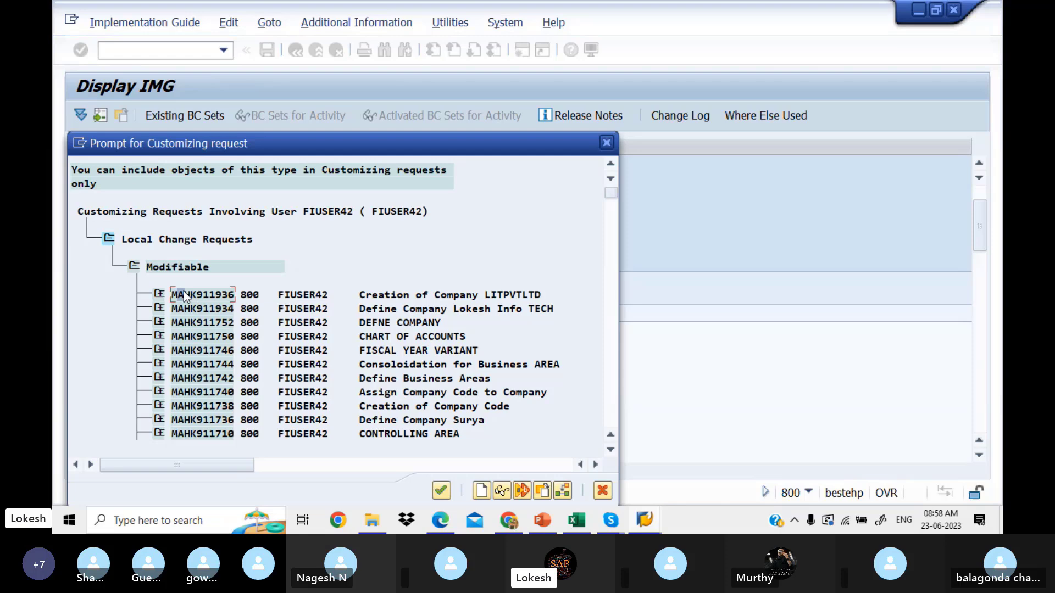
left_click(443, 490)
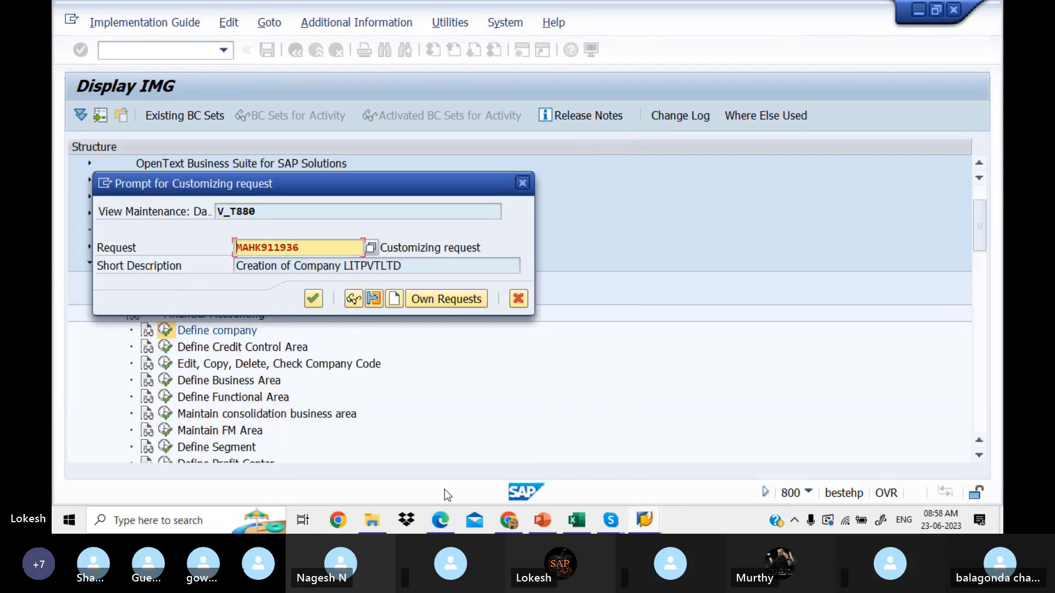
left_click(313, 298)
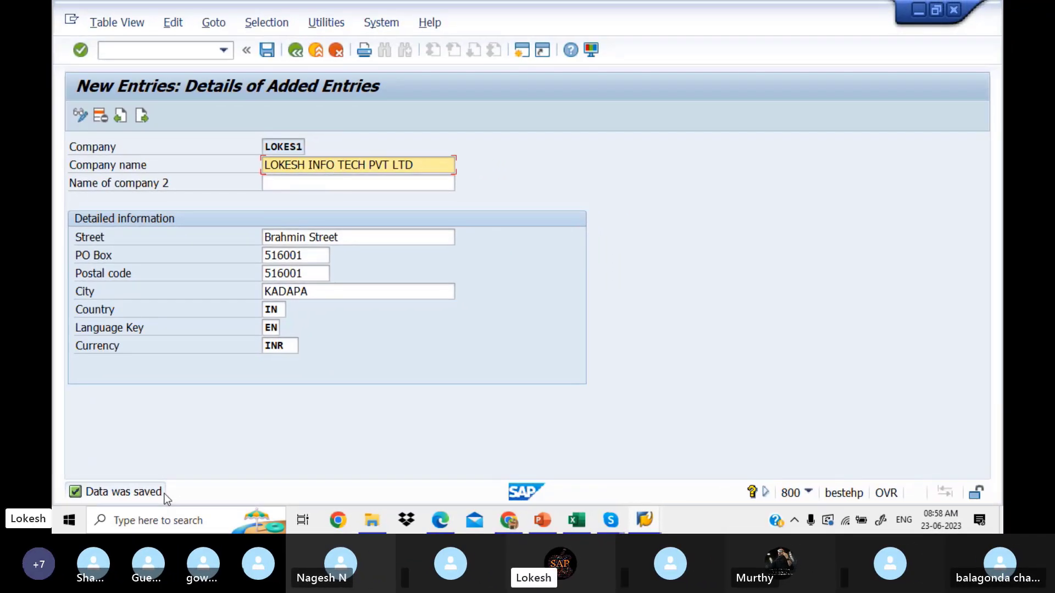
Step: Enter LOKES1 in cell D3 of the With Holding Tax workbook, then open the configuration PDF
left_click(581, 513)
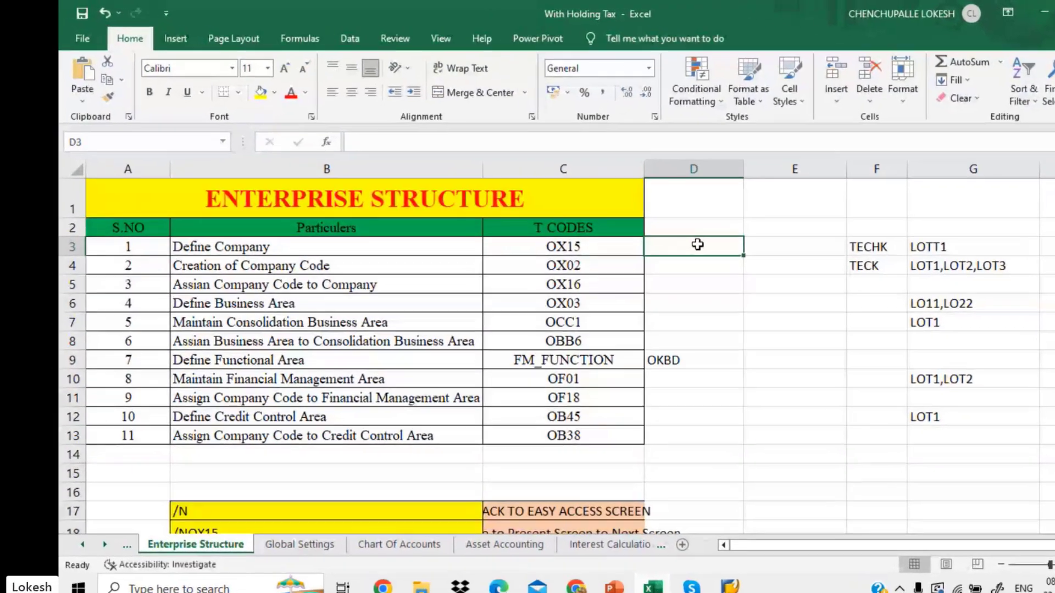
type("LOKES")
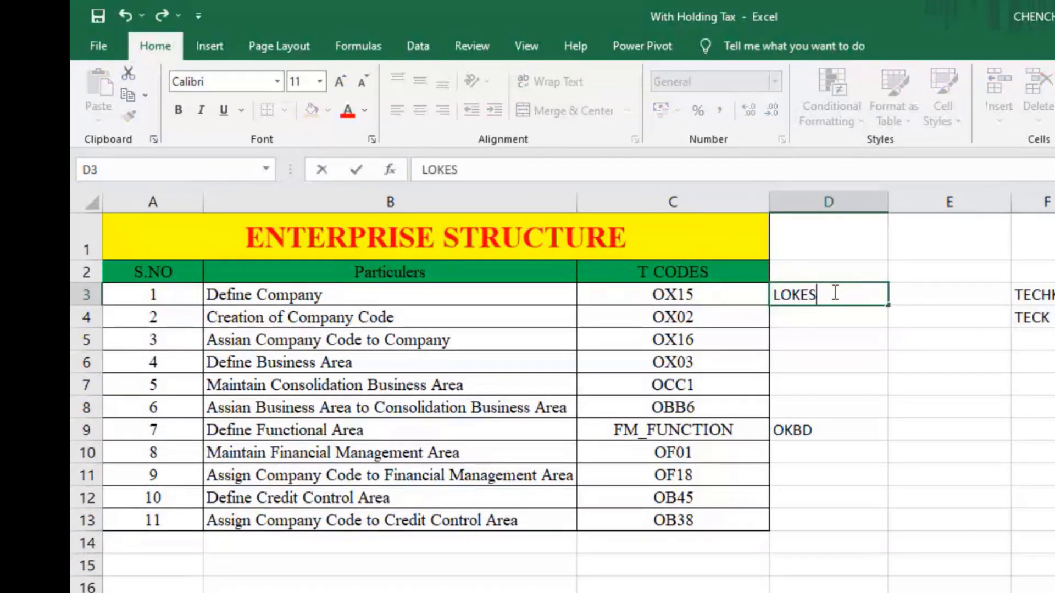
type("1")
left_click(839, 316)
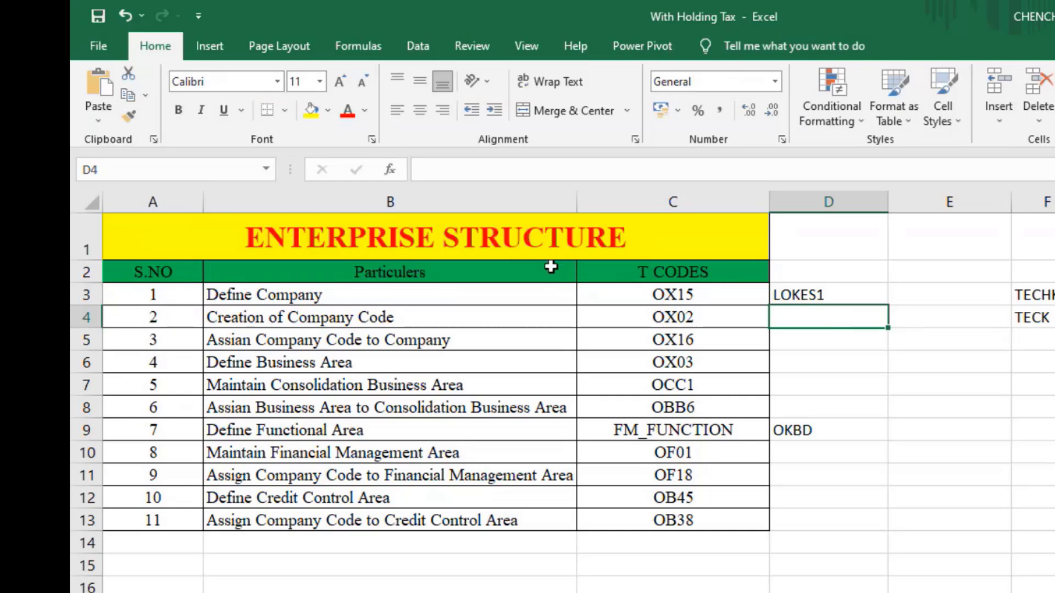
left_click(774, 292)
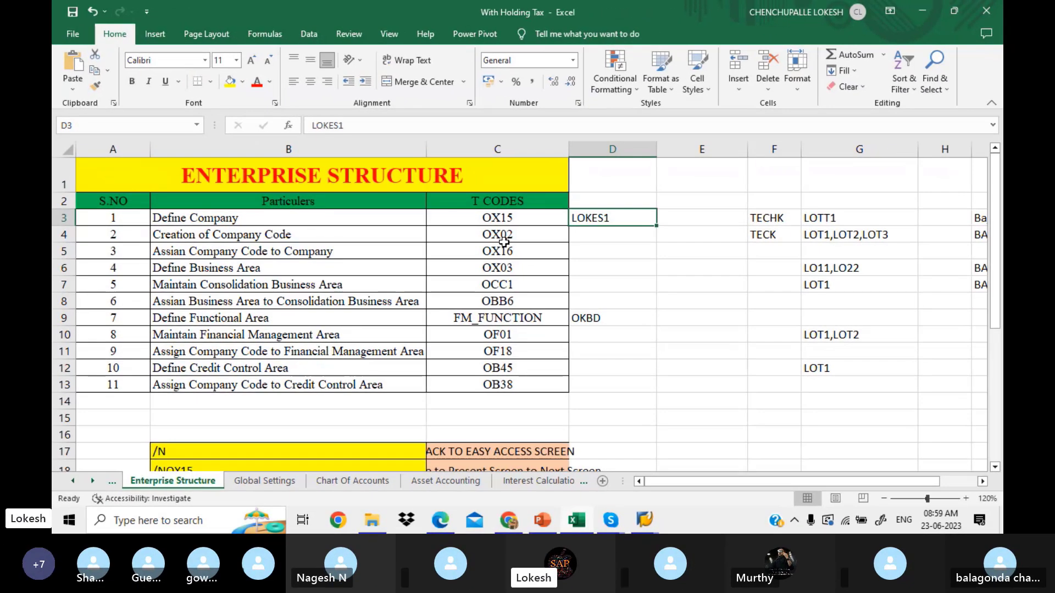
left_click(440, 520)
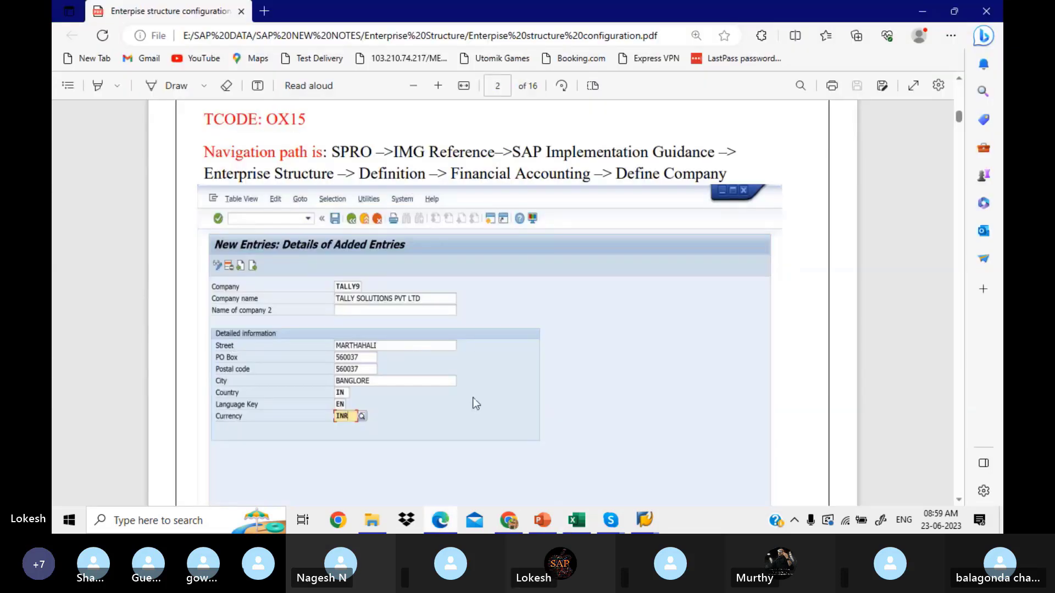
Step: Scroll the PDF to page 4's OX02 company code section with its IMG path
scroll(474, 399, "down", 4)
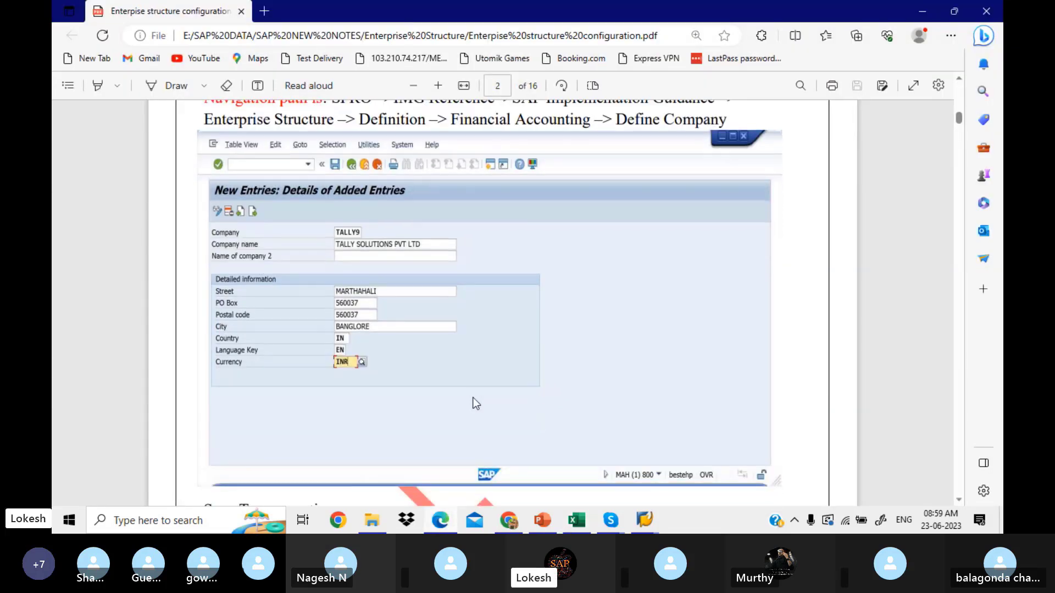
scroll(474, 399, "down", 7)
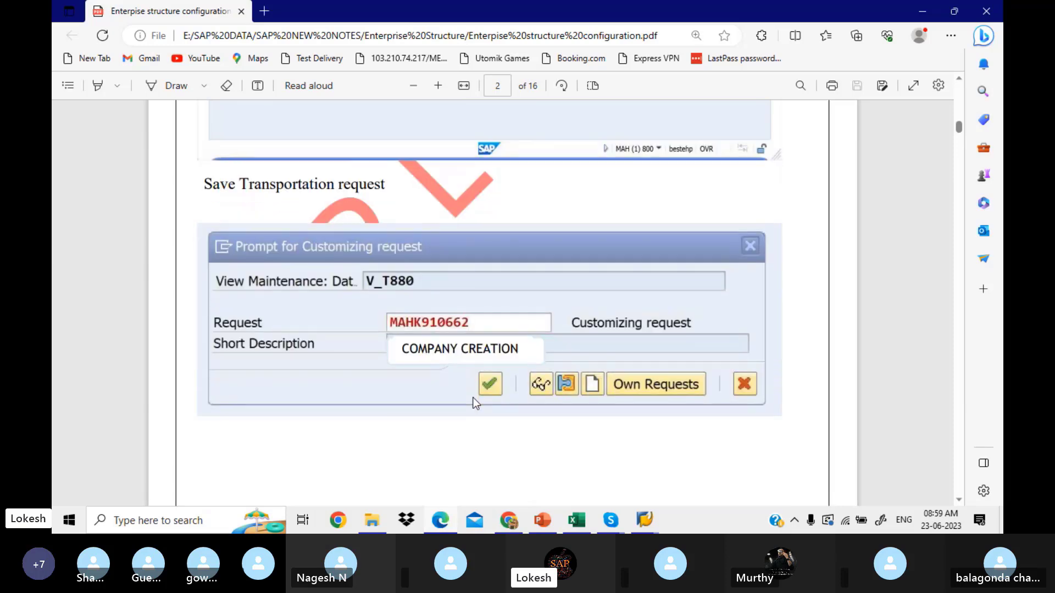
scroll(474, 399, "down", 6)
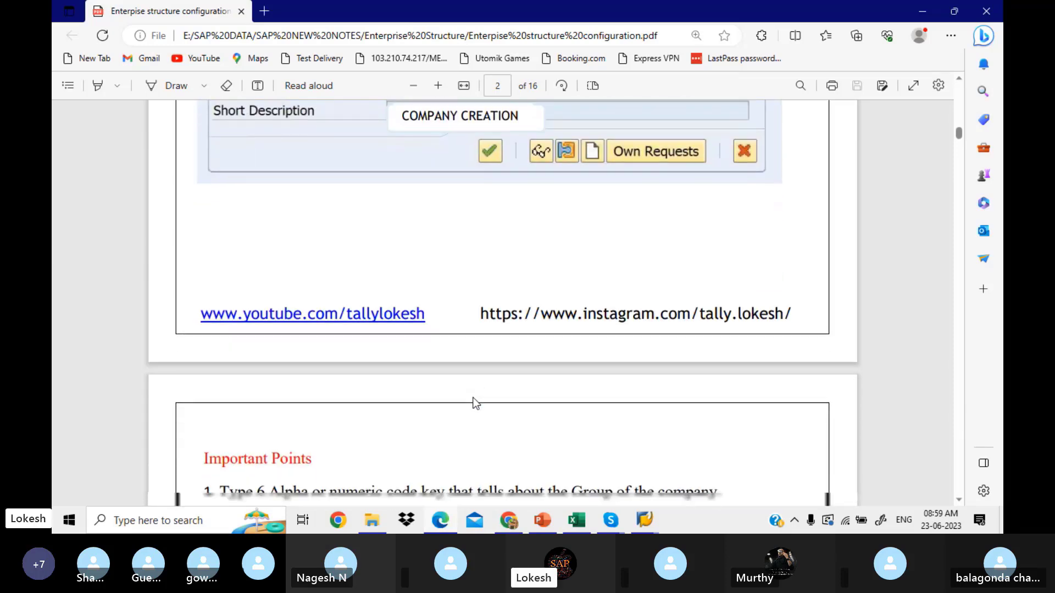
scroll(473, 403, "down", 5)
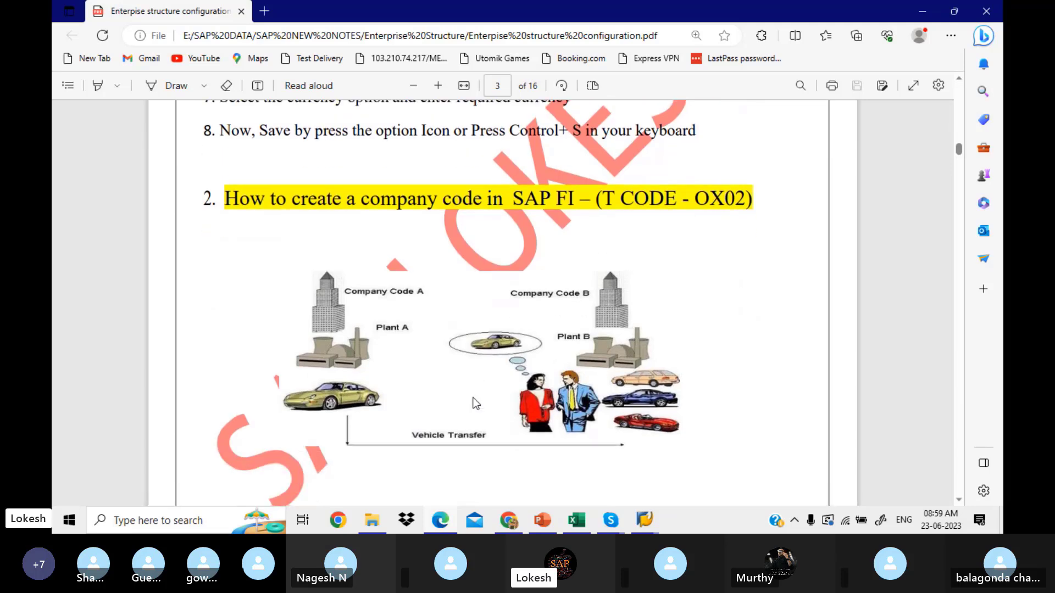
scroll(476, 403, "down", 8)
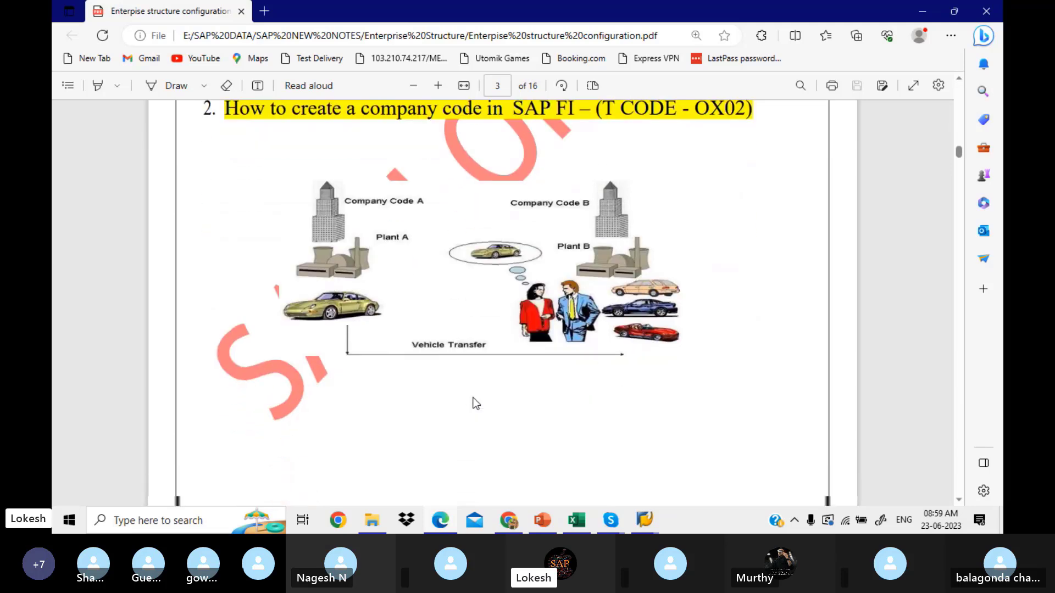
scroll(476, 403, "down", 7)
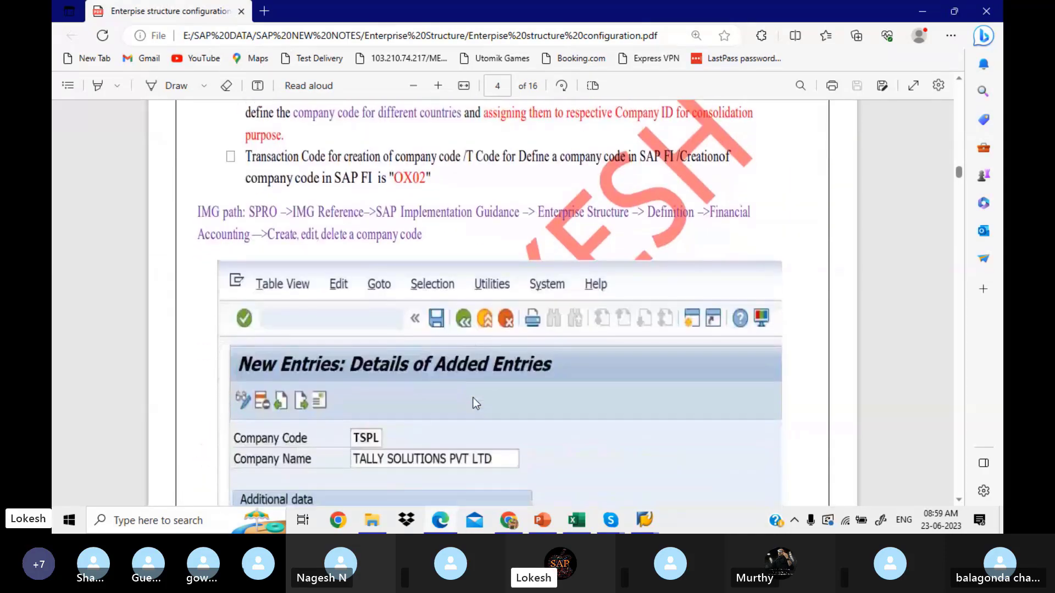
scroll(476, 403, "down", 1)
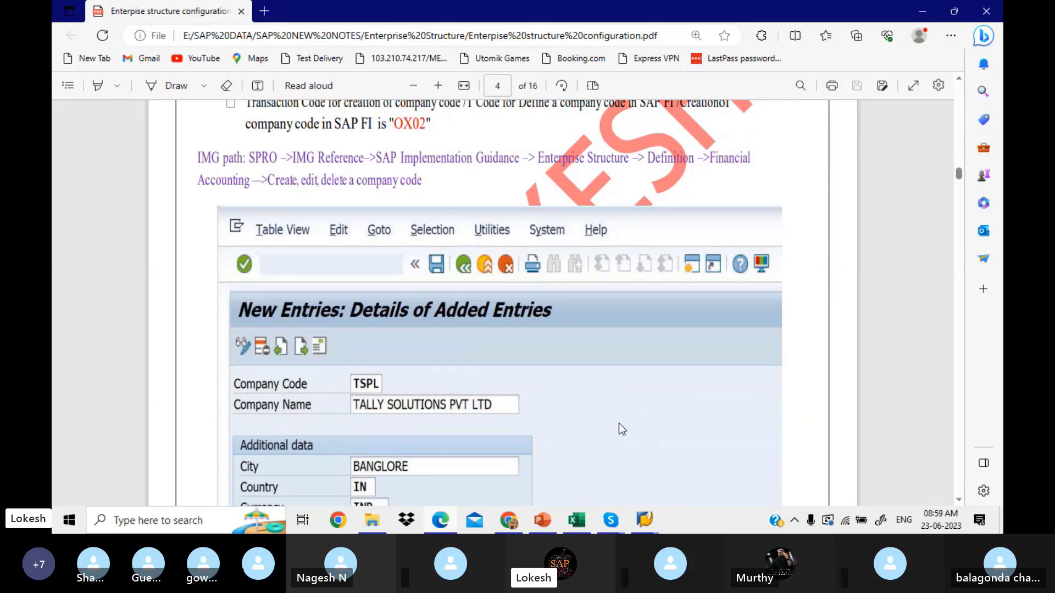
mouse_move(652, 519)
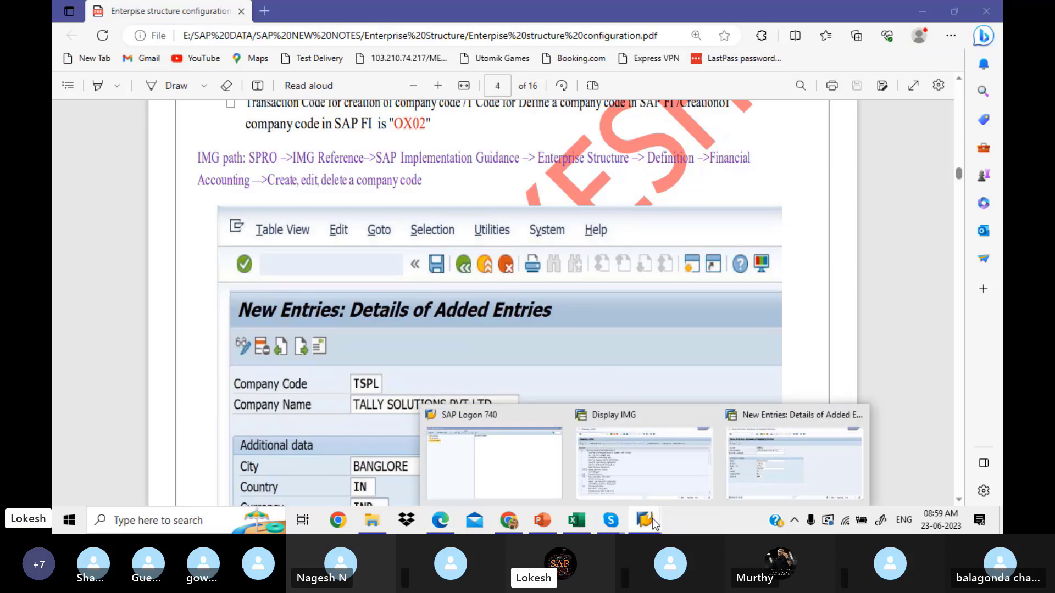
Step: Return to the SAP window and go back twice to the Display IMG tree
left_click(762, 470)
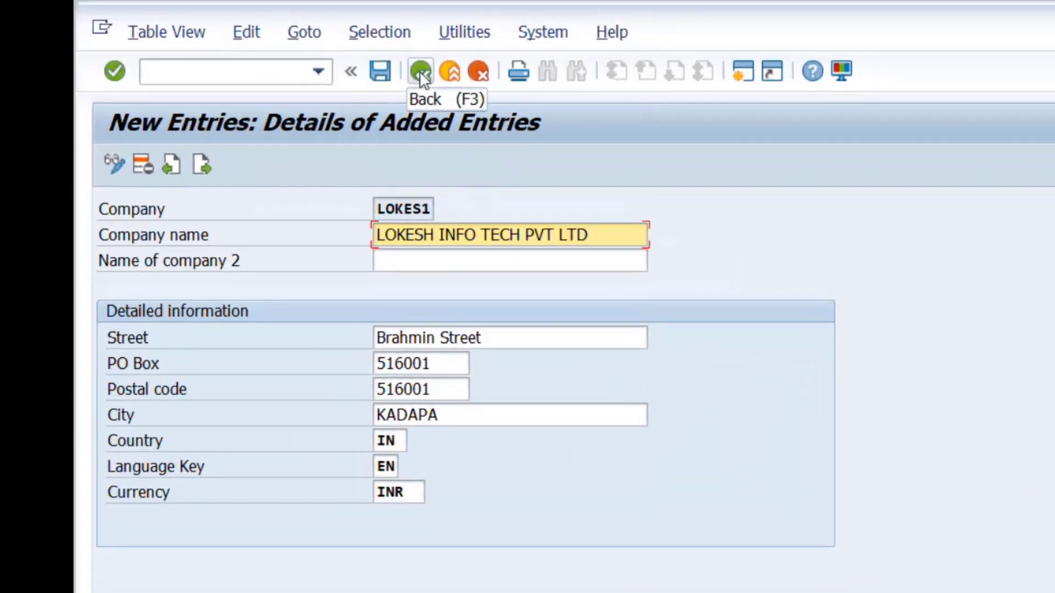
left_click(424, 72)
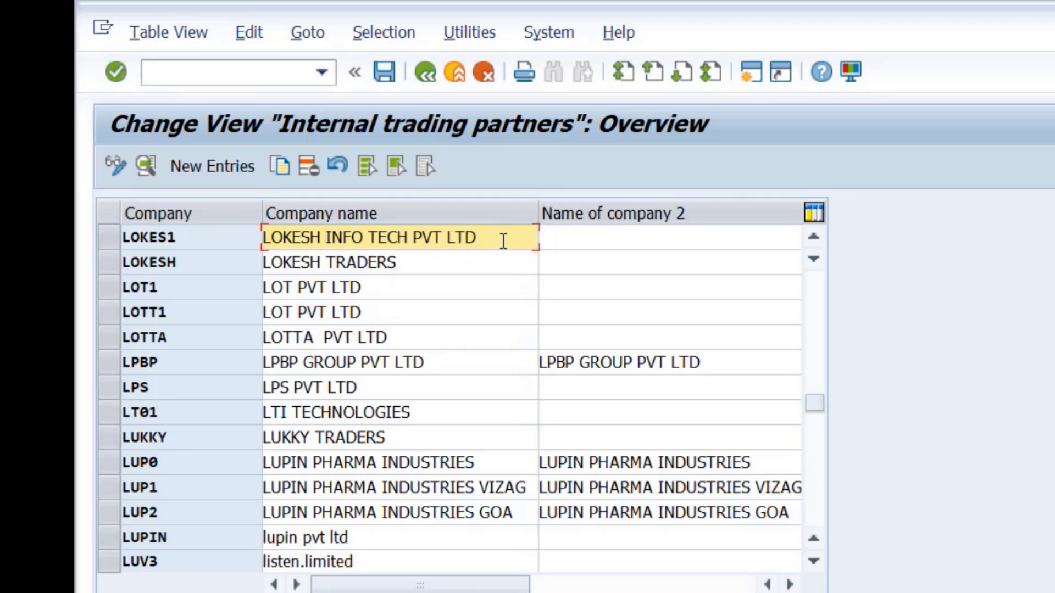
left_click(426, 73)
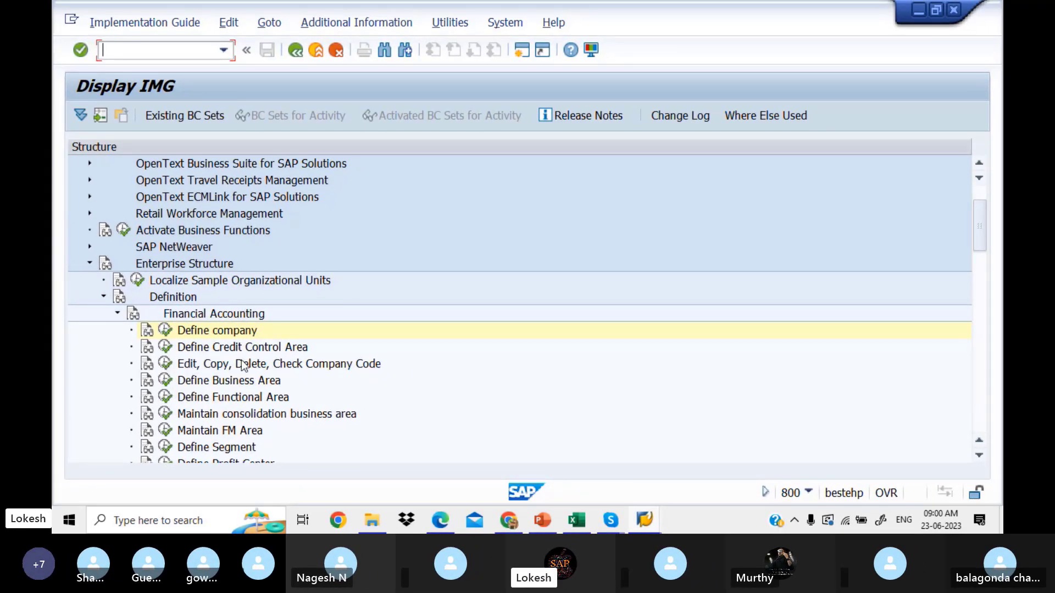
left_click(151, 365)
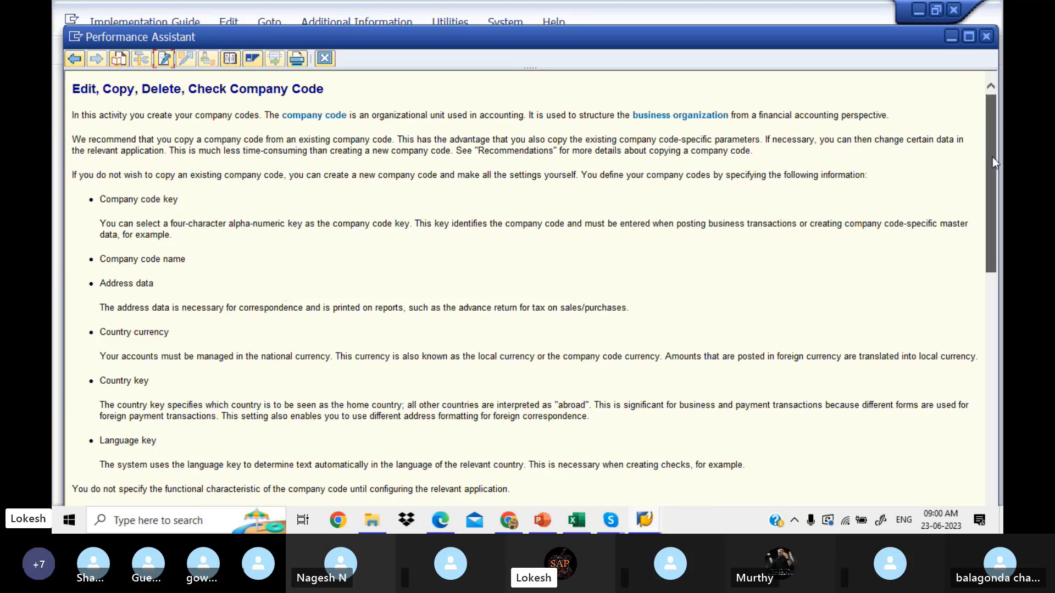
left_click_drag(992, 157, 974, 84)
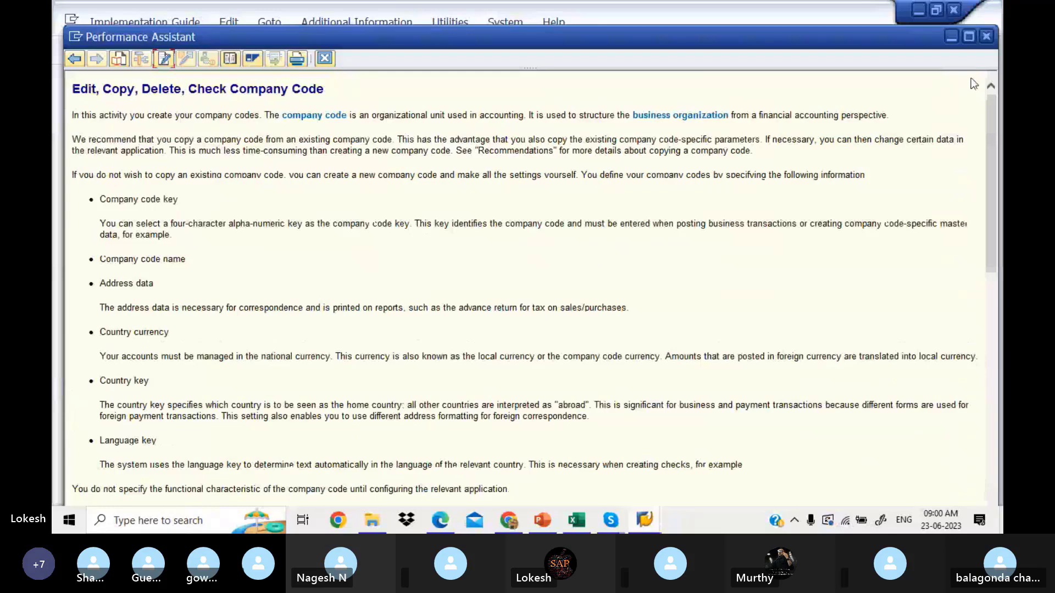
left_click(987, 37)
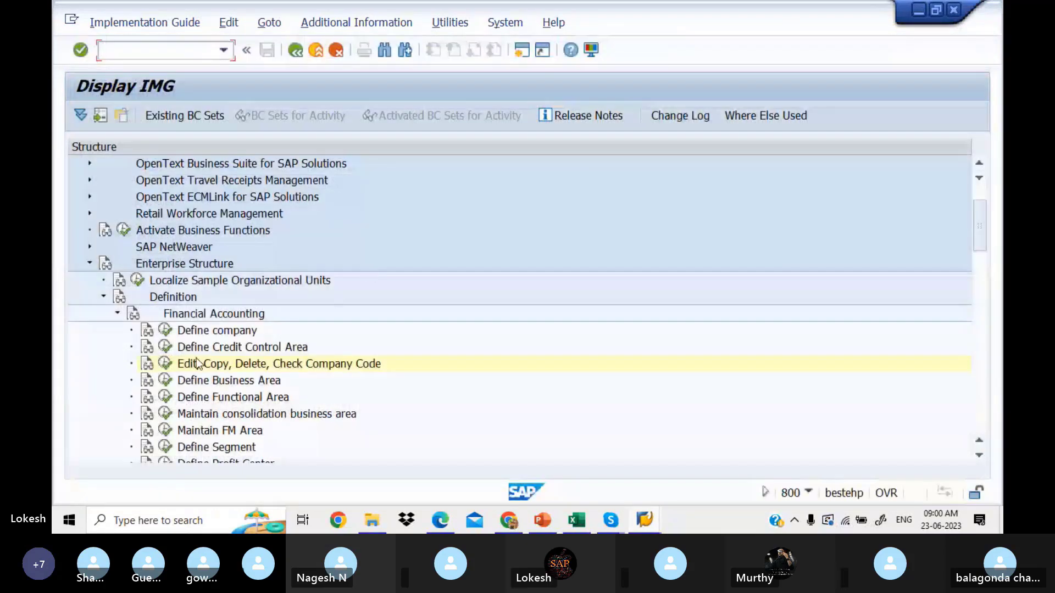
Step: Open Edit Company Code Data from Check Company Code and page through the 1,557 existing company codes
left_click(165, 363)
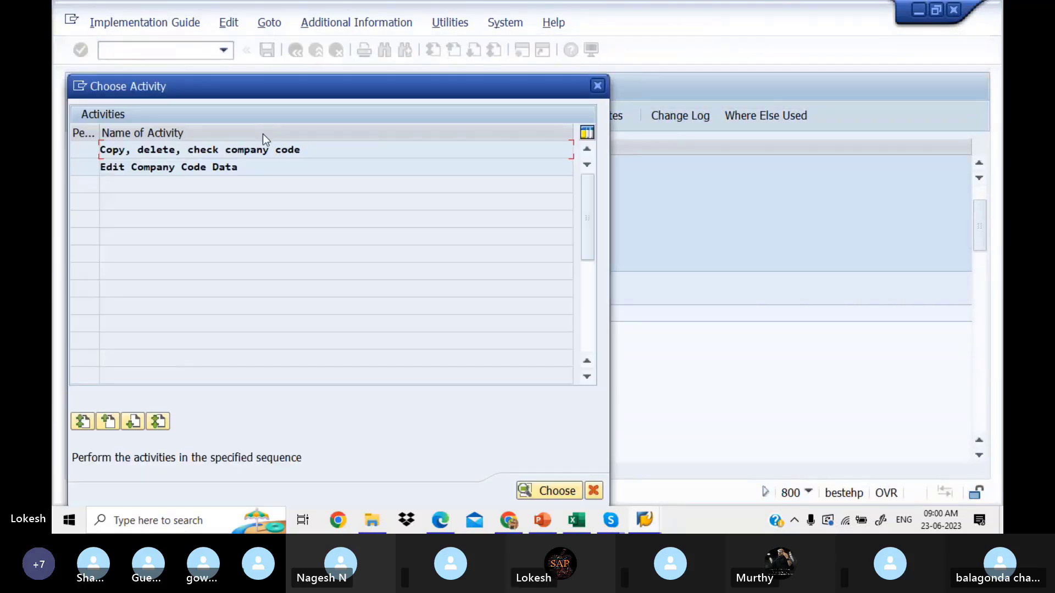
left_click(279, 166)
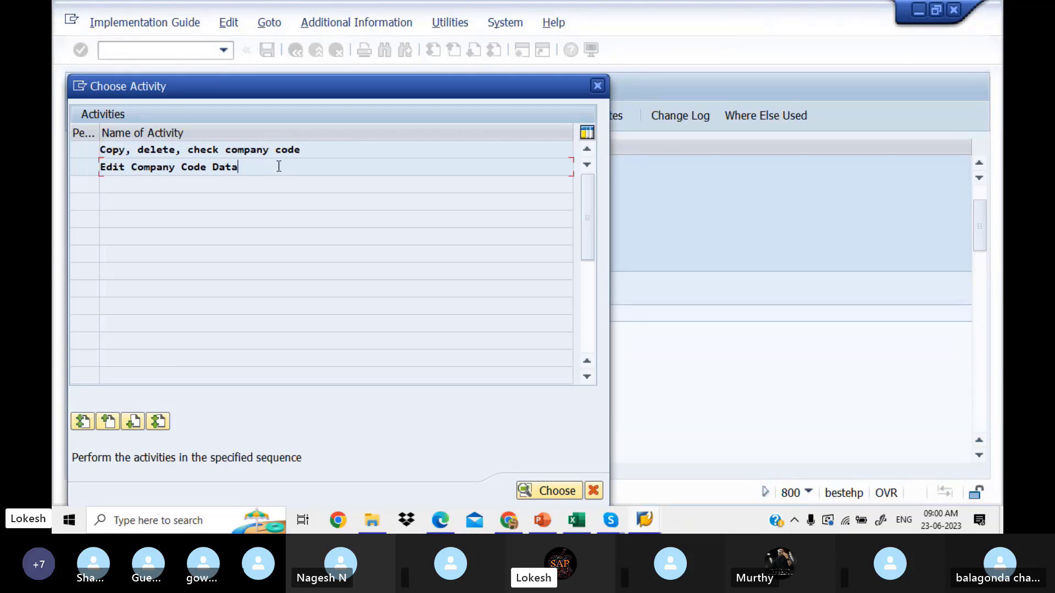
double_click(279, 166)
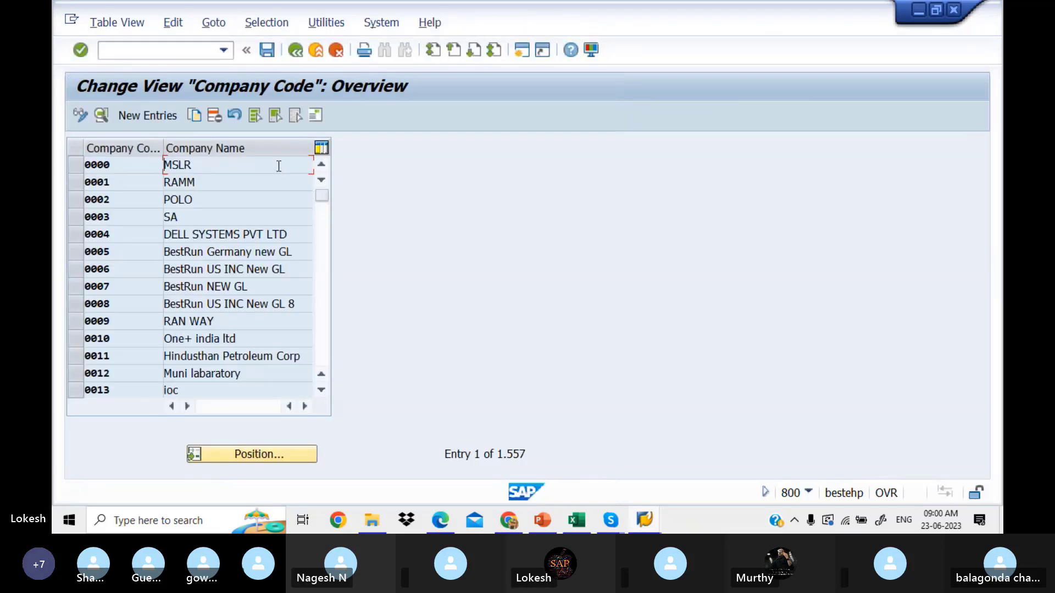
left_click(321, 225)
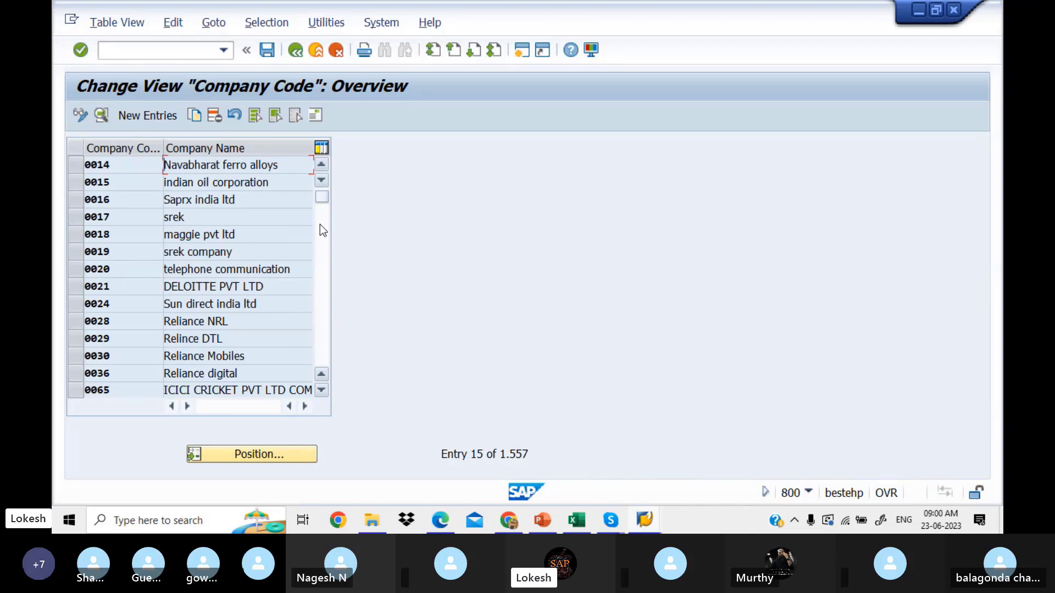
left_click(320, 226)
left_click(321, 226)
left_click(320, 225)
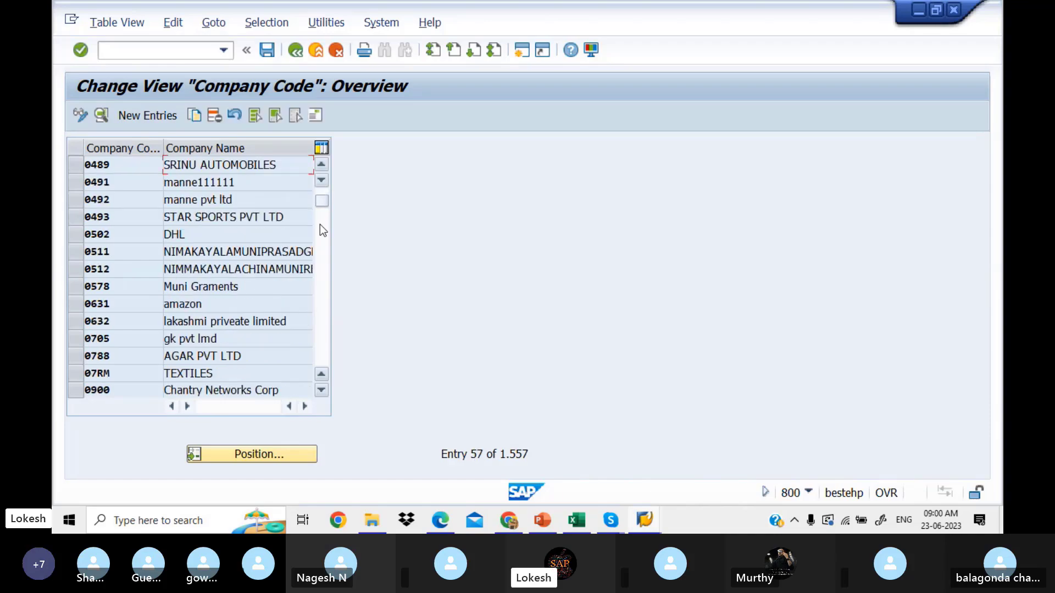
left_click_drag(321, 199, 320, 183)
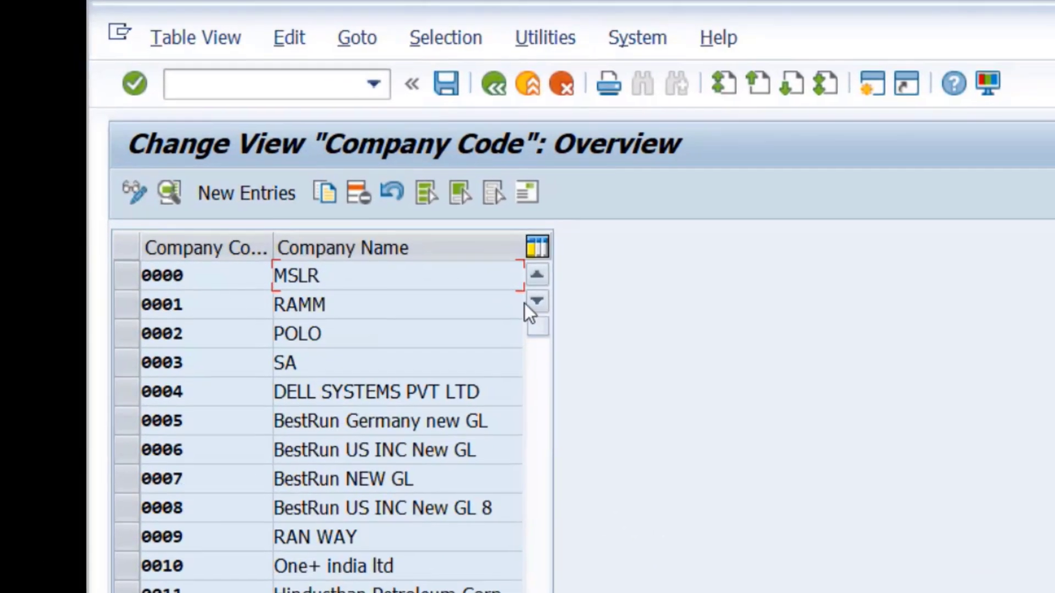
Step: Create new company code LIT1 with company name VT LTD
left_click(257, 199)
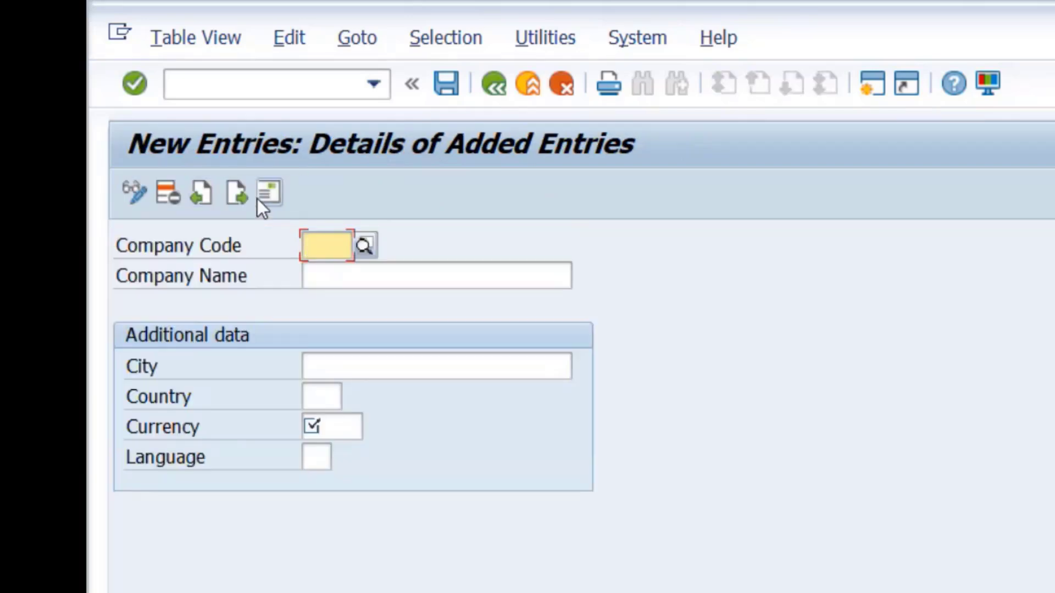
type("LIT")
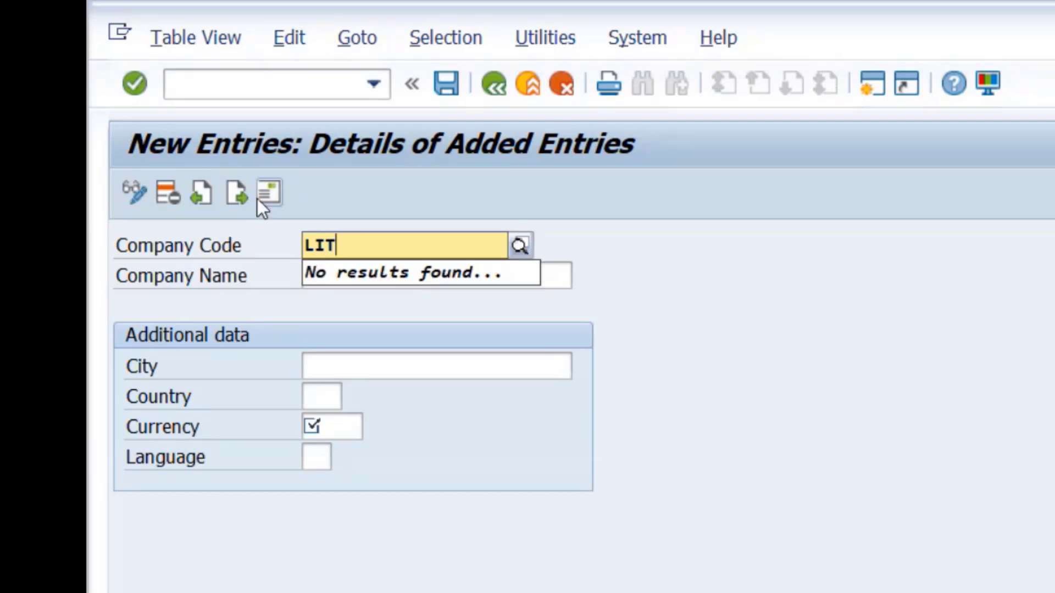
type("1")
key("Return")
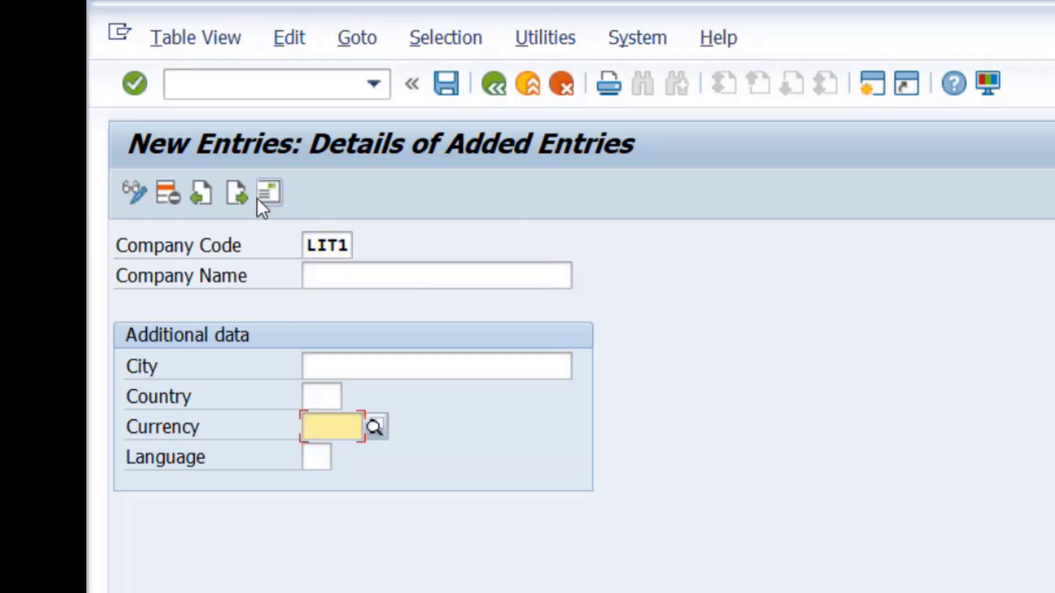
left_click(381, 275)
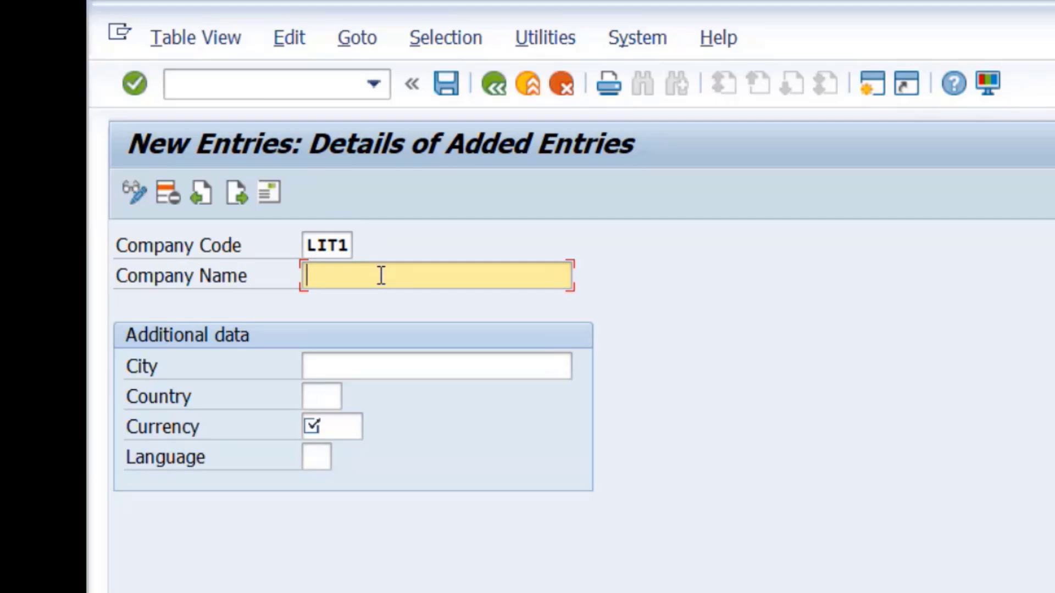
left_click(431, 301)
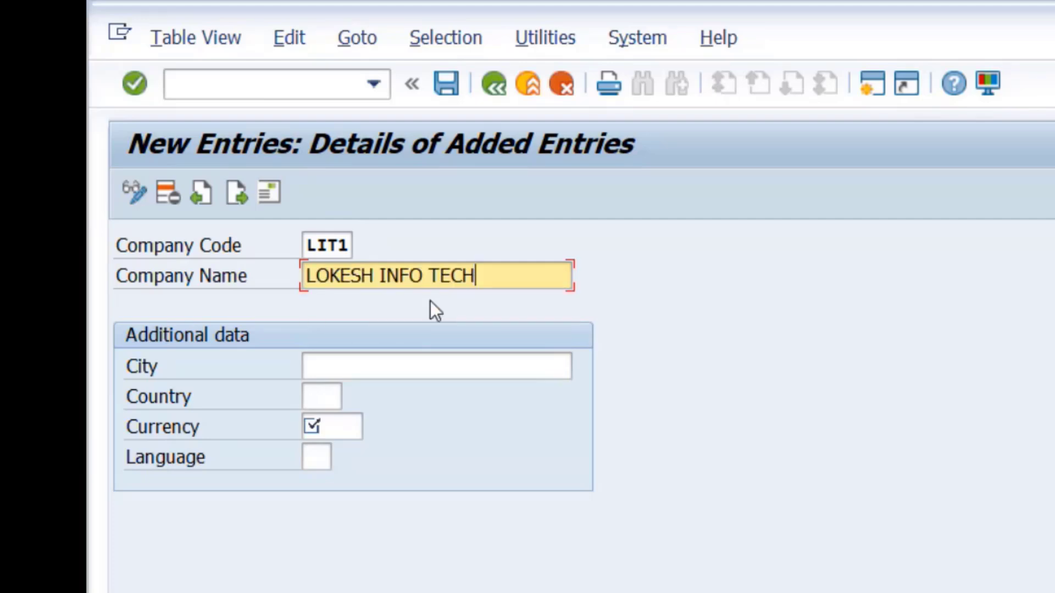
type("VT LTD")
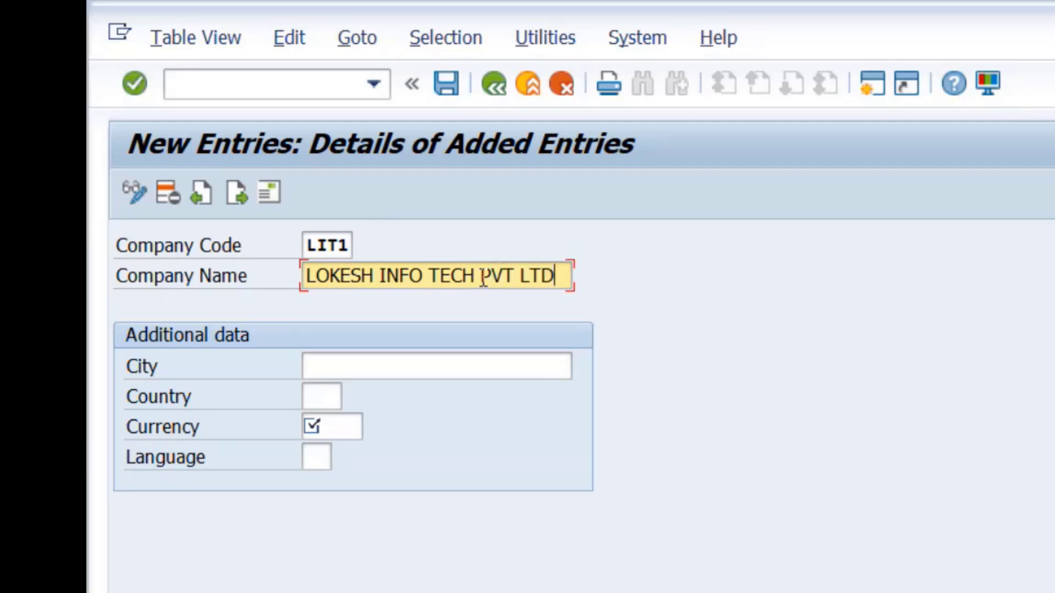
Step: Set LIT1's city to KADAPA, country IN, currency INR and language EN
left_click(457, 360)
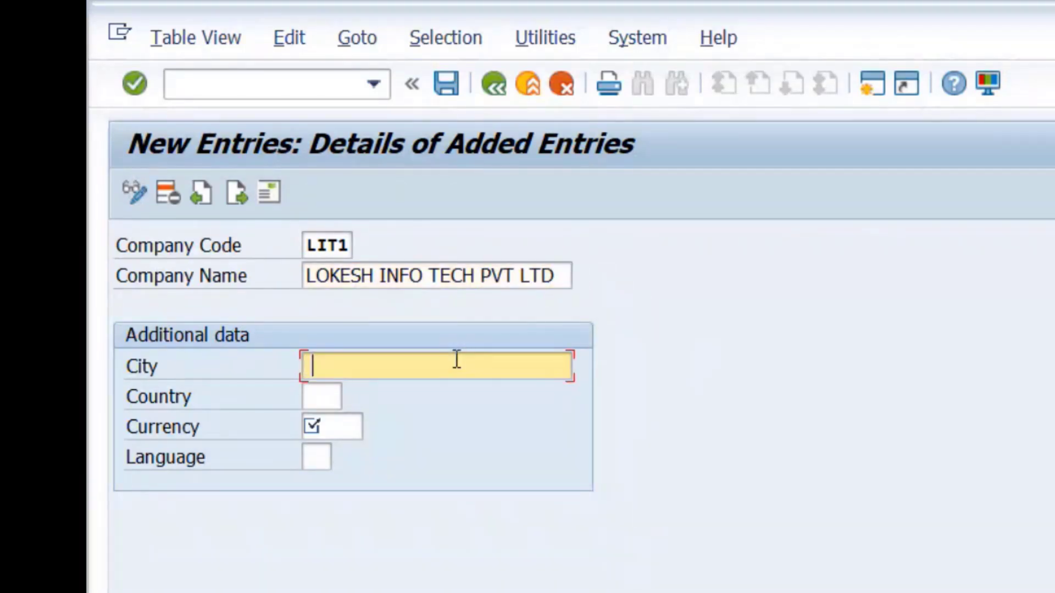
left_click(416, 395)
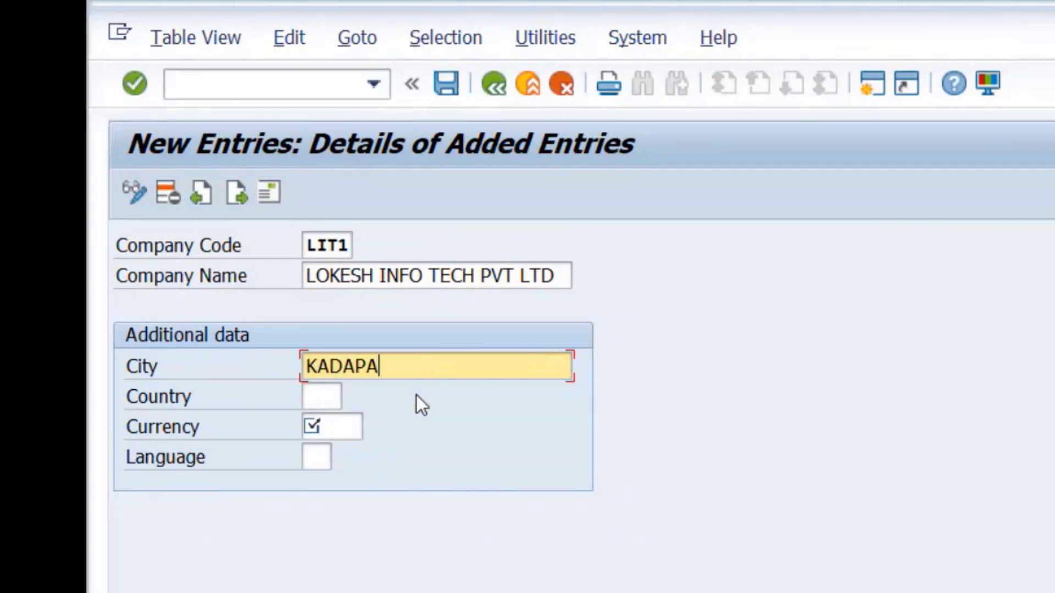
left_click(325, 395)
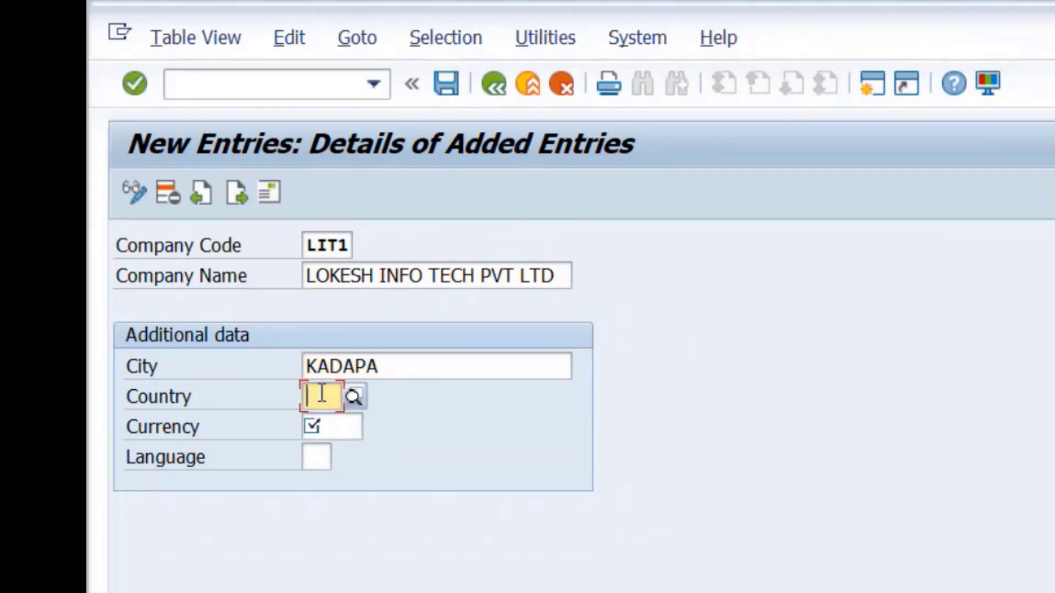
left_click(412, 363)
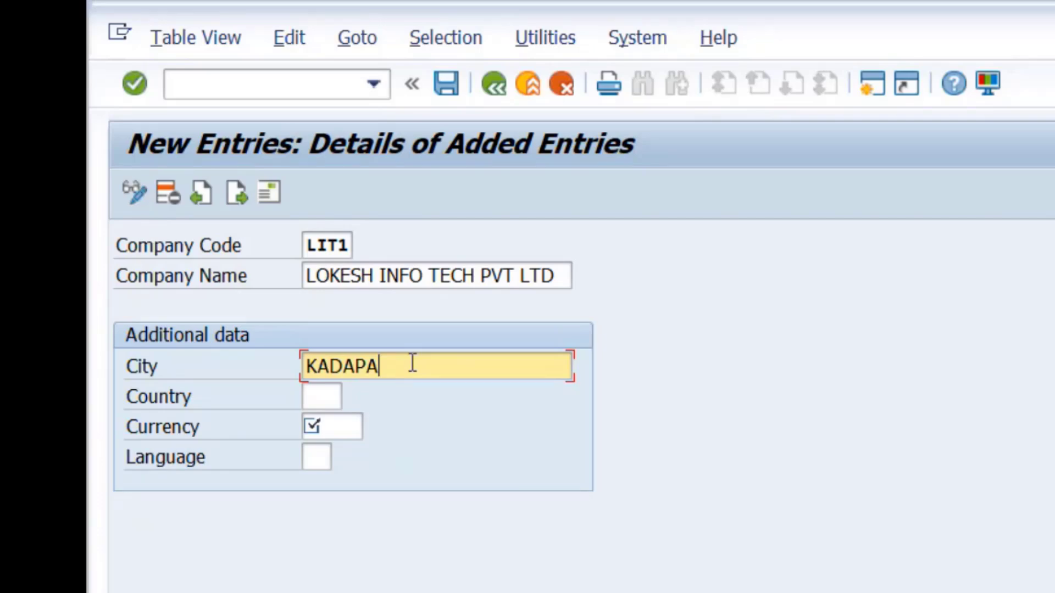
left_click(335, 392)
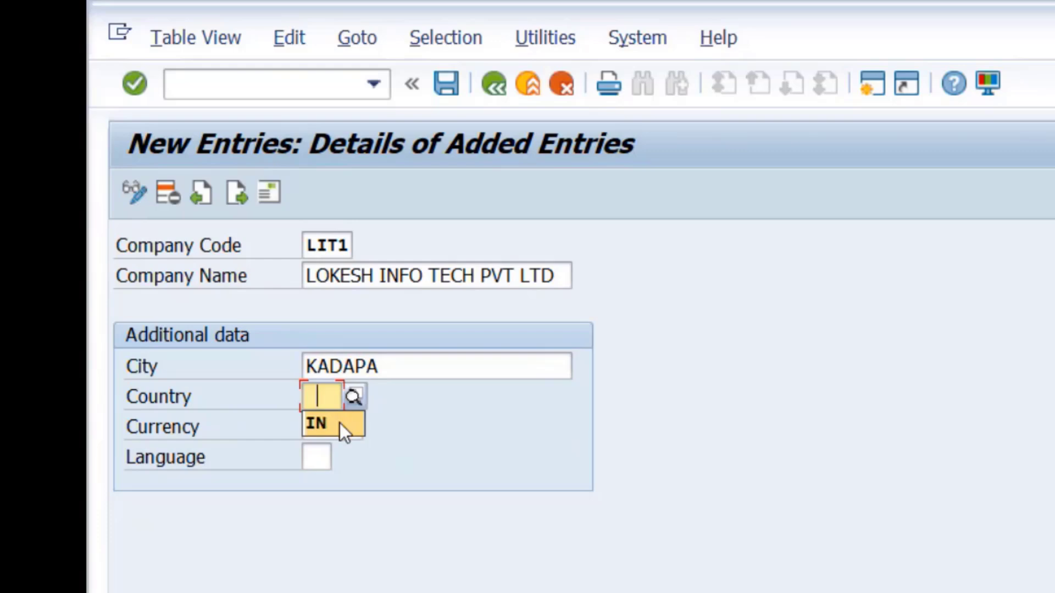
left_click(339, 423)
left_click(342, 426)
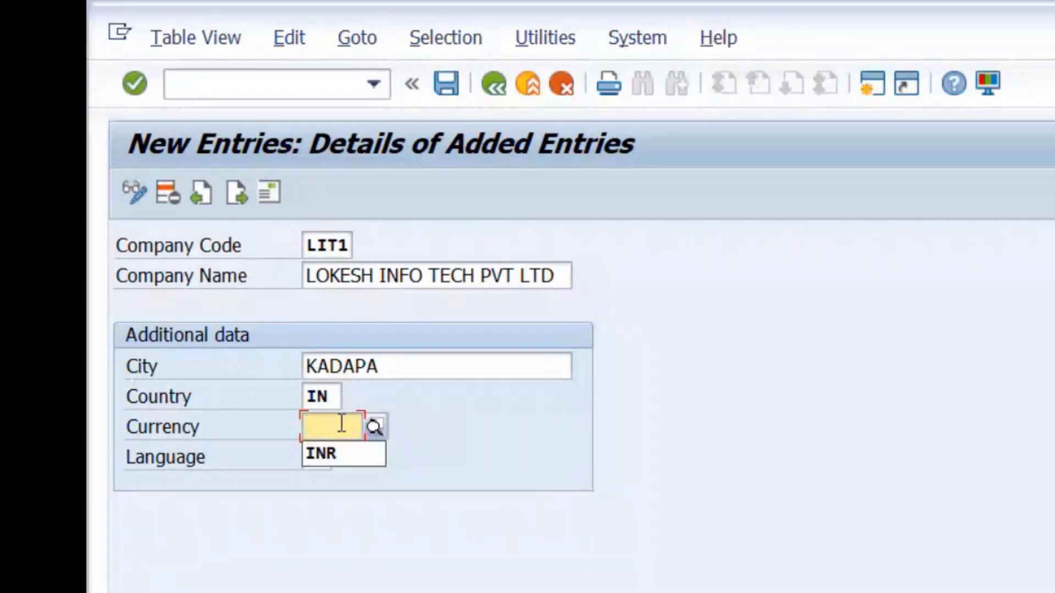
left_click(339, 457)
left_click(327, 456)
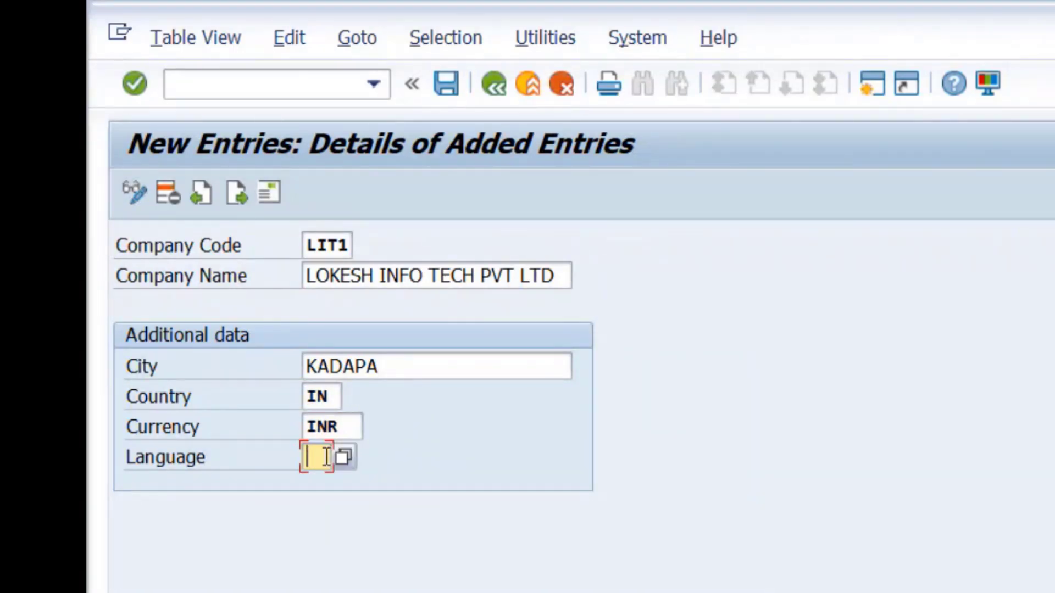
left_click(328, 486)
Step: Give LIT1's address the title Company and the name LOKESH INFO TECH PVT LTD
left_click(446, 82)
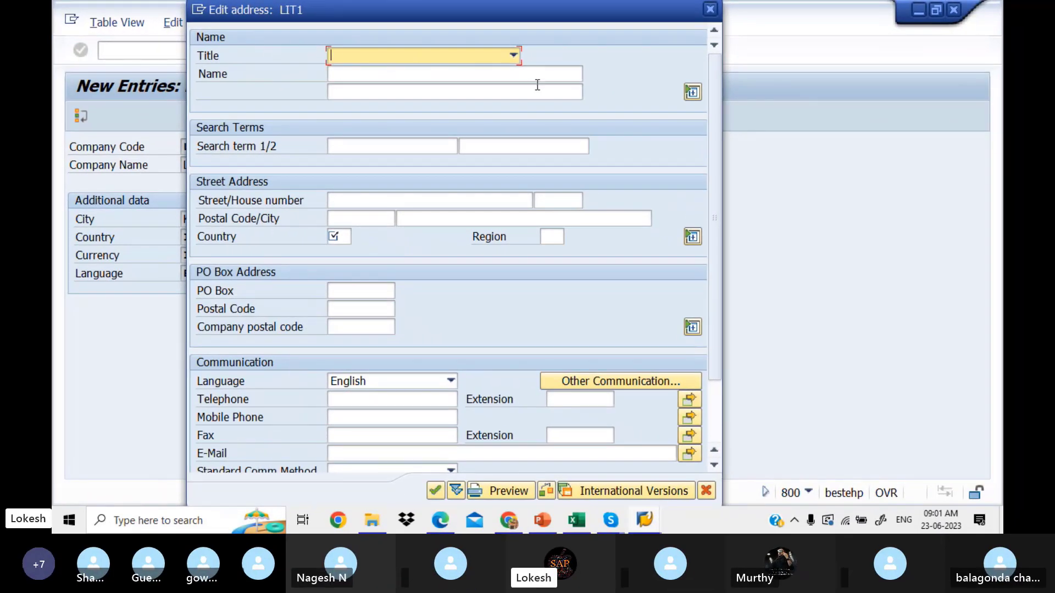
left_click(513, 55)
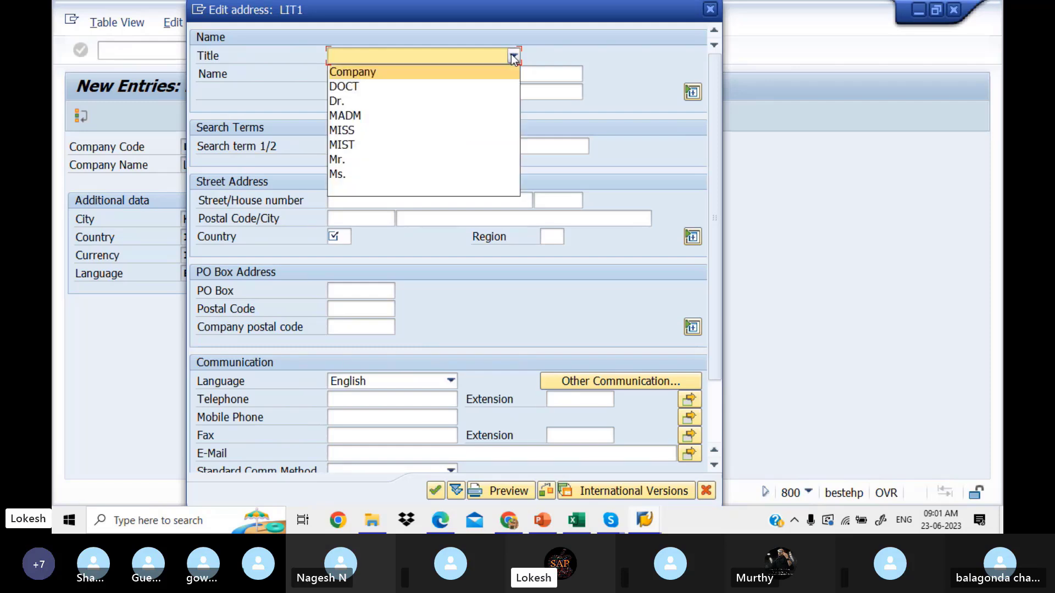
left_click(486, 68)
left_click(462, 73)
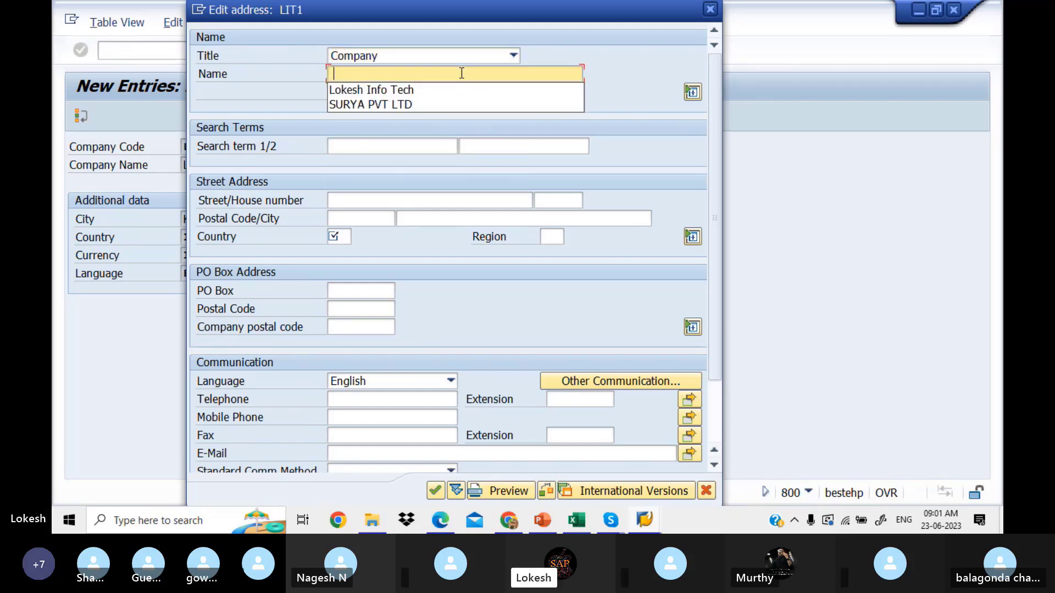
left_click(441, 88)
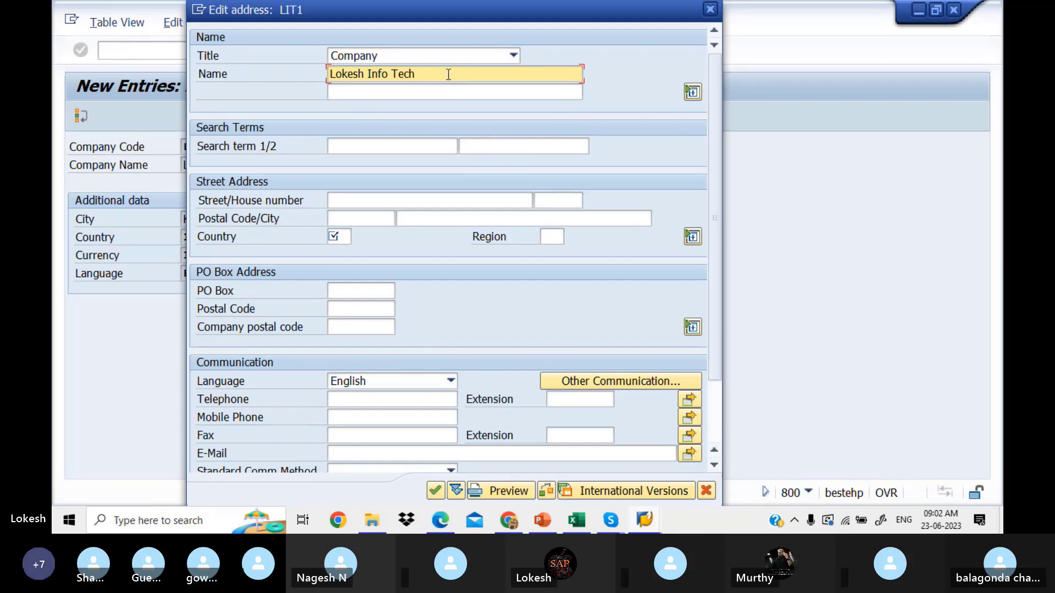
left_click(448, 74)
key("BackSpace")
key("BackSpace")
key("BackSpace")
key("BackSpace")
key("BackSpace")
key("BackSpace")
key("BackSpace")
key("BackSpace")
key("BackSpace")
key("BackSpace")
key("BackSpace")
key("BackSpace")
key("BackSpace")
key("BackSpace")
key("BackSpace")
key("BackSpace")
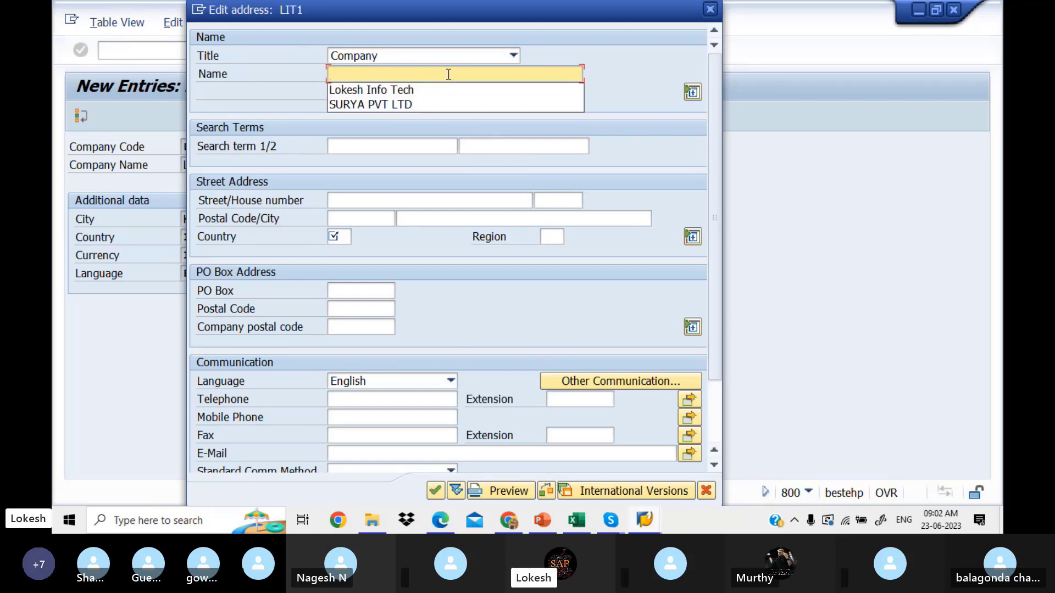
type("l")
key("BackSpace")
type("L")
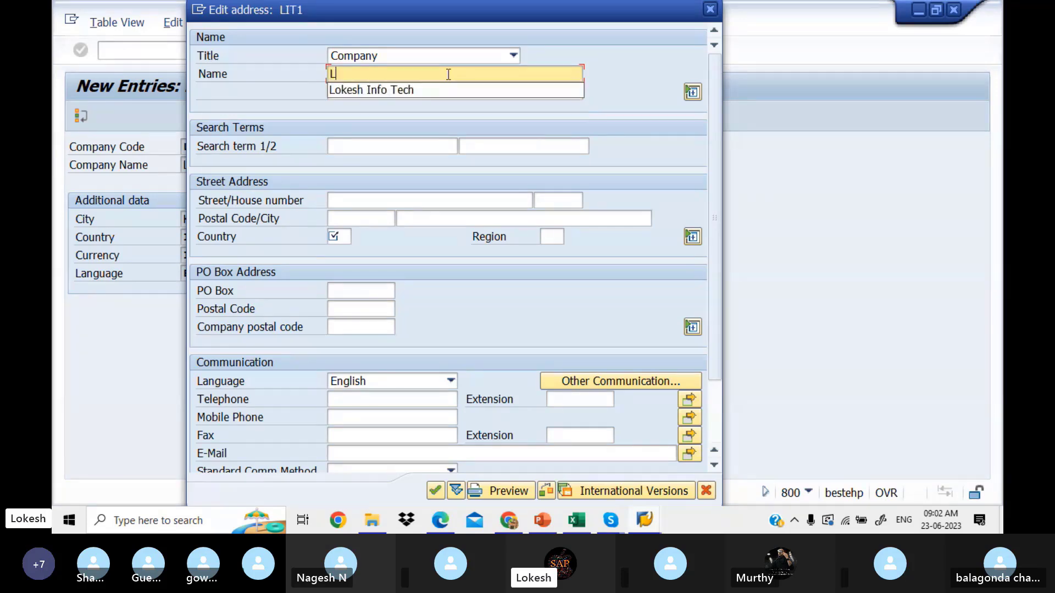
type("OKESH INFO TECH P")
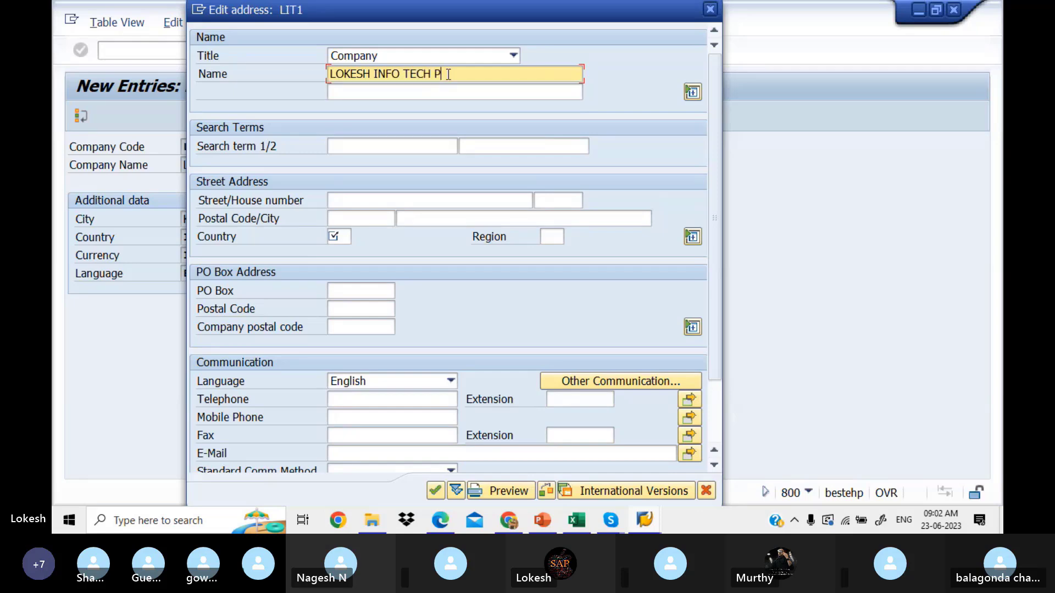
type("VT LTD")
left_click(389, 198)
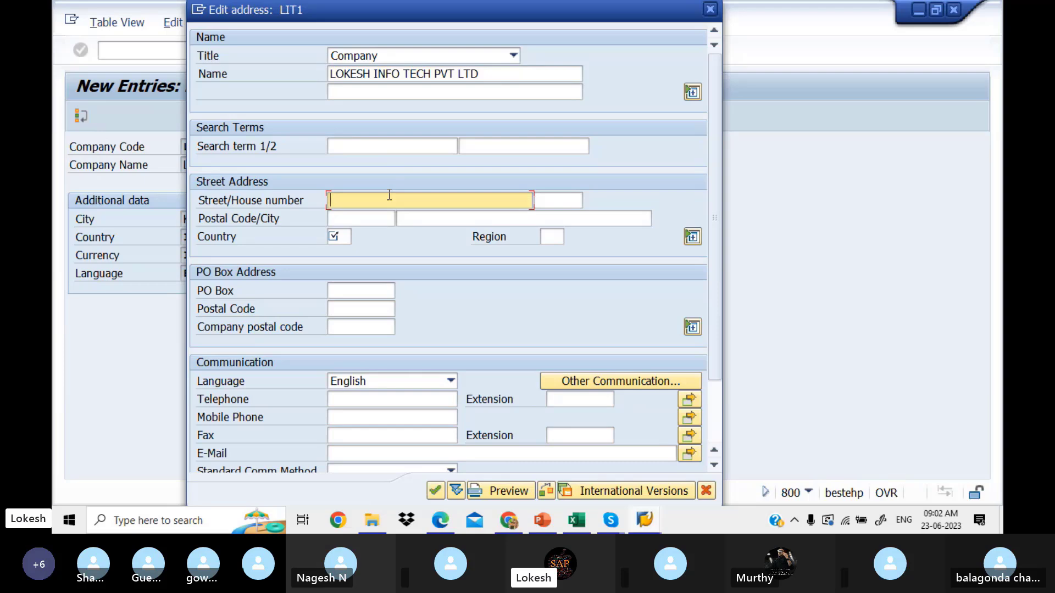
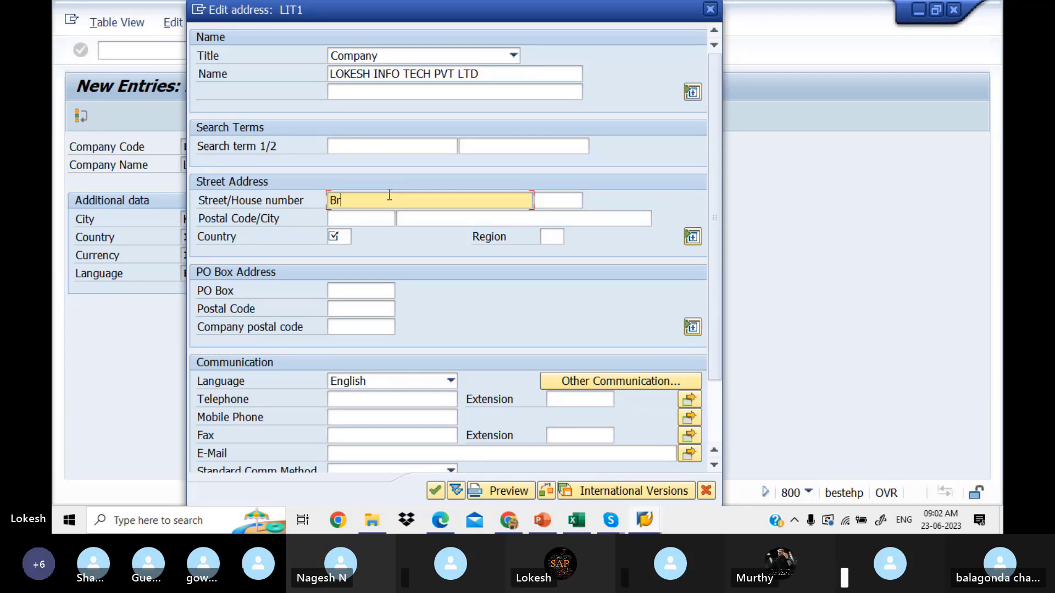
key("Tab")
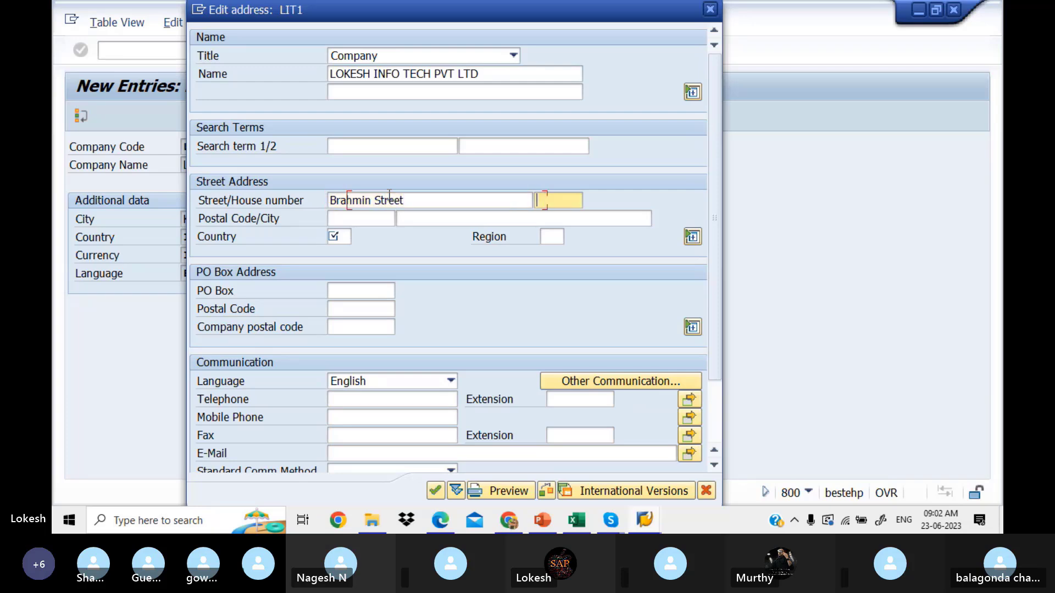
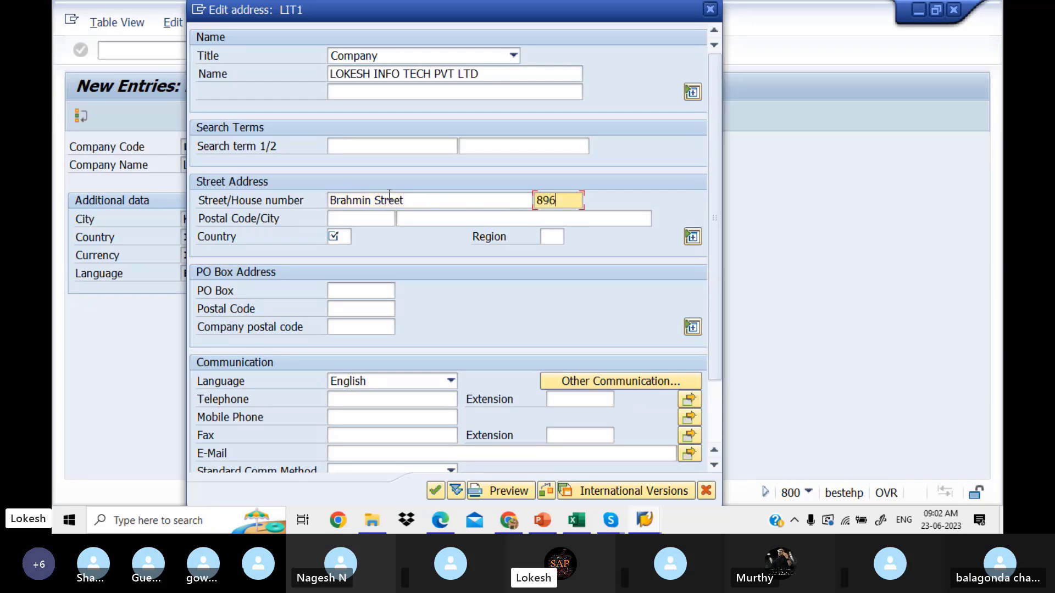
key("Tab")
type("516001")
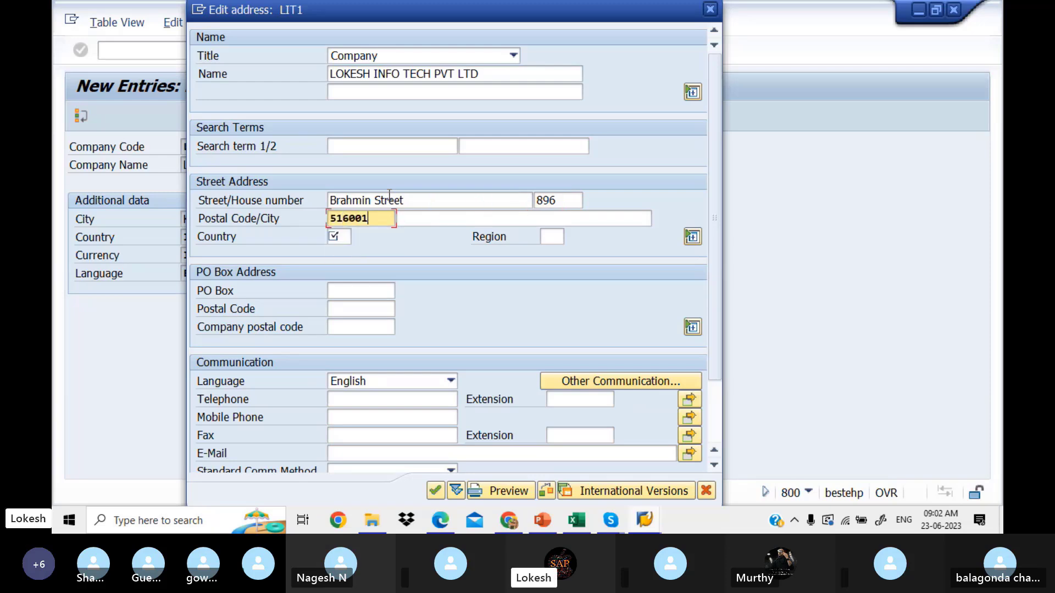
key("Tab")
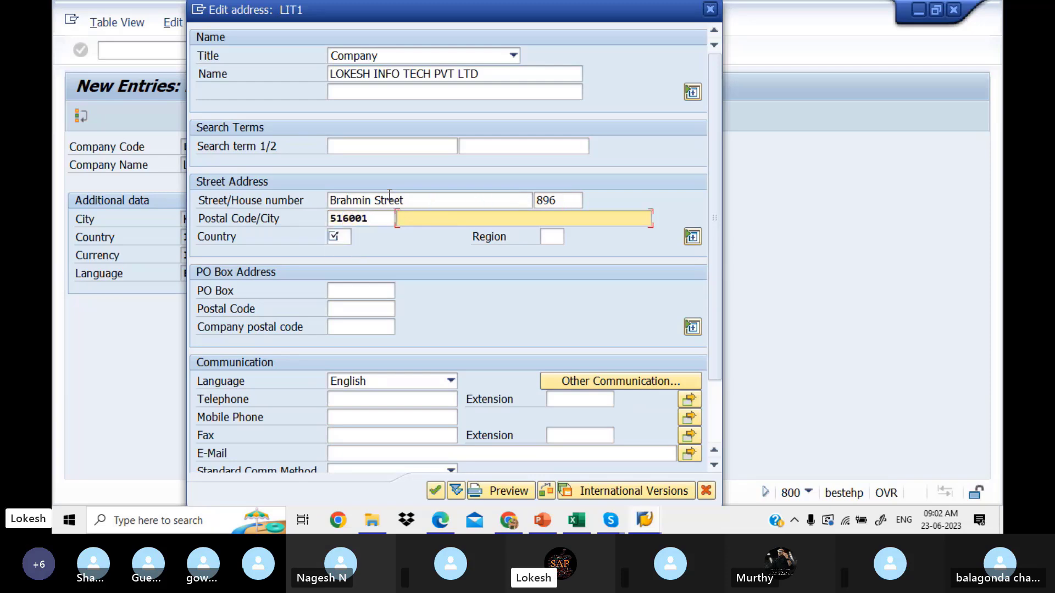
type("ka")
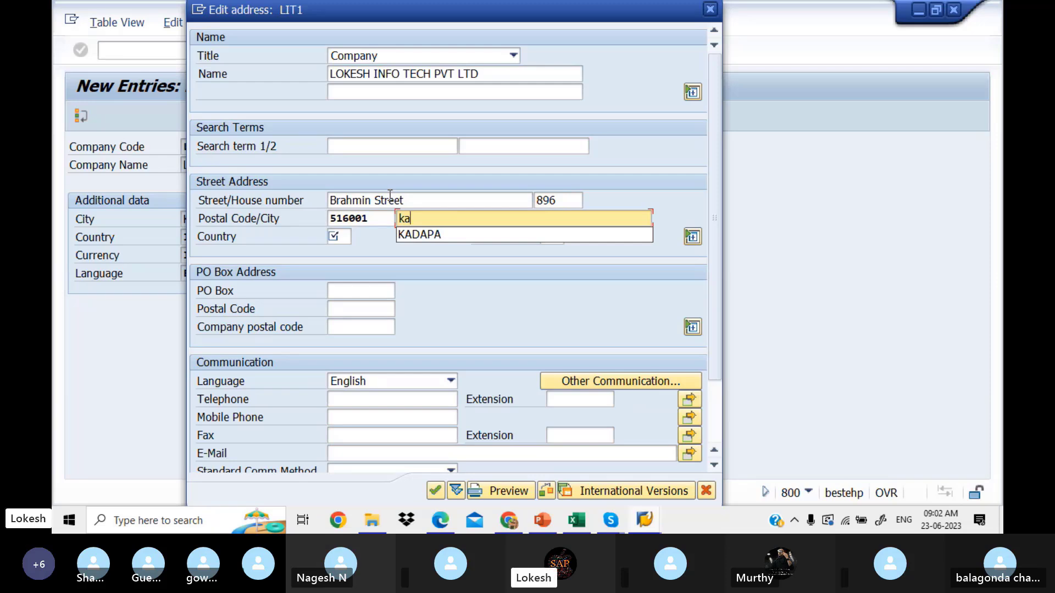
left_click(417, 234)
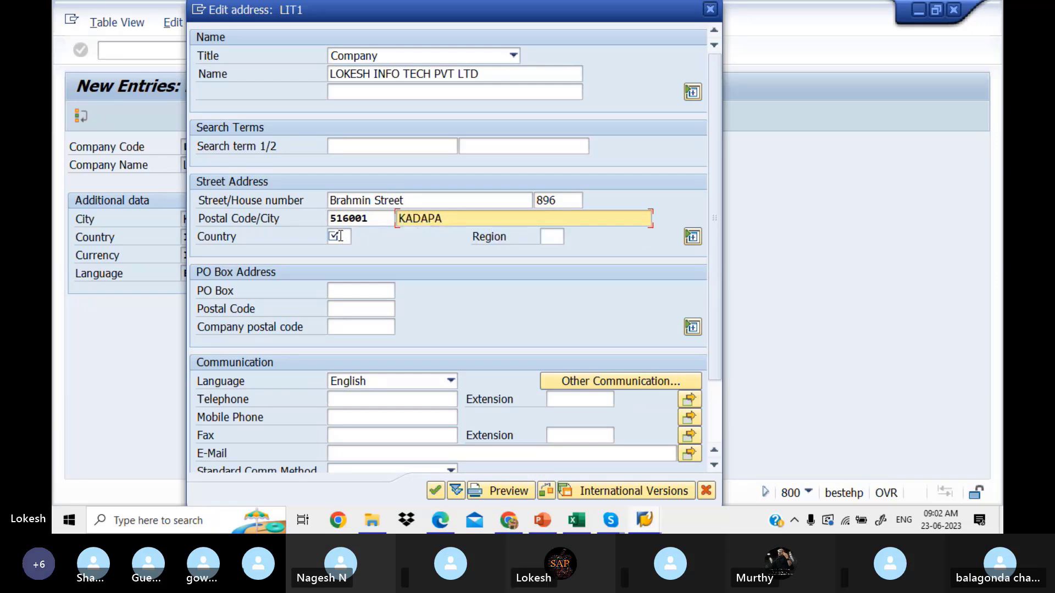
left_click(339, 236)
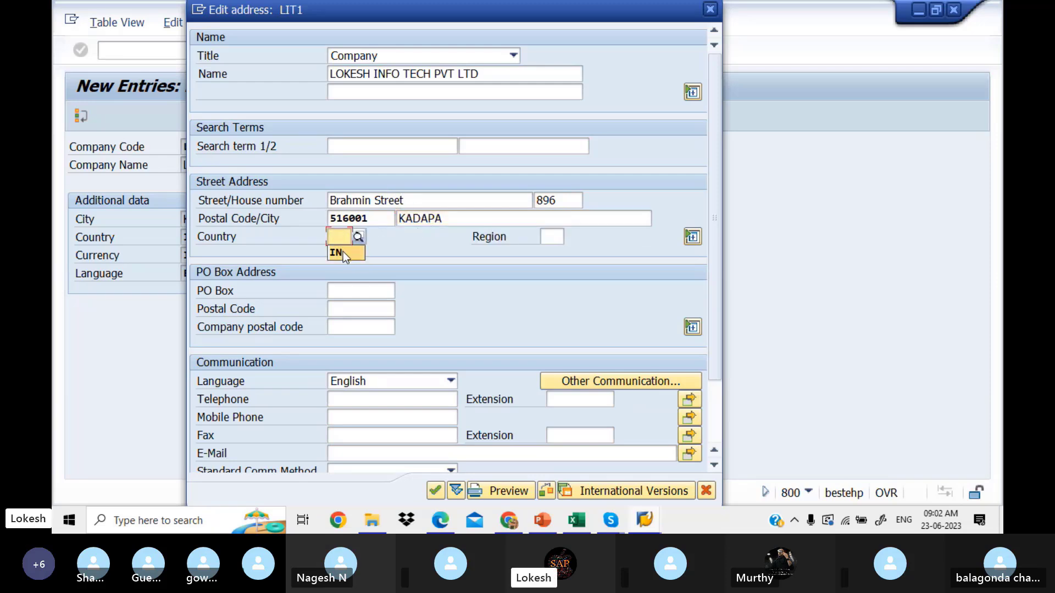
left_click(340, 252)
left_click(555, 237)
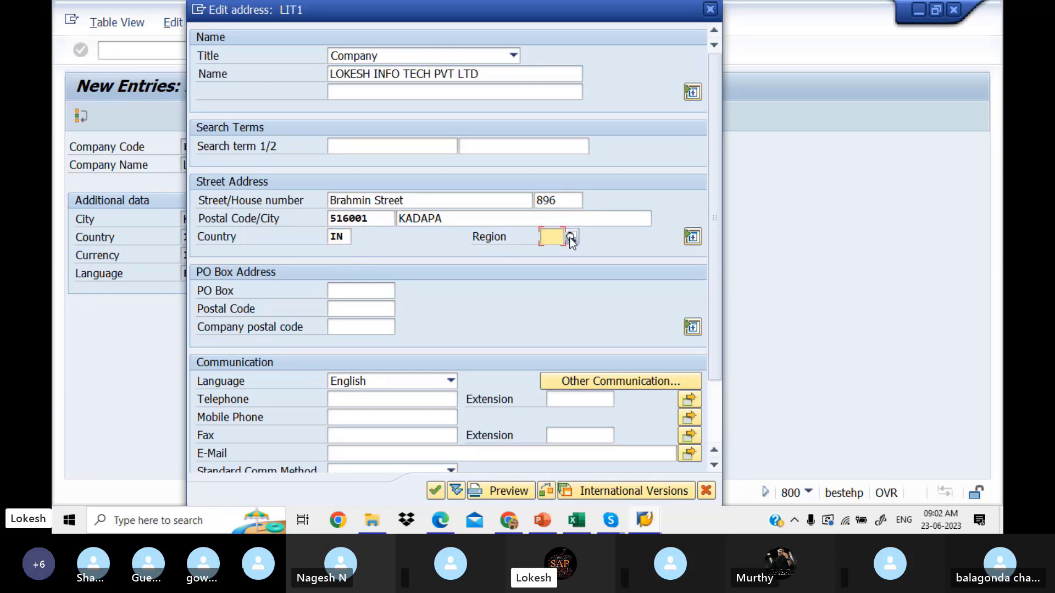
Step: Set region 01 Andra Pradesh, PO box 516001 and PO box postal code 516001
left_click(570, 237)
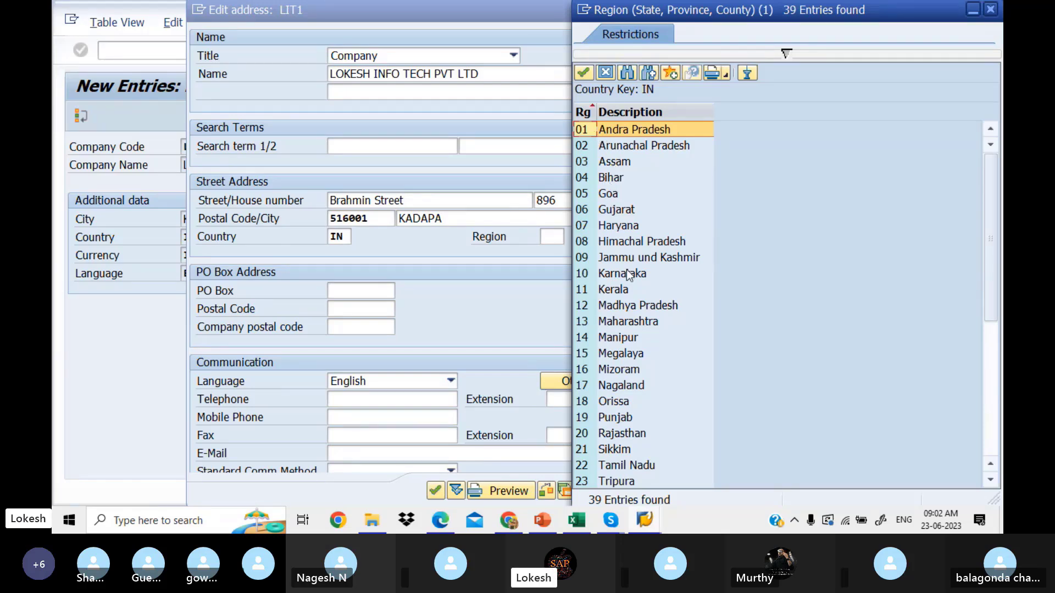
double_click(619, 132)
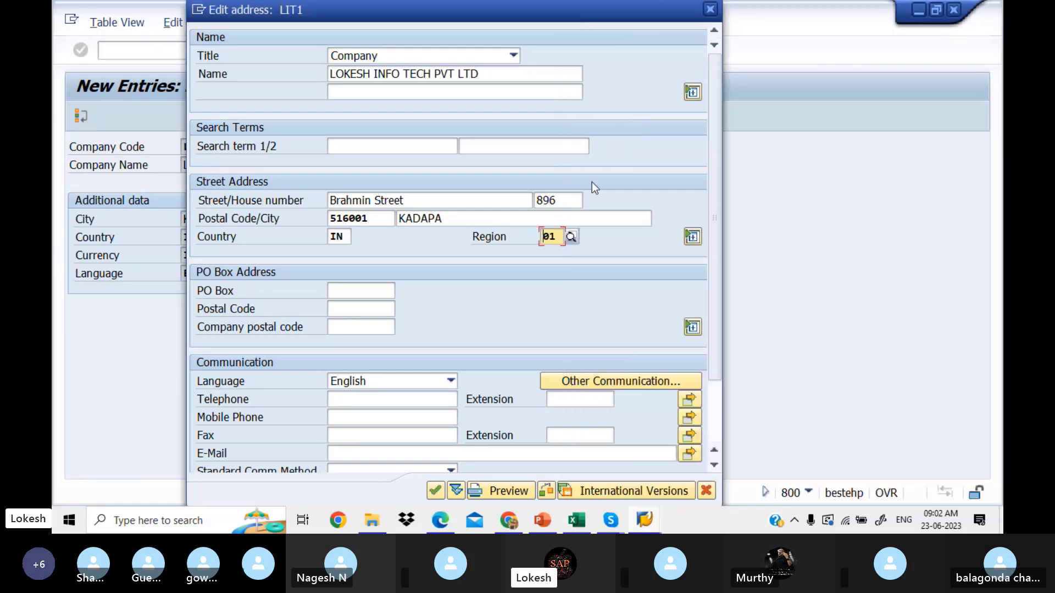
left_click(372, 290)
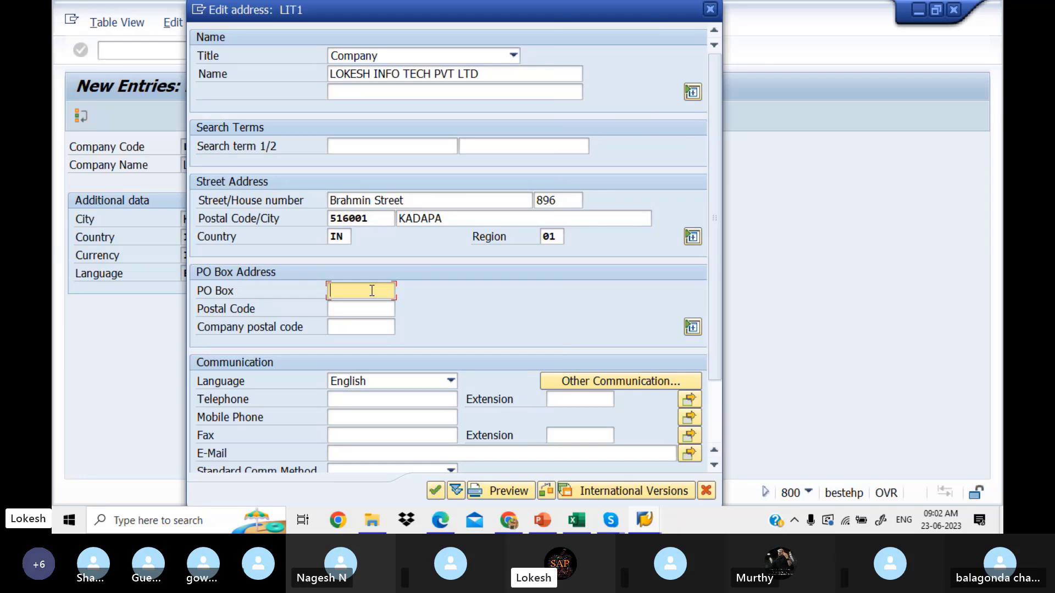
type("516001")
left_click(370, 308)
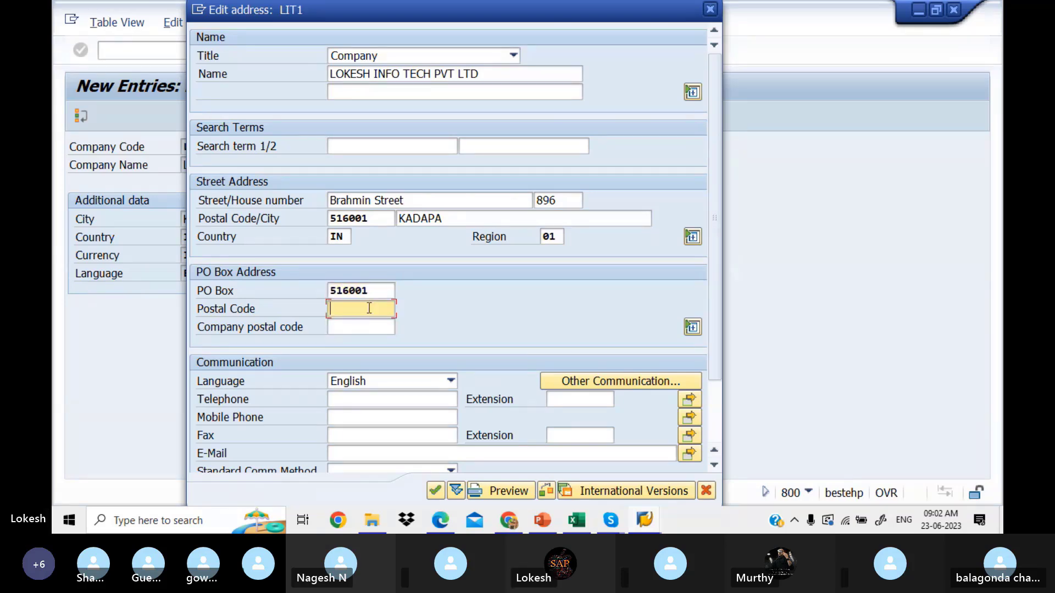
type("516001")
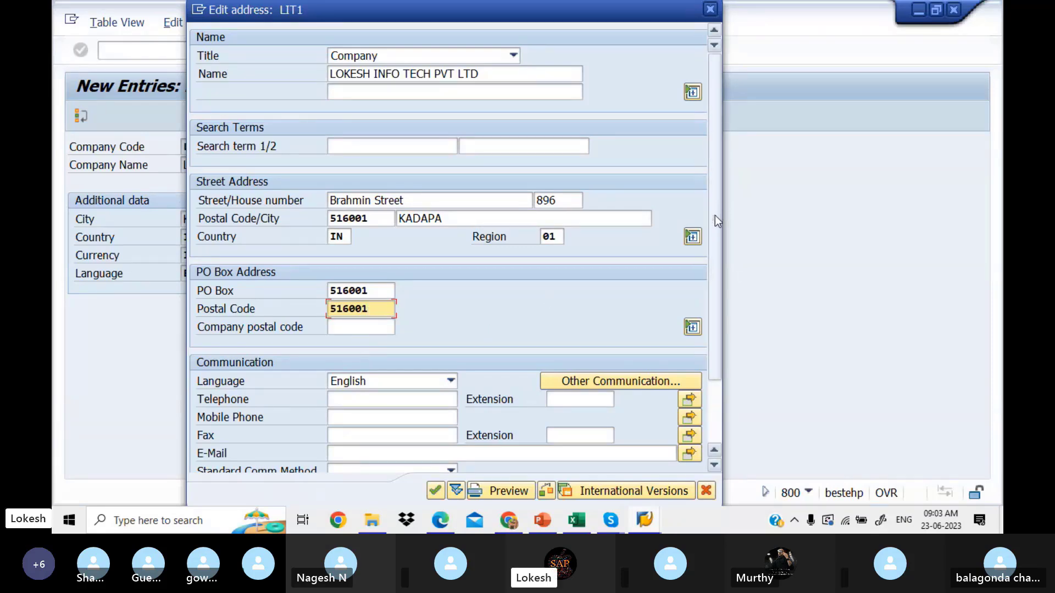
Step: Fill the Communication section with the company's telephone, mobile, fax numbers and e-mail address
left_click_drag(714, 215, 710, 346)
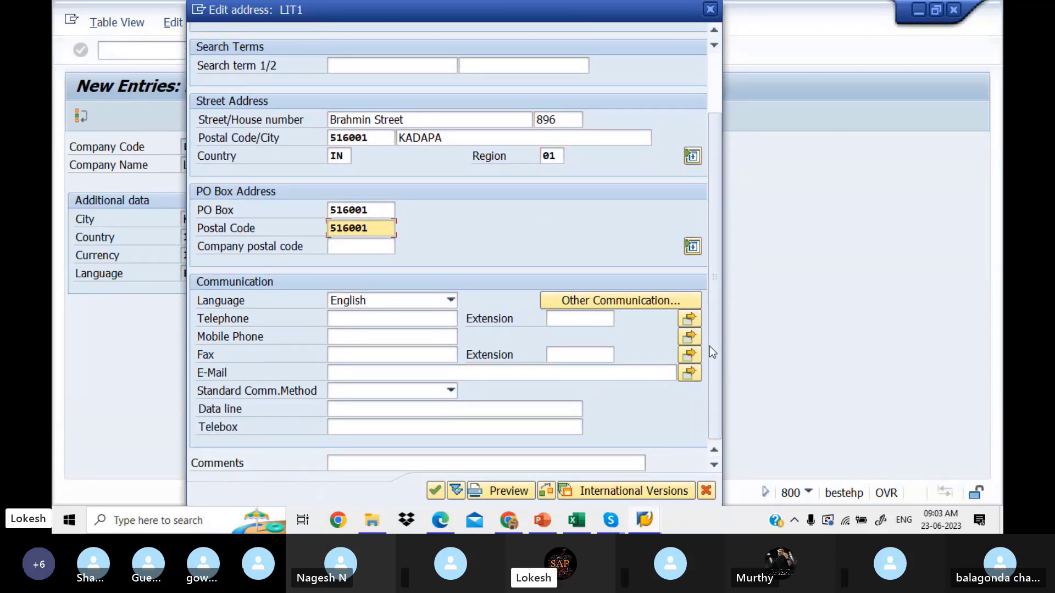
left_click(403, 318)
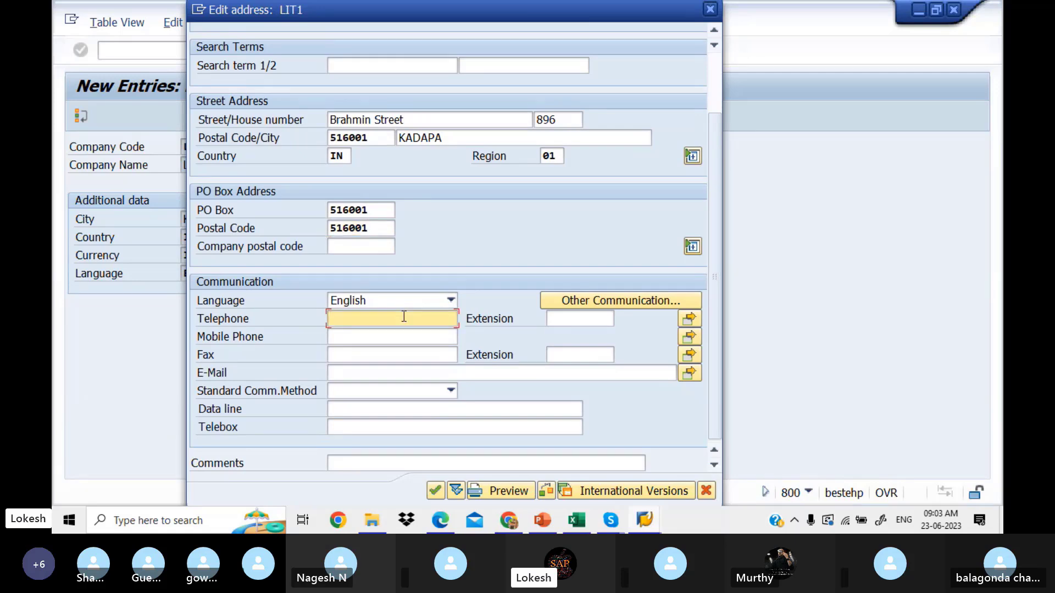
type("963852741")
left_click(389, 336)
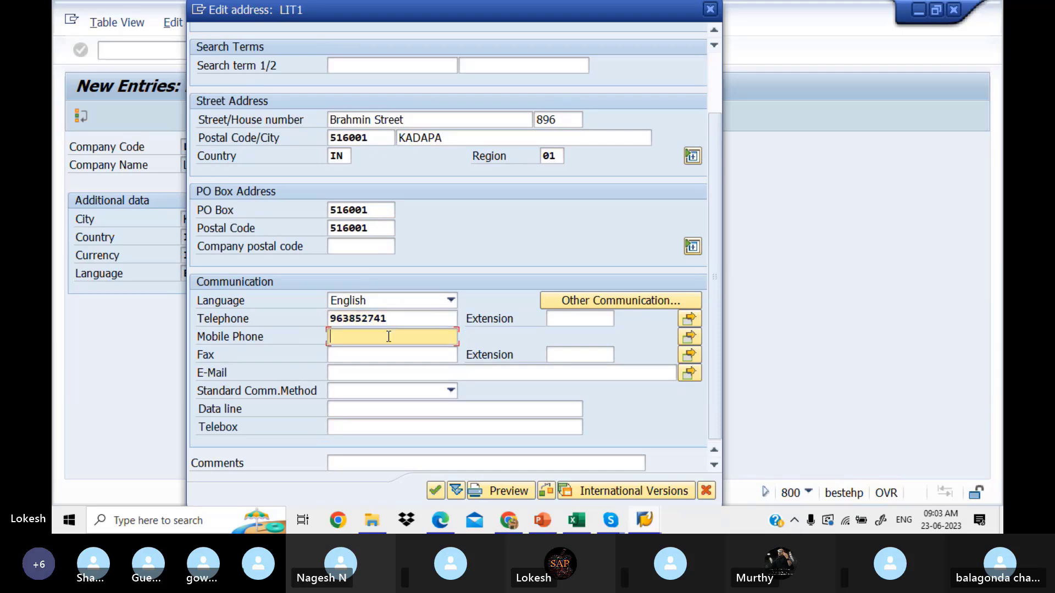
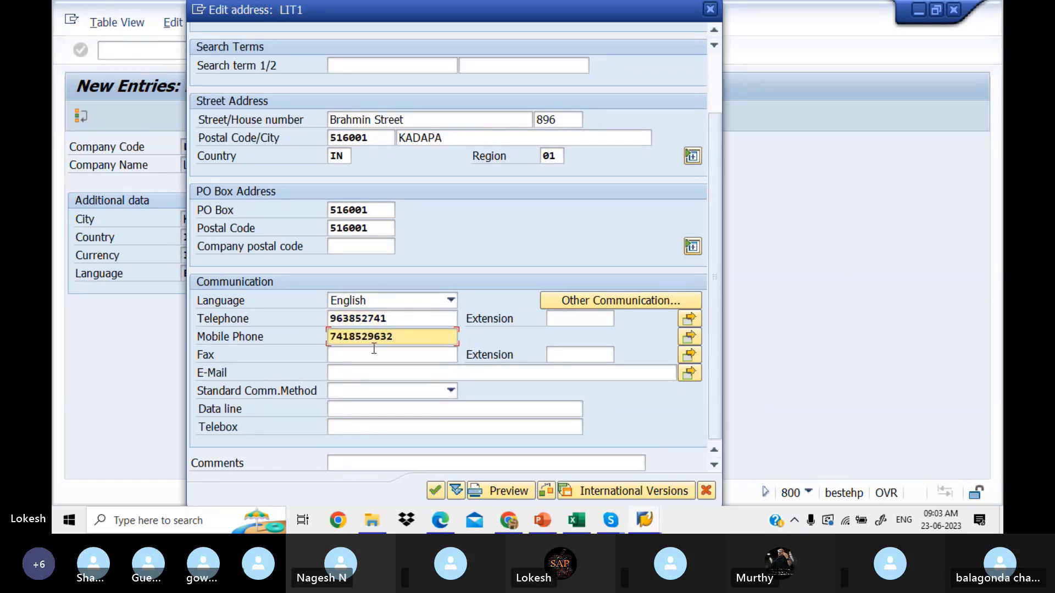
left_click(373, 355)
type("78945")
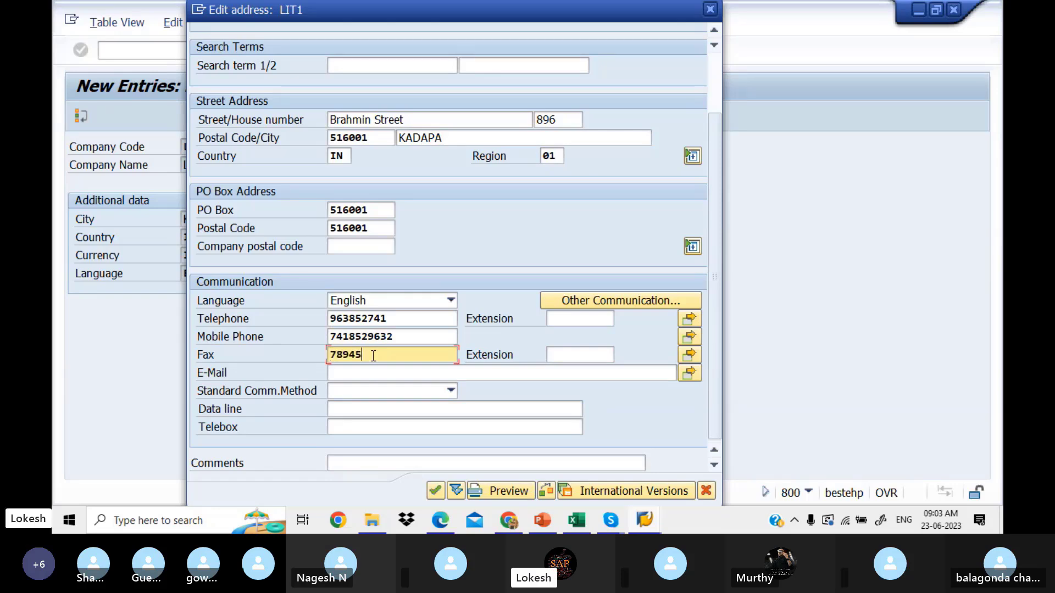
left_click(378, 373)
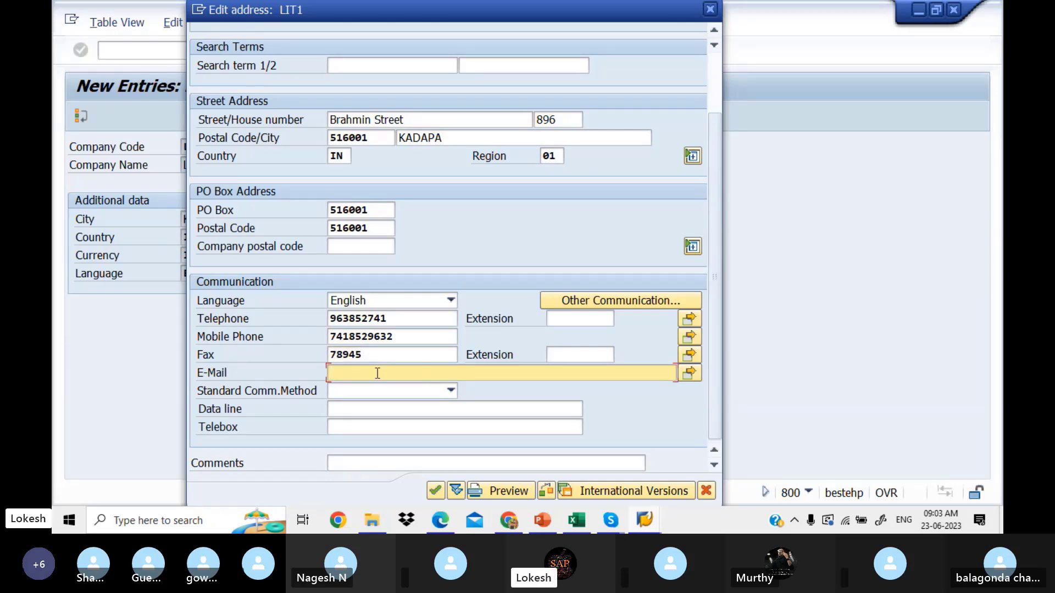
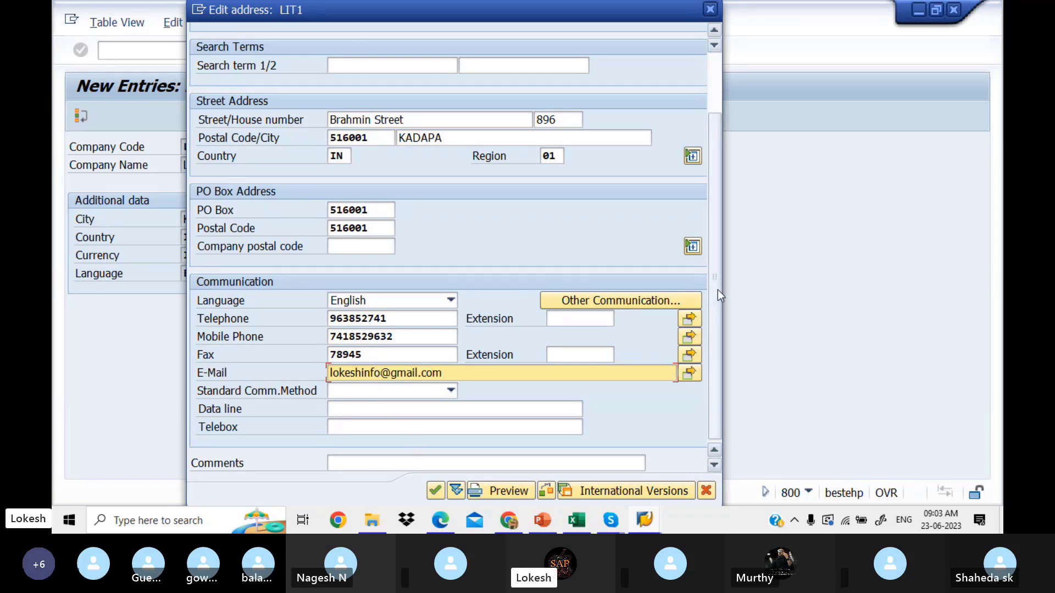
Step: Accept the address, start a new customizing request, and check the step name in Excel
left_click(439, 496)
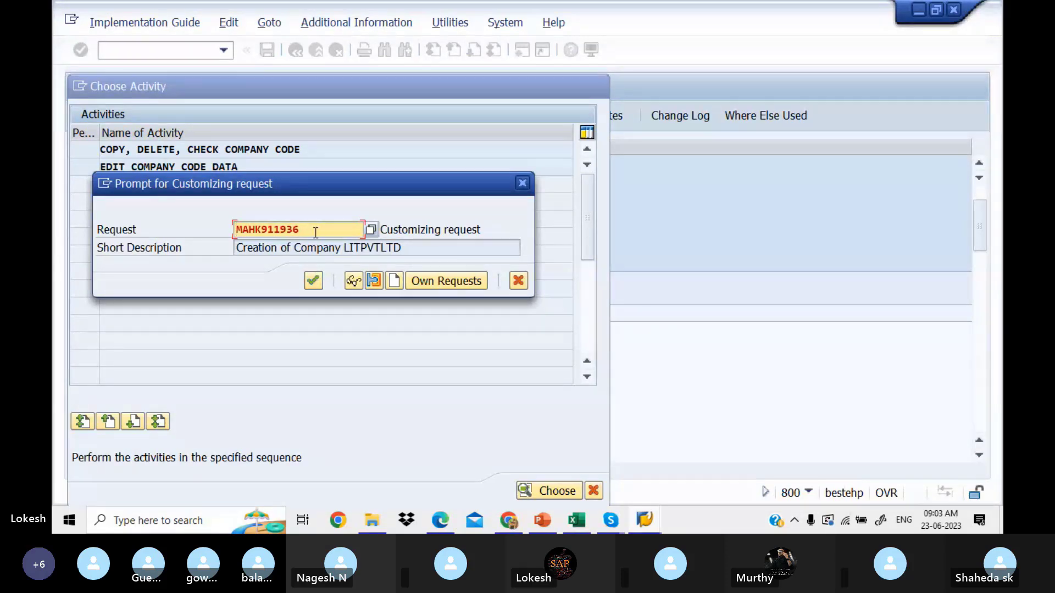
left_click(396, 281)
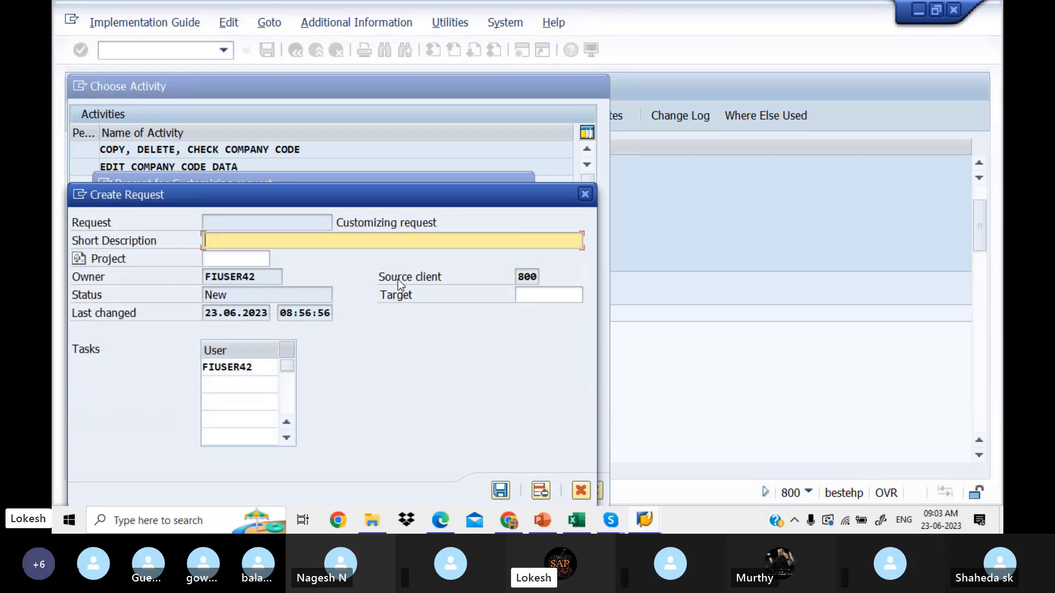
left_click(584, 529)
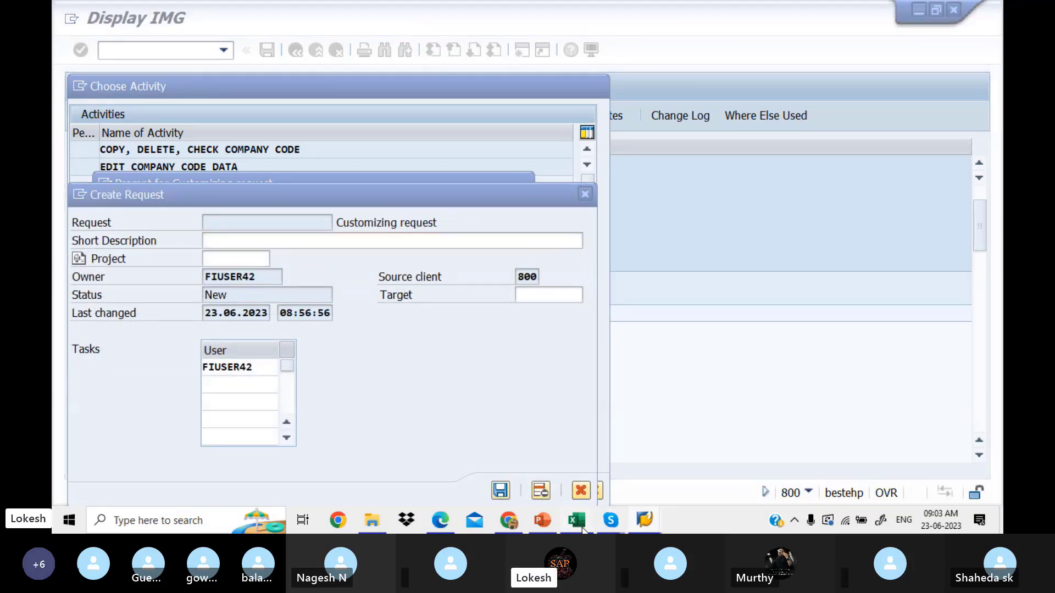
left_click(289, 235)
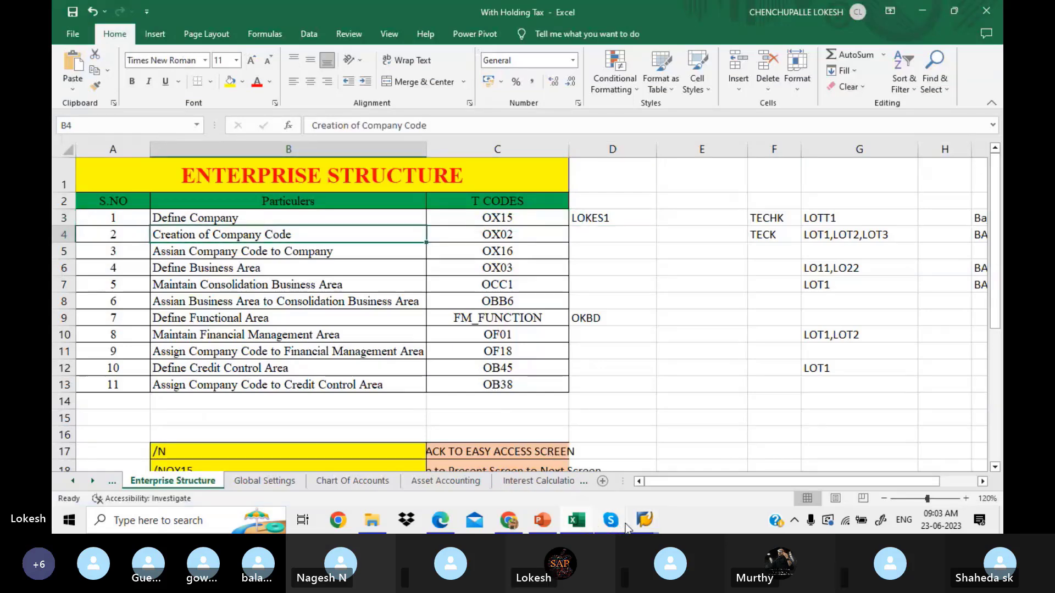
left_click(645, 520)
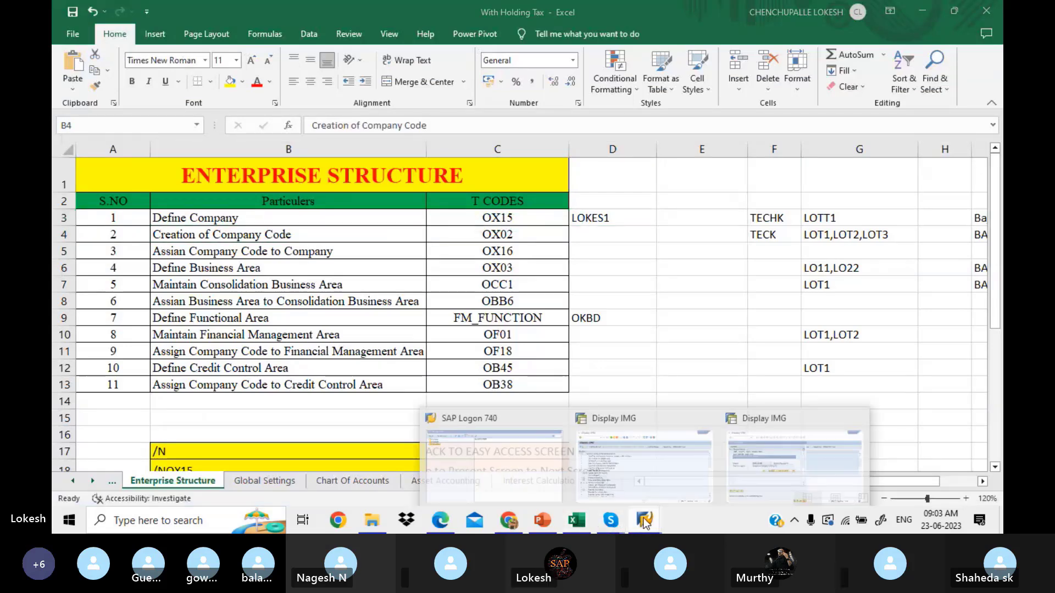
left_click(760, 469)
Step: Save LIT1 under new customizing request 'Creation of Company Code LITPVTLTD'
type("c")
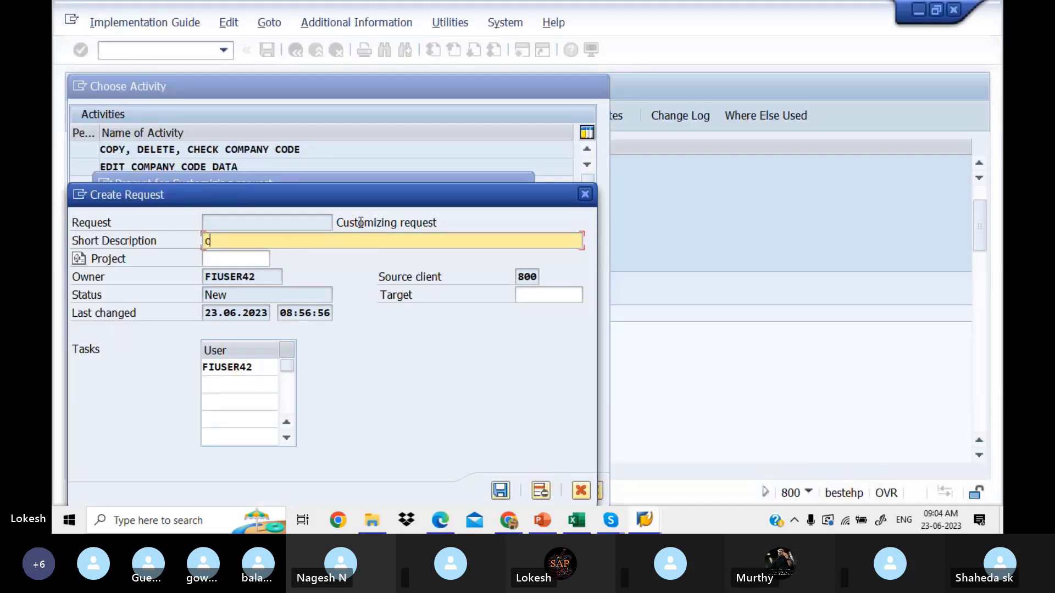
type("reeation of Company Code")
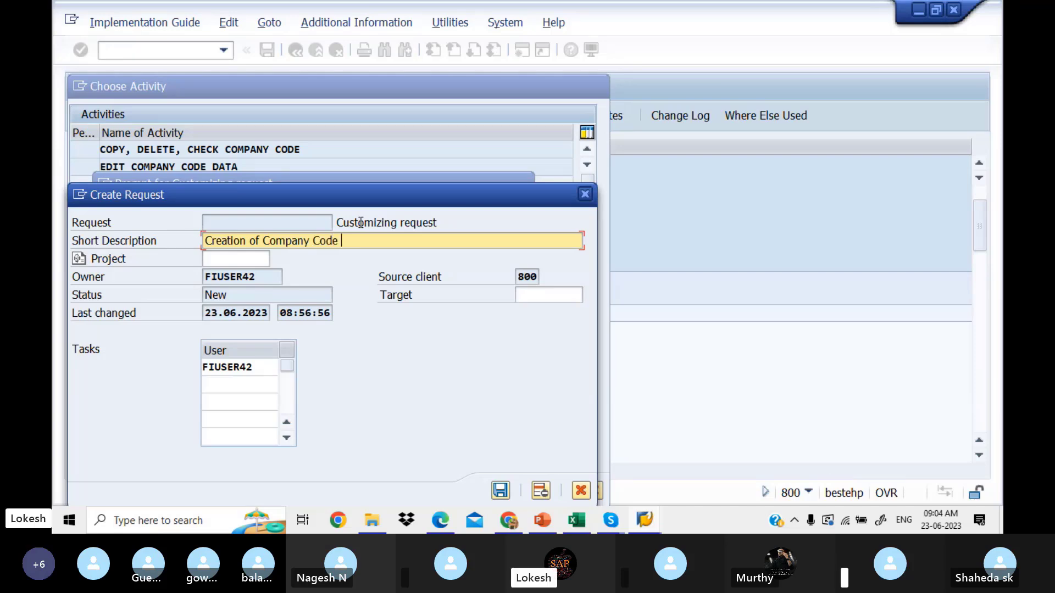
type(" lit")
key("BackSpace")
key("BackSpace")
key("BackSpace")
type("LI")
key("BackSpace")
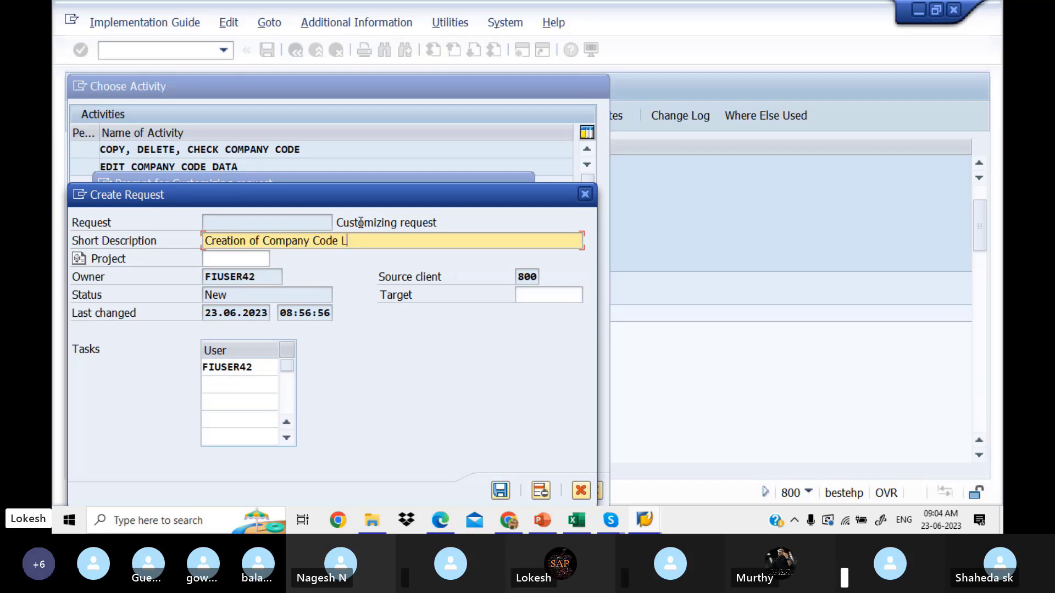
type("ITP")
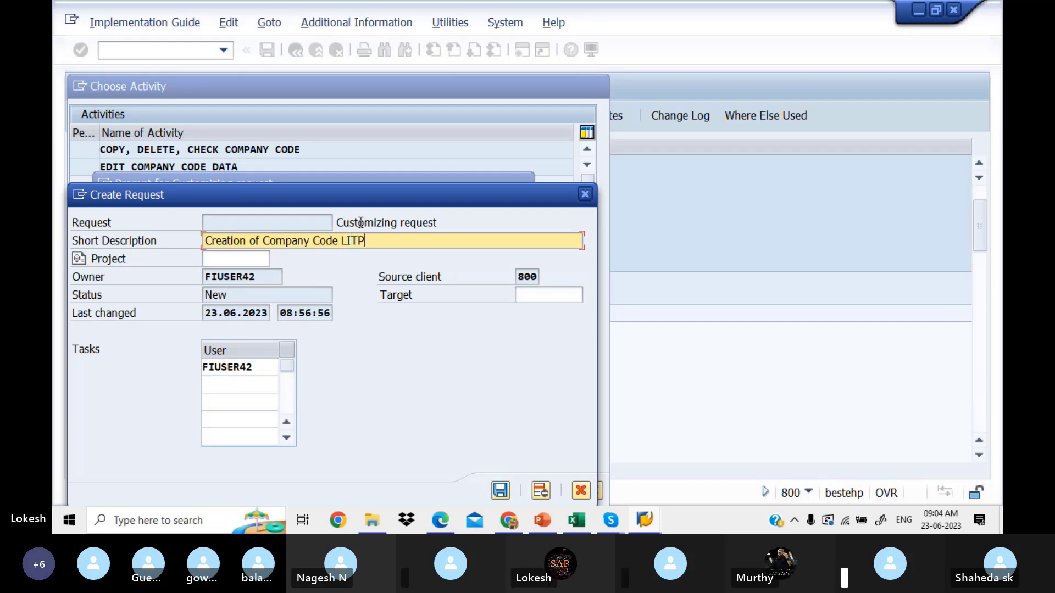
type("VTLTD")
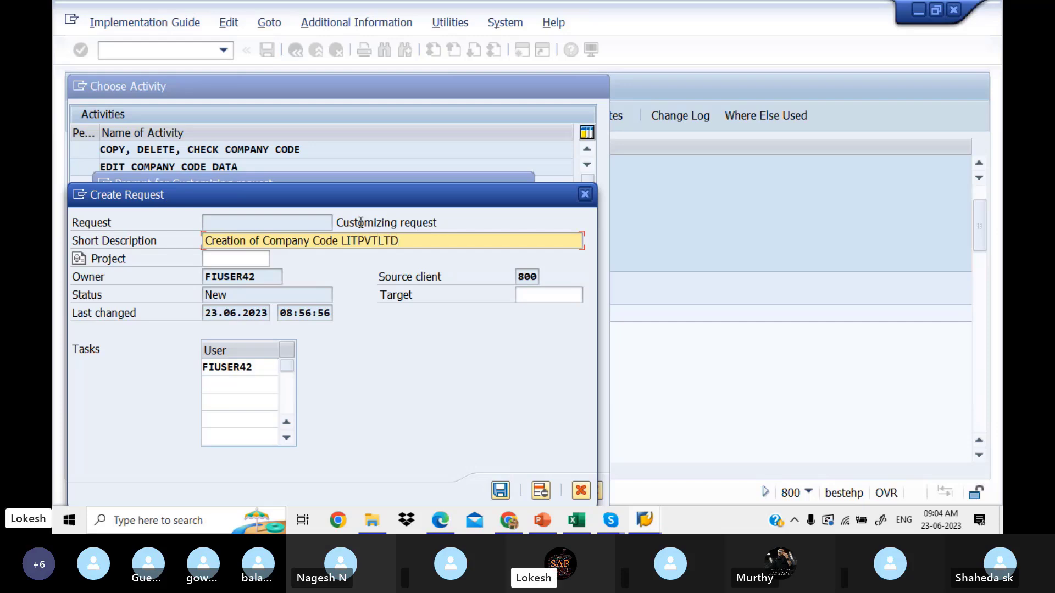
left_click(500, 491)
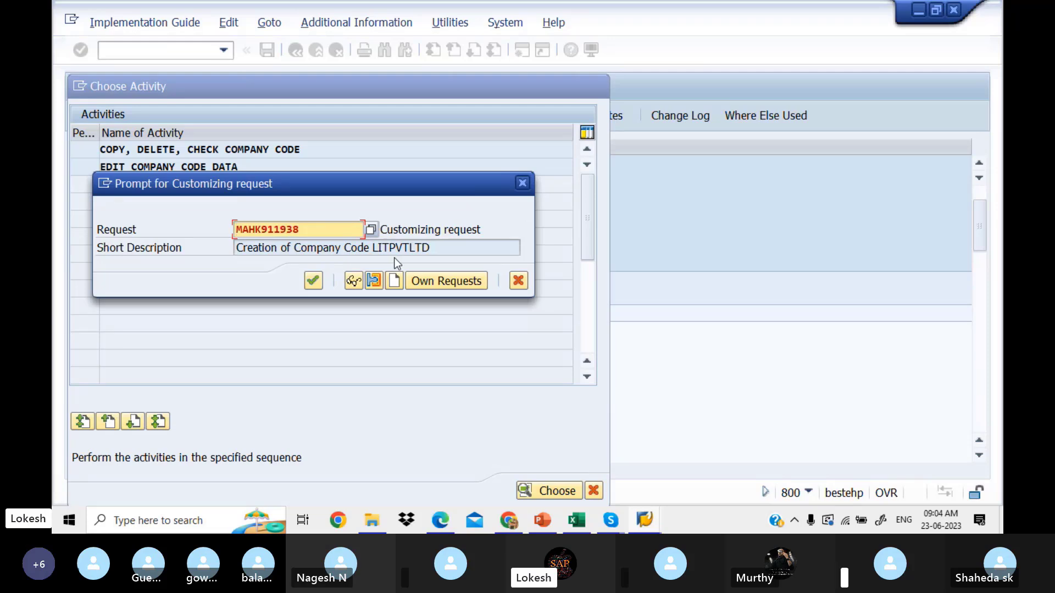
left_click(312, 282)
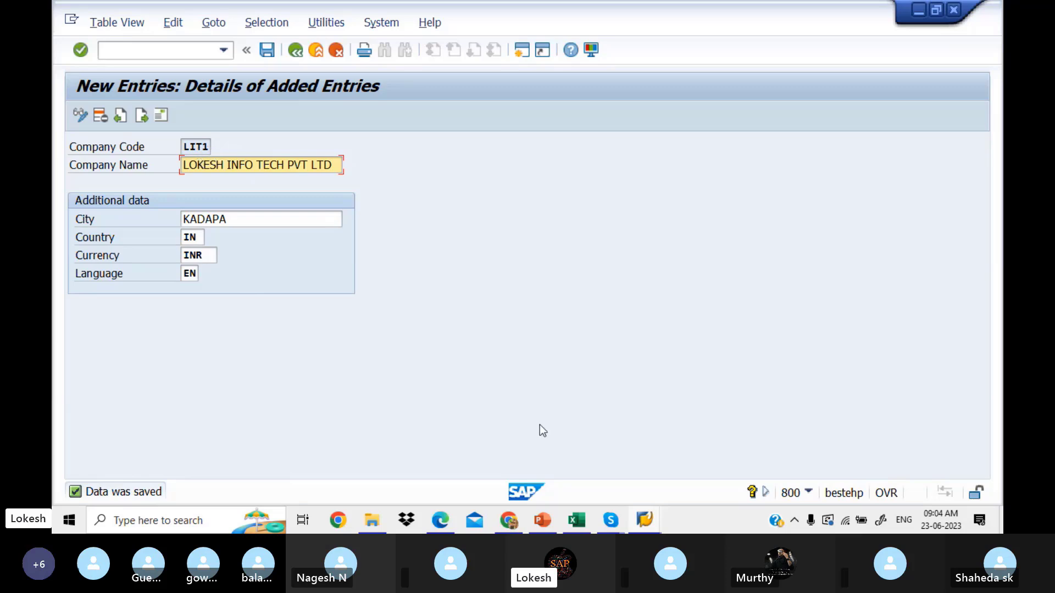
Step: Enter LIT1 in Excel cell D4 beside Creation of Company Code (OX02)
left_click(582, 529)
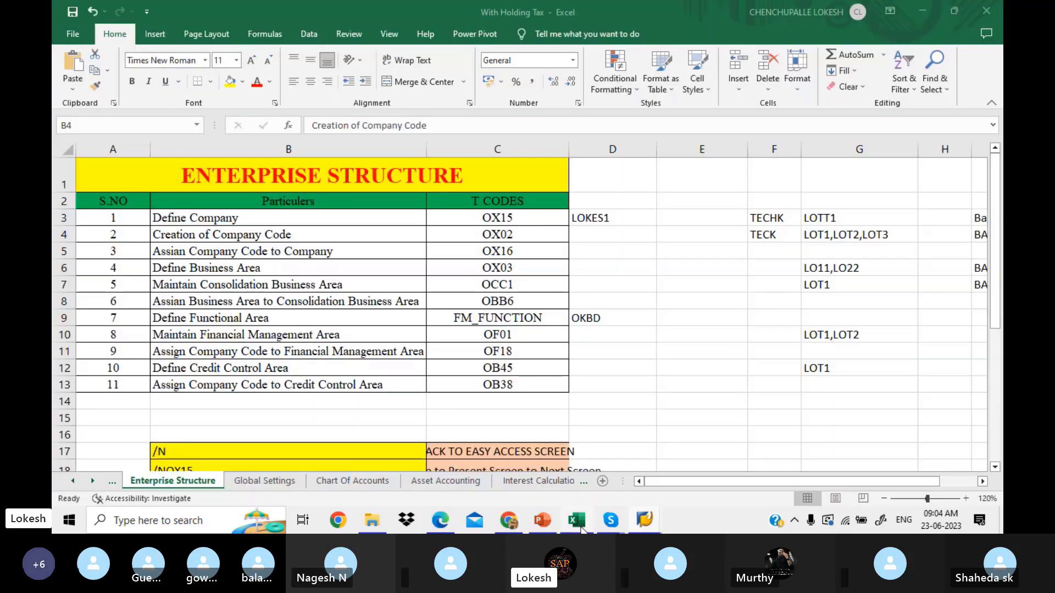
left_click(581, 240)
type("LI")
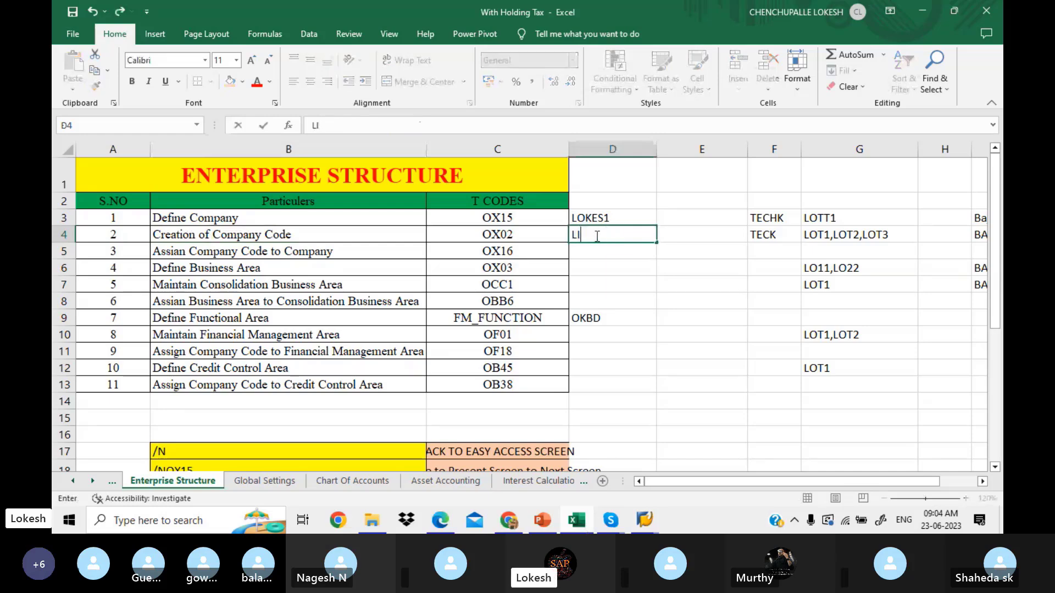
type("T1")
key("Return")
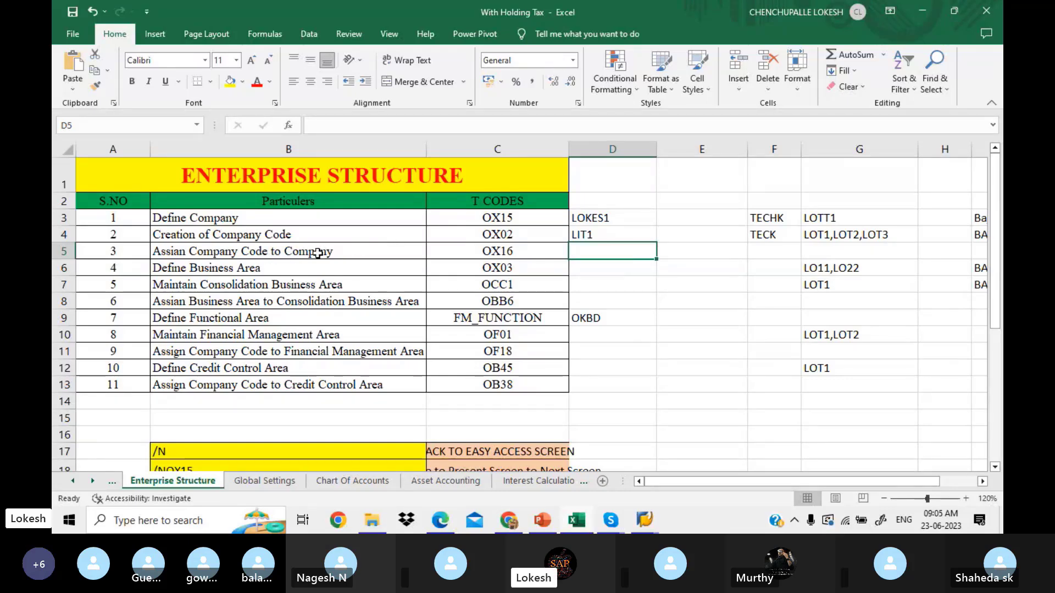
Step: Scroll the PDF guide to Assign Company Code to company (OX16) and highlight its Assignment path
left_click(448, 522)
key("Down")
key("Down")
key("Down")
key("Down")
key("Down")
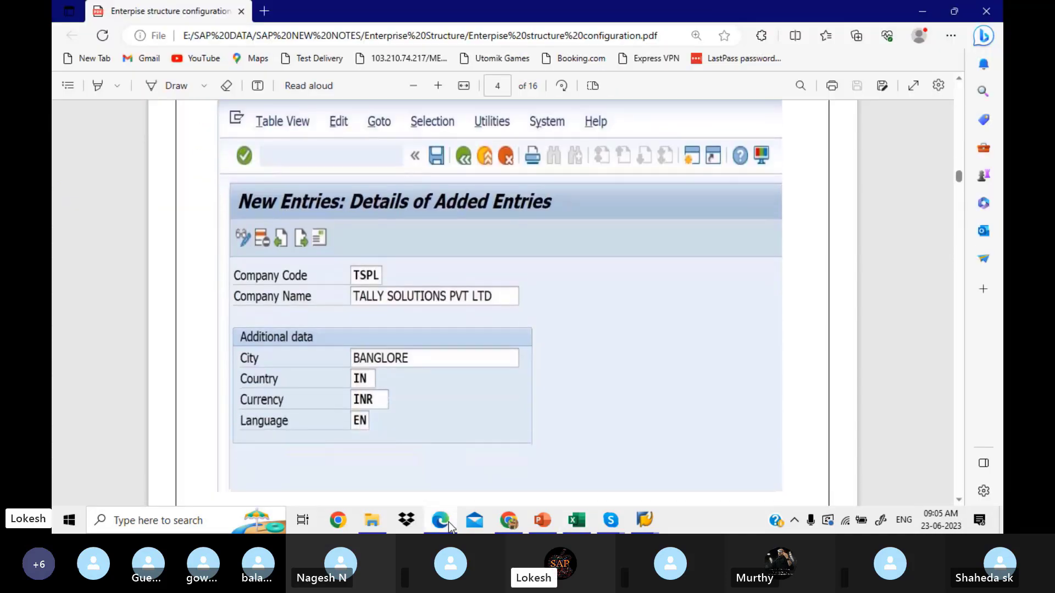
key("Down")
key("Down")
key("Down")
key("Down")
key("Down")
key("Down")
key("Down")
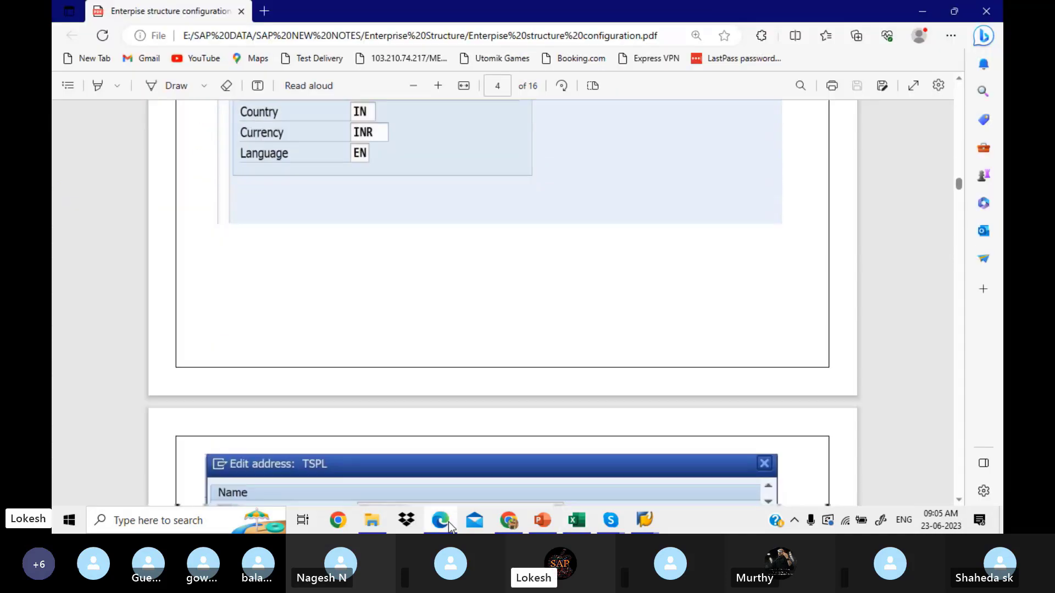
key("Down")
key("Down")
key("Down")
key("Down")
key("Down")
key("Down")
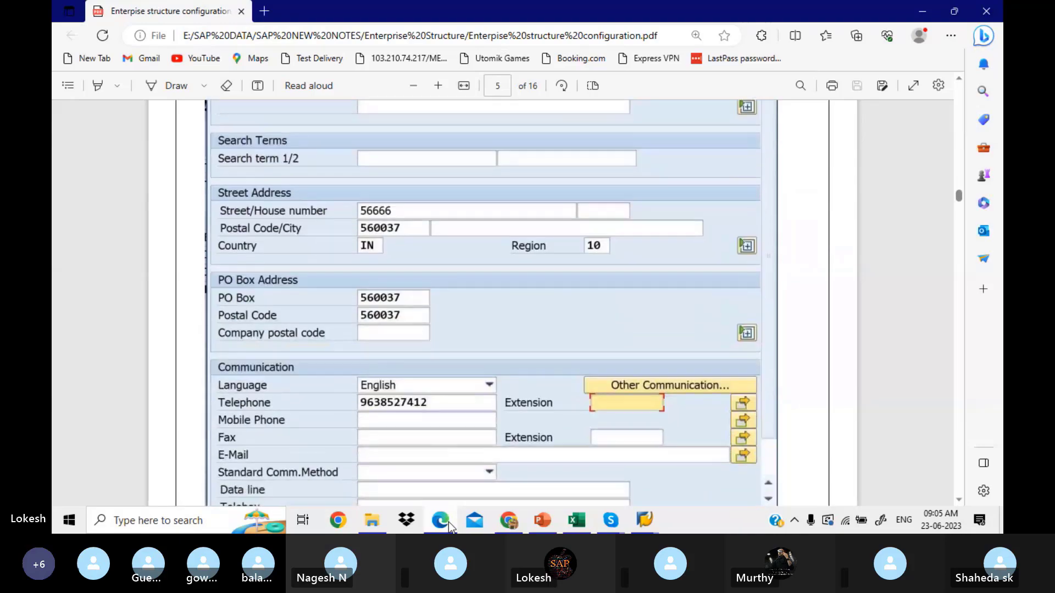
key("Down")
key("Down")
key("Down")
key("Down")
key("Down")
key("Down")
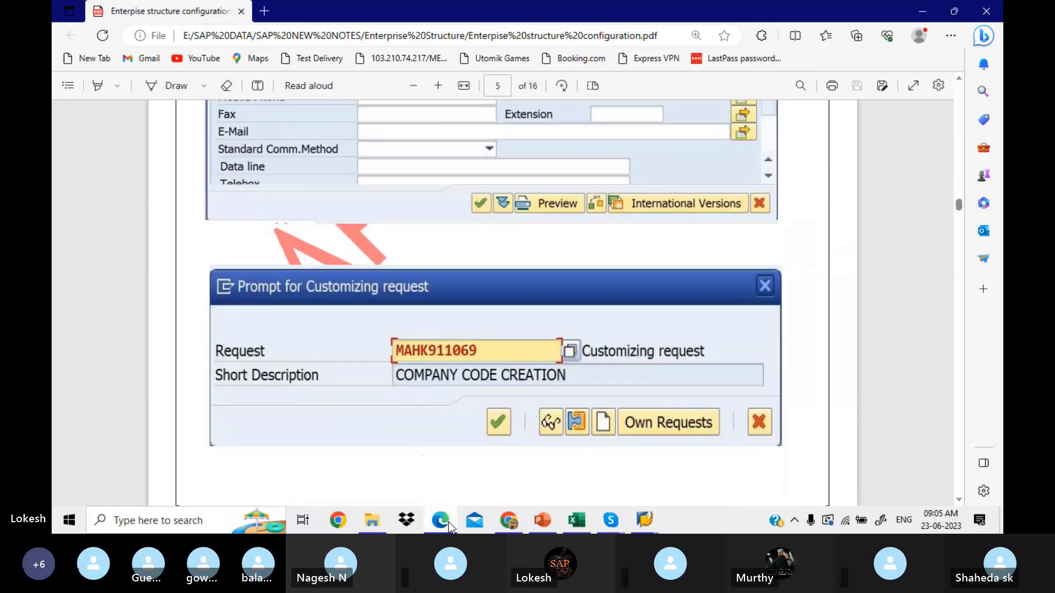
key("Down")
key("Down")
key("Down")
key("Down")
key("Down")
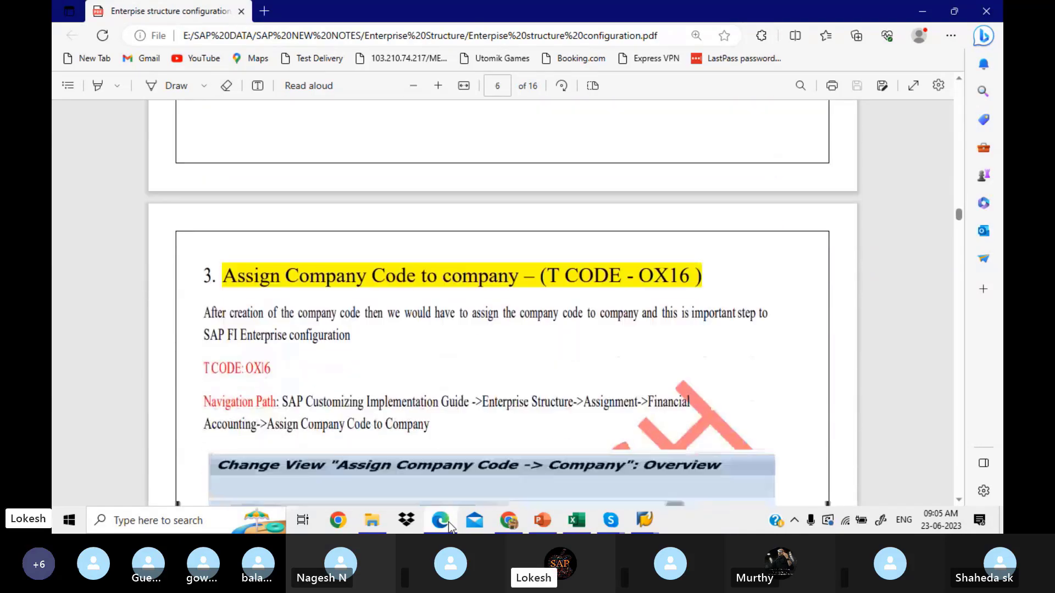
key("Down")
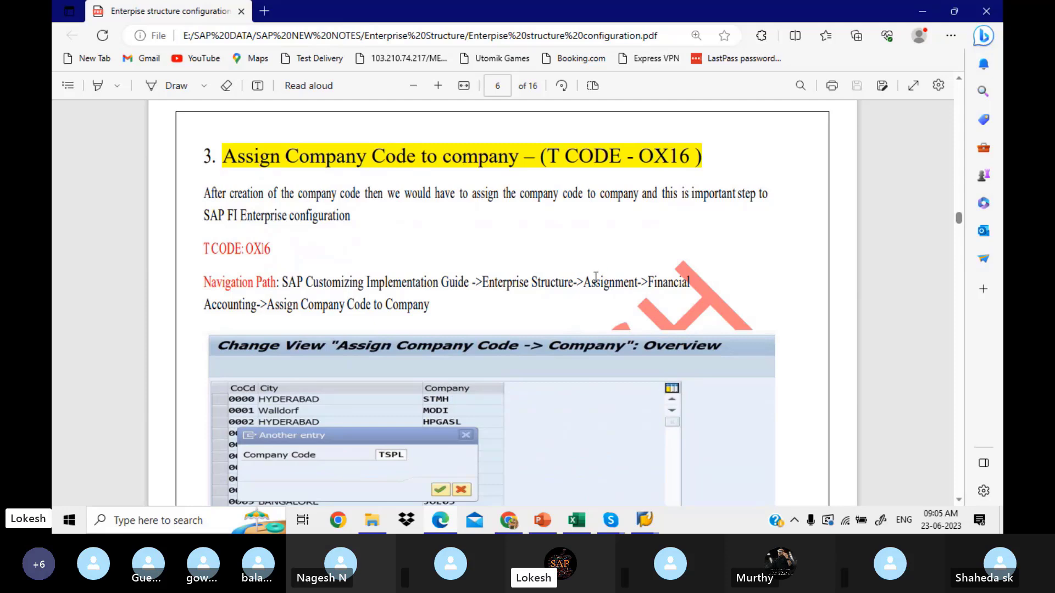
left_click_drag(584, 282, 643, 288)
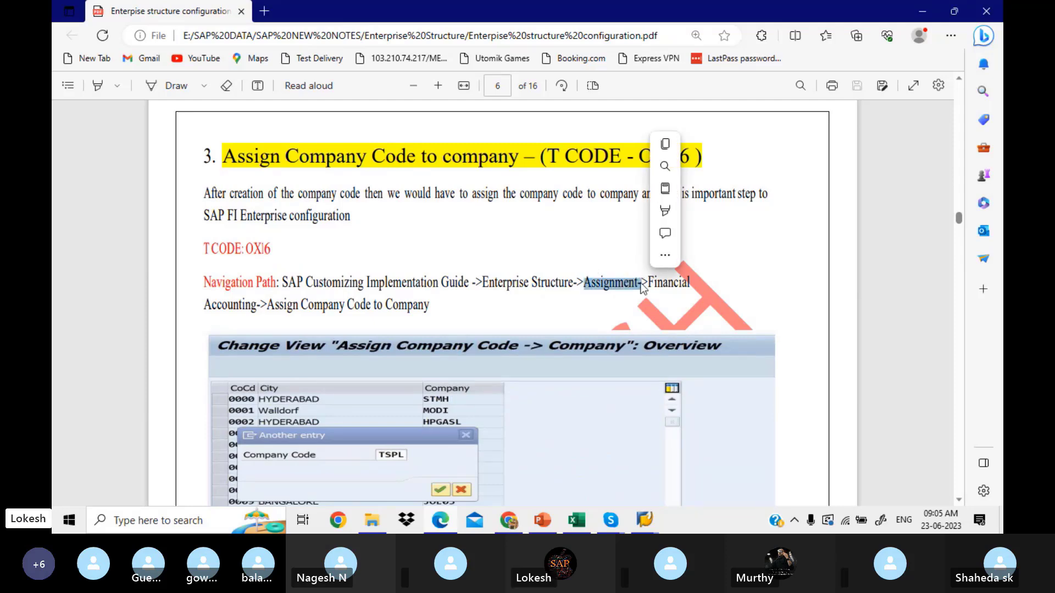
left_click(645, 519)
Step: Back out of the LIT1 entry and company code overview to the implementation guide
left_click(753, 466)
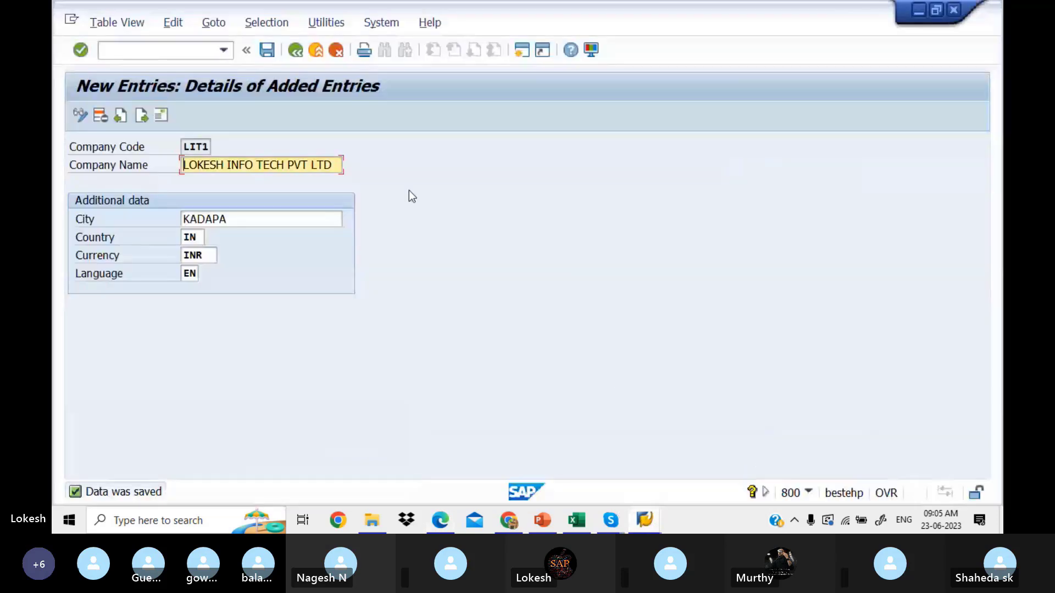
left_click(300, 52)
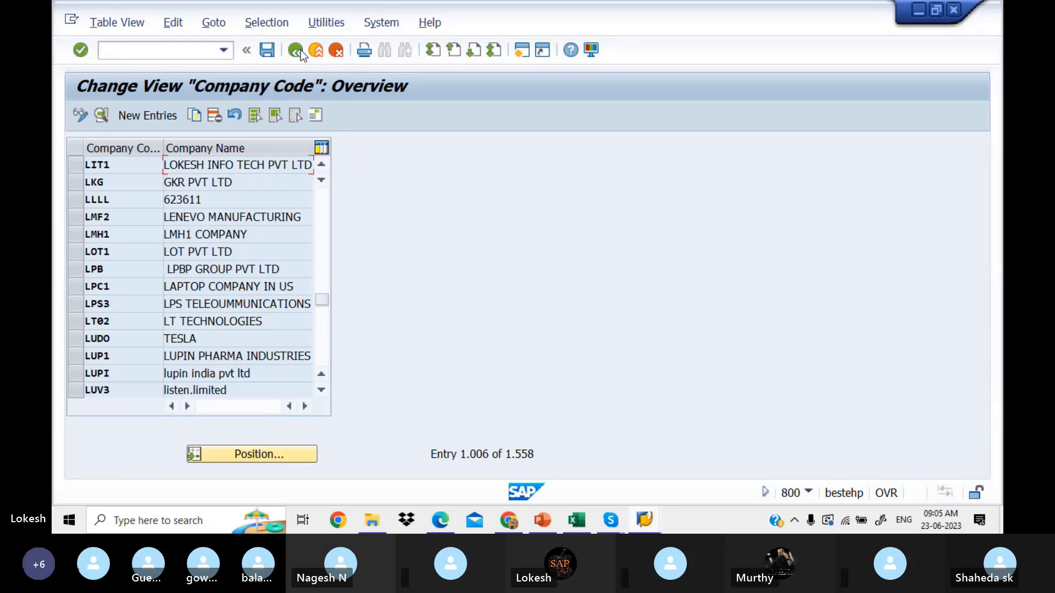
left_click(300, 53)
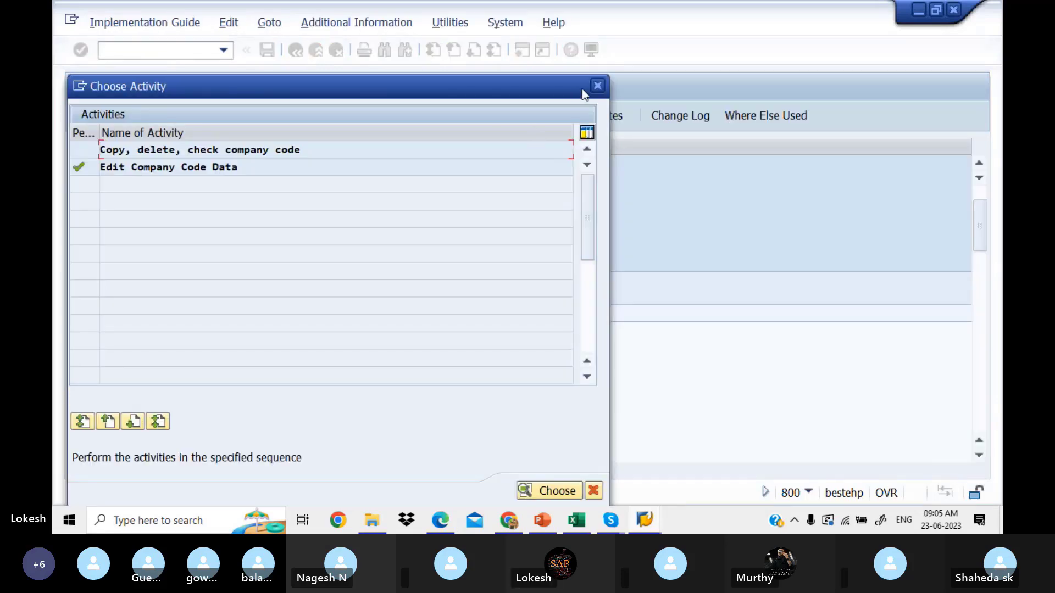
left_click(596, 87)
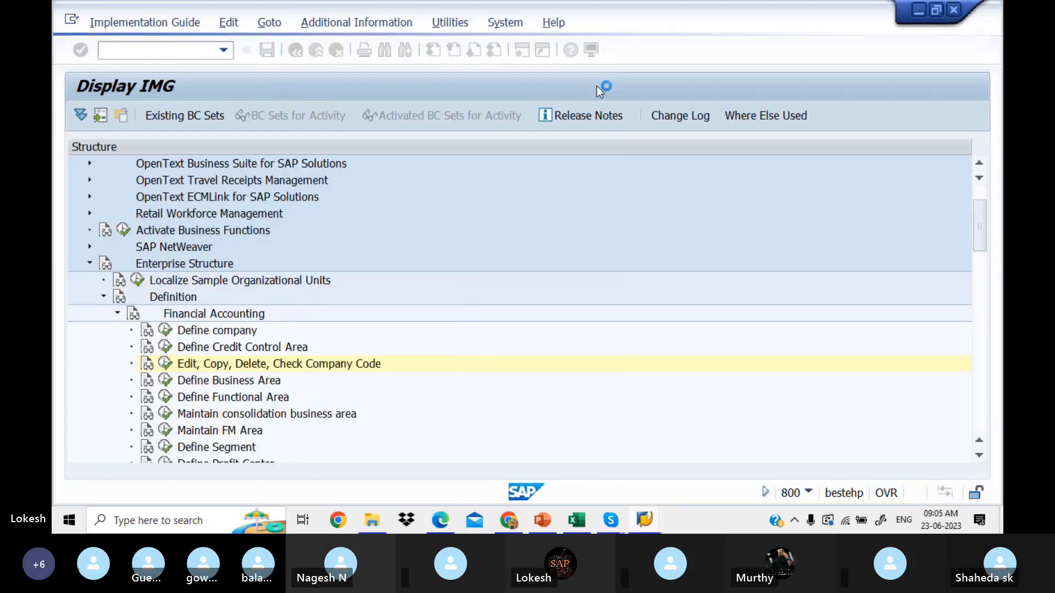
Step: Expand Assignment > Financial Accounting and review help for Assign company code to company
left_click(117, 315)
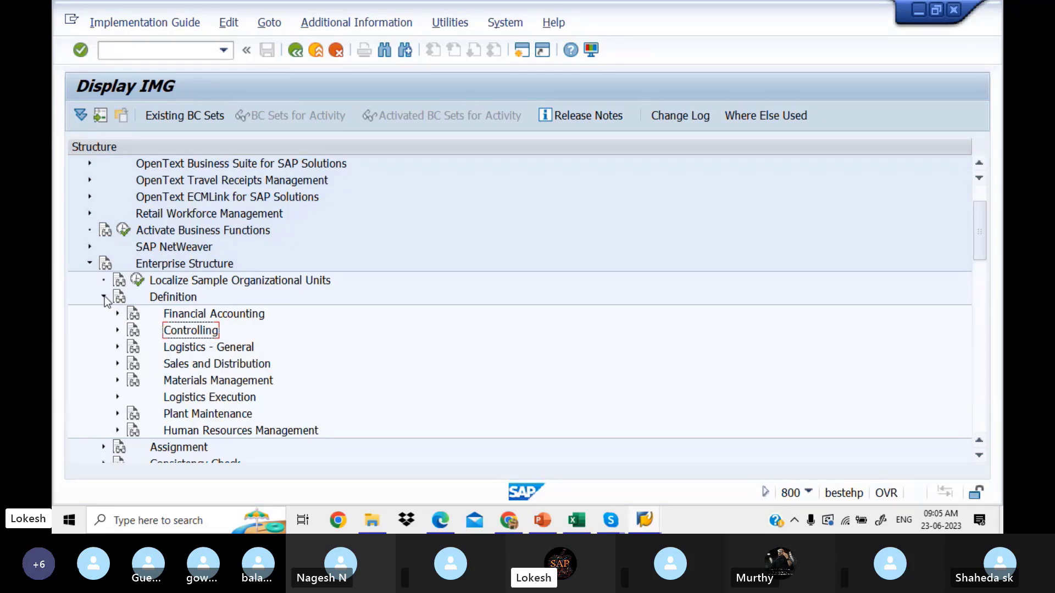
left_click(105, 297)
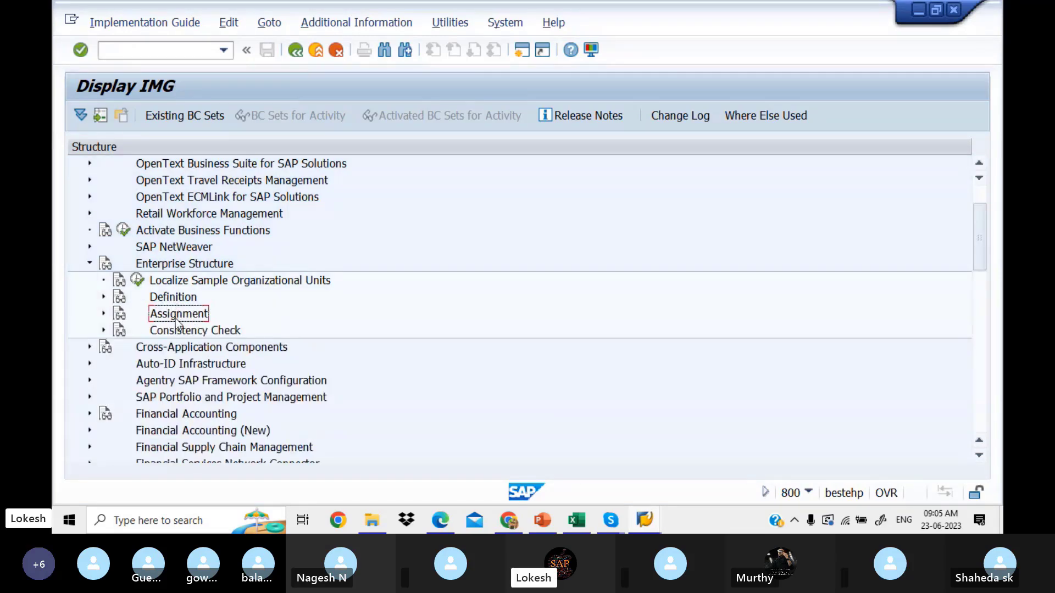
left_click(103, 314)
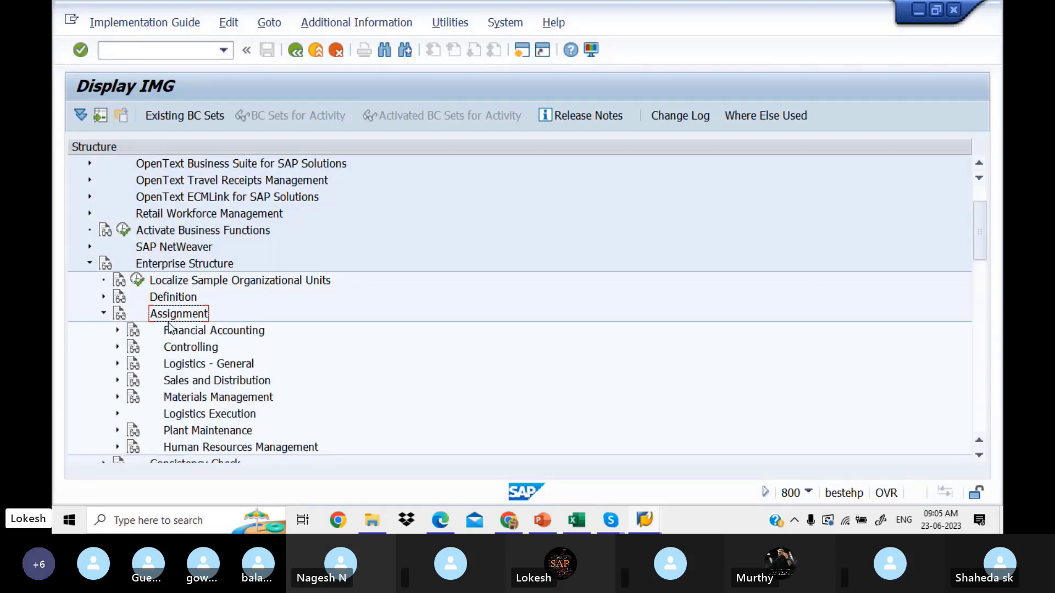
left_click(117, 330)
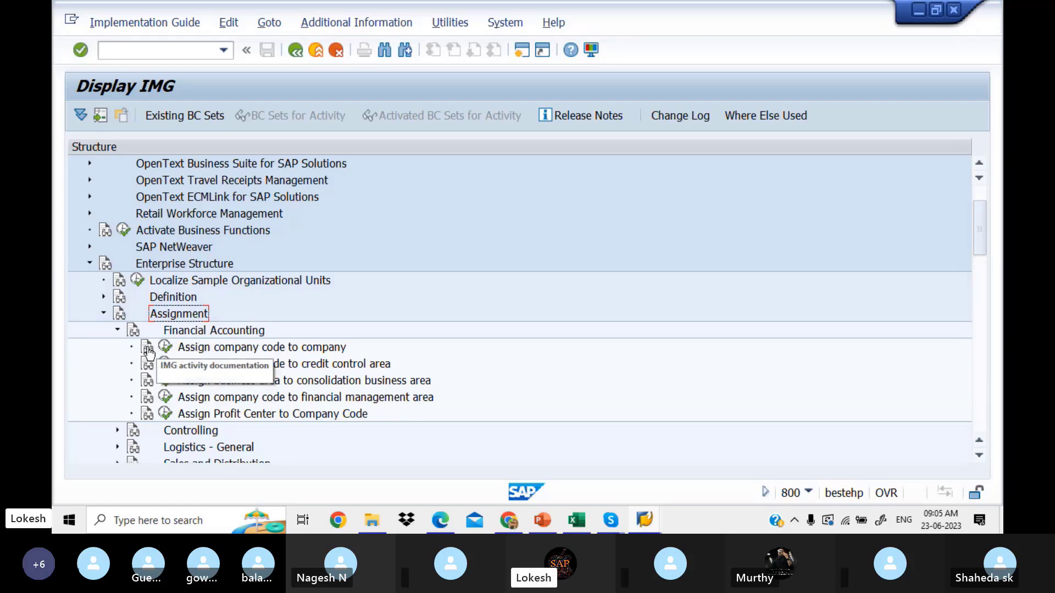
left_click(148, 348)
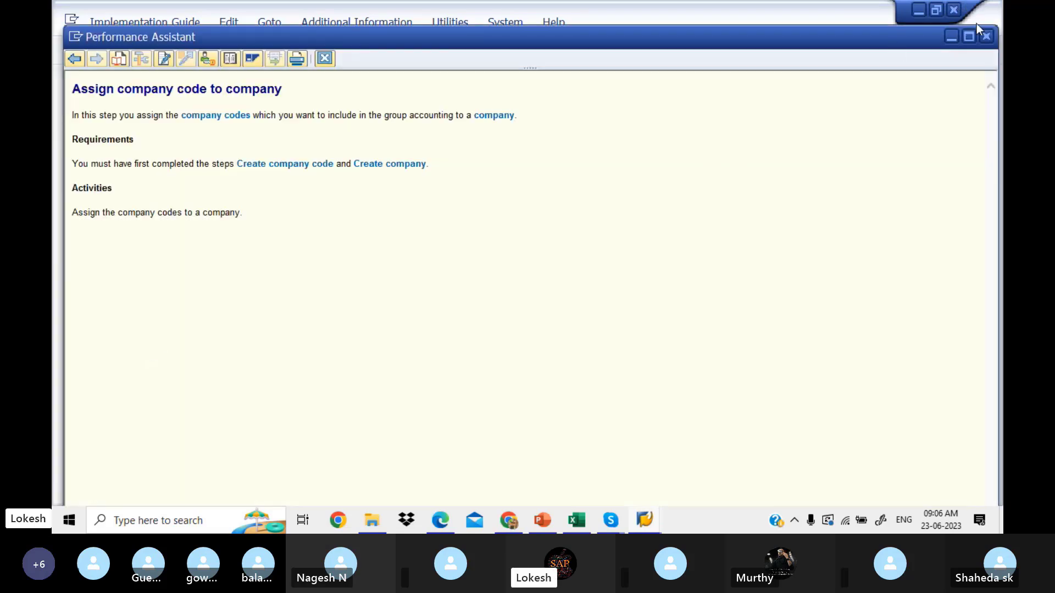
left_click(987, 37)
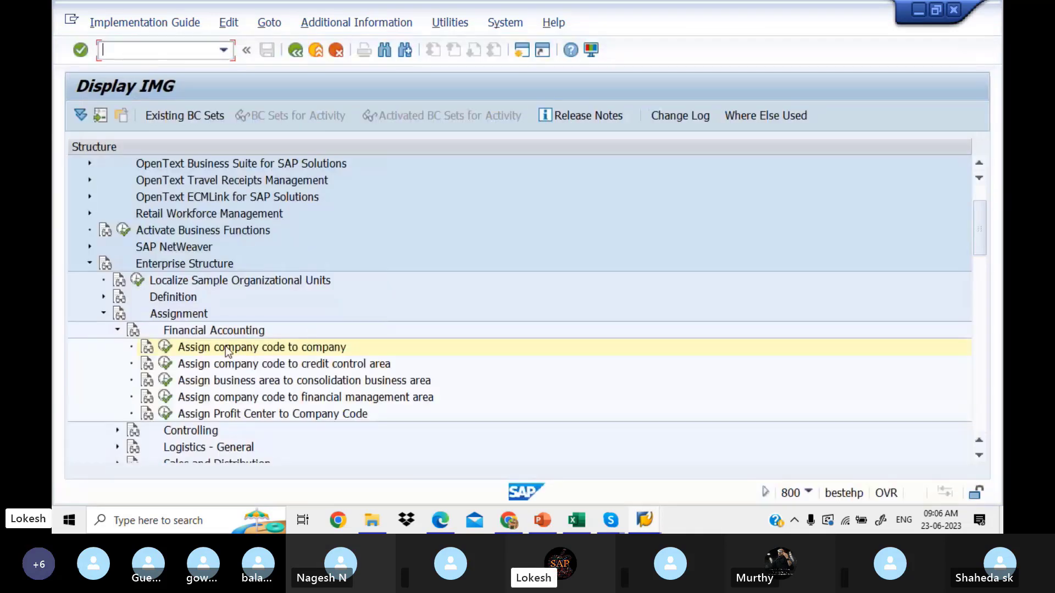
Step: Open the company code assignment table, page down twice to the Position prompt, and look up LIT1 in Excel cell D4
left_click(166, 348)
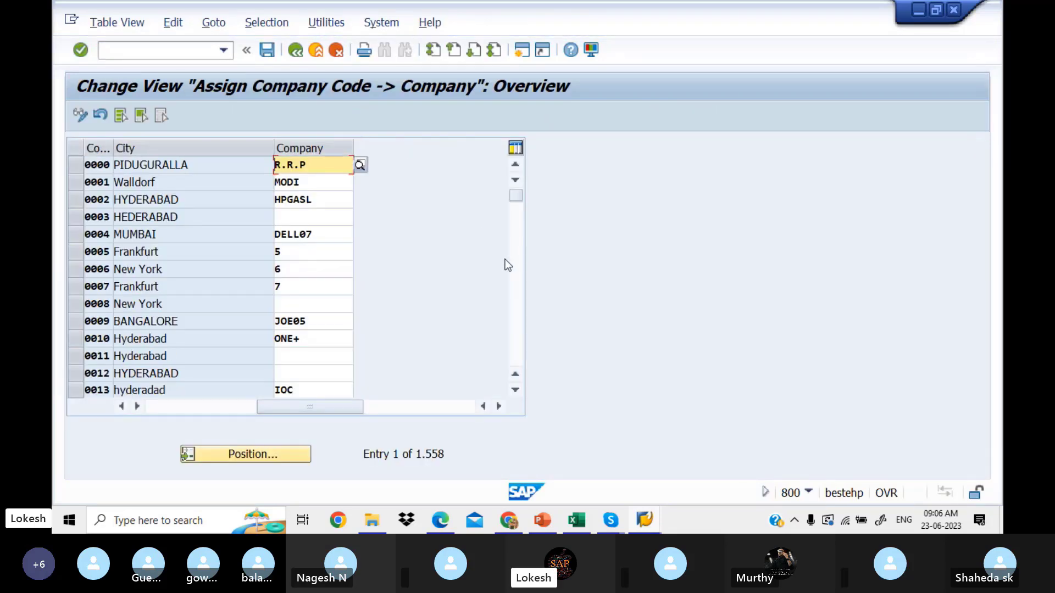
left_click(513, 273)
left_click(515, 273)
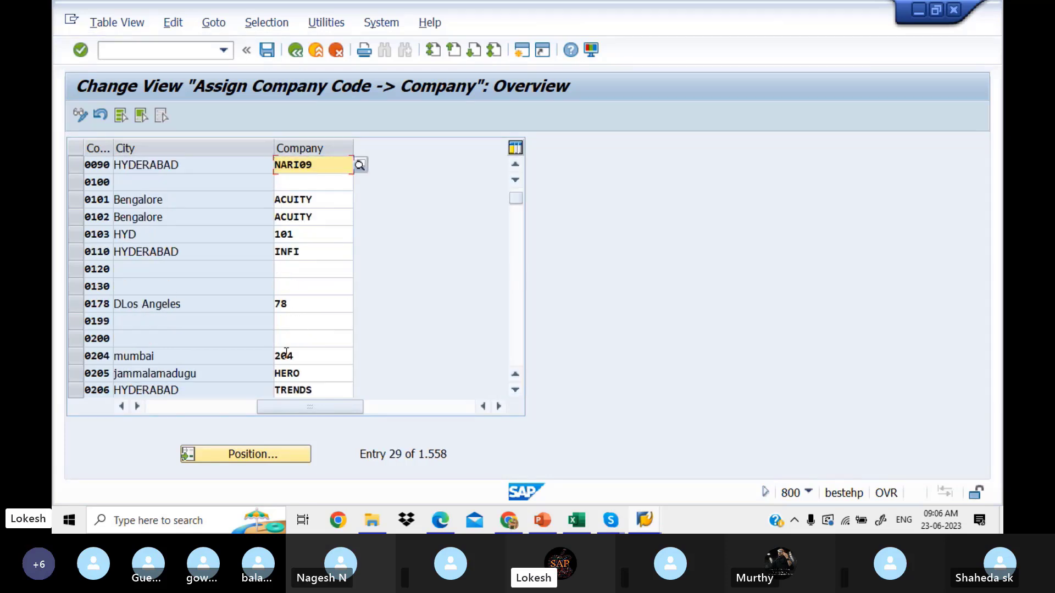
left_click(274, 457)
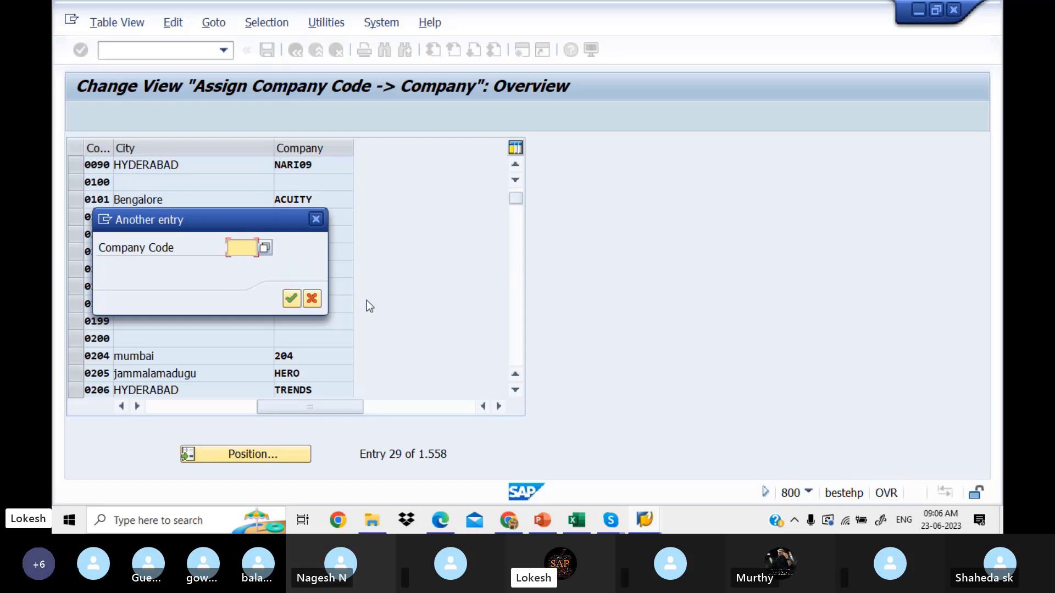
left_click(582, 520)
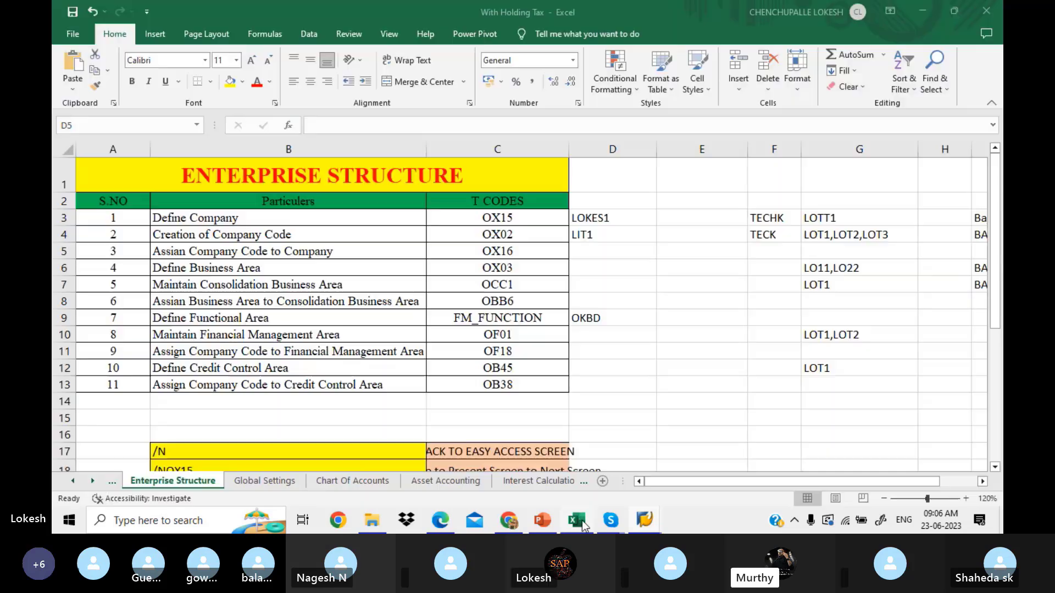
left_click(608, 235)
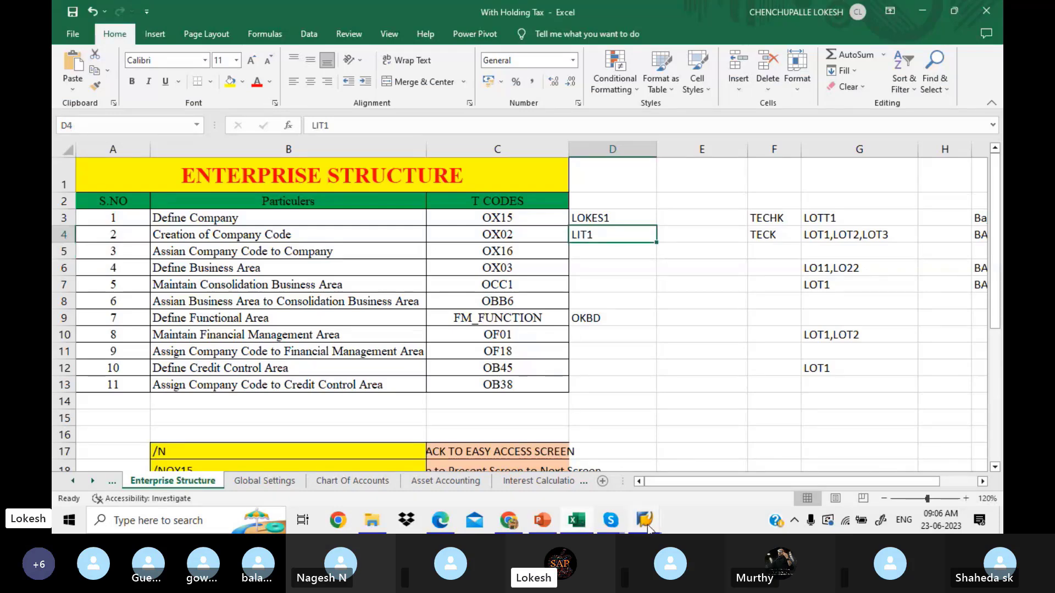
Step: Search the Company Code value list for LIT, pick LIT1, and jump to its entry
mouse_move(646, 522)
left_click(755, 465)
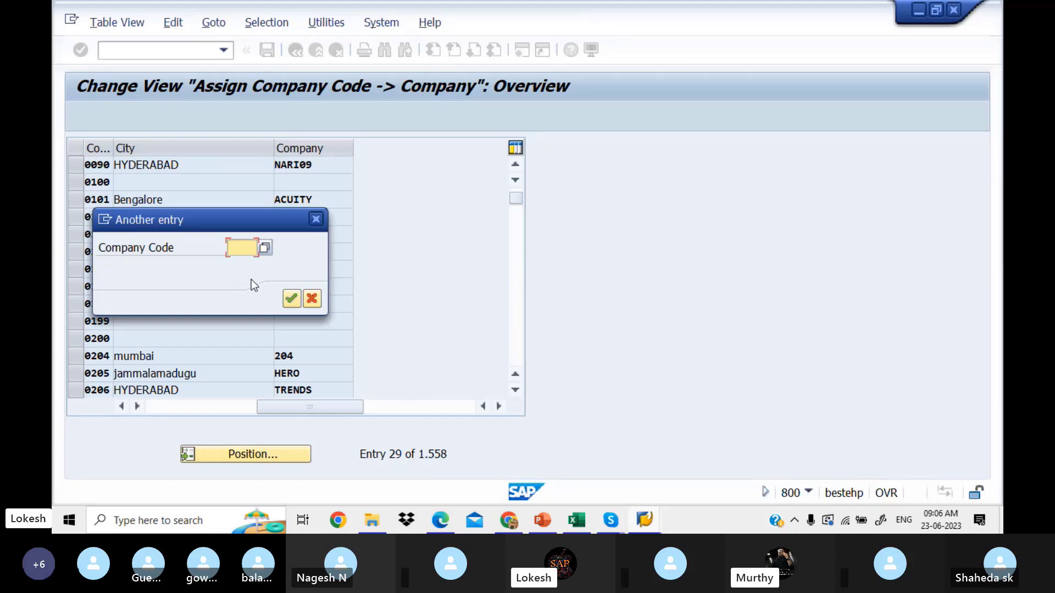
left_click(265, 247)
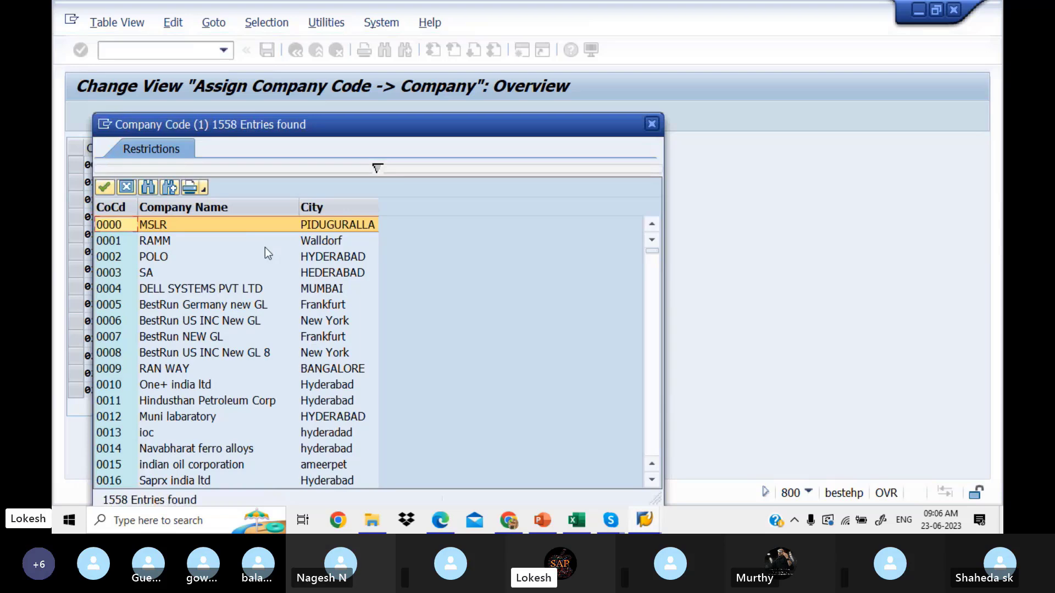
left_click(150, 189)
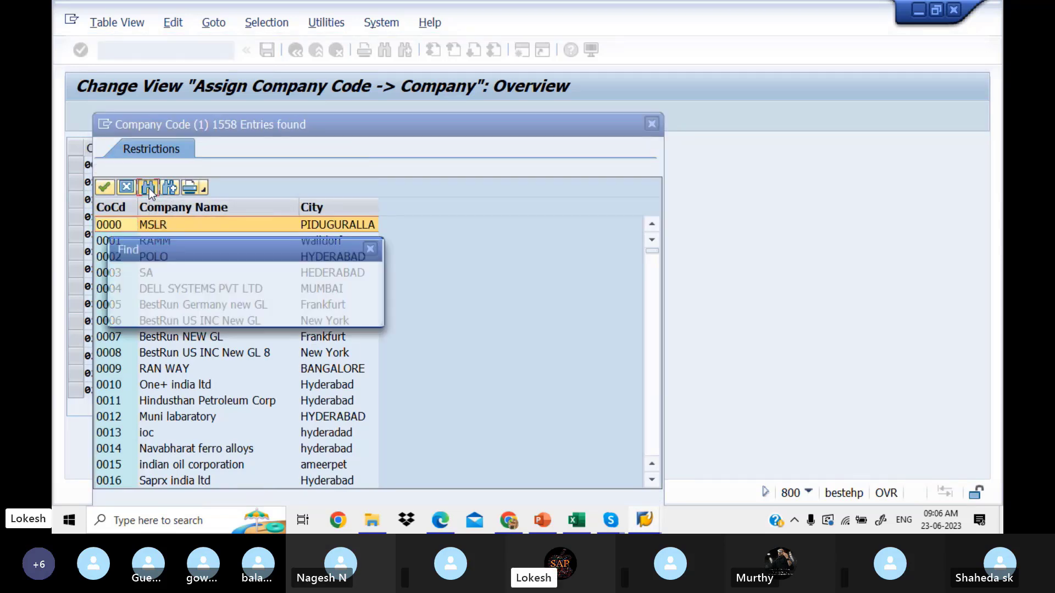
type("LIT1")
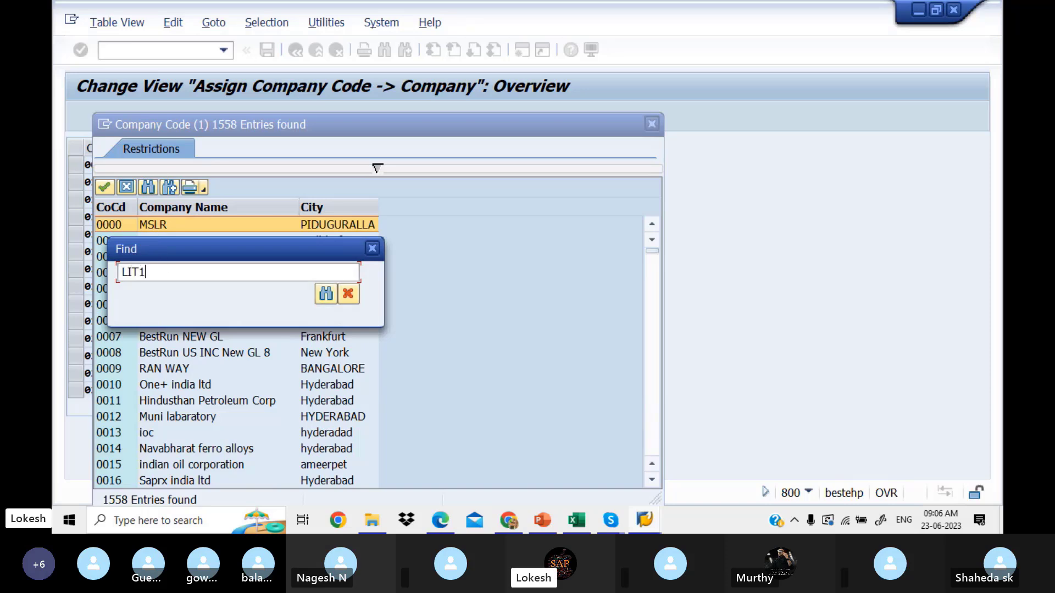
key("Return")
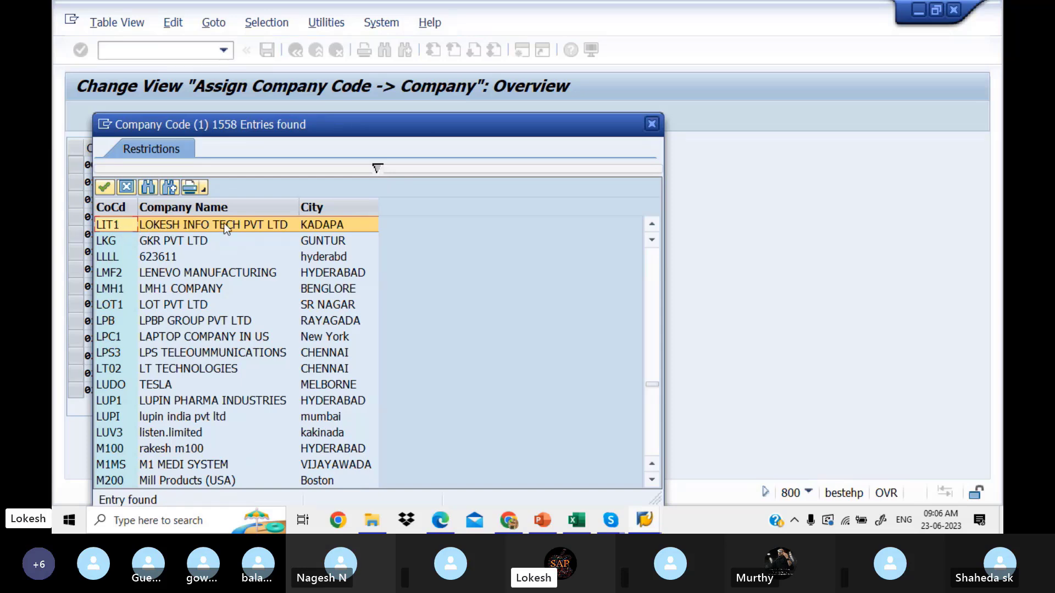
double_click(249, 223)
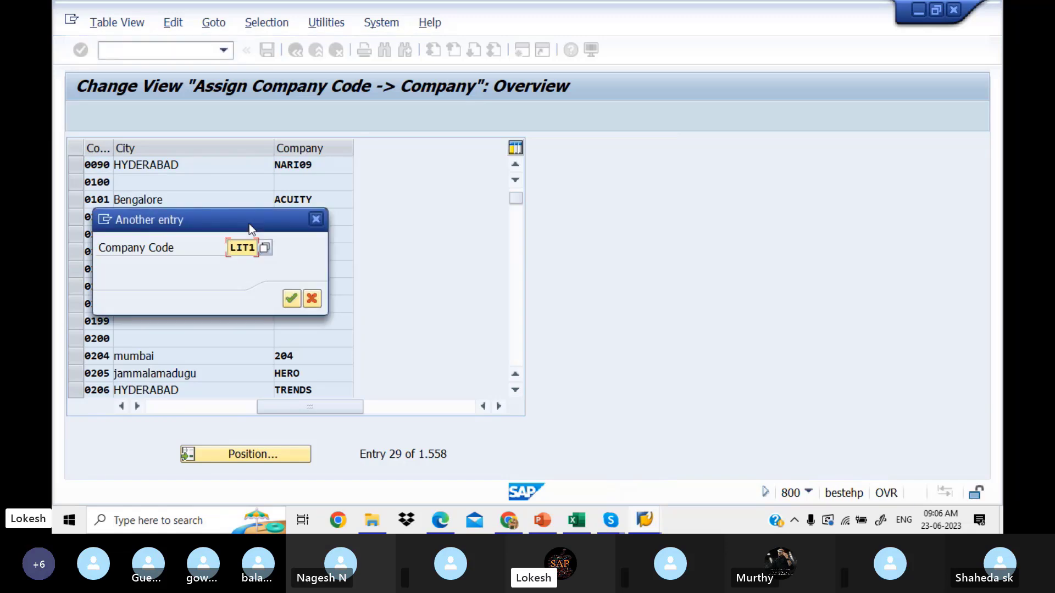
left_click(293, 298)
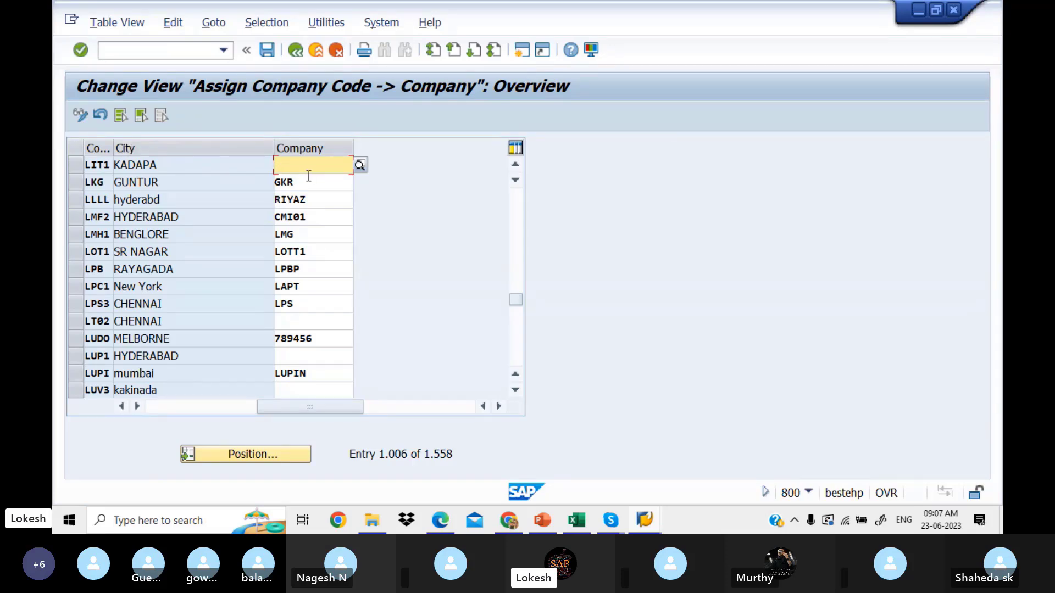
left_click(585, 514)
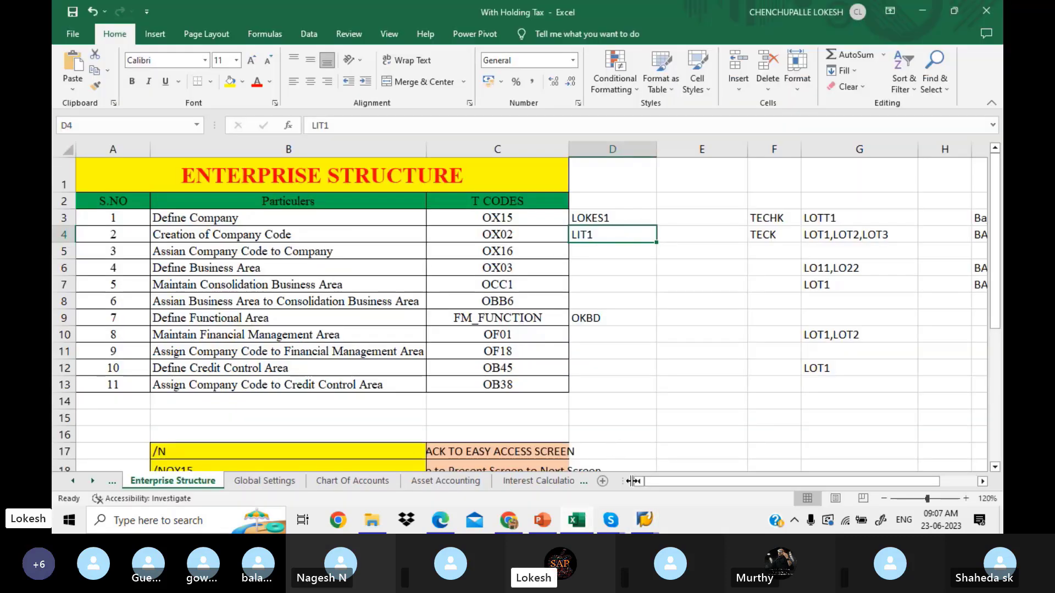
mouse_move(644, 520)
left_click(736, 450)
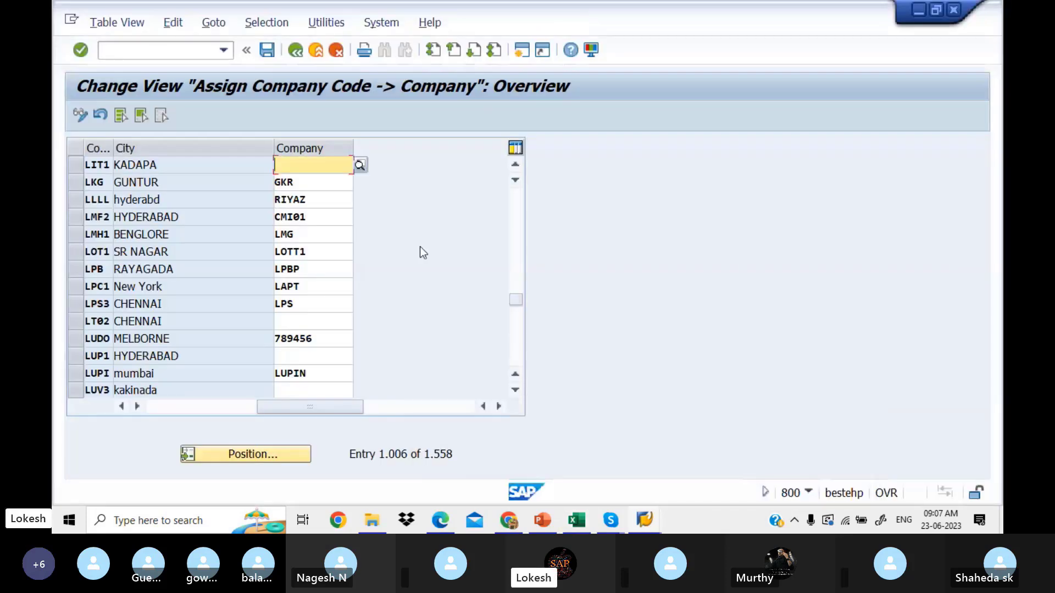
left_click(360, 165)
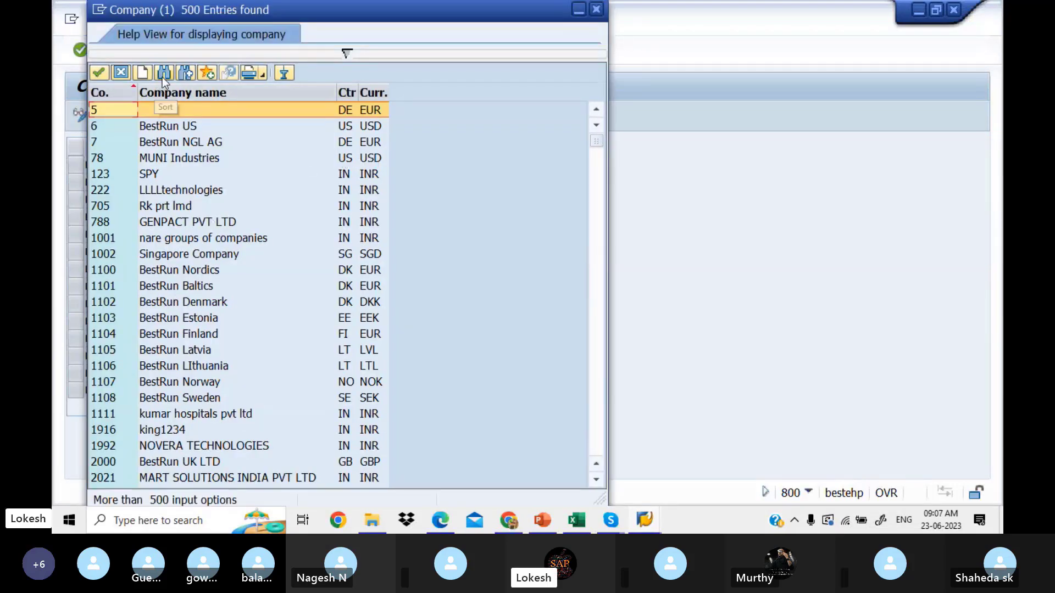
left_click(164, 75)
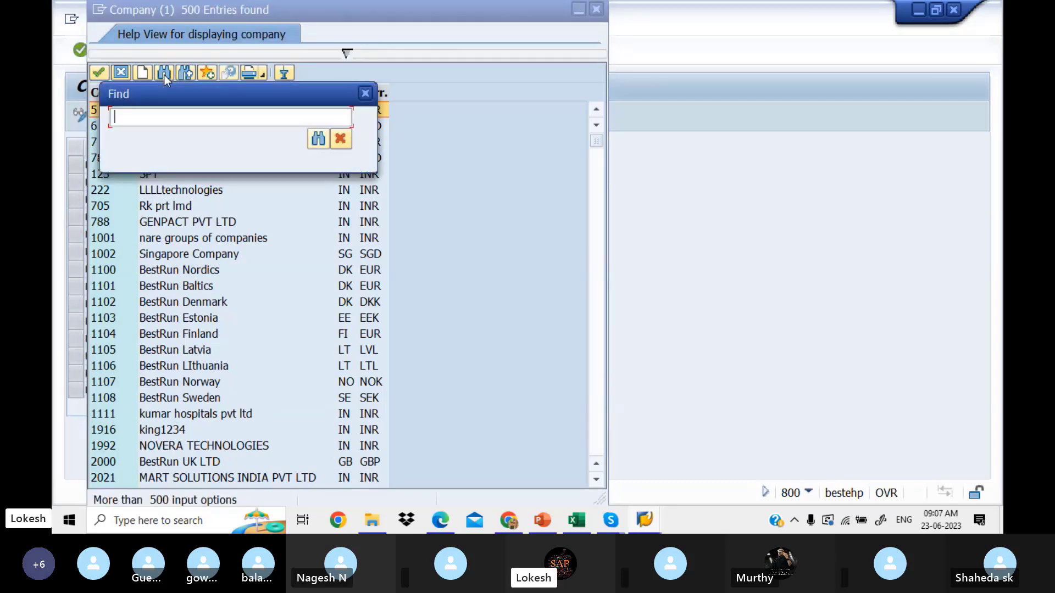
type("LOKES1")
key("Return")
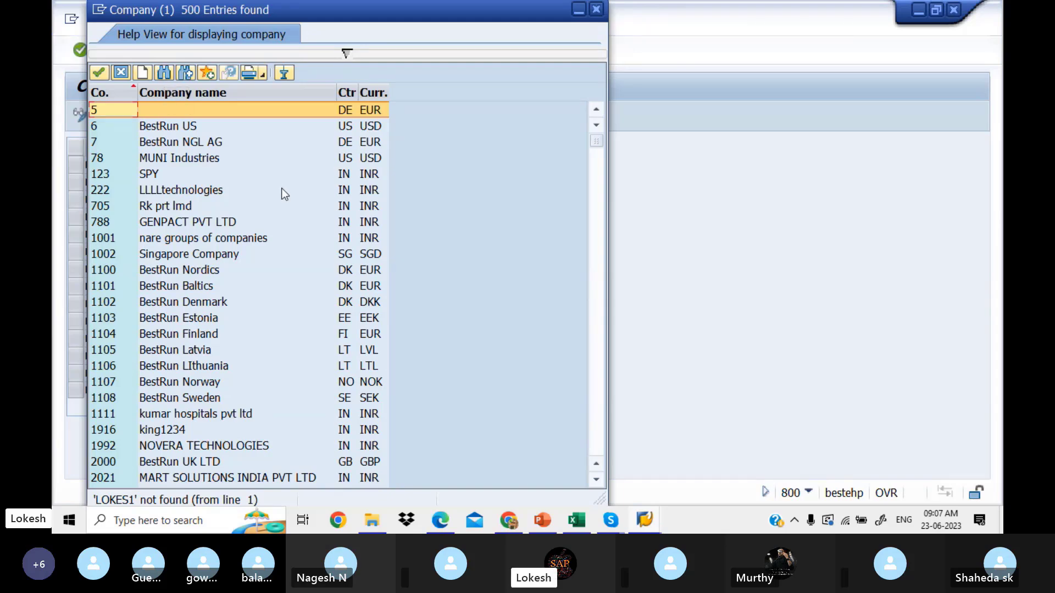
left_click(598, 288)
left_click(598, 288)
left_click(598, 288)
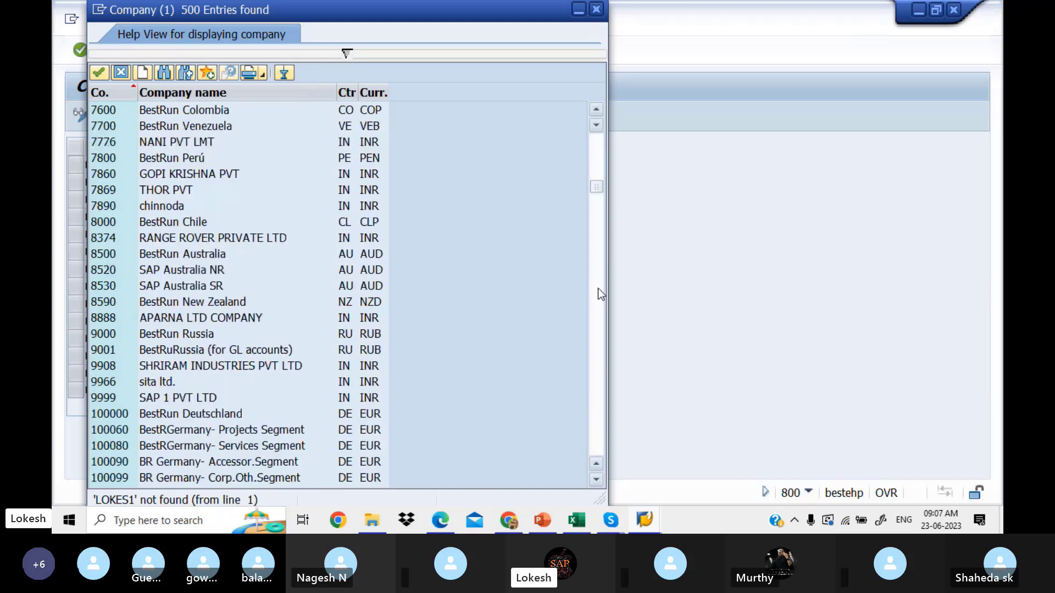
left_click(596, 10)
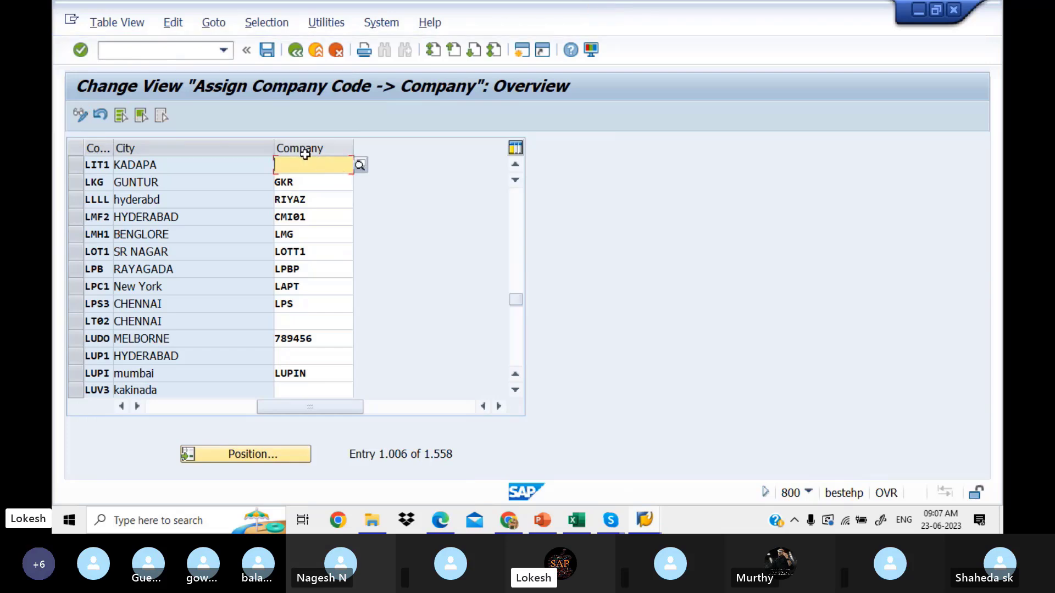
Step: Enter LOKES1 as the company for company code LIT1 and save
type("LOKES")
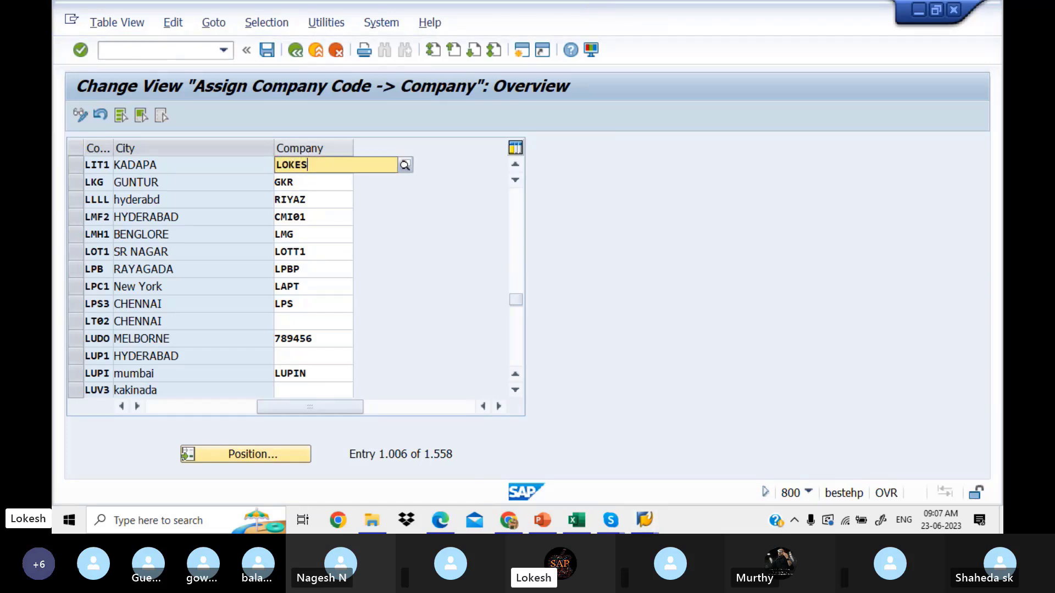
type("1")
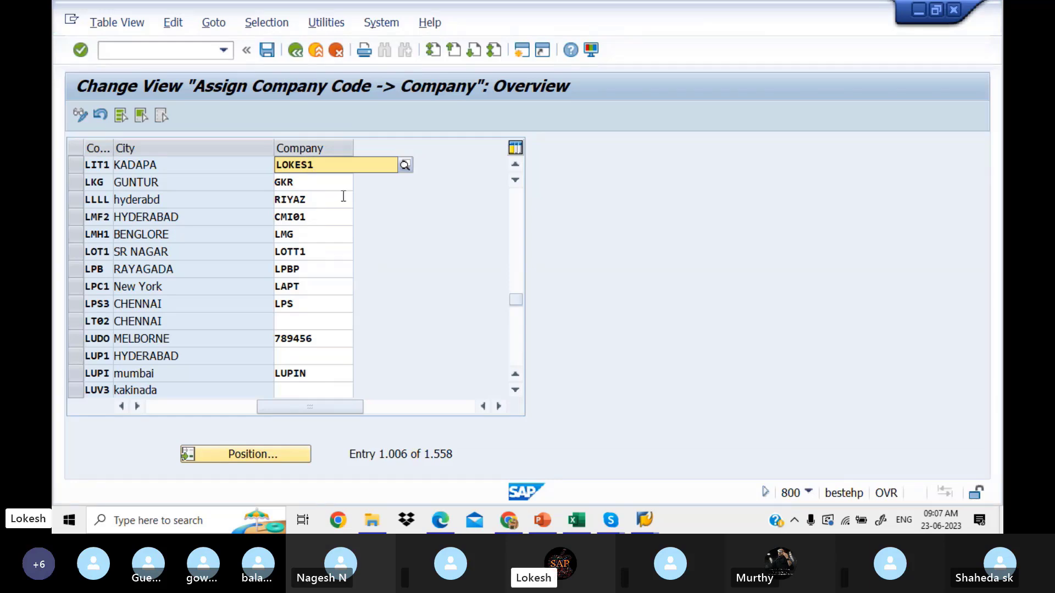
key("Tab")
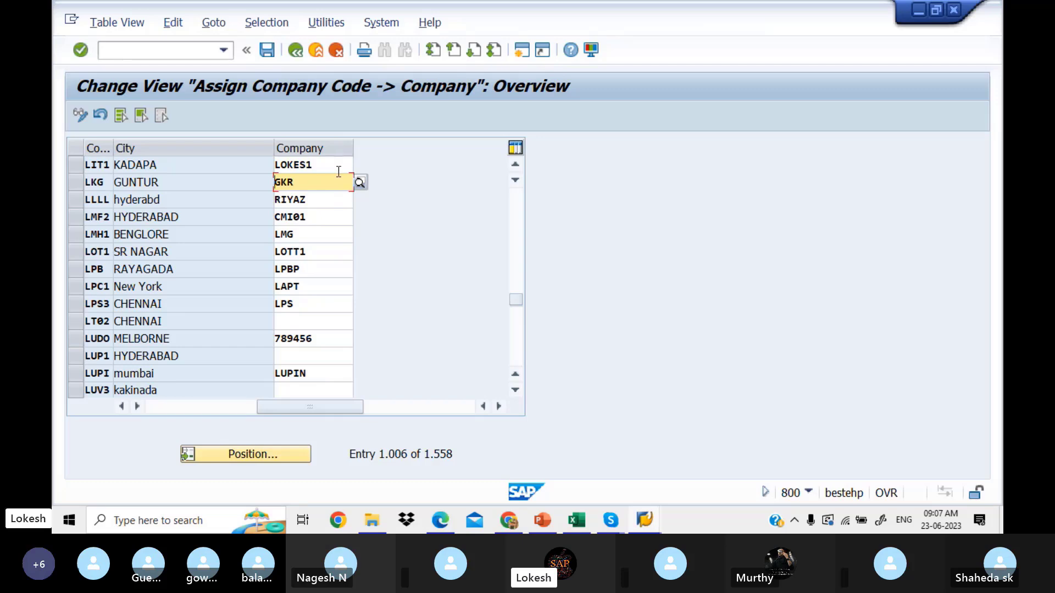
left_click(338, 164)
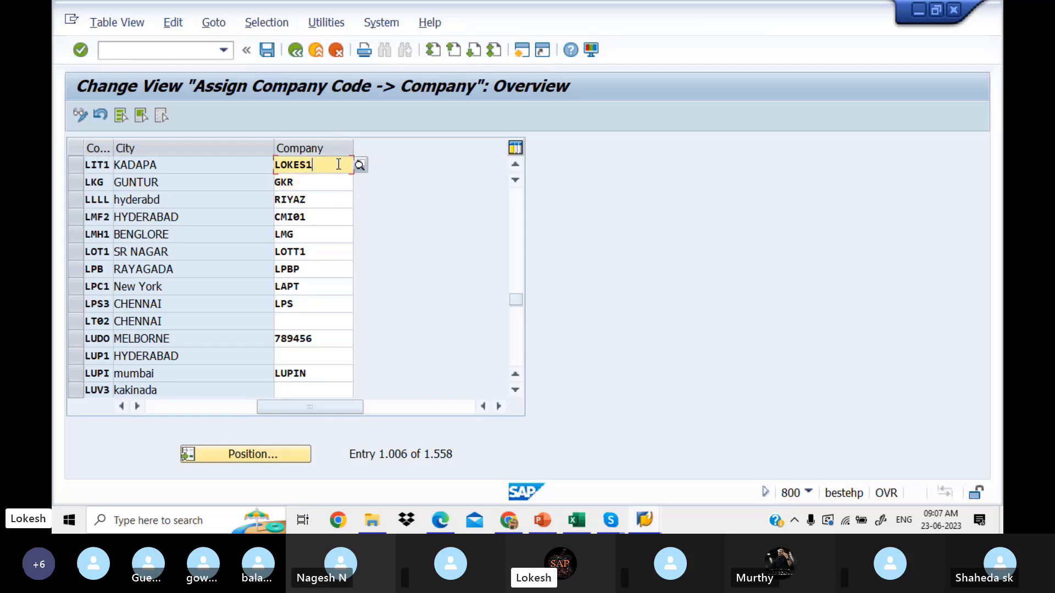
left_click(267, 52)
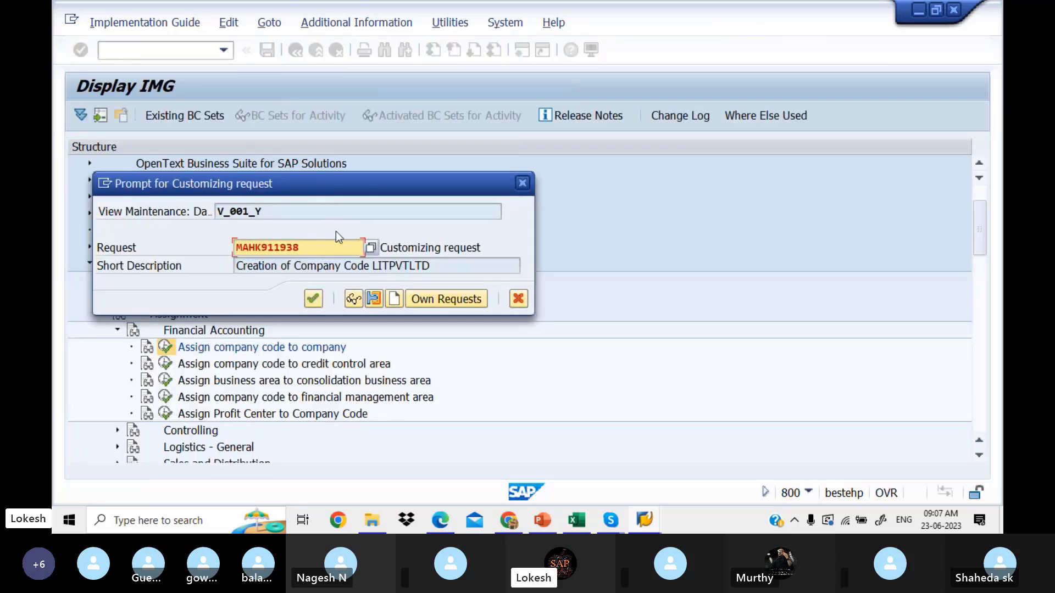
Step: Start a new customizing request described 'Asign' and copy the task name from Excel cell B5
left_click(394, 299)
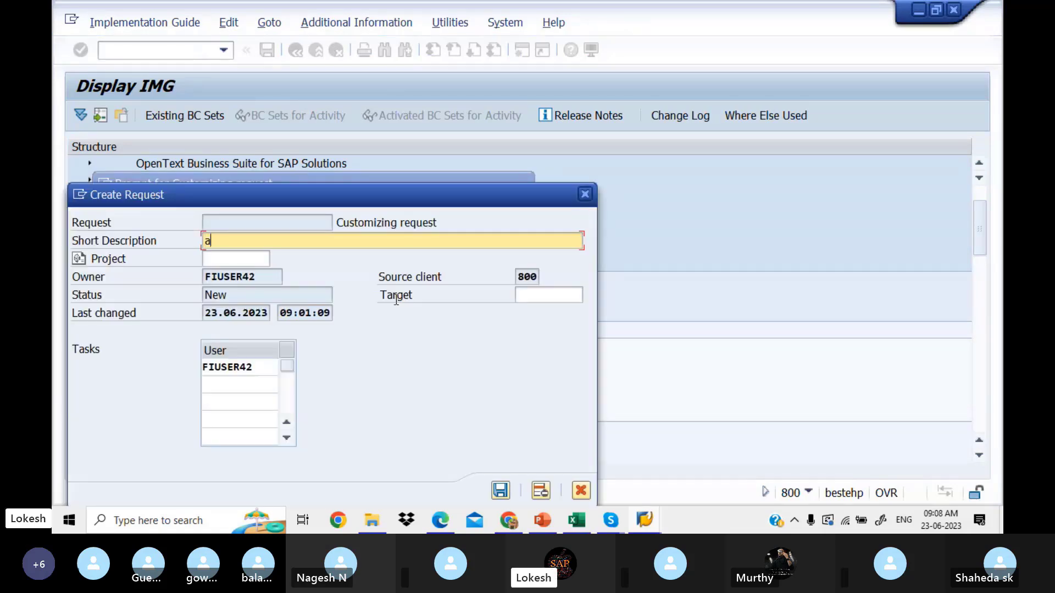
type("Asign")
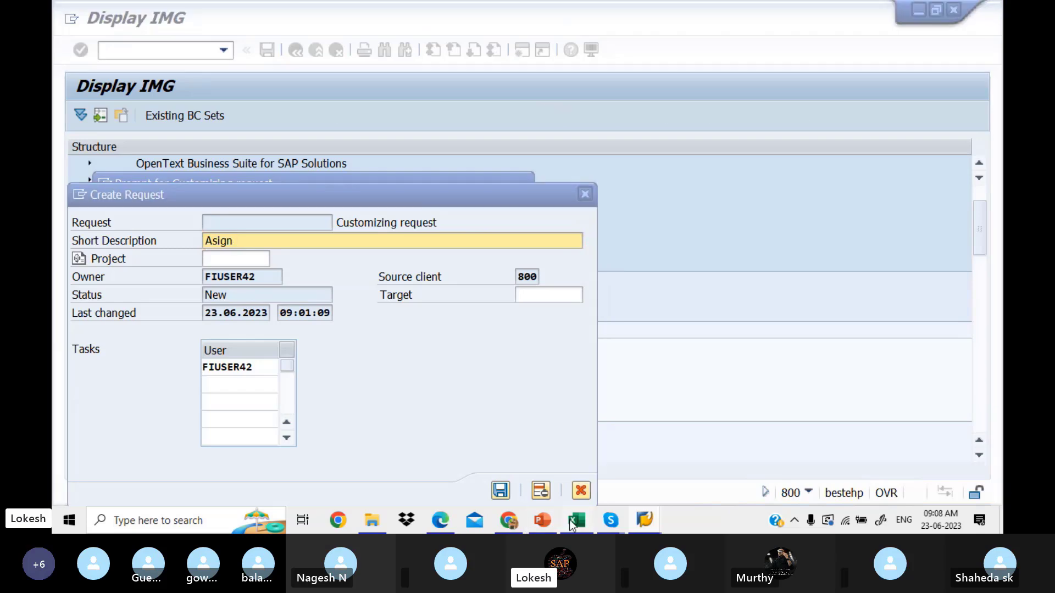
left_click(574, 521)
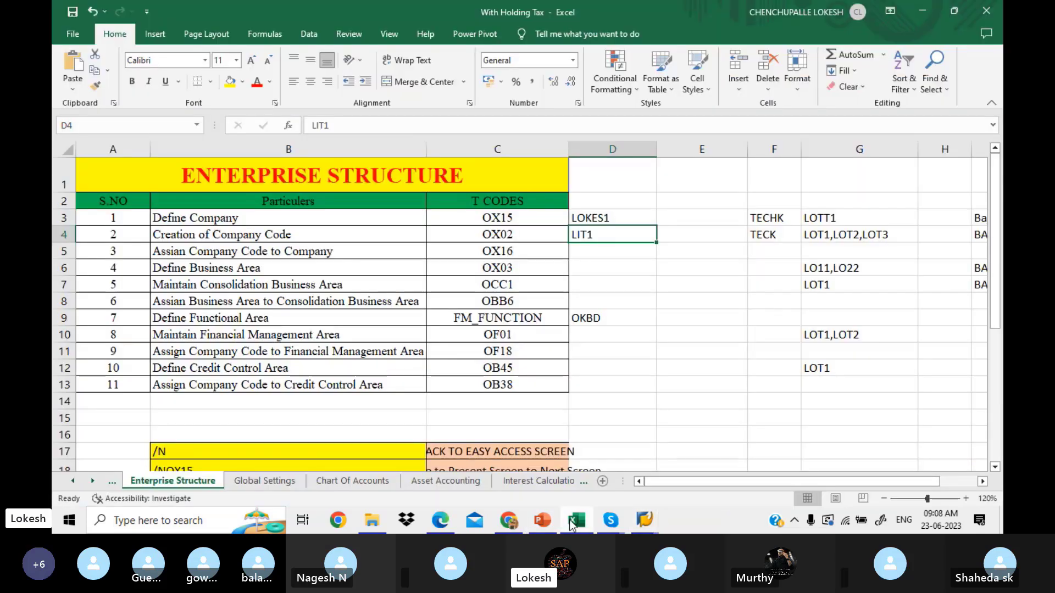
left_click(367, 252)
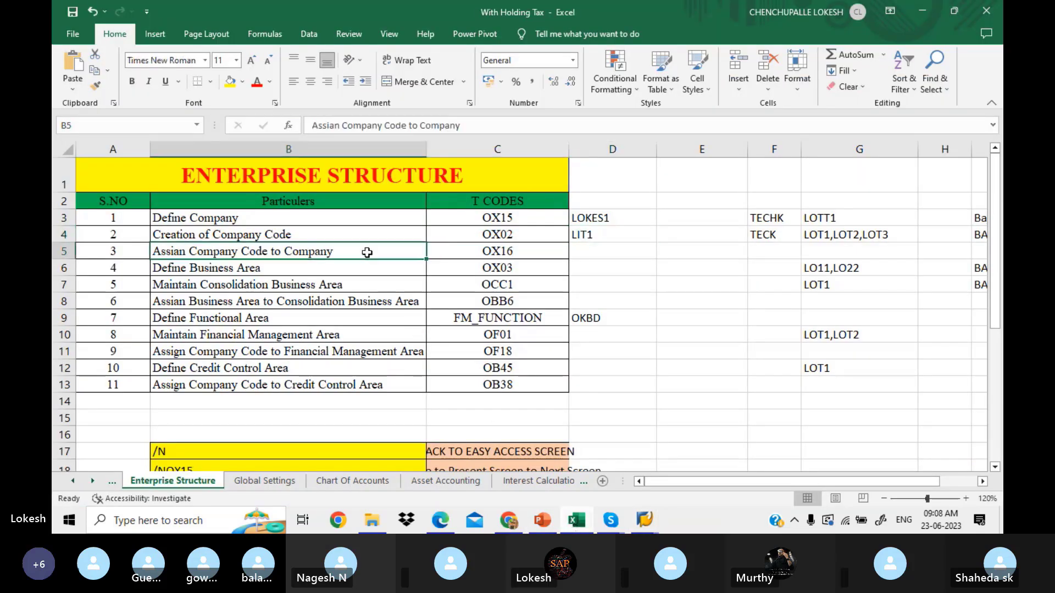
key("ctrl+c")
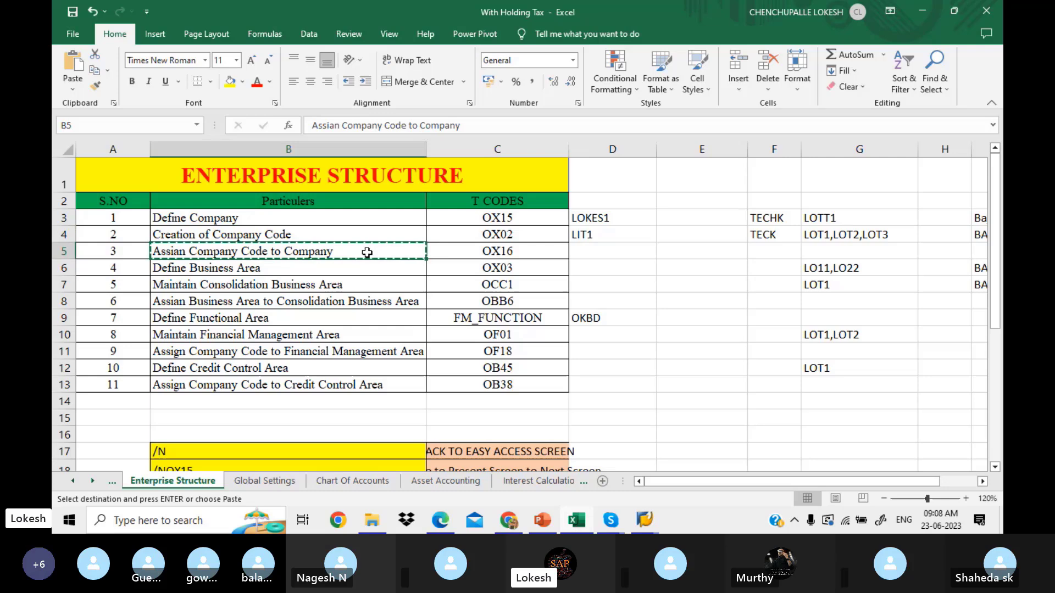
left_click(645, 521)
left_click(749, 469)
Step: Replace the request's short description with the copied task name and save the request
left_click(749, 470)
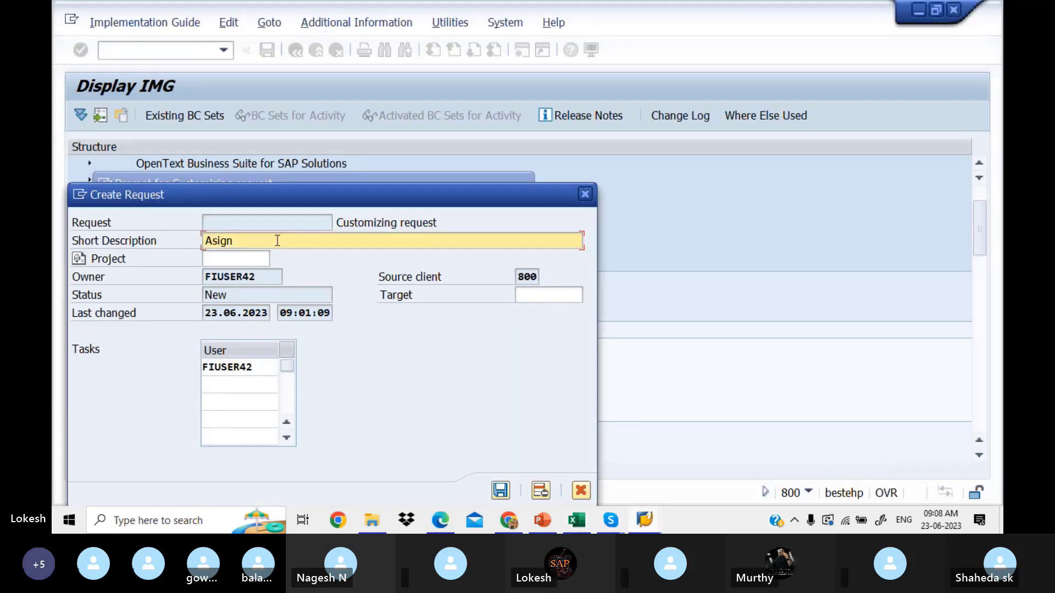
left_click_drag(262, 241, 157, 228)
key("ctrl+v")
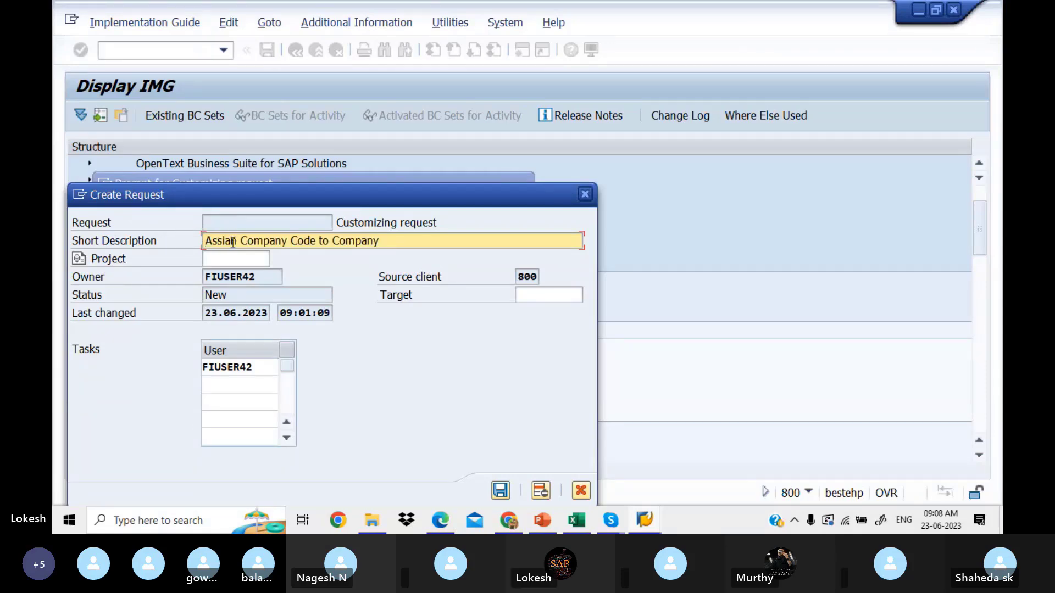
left_click(506, 491)
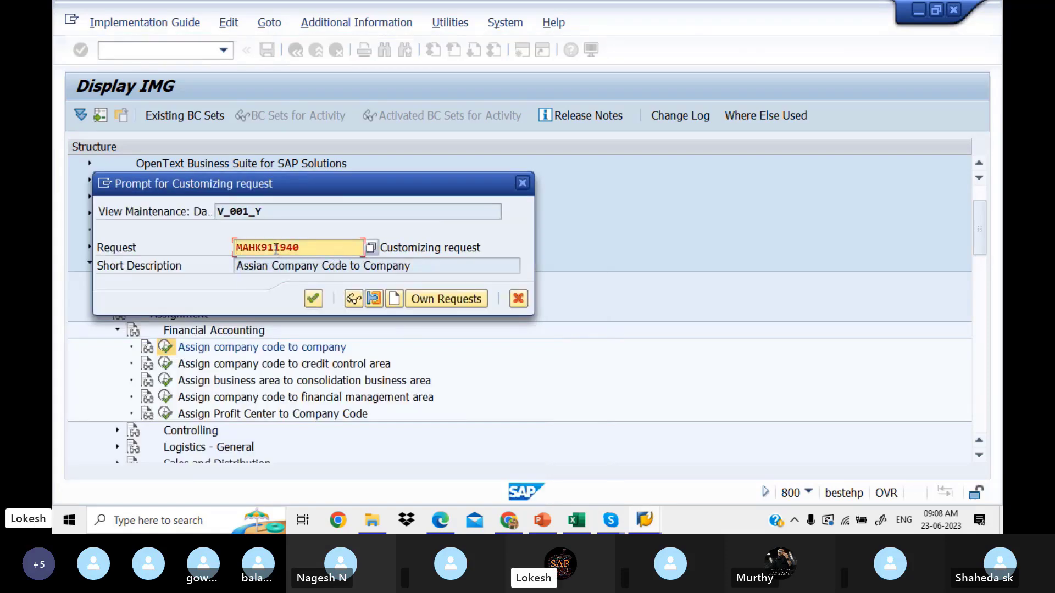
Step: Choose the 'Assian Company Code to Company' request from your own requests and save the assignment table
left_click(371, 248)
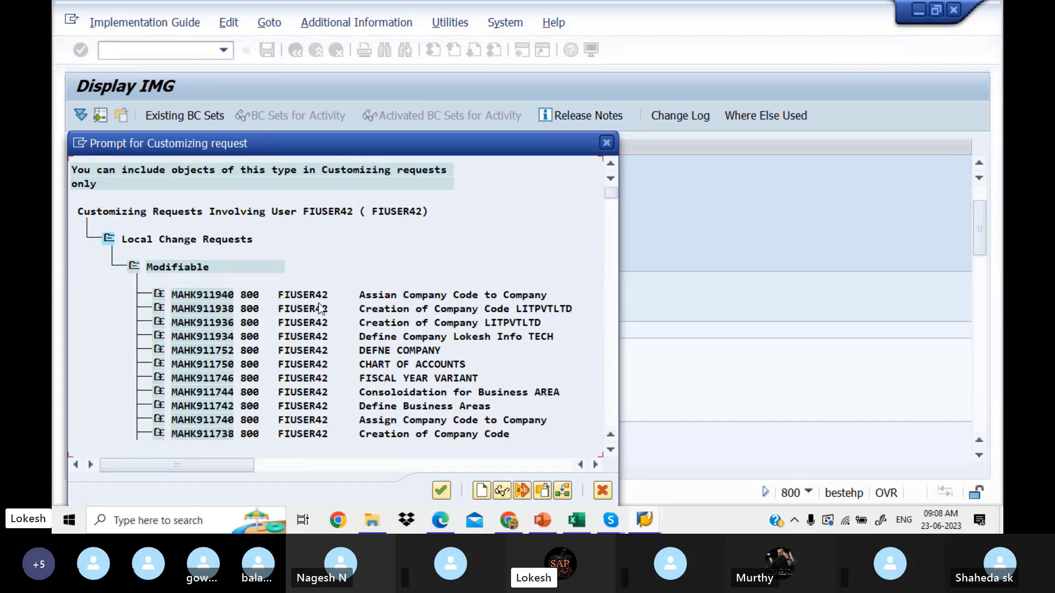
left_click(196, 295)
left_click(440, 493)
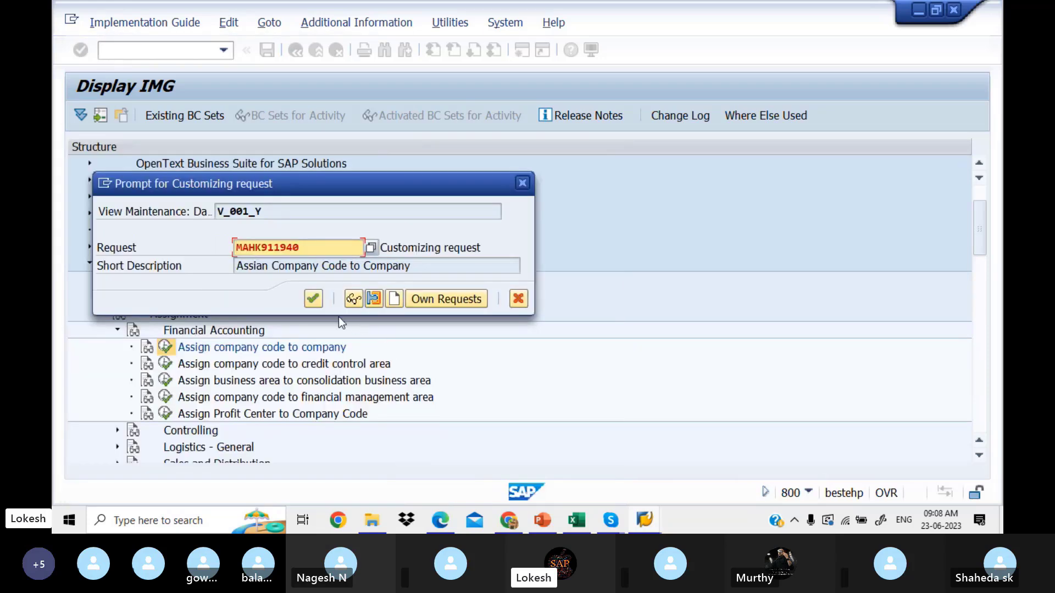
left_click(314, 298)
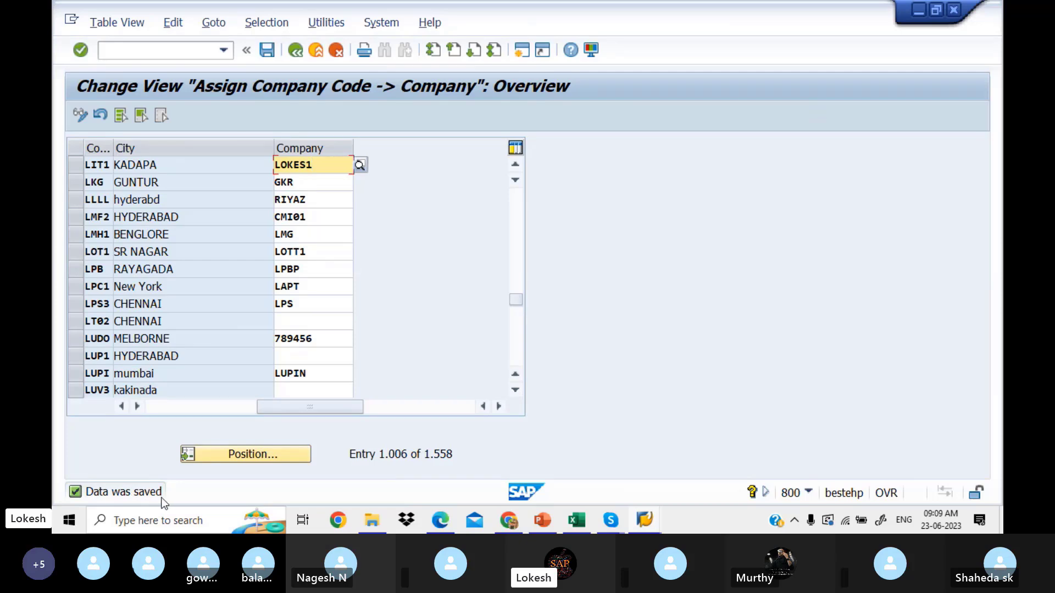
left_click(271, 53)
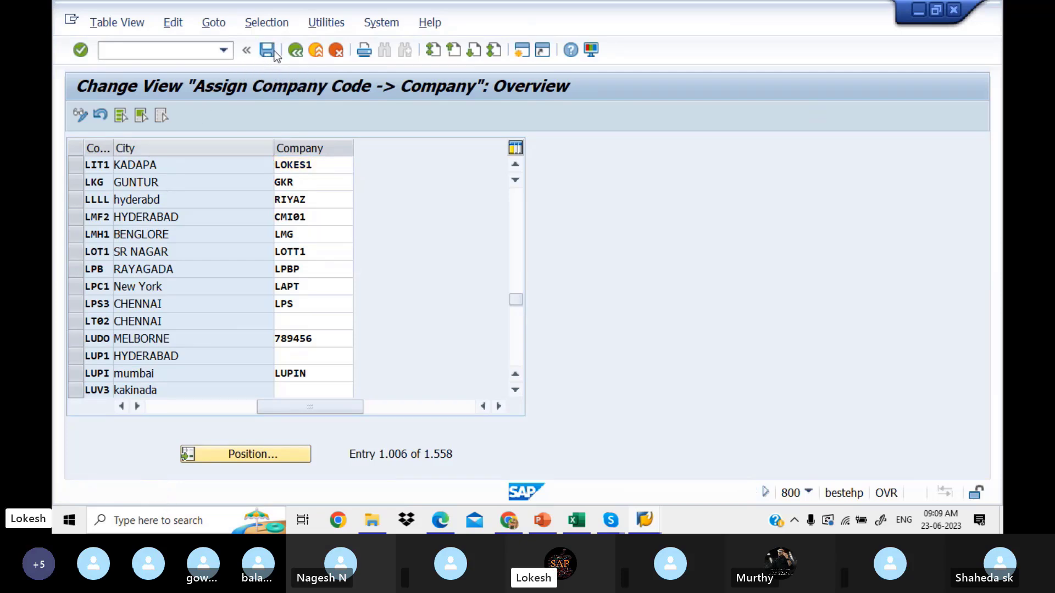
left_click(275, 56)
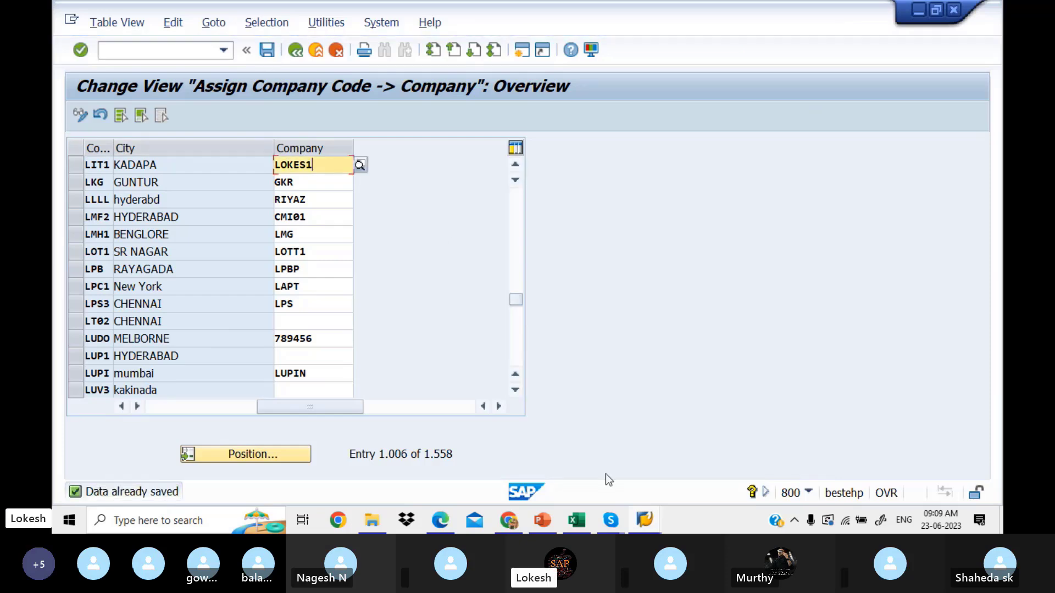
left_click(584, 526)
Step: Clear the B5 copy marquee from cell C6 and bring up the enterprise structure PDF
left_click(469, 271)
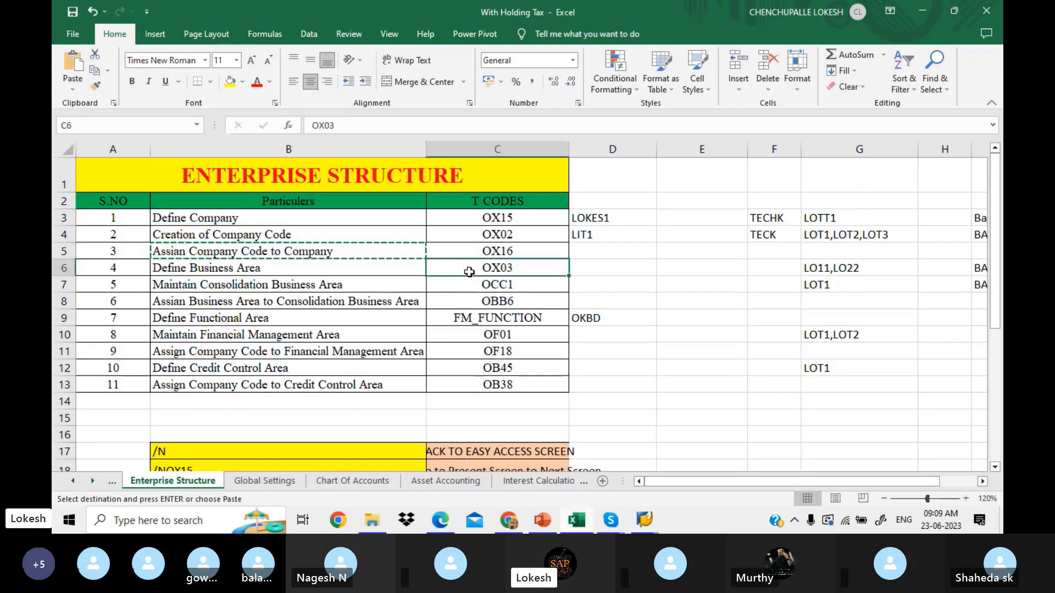
key("Escape")
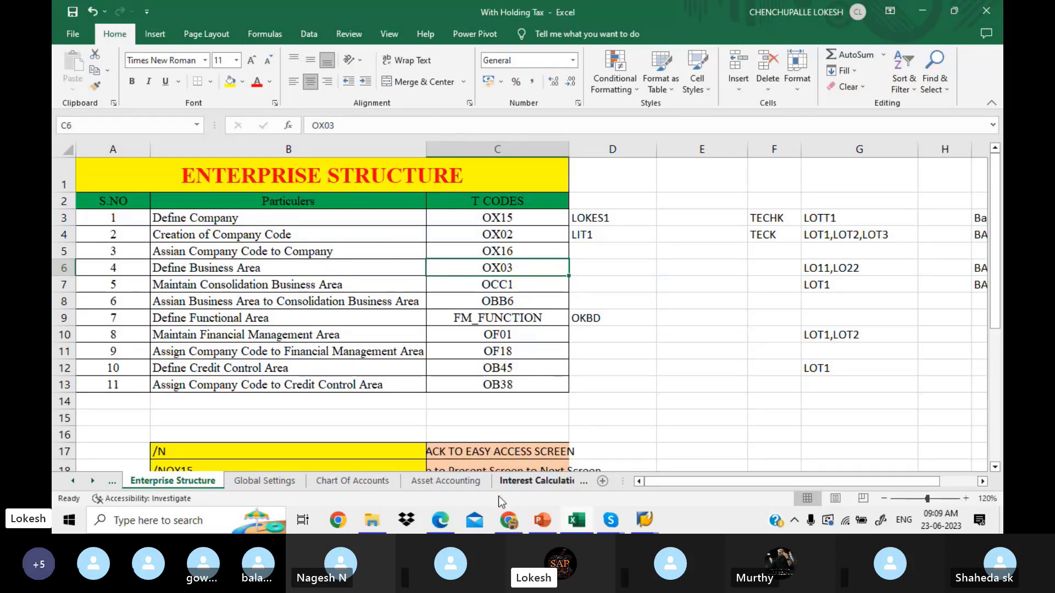
left_click(440, 520)
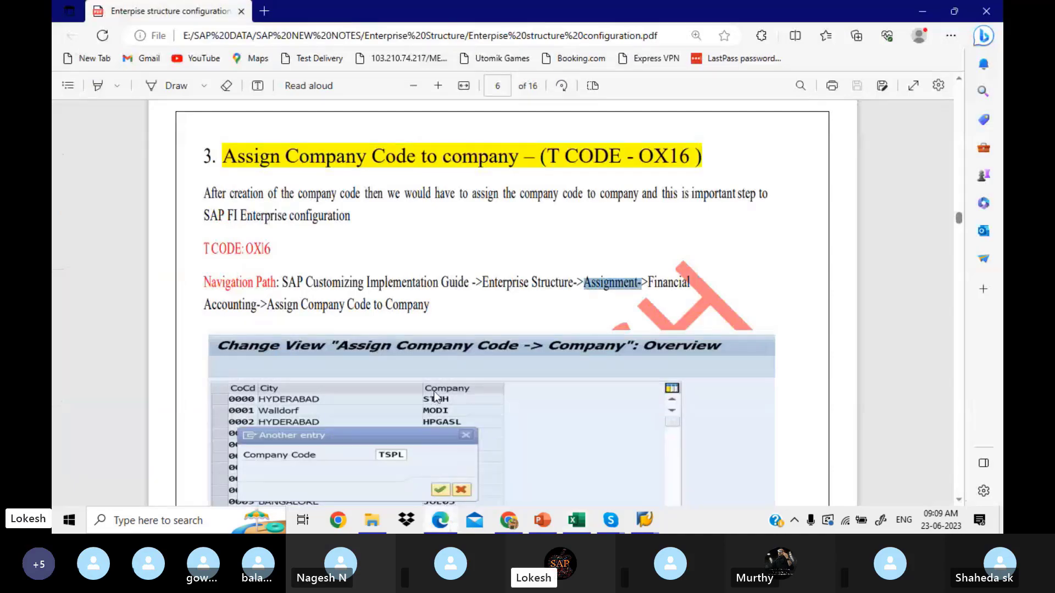
Step: Read the PDF down to the Define Business Area (OX03) notes, then return to SAP's assignment view
scroll(434, 392, "down", 3)
scroll(434, 392, "down", 13)
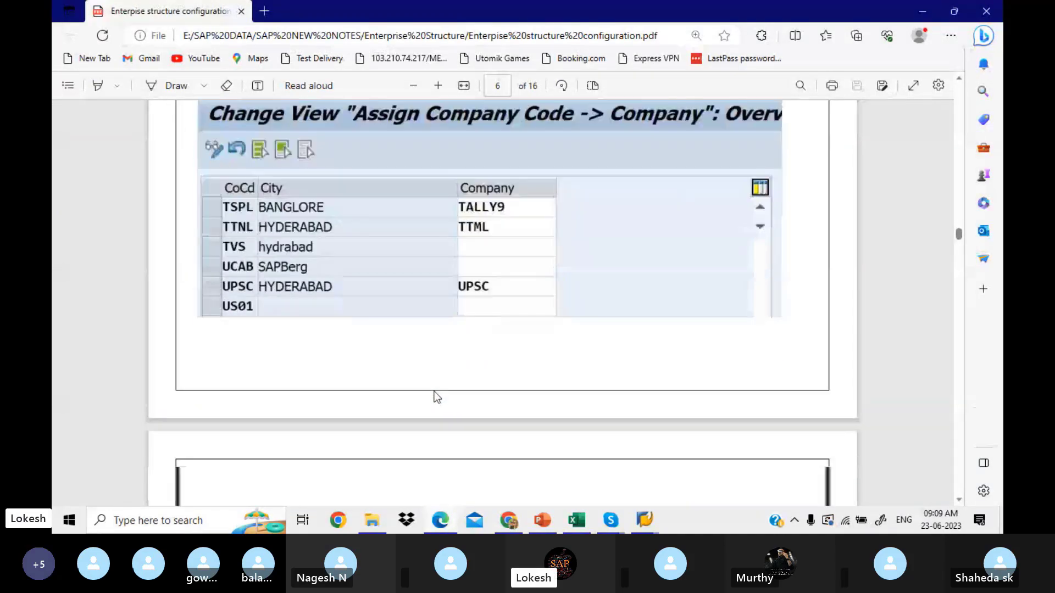
scroll(435, 392, "down", 8)
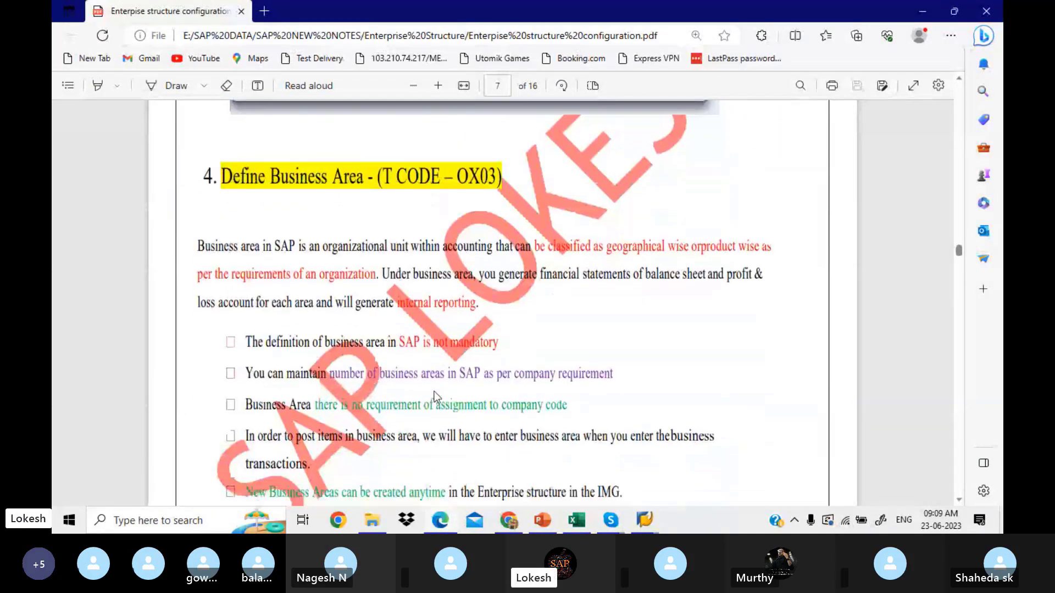
scroll(434, 392, "down", 6)
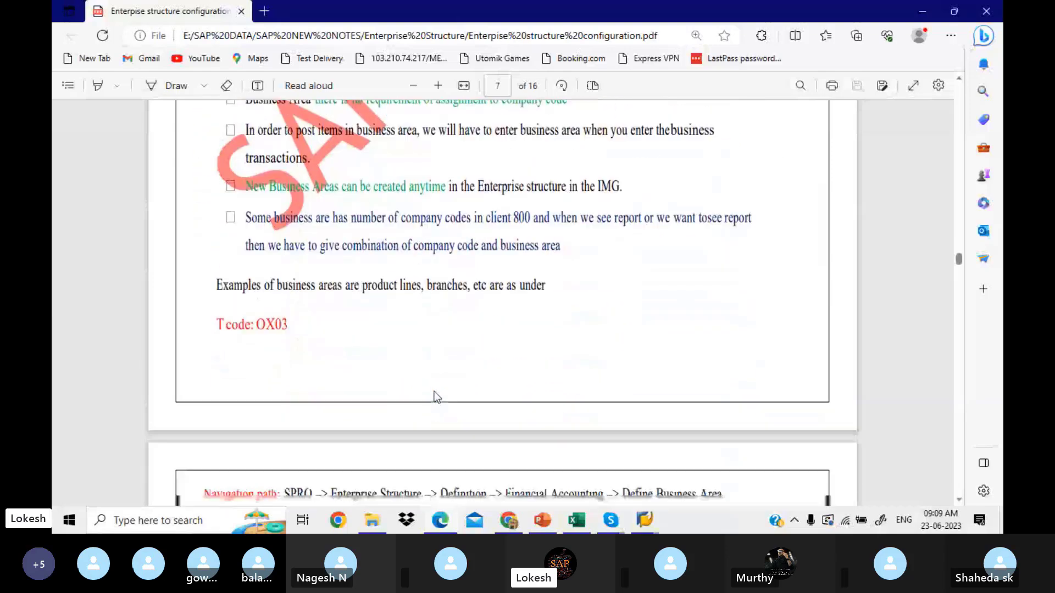
scroll(434, 392, "down", 3)
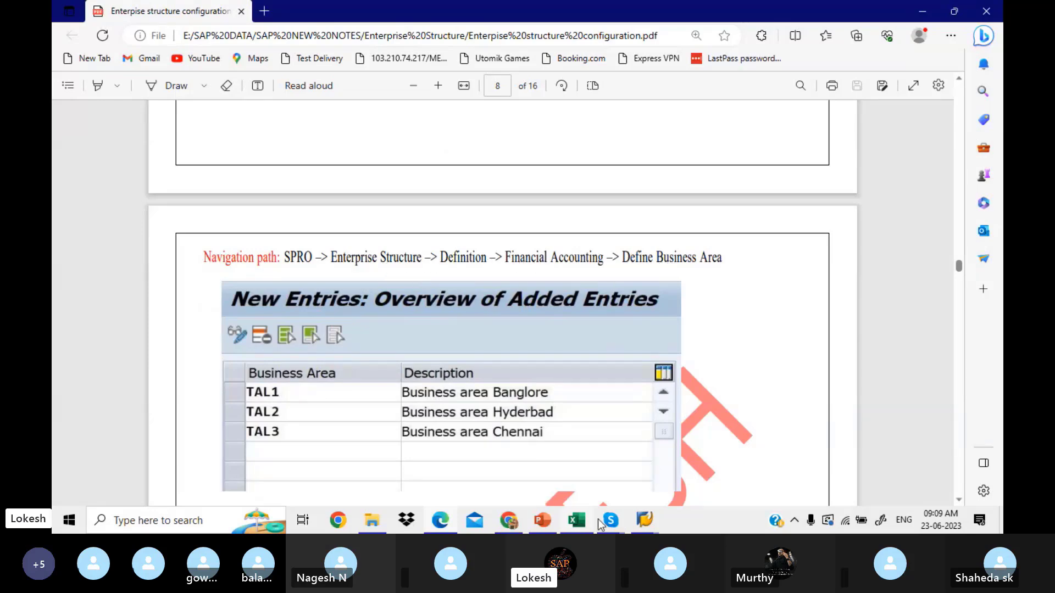
left_click(643, 521)
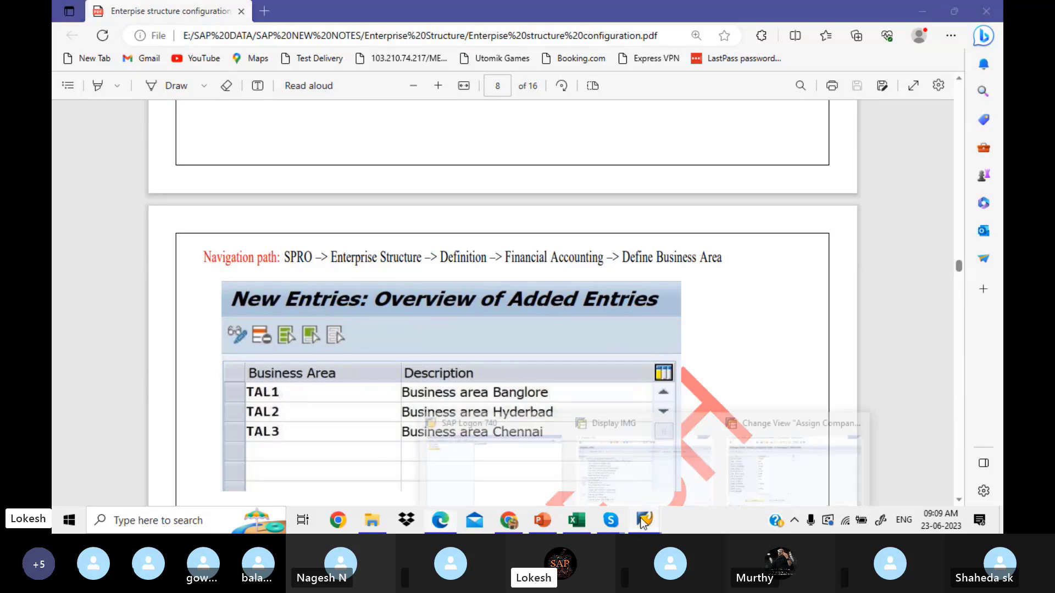
left_click(764, 467)
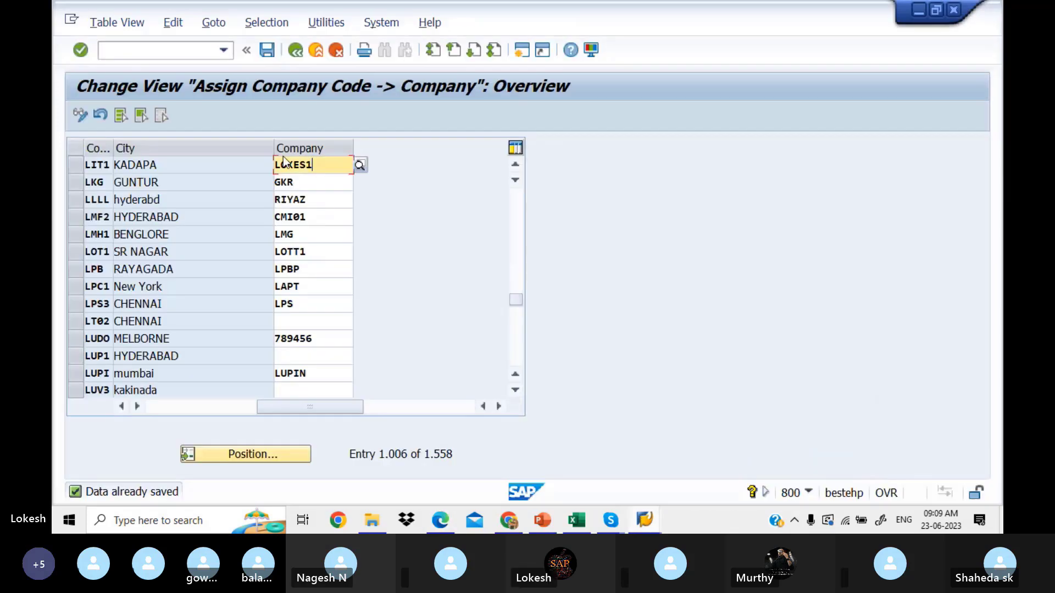
Step: Back in the IMG, expand Definition > Financial Accounting, review Define Business Area's documentation, and run it
left_click(298, 54)
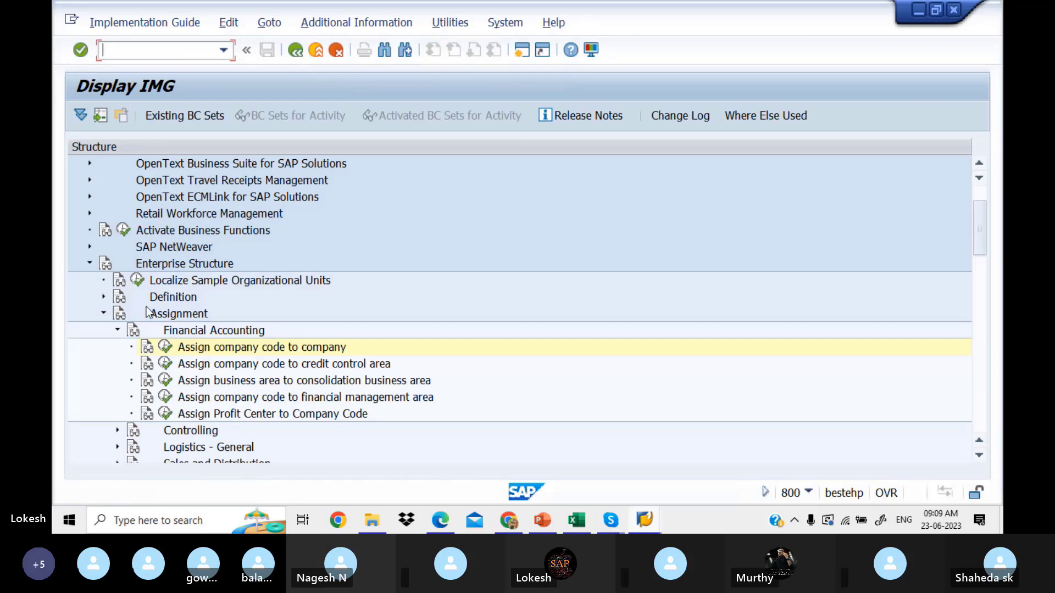
left_click(118, 329)
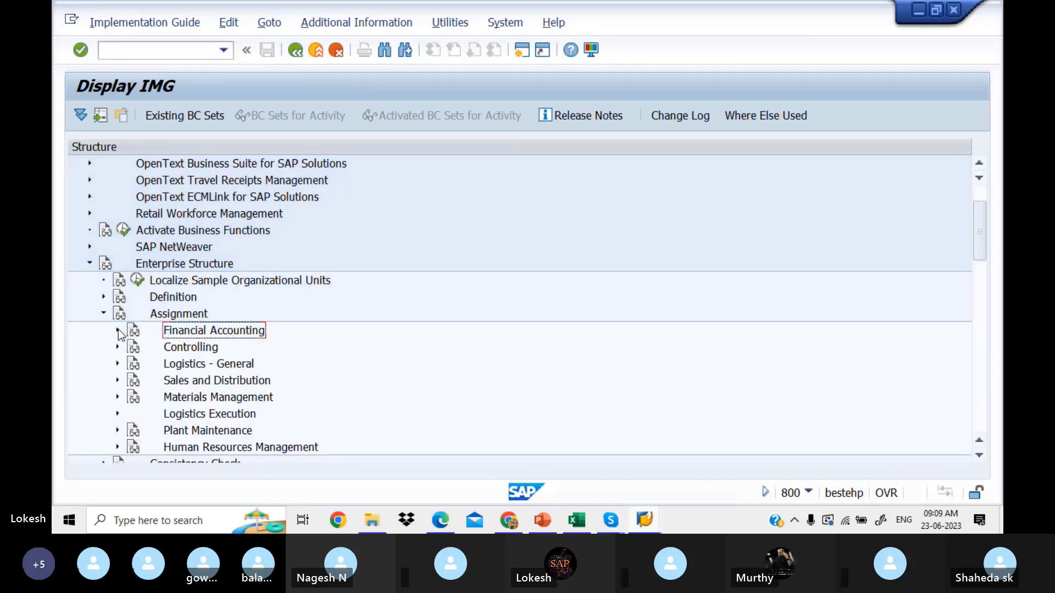
left_click(104, 314)
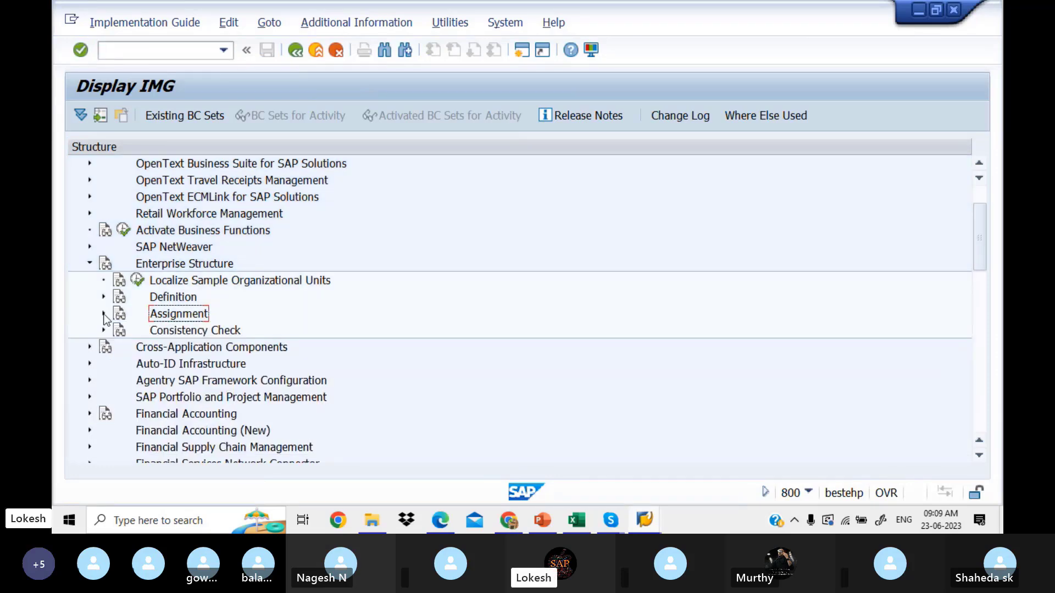
left_click(105, 298)
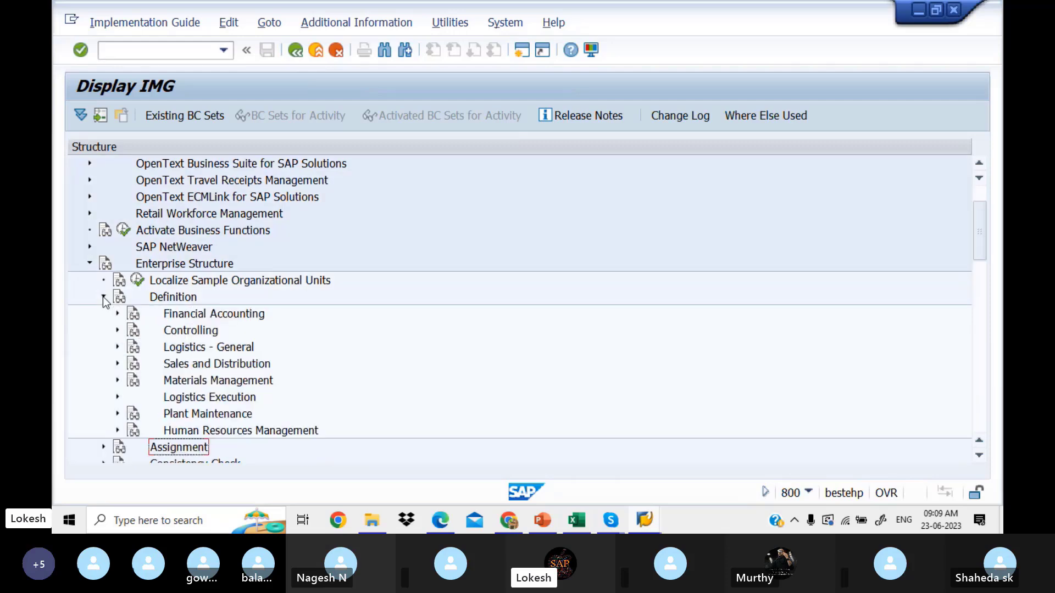
left_click(117, 314)
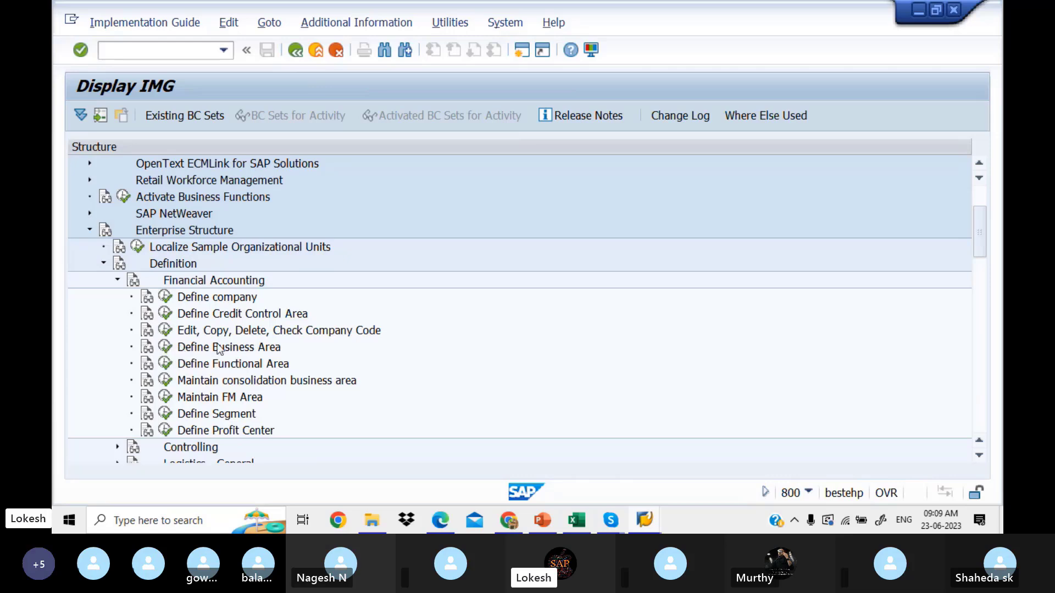
left_click(149, 352)
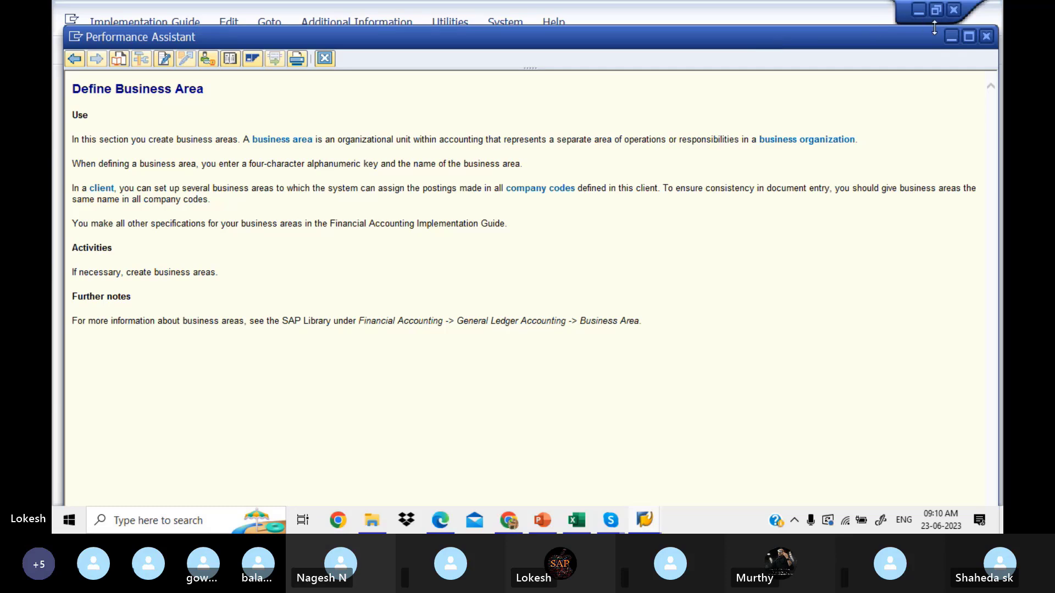
left_click(986, 36)
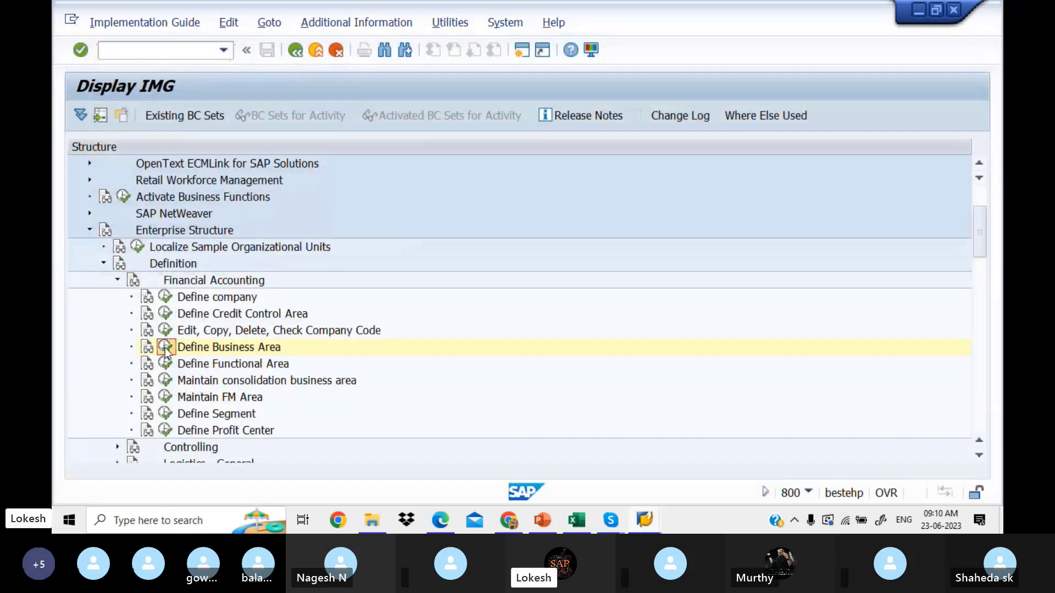
left_click(165, 347)
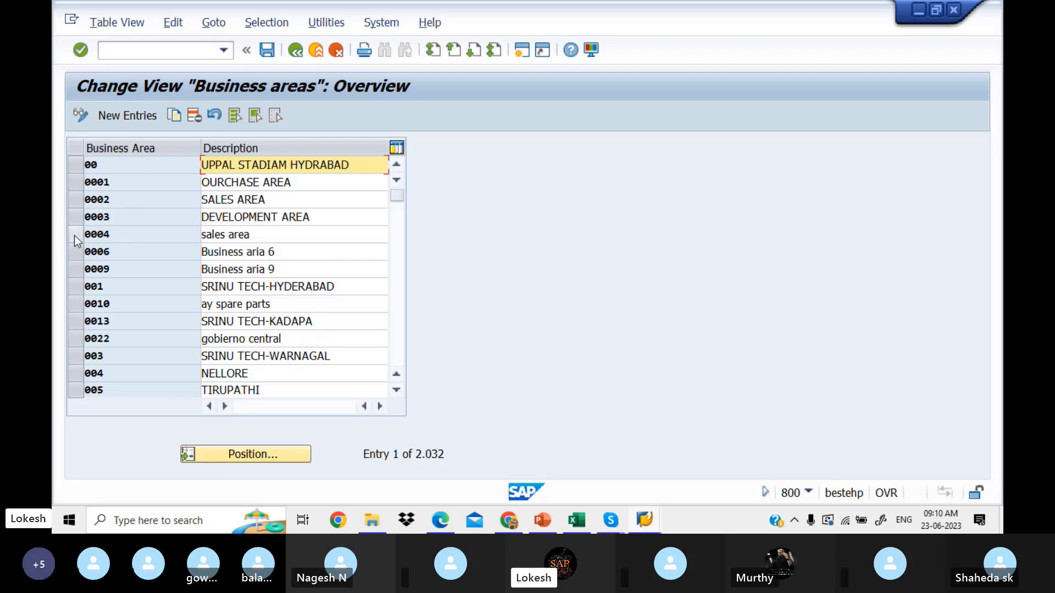
Step: Select business areas 0001, 0002 and 0003 and choose Copy As
left_click(77, 182)
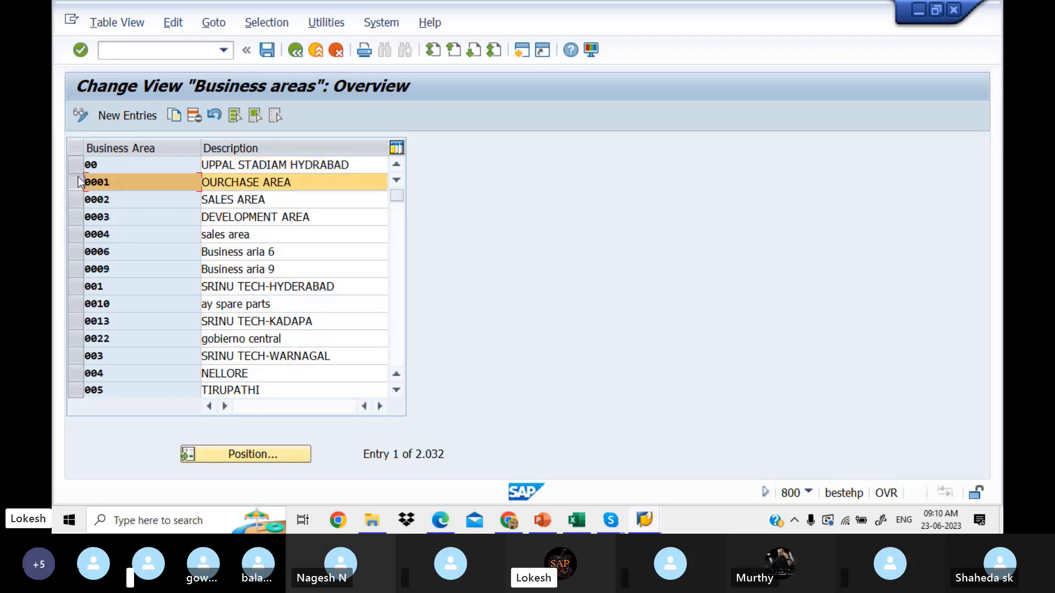
left_click(78, 197)
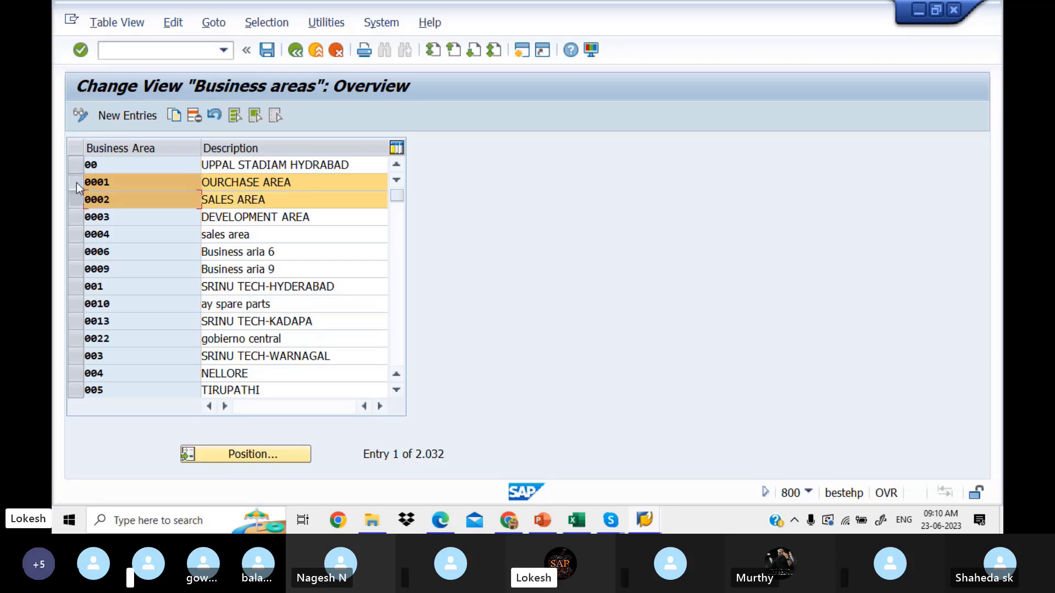
left_click(76, 218)
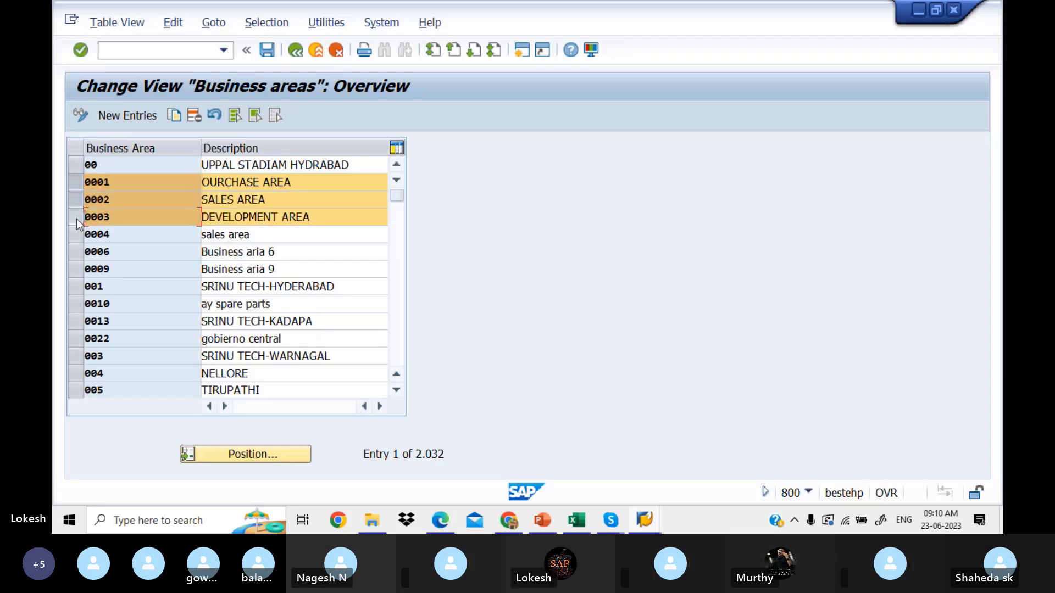
left_click(174, 117)
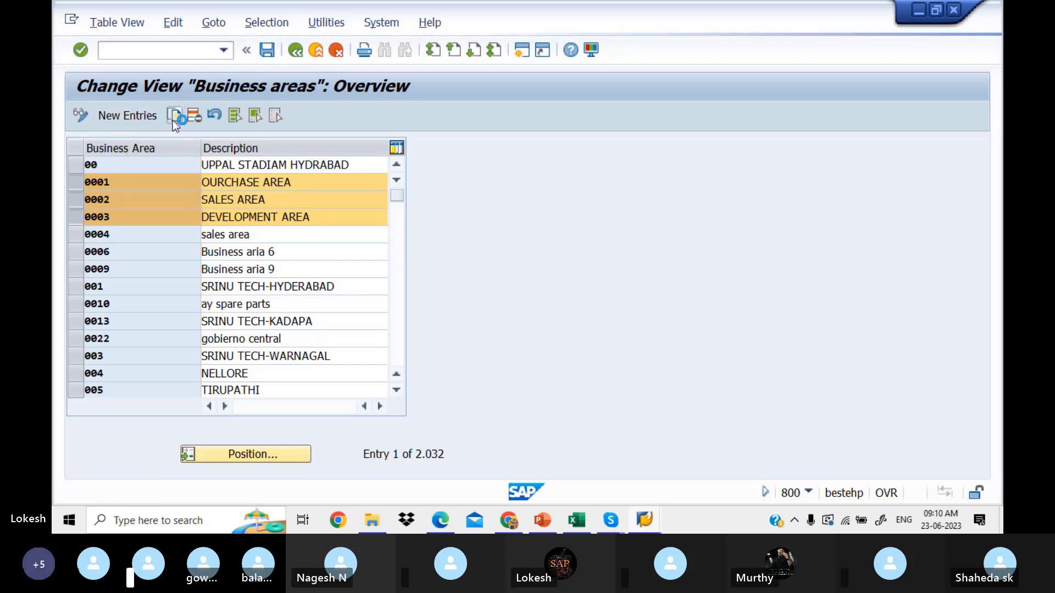
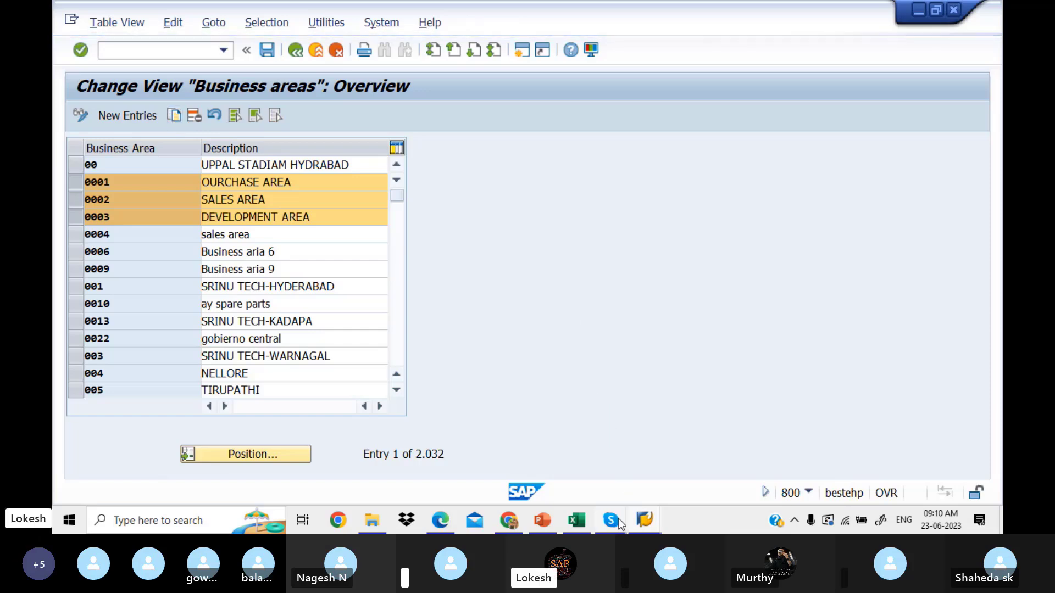
Step: Mute one participant in the Skype call, then go back to SAP's Business areas table
mouse_move(615, 522)
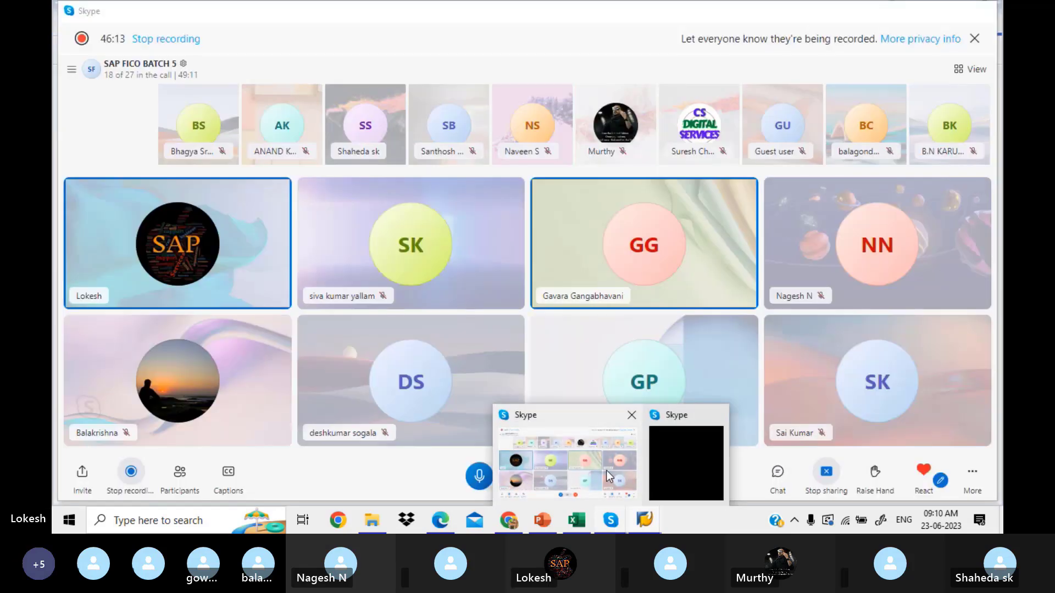
left_click(606, 471)
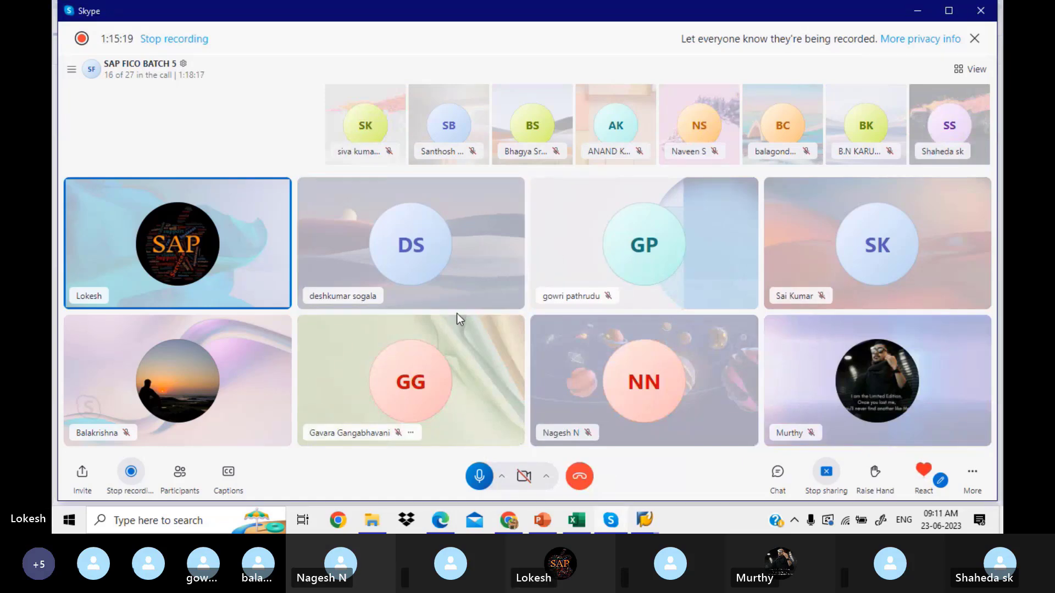
left_click(388, 295)
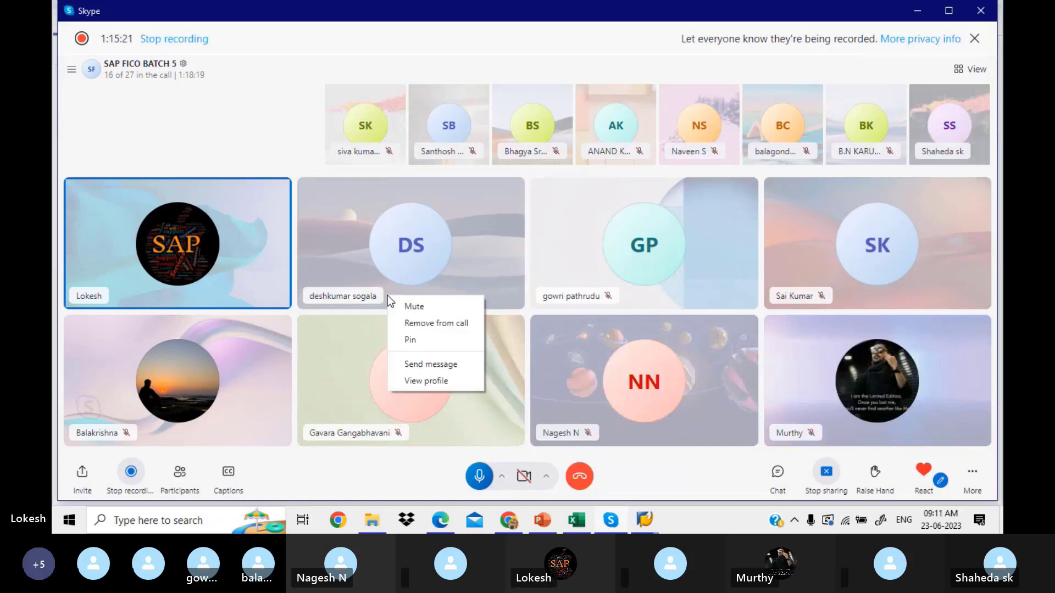
left_click(414, 306)
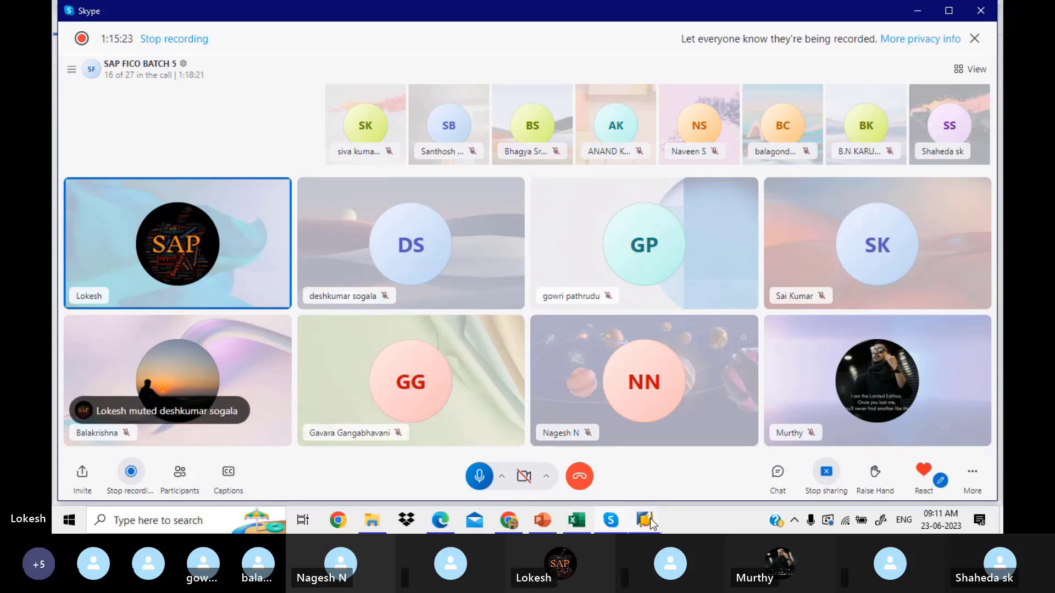
mouse_move(651, 519)
left_click(769, 465)
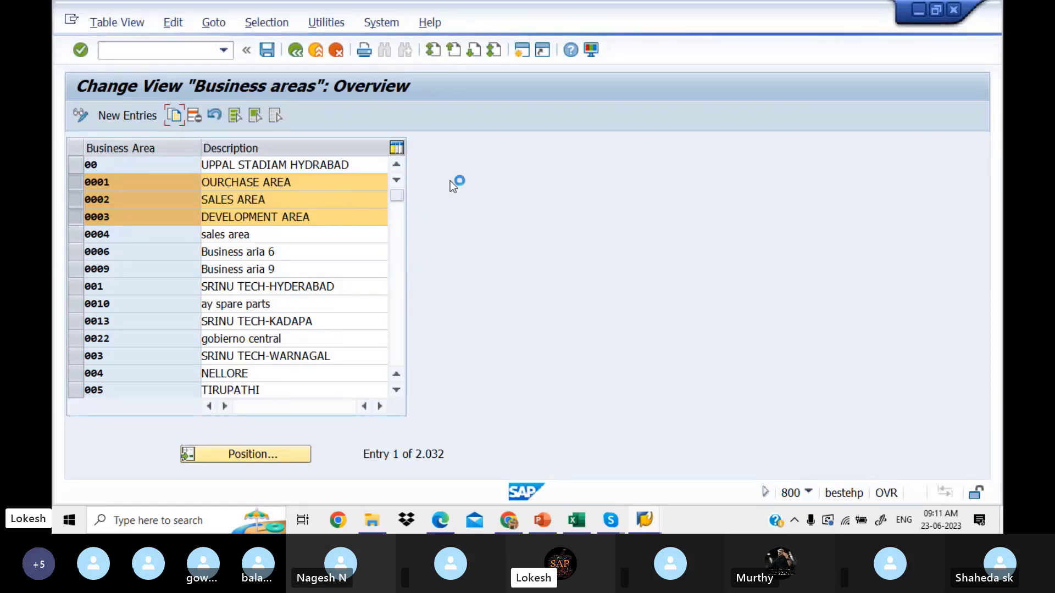
Step: Stop the running SAP transaction and bring up the SAP Logon window
left_click(71, 22)
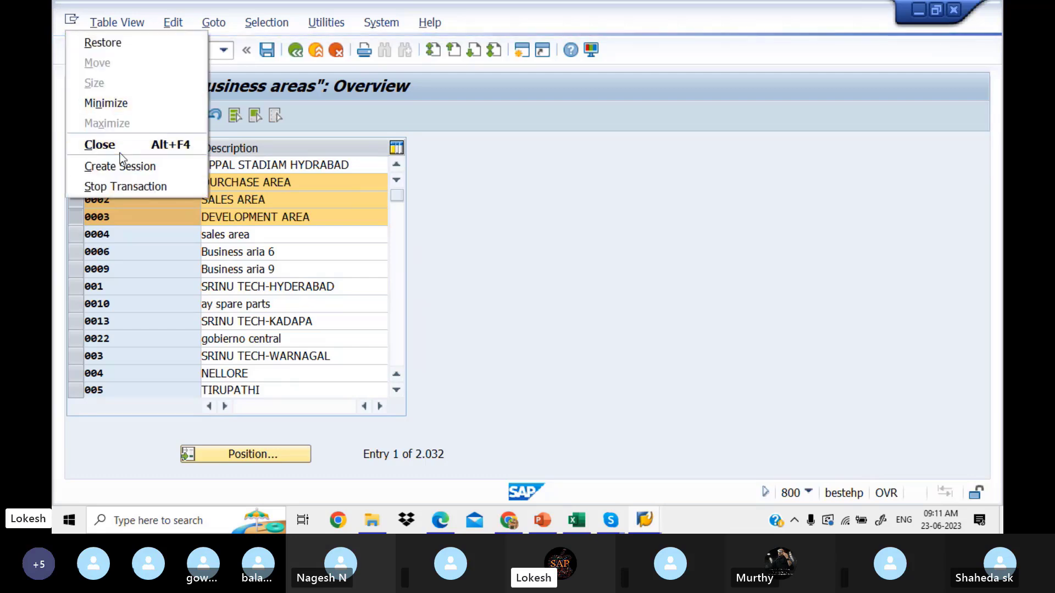
left_click(144, 187)
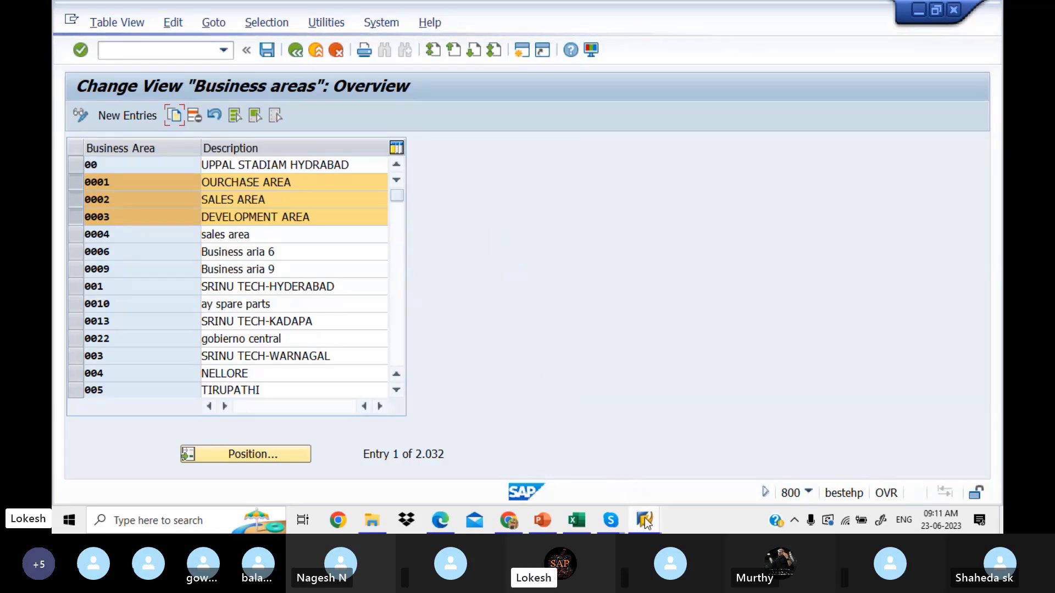
mouse_move(646, 520)
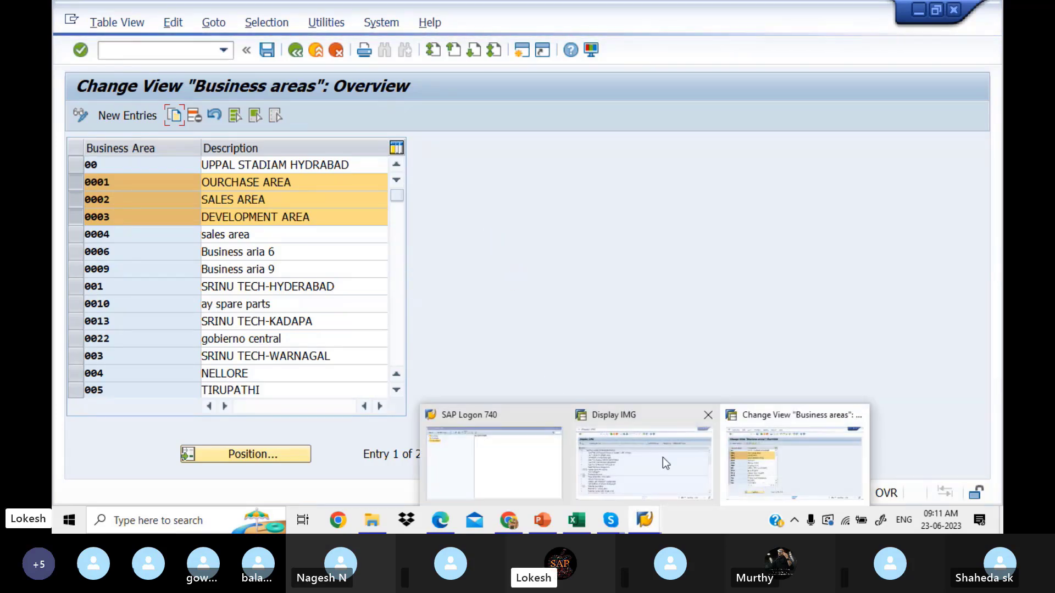
left_click(645, 457)
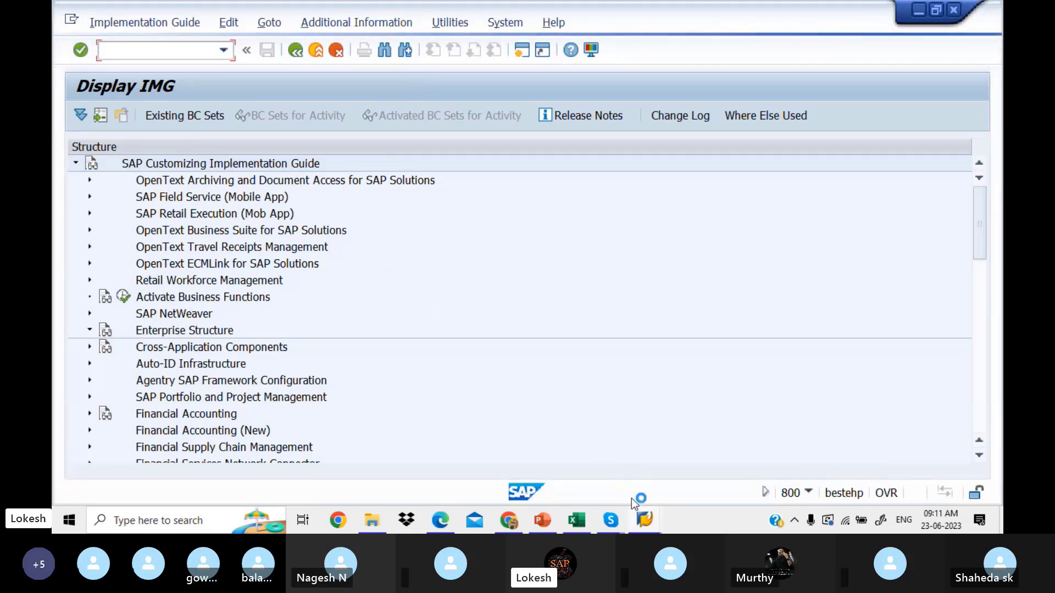
mouse_move(645, 519)
mouse_move(772, 456)
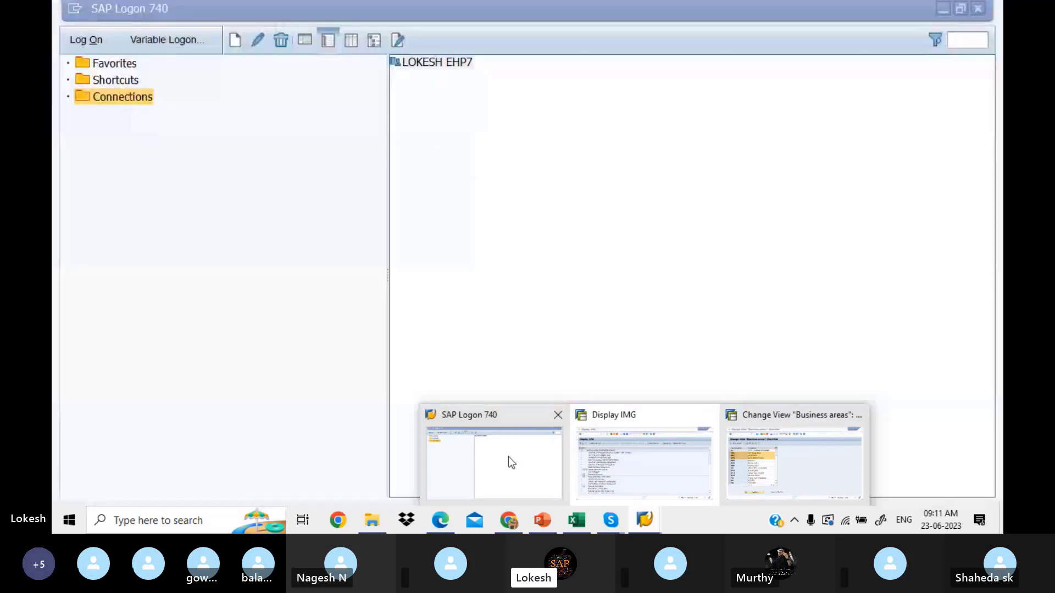
left_click(509, 458)
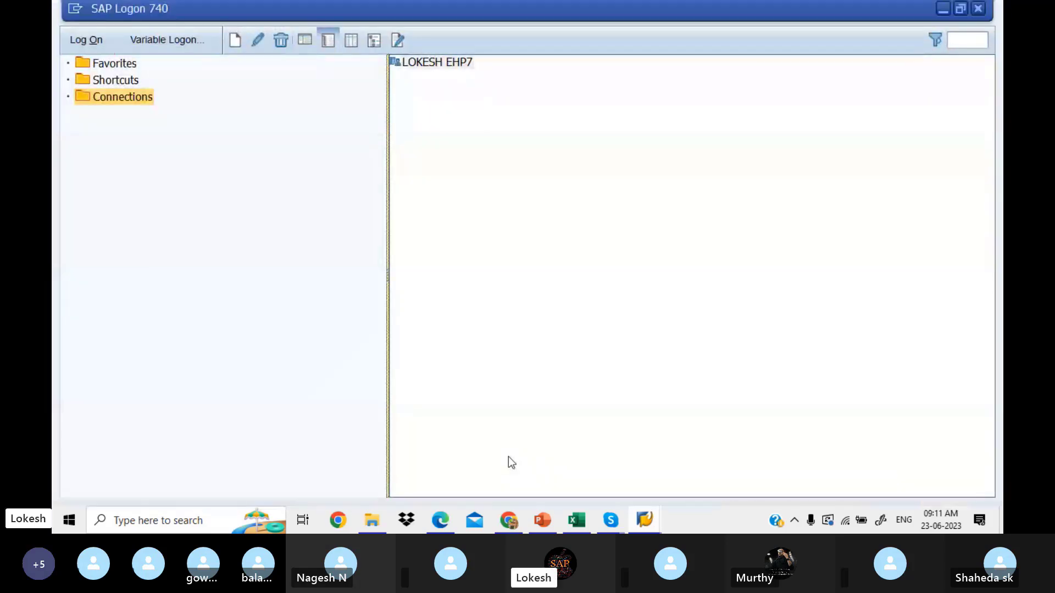
Step: Log on to client 800 with the saved user, continue past the existing session, and run SPRO
left_click(97, 43)
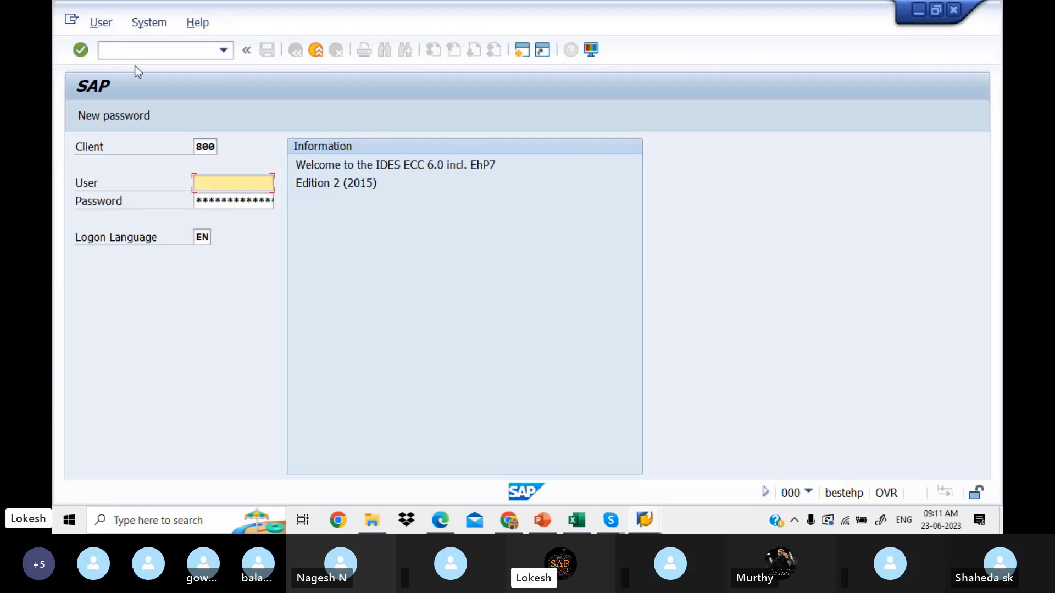
key("BackSpace")
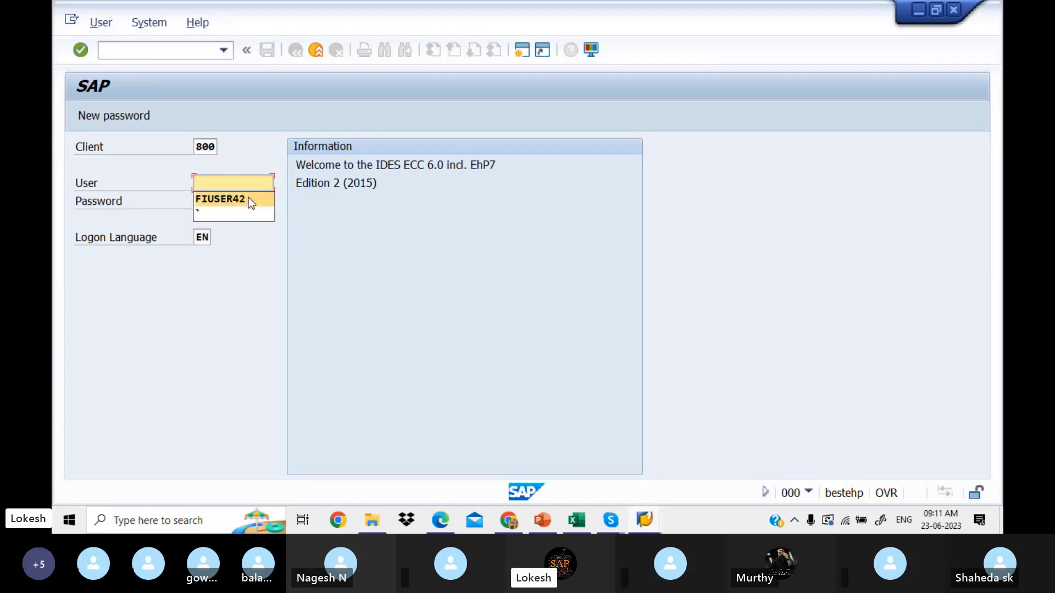
left_click(244, 197)
left_click(234, 200)
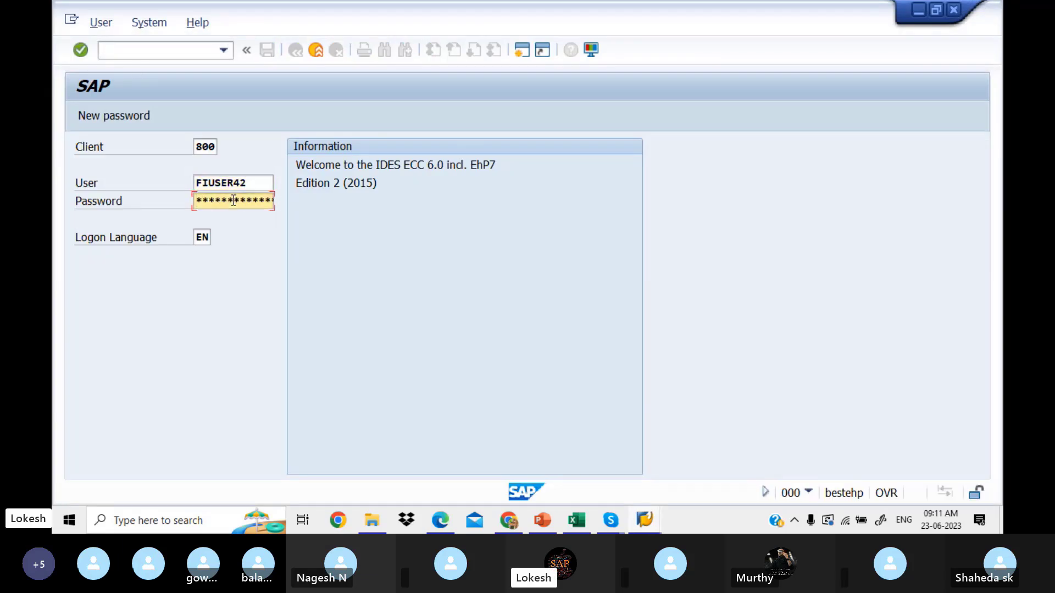
type("******")
key("Return")
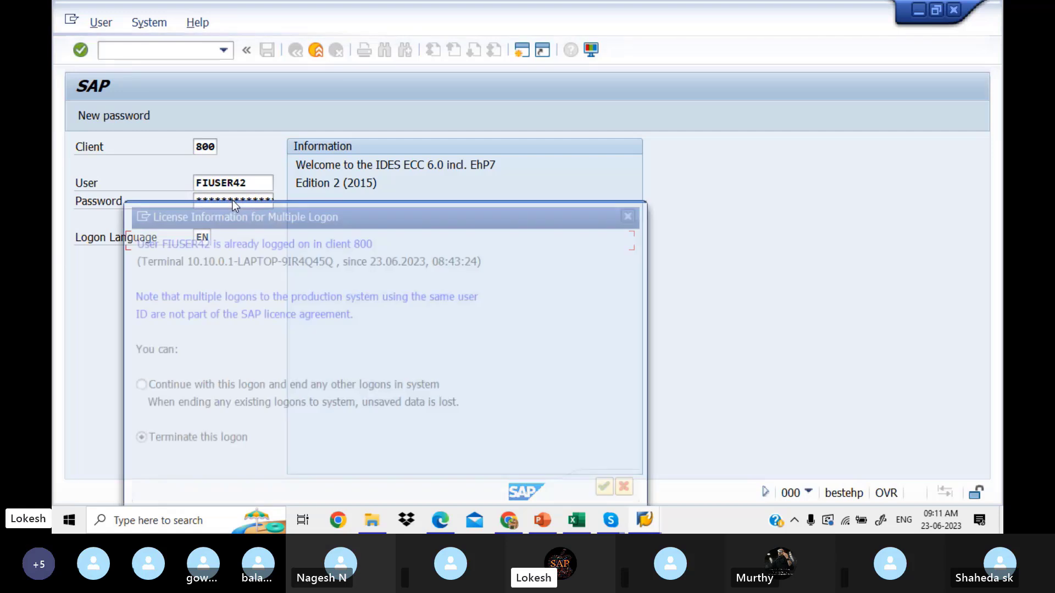
left_click(135, 386)
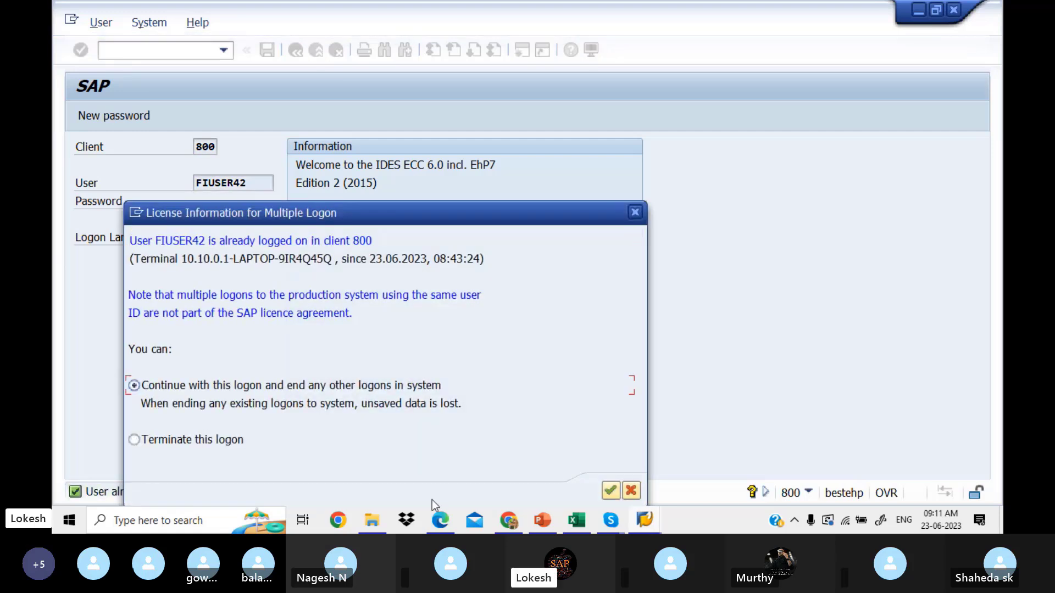
left_click(609, 491)
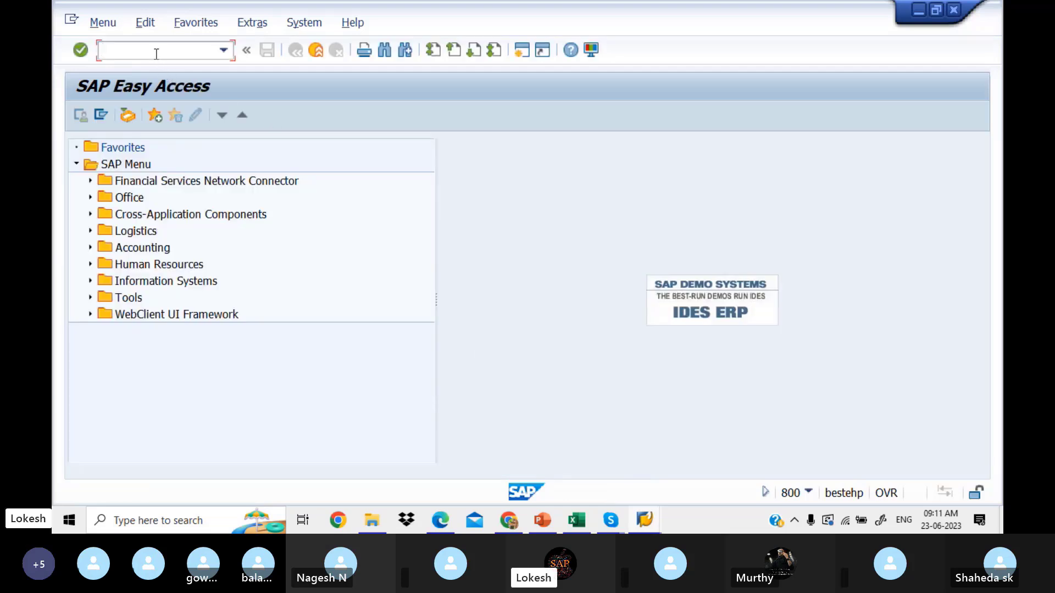
type("SPRO")
key("Return")
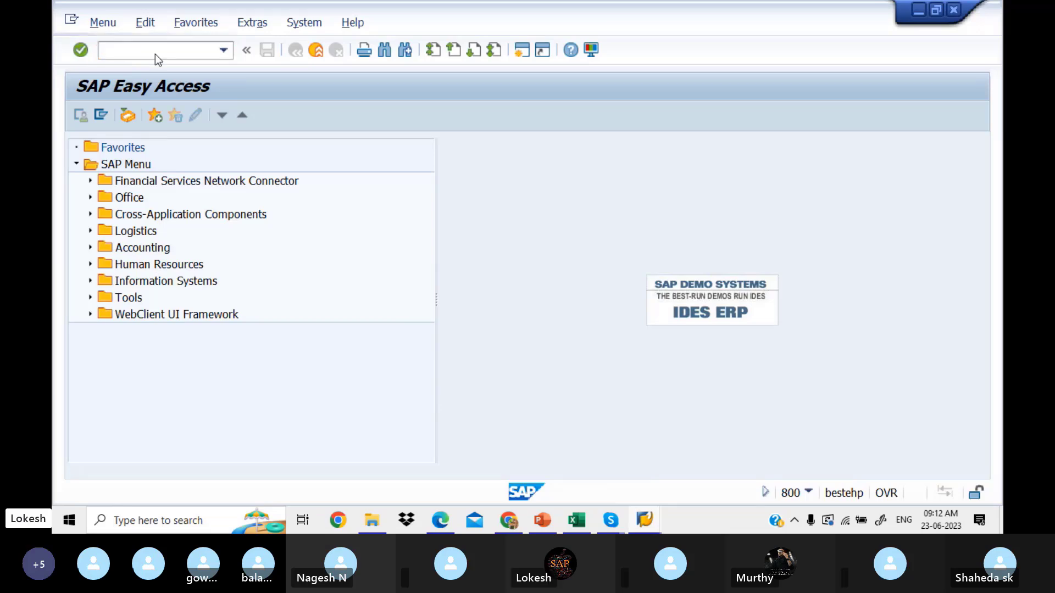
Step: Open Define Business Area via SAP Reference IMG > Enterprise Structure > Definition > Financial Accounting
left_click(134, 117)
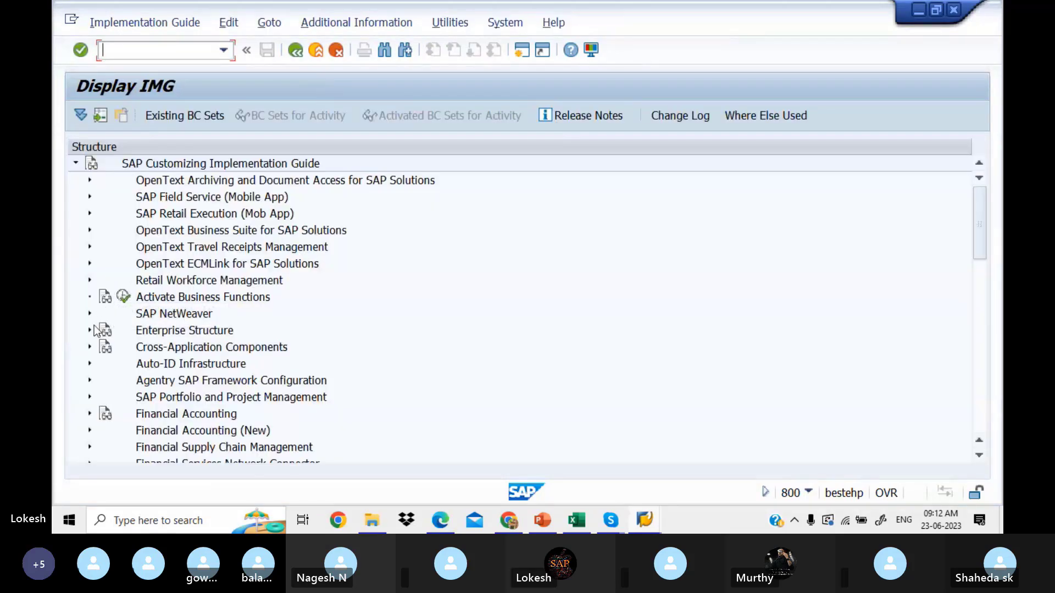
left_click(91, 331)
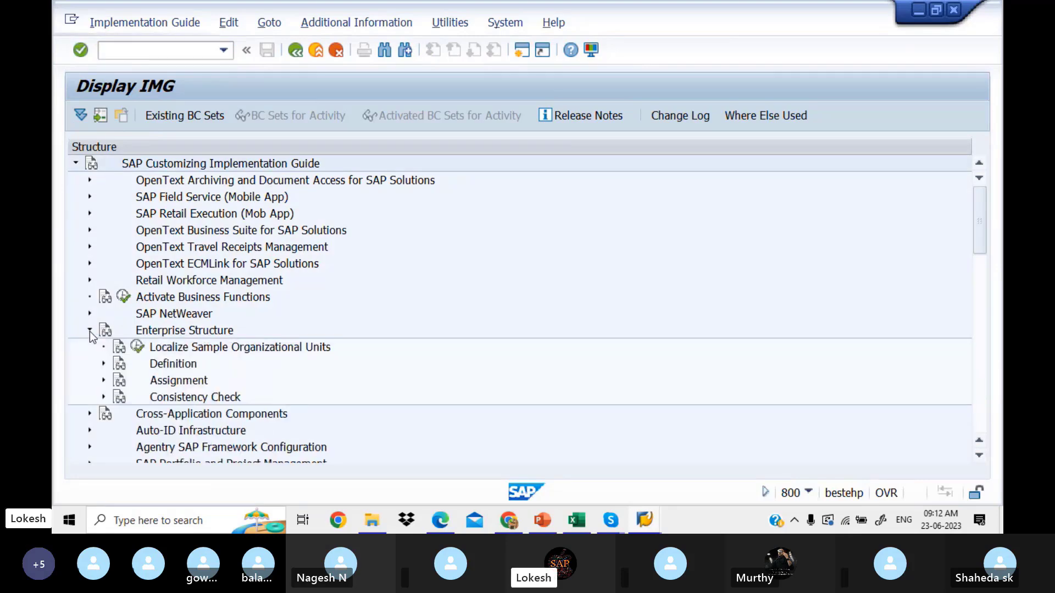
left_click(104, 365)
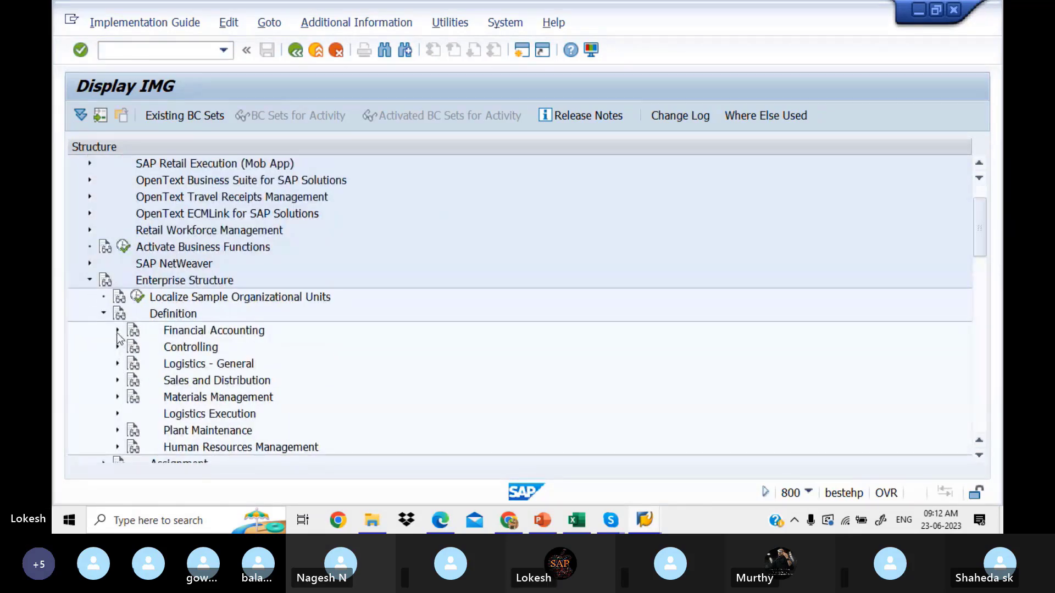
left_click(118, 331)
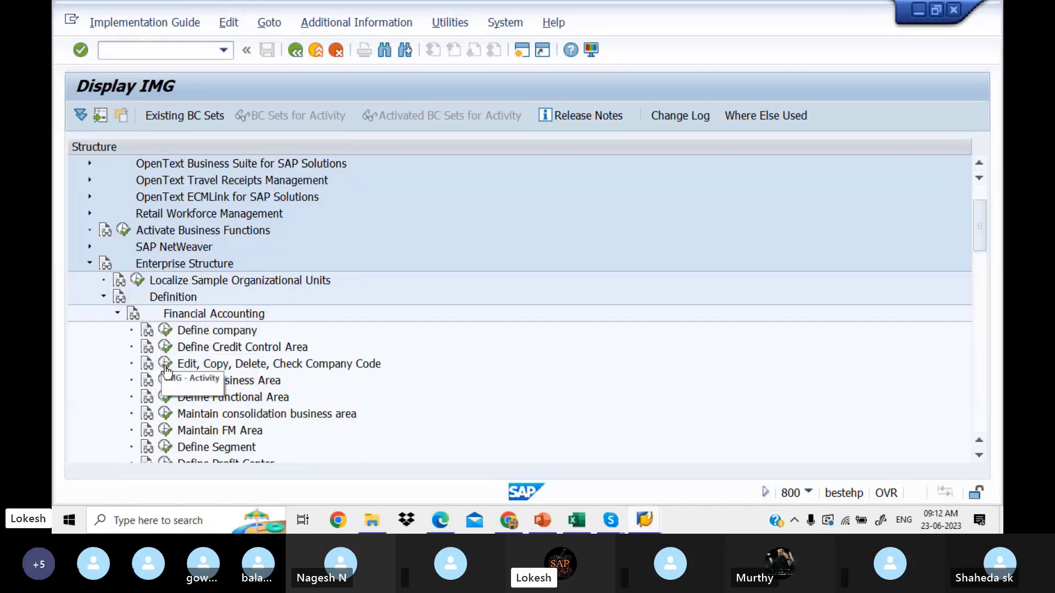
left_click(165, 381)
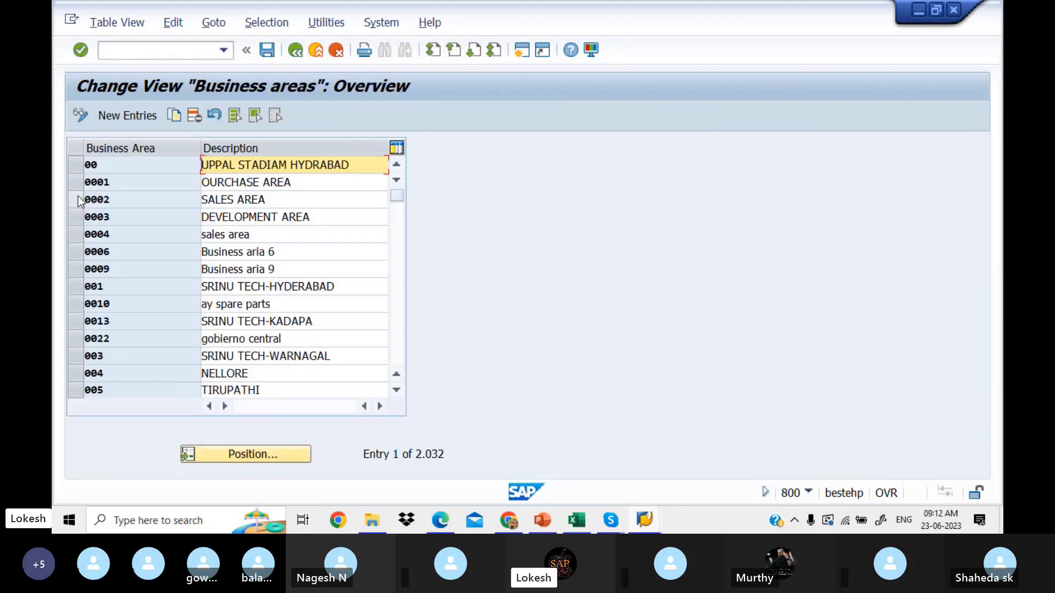
Step: Select business areas 0001, 0002 and 0003
left_click(78, 198)
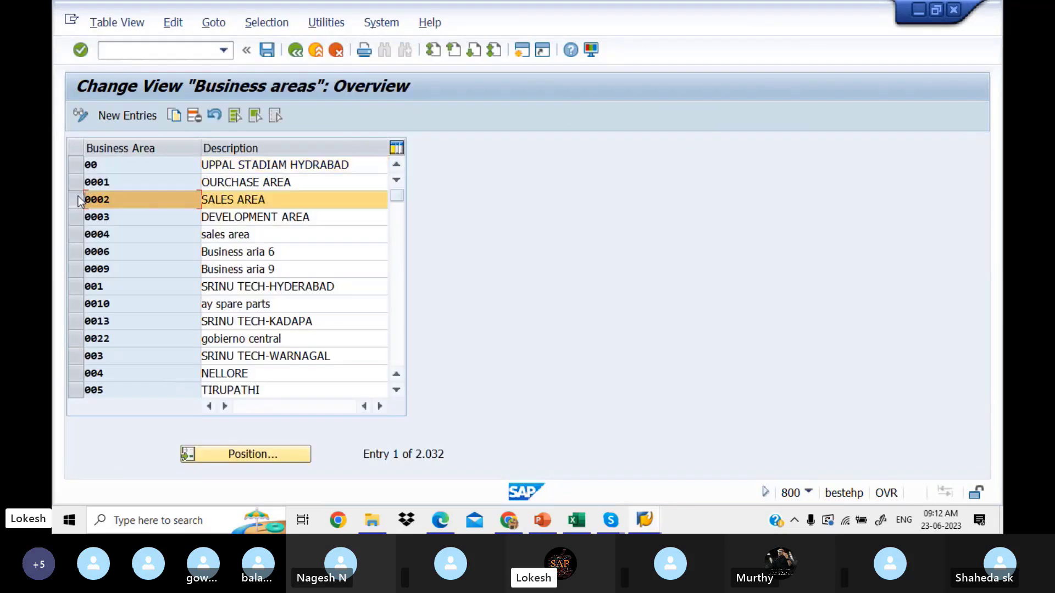
left_click(75, 182, "ctrl")
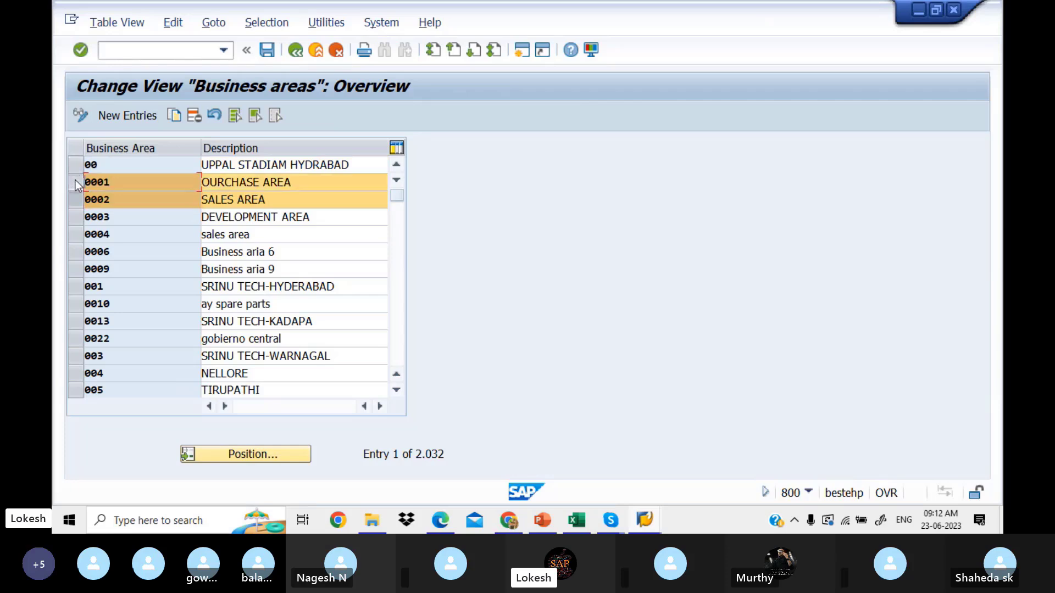
left_click(77, 216, "ctrl")
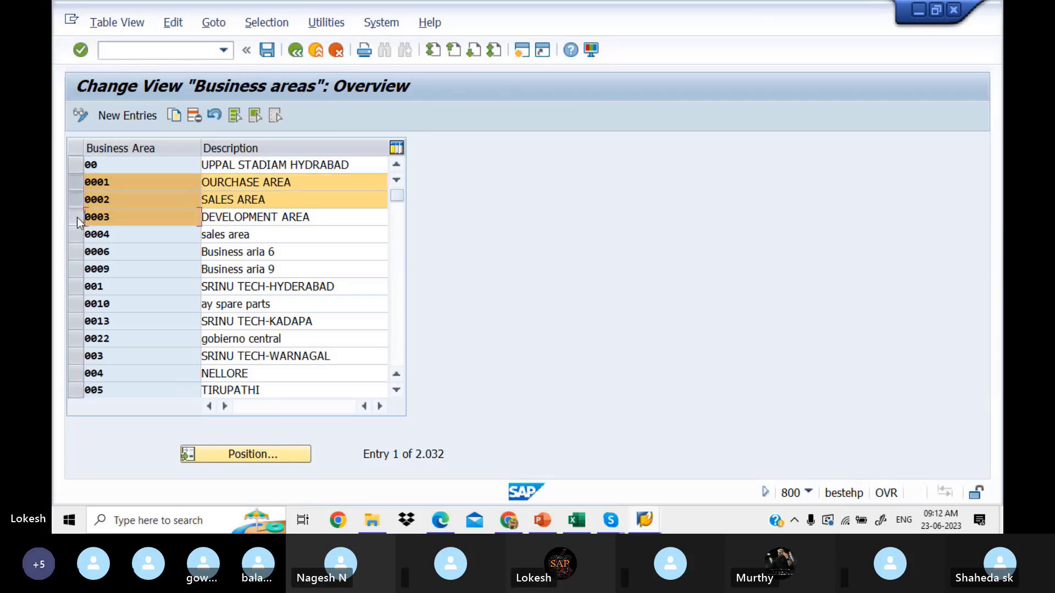
Step: Copy the selection, renaming the first entry LIT1 with description BISINESS AREA ITI
left_click(175, 116)
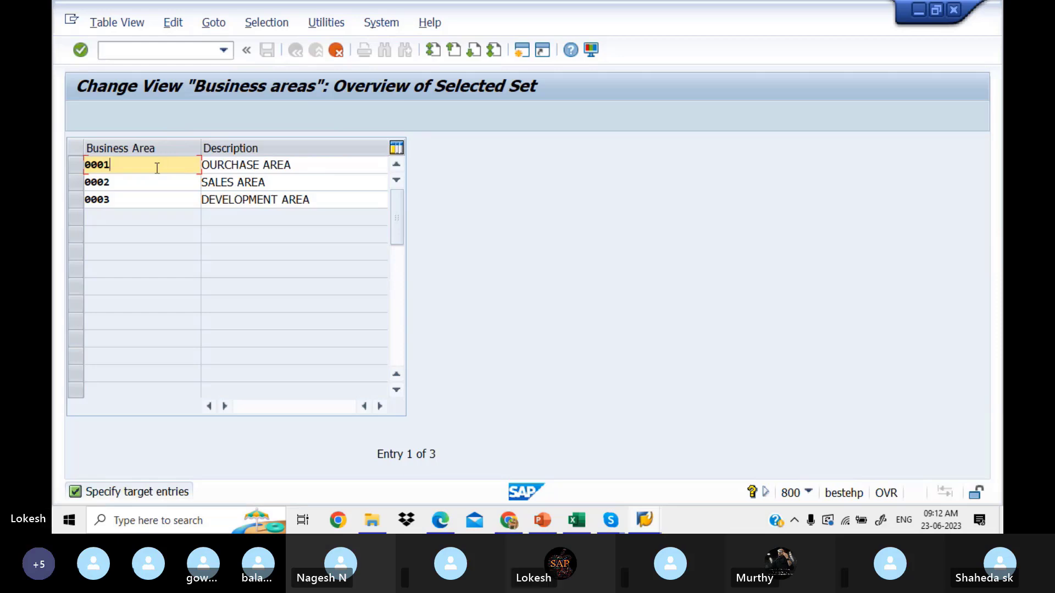
key("BackSpace")
key("BackSpace")
key("BackSpace")
key("BackSpace")
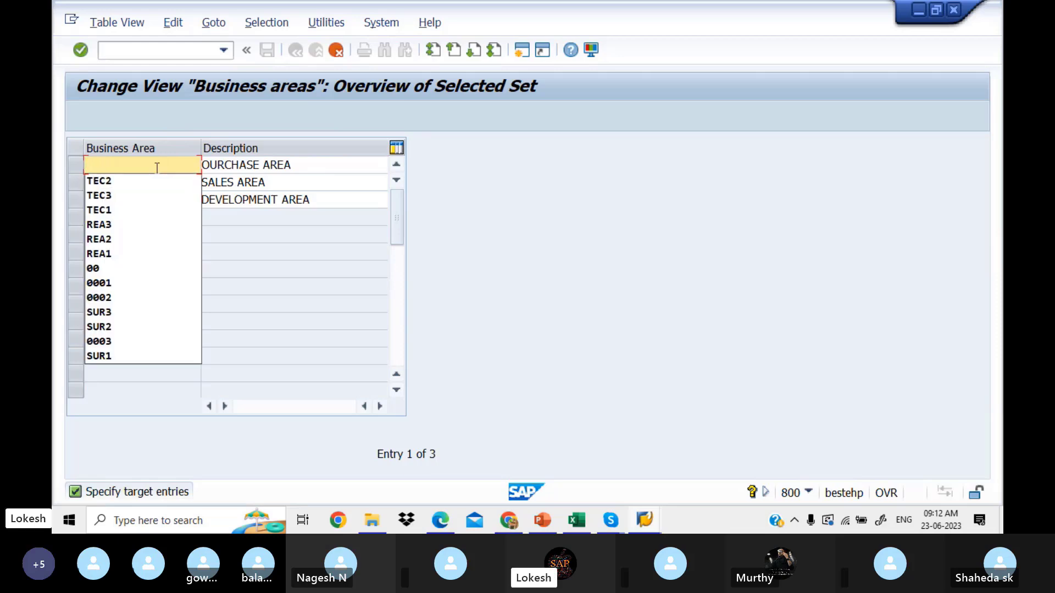
type("LIT1")
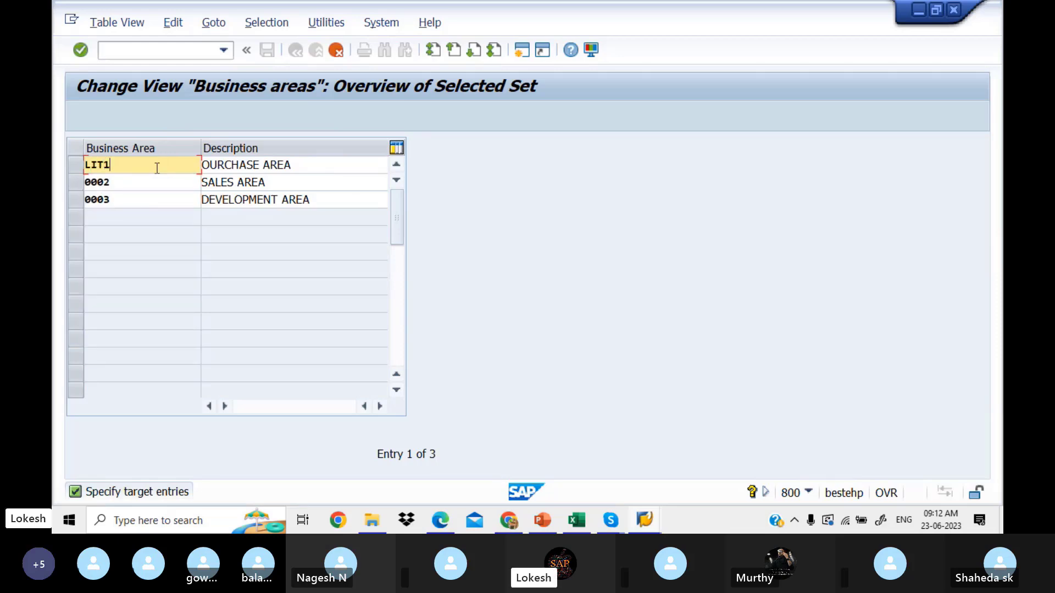
left_click(311, 165)
left_click_drag(311, 165, 188, 160)
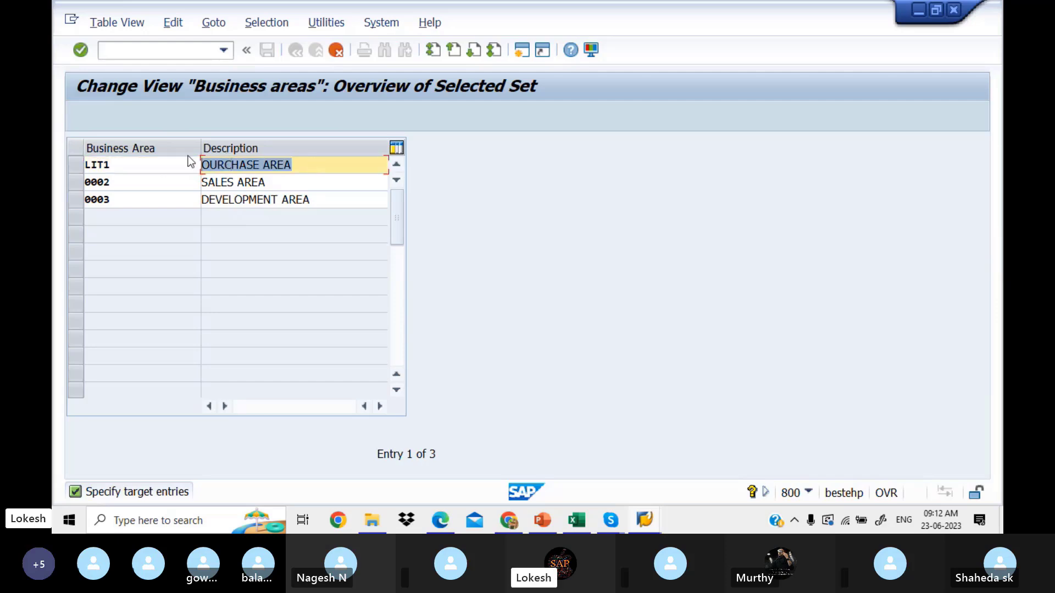
key("BackSpace")
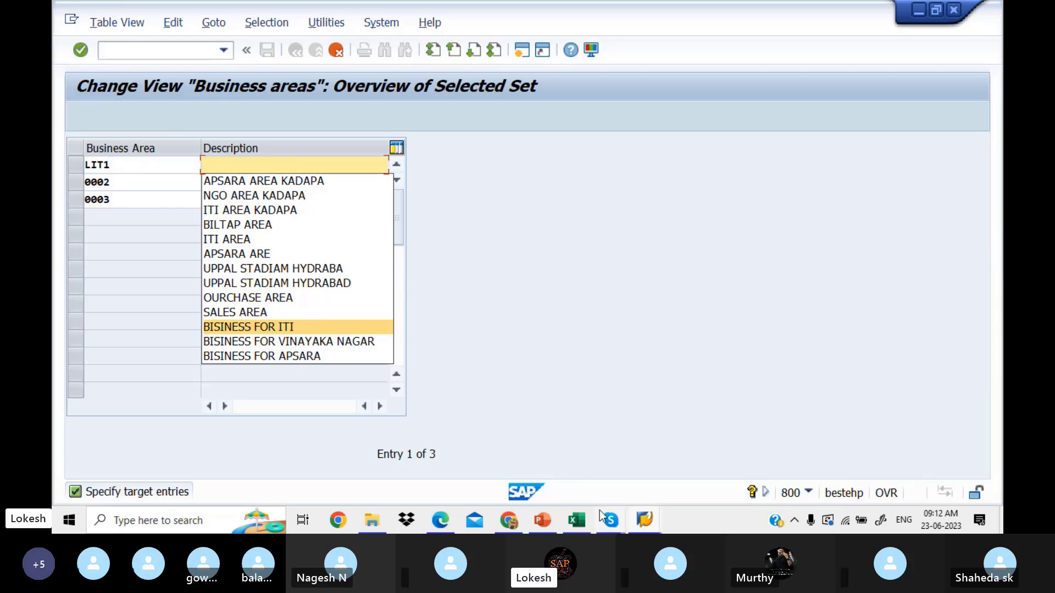
left_click(442, 522)
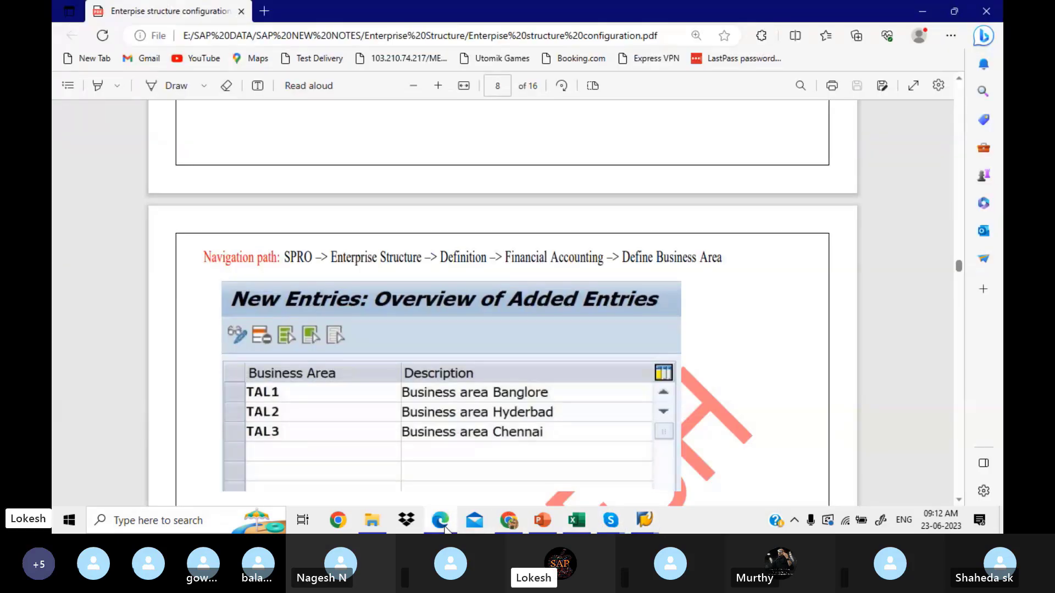
left_click(443, 523)
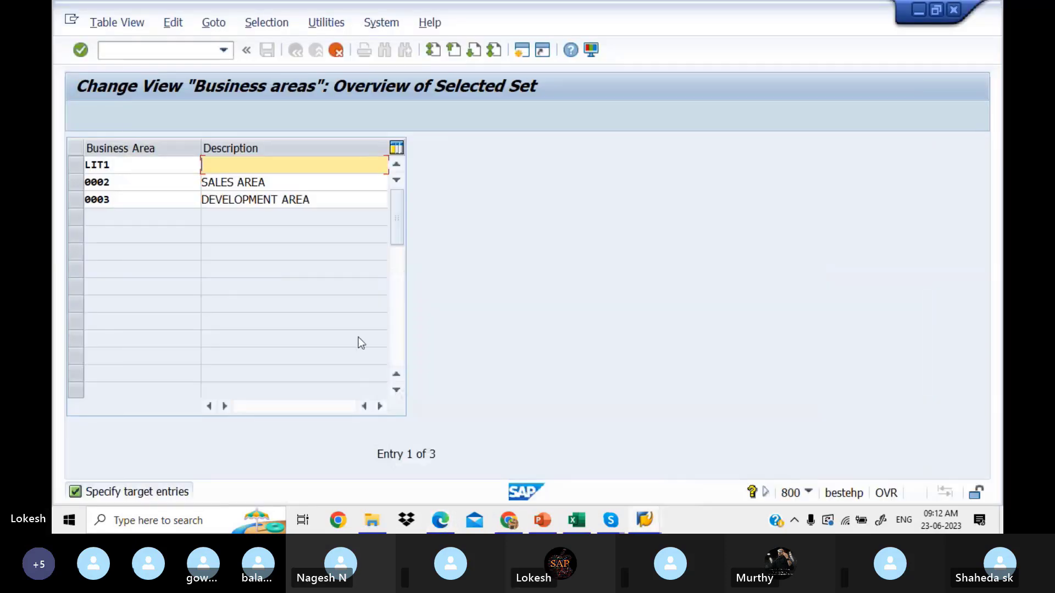
type("B")
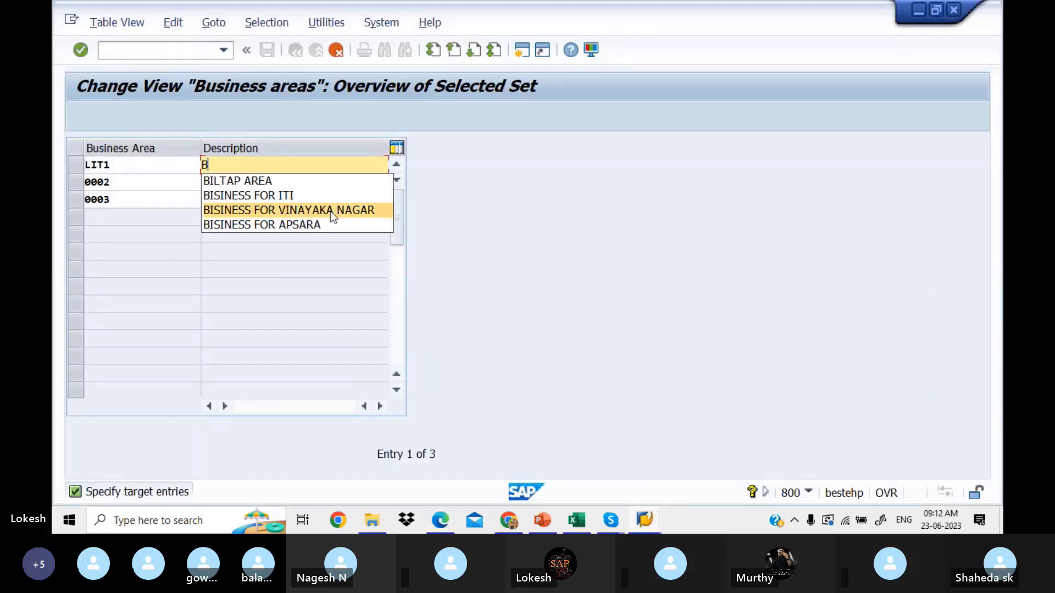
left_click(320, 225)
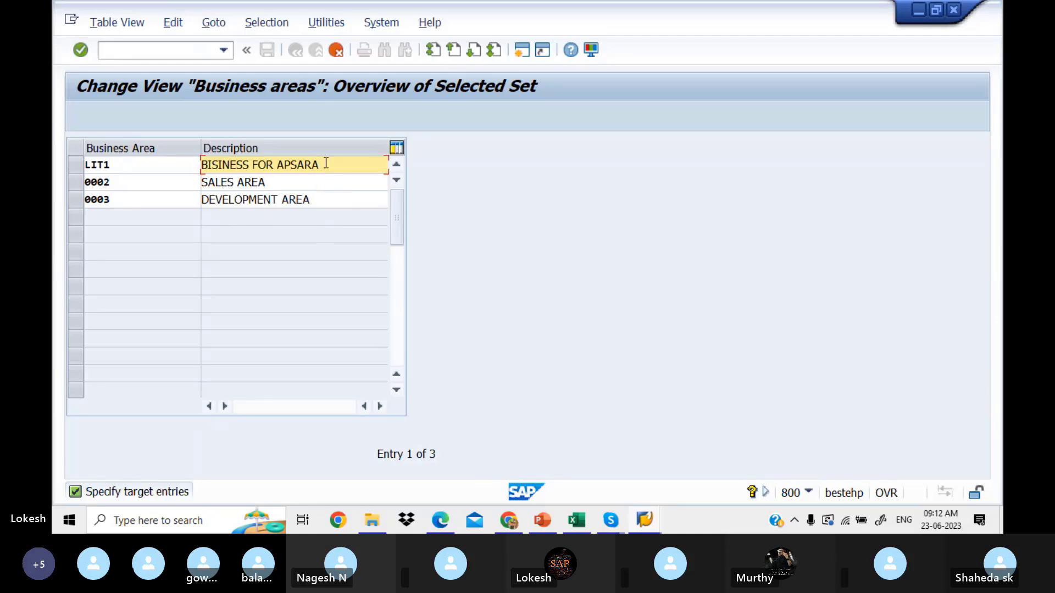
key("BackSpace")
key("BackSpace")
key("BackSpace")
key("BackSpace")
key("BackSpace")
key("BackSpace")
key("BackSpace")
key("BackSpace")
key("BackSpace")
key("BackSpace")
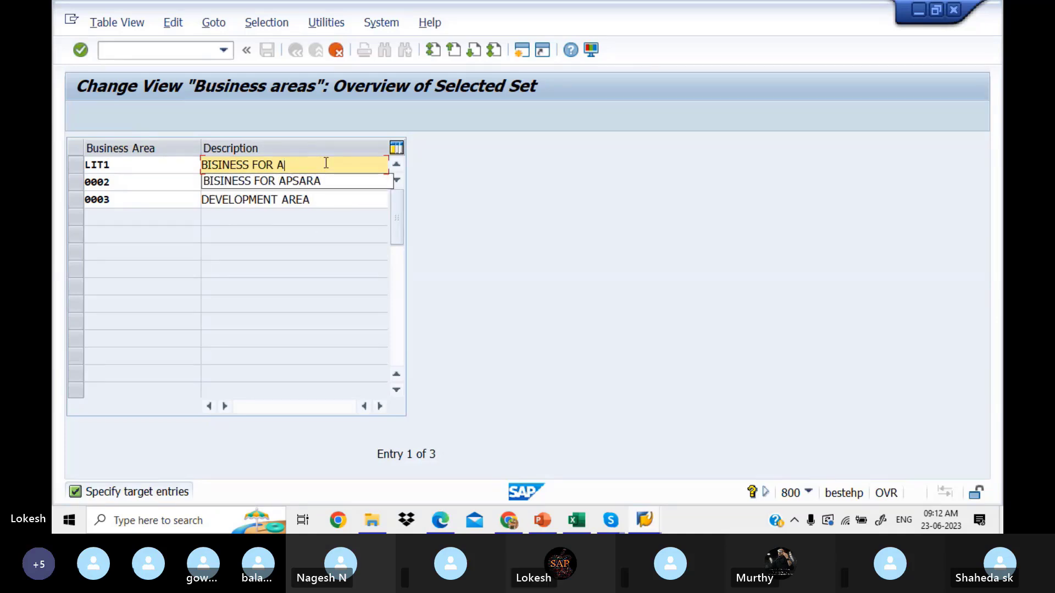
type("AREA")
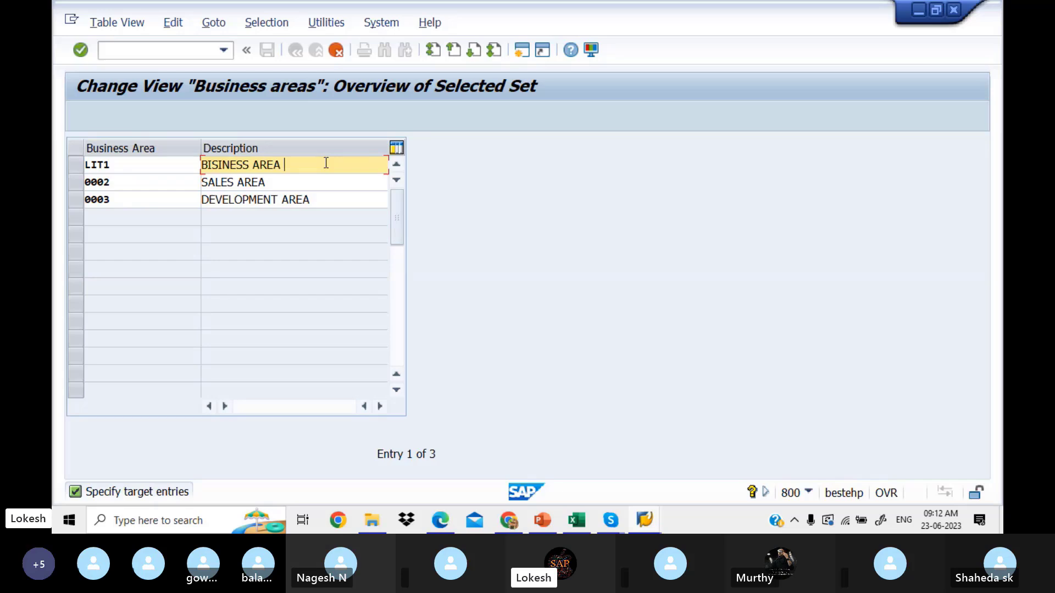
type("ITI")
Step: Change the second copied row's description to BISINESS AREA APSARA
left_click(301, 183)
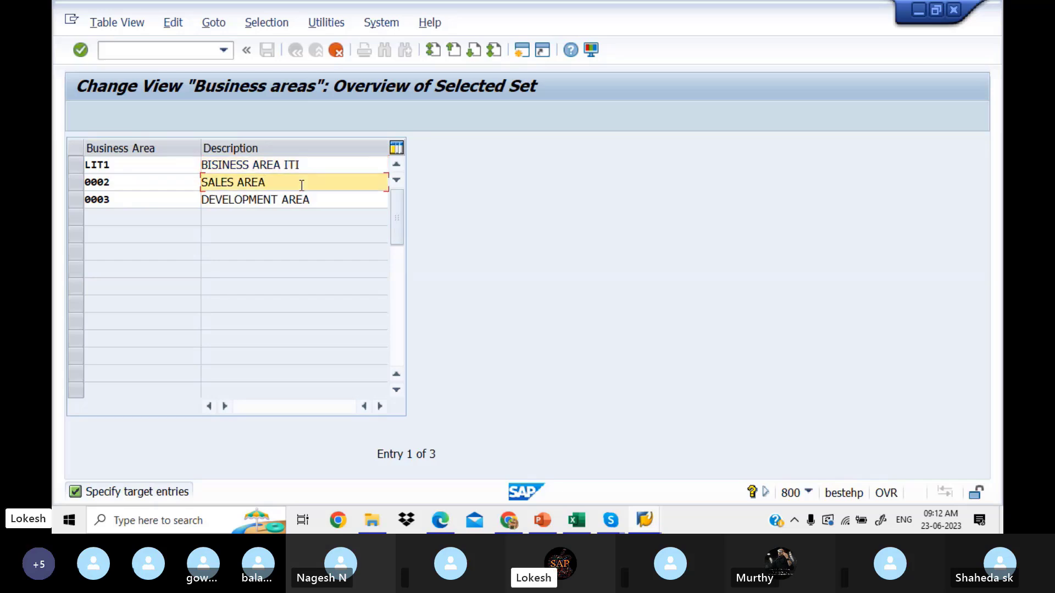
key("BackSpace")
key("BackSpace")
key("BackSpace")
key("BackSpace")
key("BackSpace")
key("BackSpace")
key("BackSpace")
key("BackSpace")
key("BackSpace")
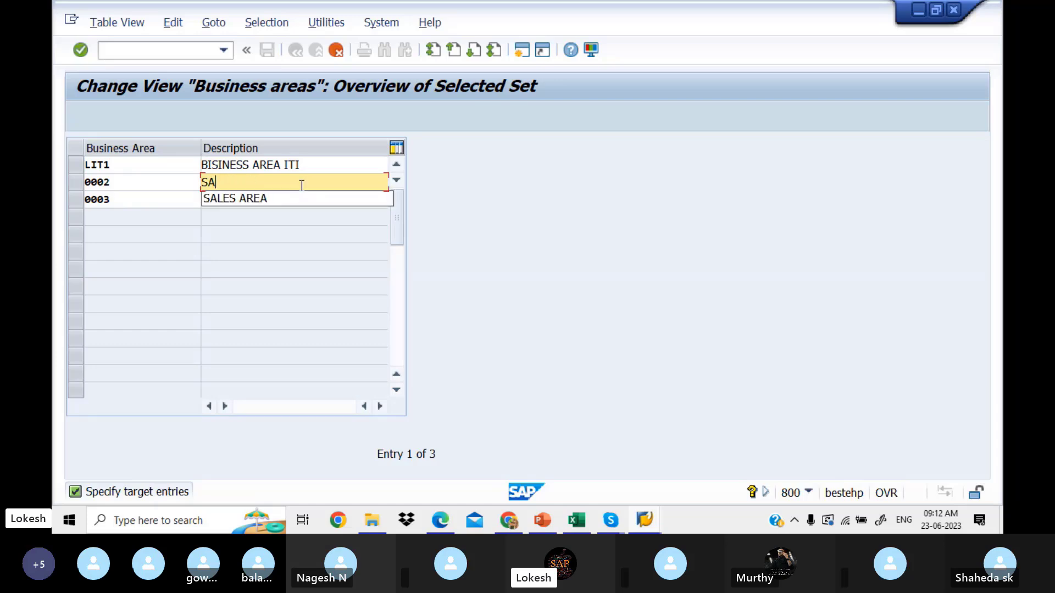
key("BackSpace")
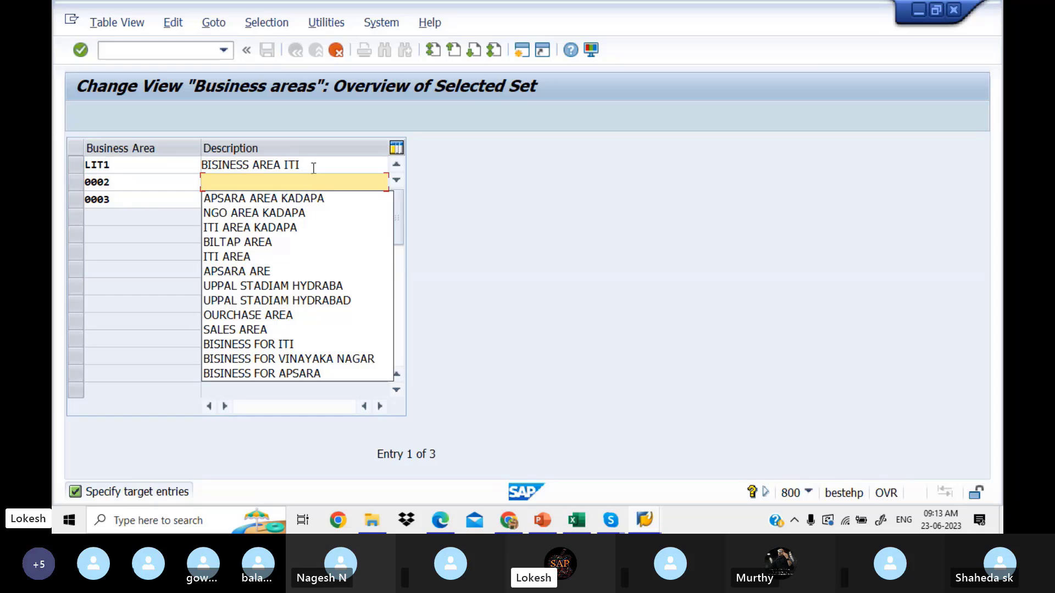
left_click(311, 166)
left_click_drag(311, 166, 174, 158)
key("ctrl+c")
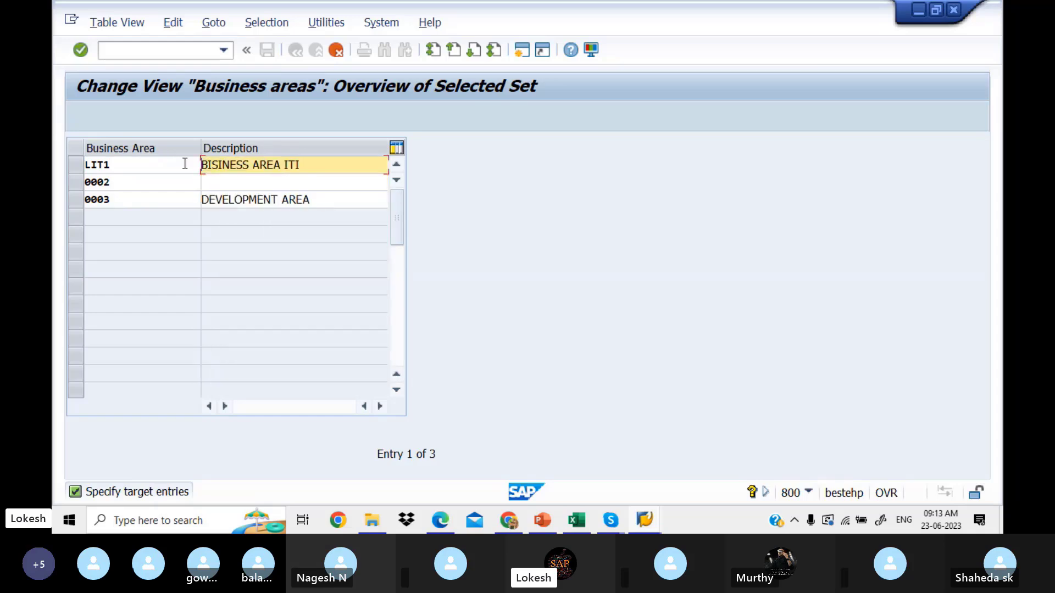
left_click(240, 185)
key("ctrl+v")
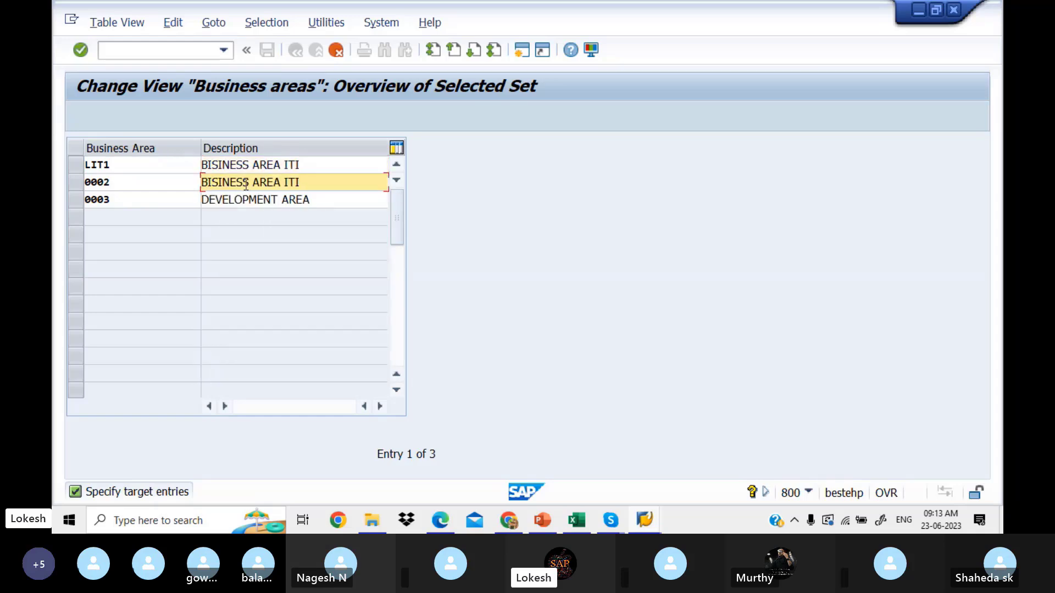
key("BackSpace")
key("BackSpace")
key("BackSpace")
type("APSARA")
Step: Change the third copied row's description to BISINESS AREA NGO
left_click_drag(337, 181, 182, 164)
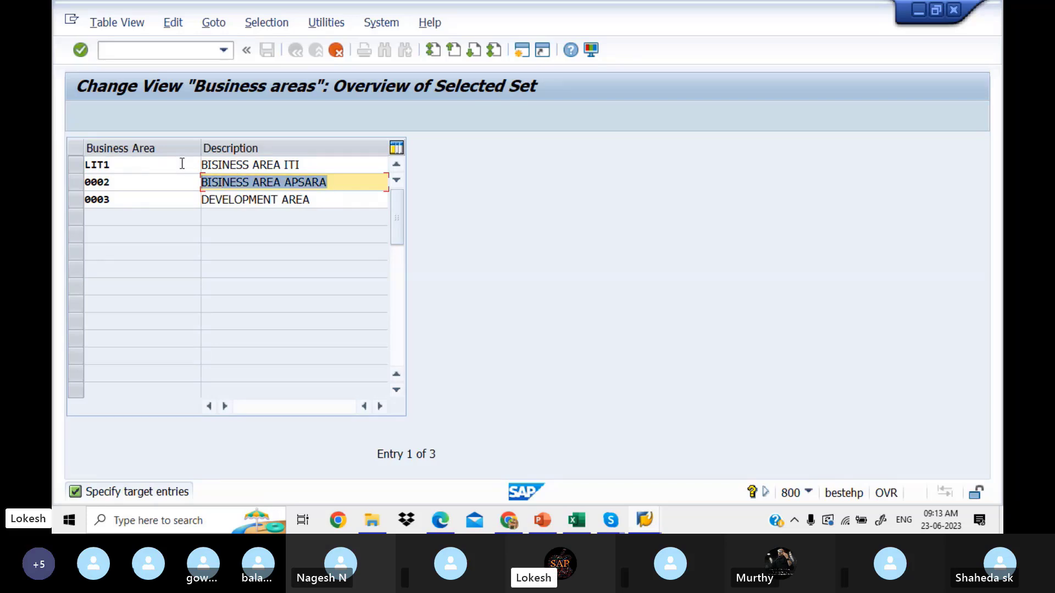
key("ctrl+c")
left_click_drag(336, 206, 134, 180)
key("ctrl+v")
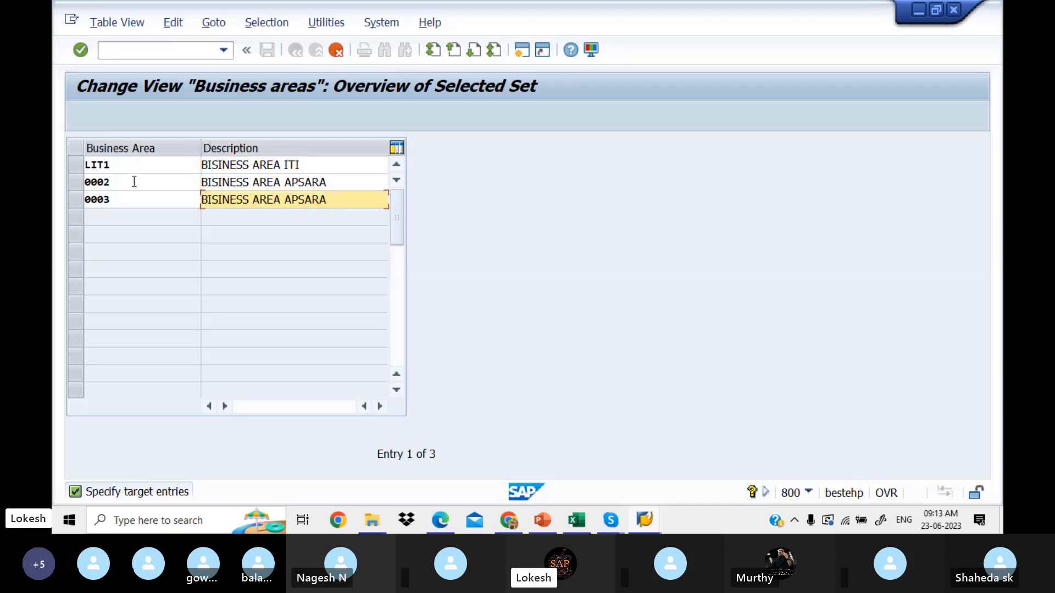
key("BackSpace")
key("BackSpace")
key("BackSpace")
key("BackSpace")
key("BackSpace")
key("BackSpace")
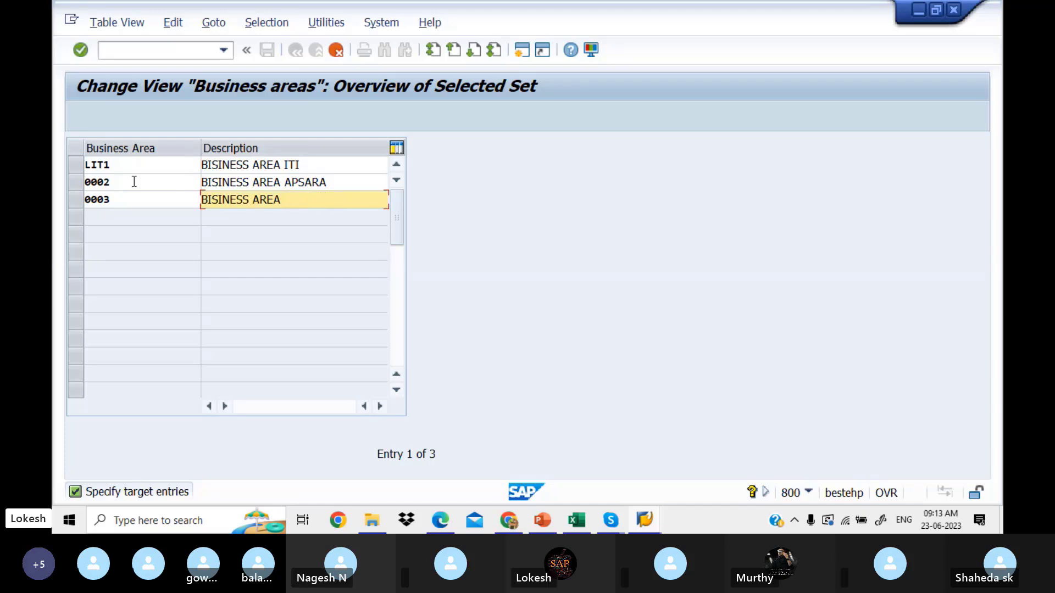
type("NO")
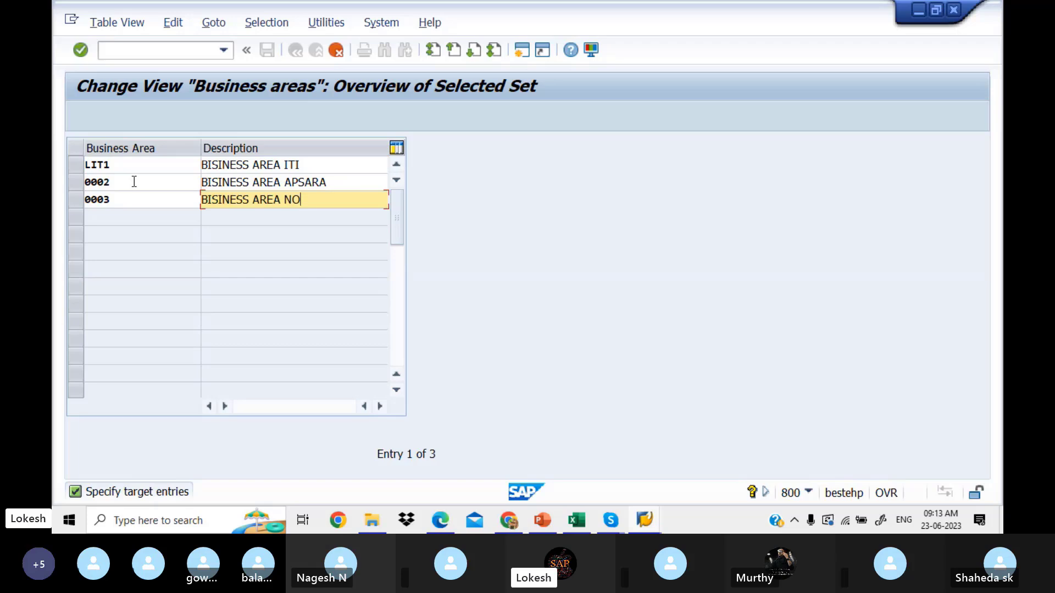
key("BackSpace")
type("GO")
Step: Rename the second and third keys to LIT2 and LIT3 and confirm the copy
left_click(130, 182)
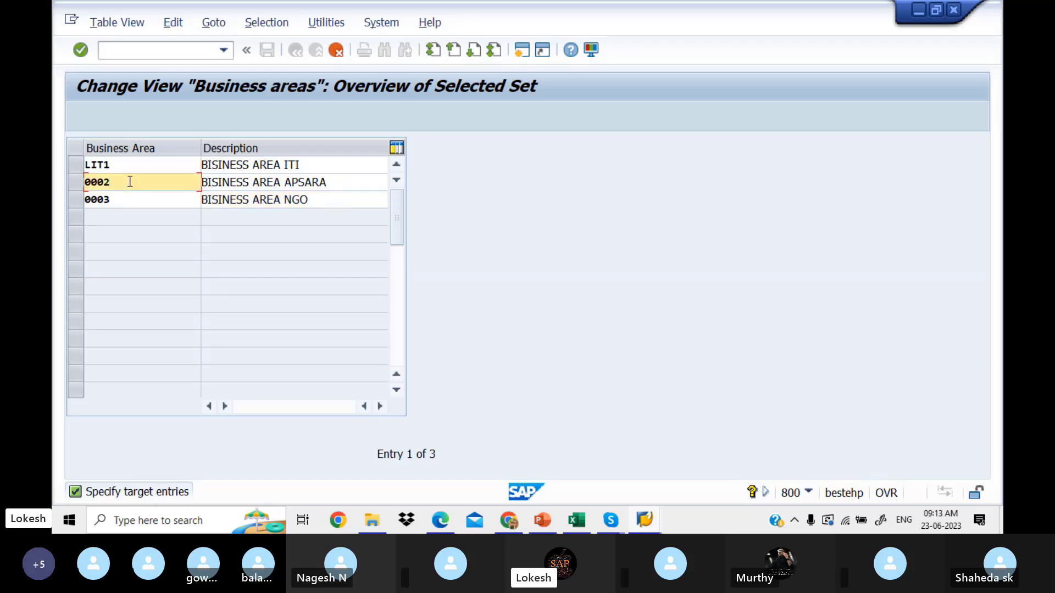
key("BackSpace")
key("BackSpace")
key("BackSpace")
key("BackSpace")
type("LIT2")
left_click(137, 201)
key("BackSpace")
key("BackSpace")
key("BackSpace")
key("BackSpace")
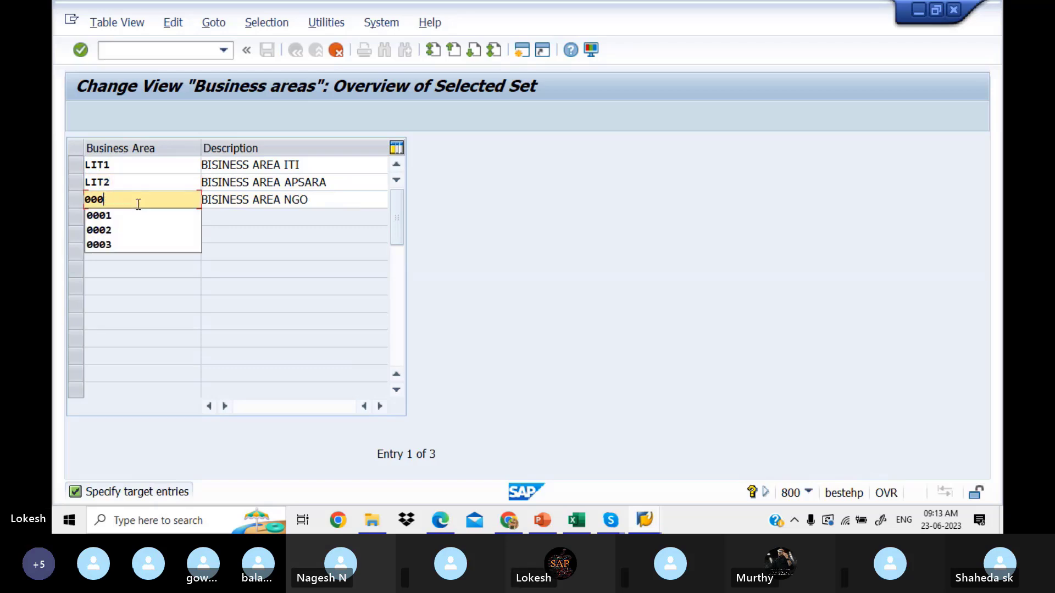
type("LIT3")
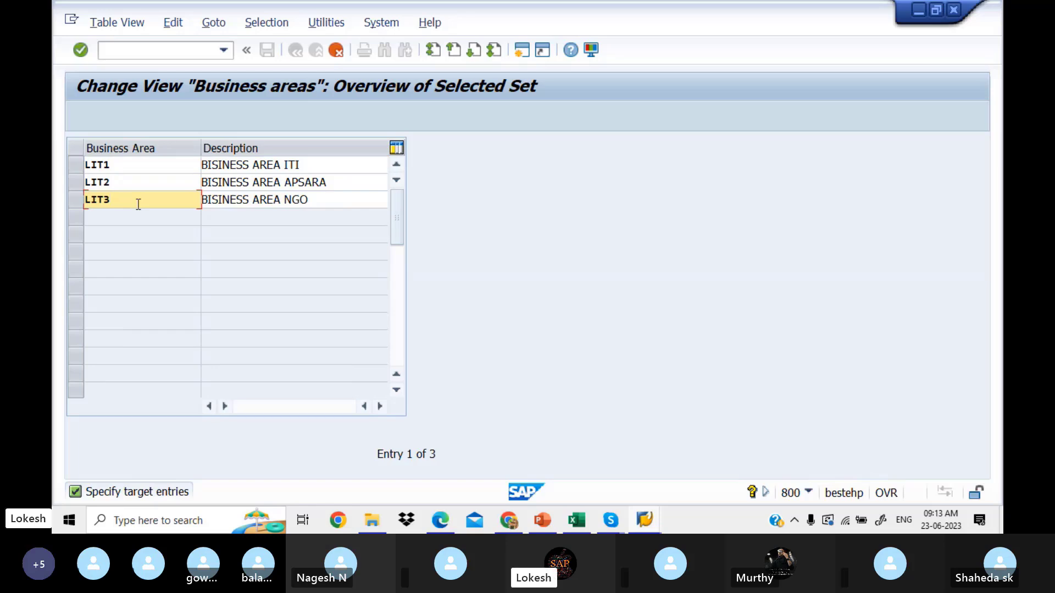
key("Return")
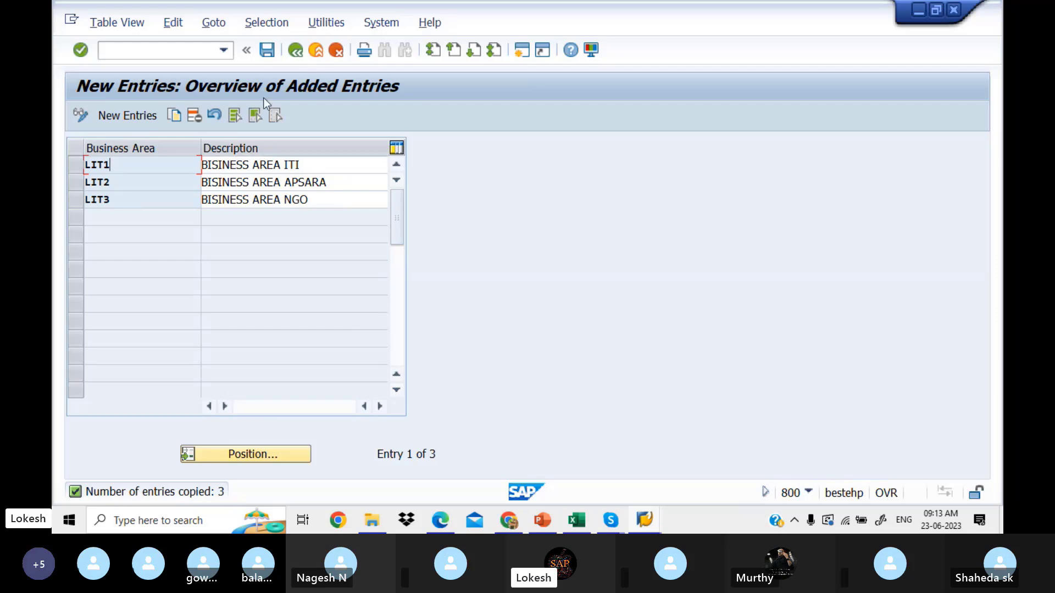
Step: Save LIT1–LIT3 under a new customizing request titled 'Define Business Area For LITPVT LTD'
left_click(270, 52)
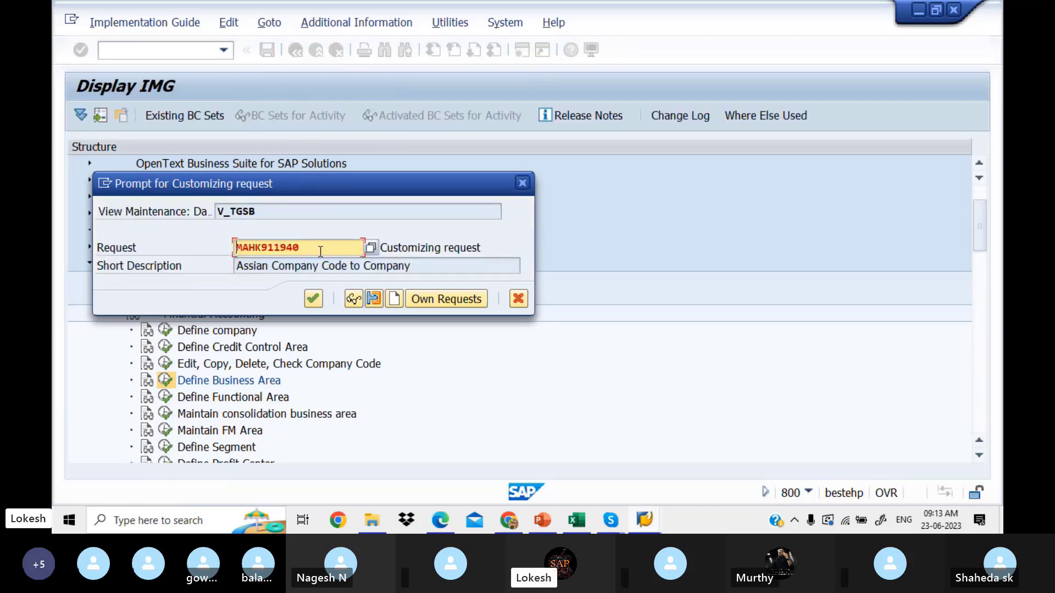
left_click(393, 299)
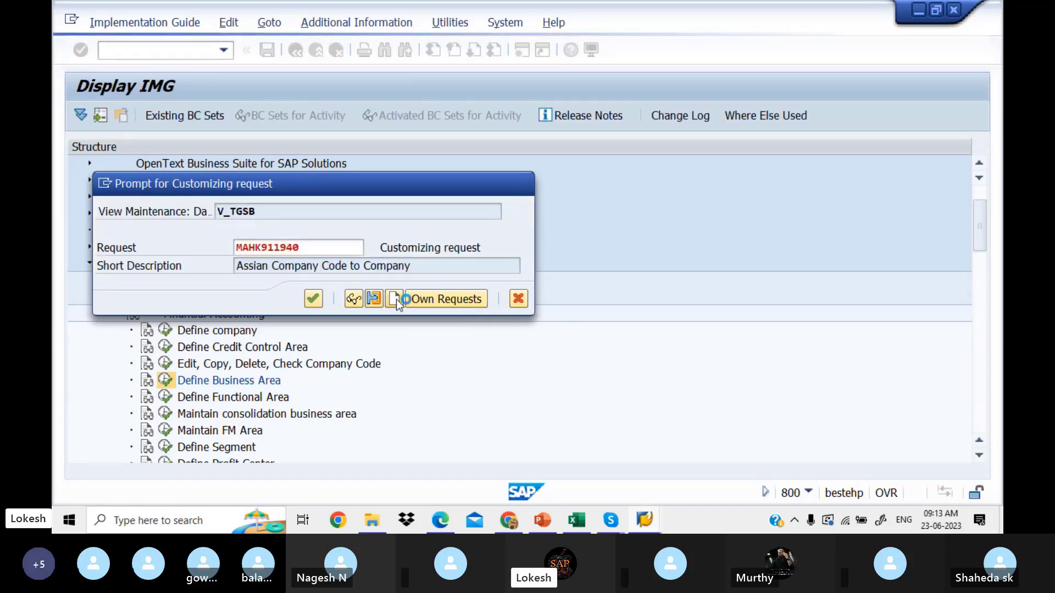
type("D")
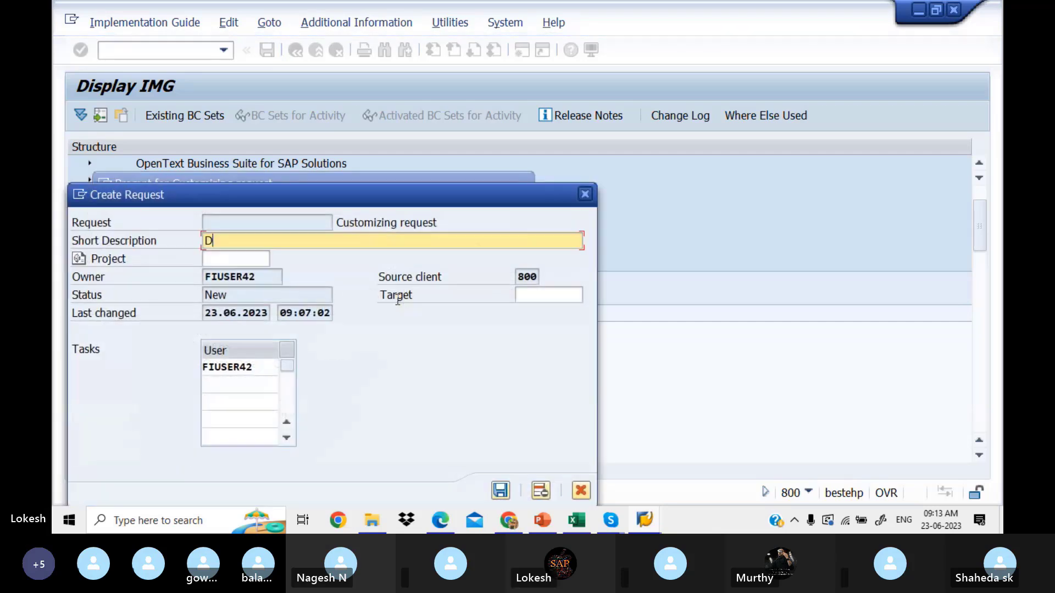
type("efine Bus")
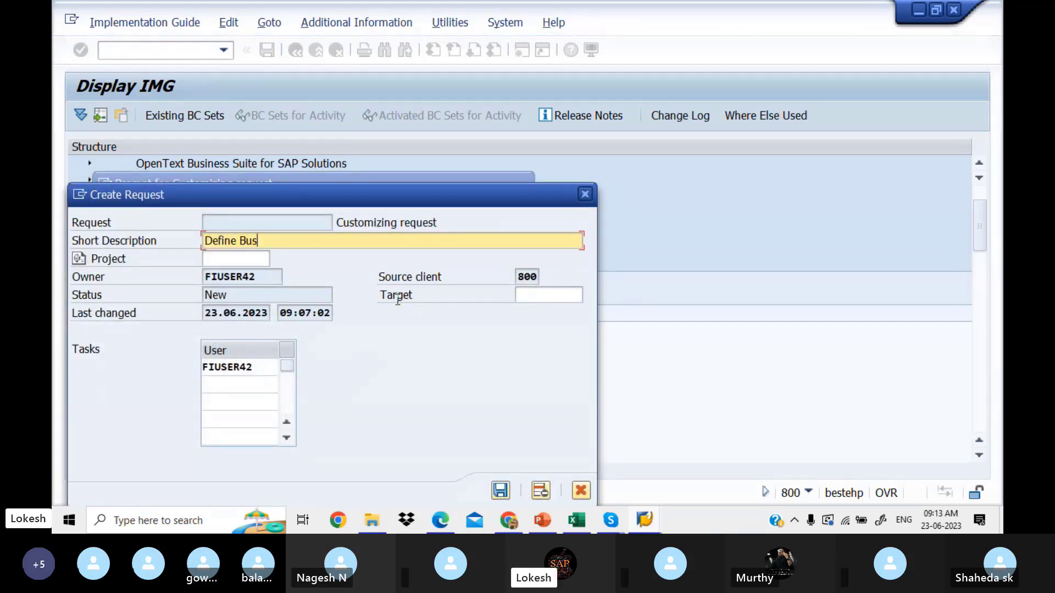
type("iness a")
key("BackSpace")
type("Araa ")
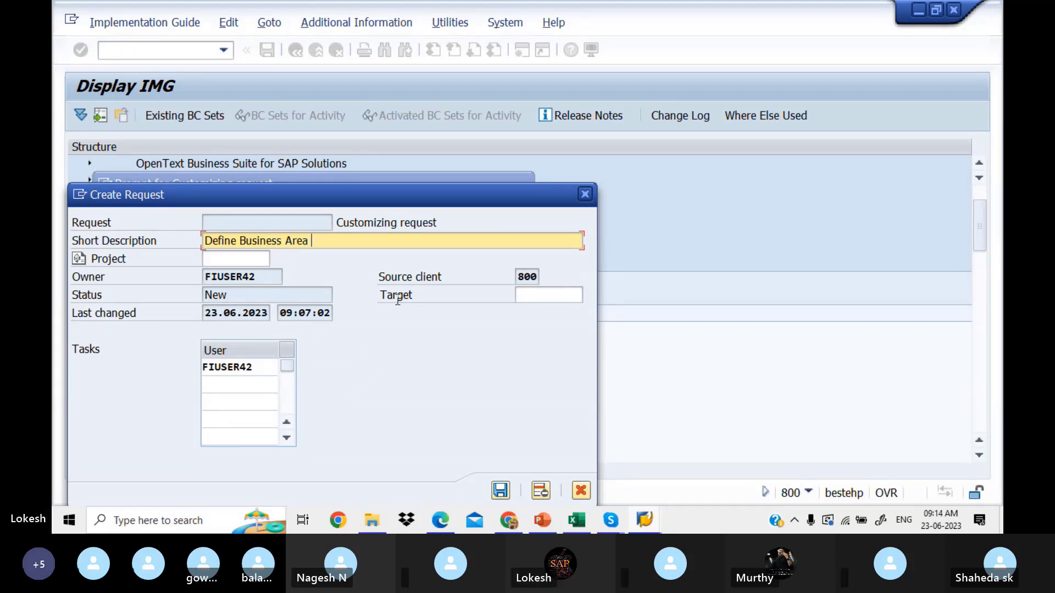
type("For I")
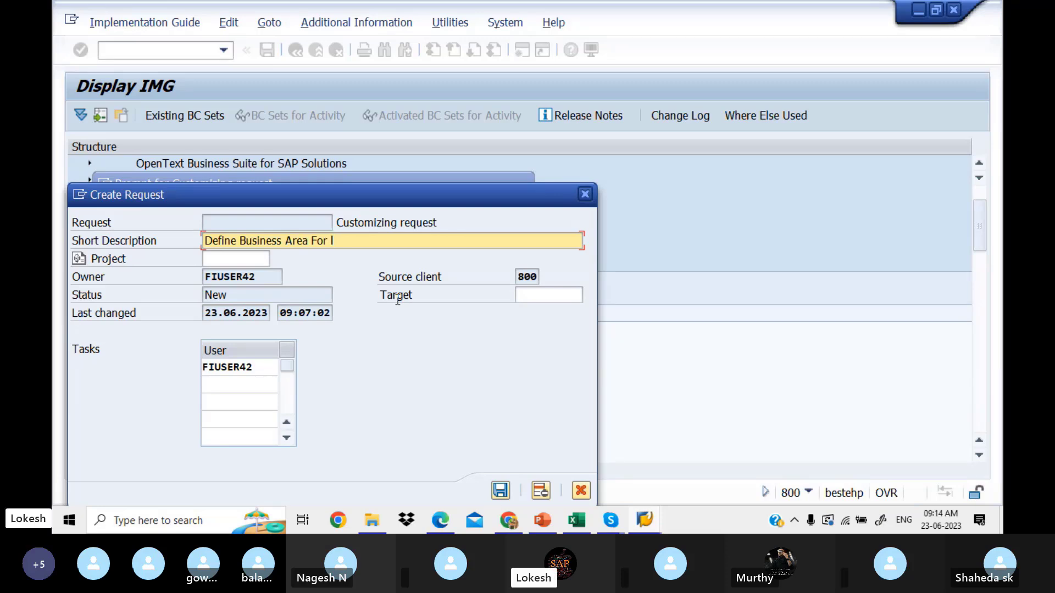
key("BackSpace")
type("LITPVT LTD")
left_click(500, 491)
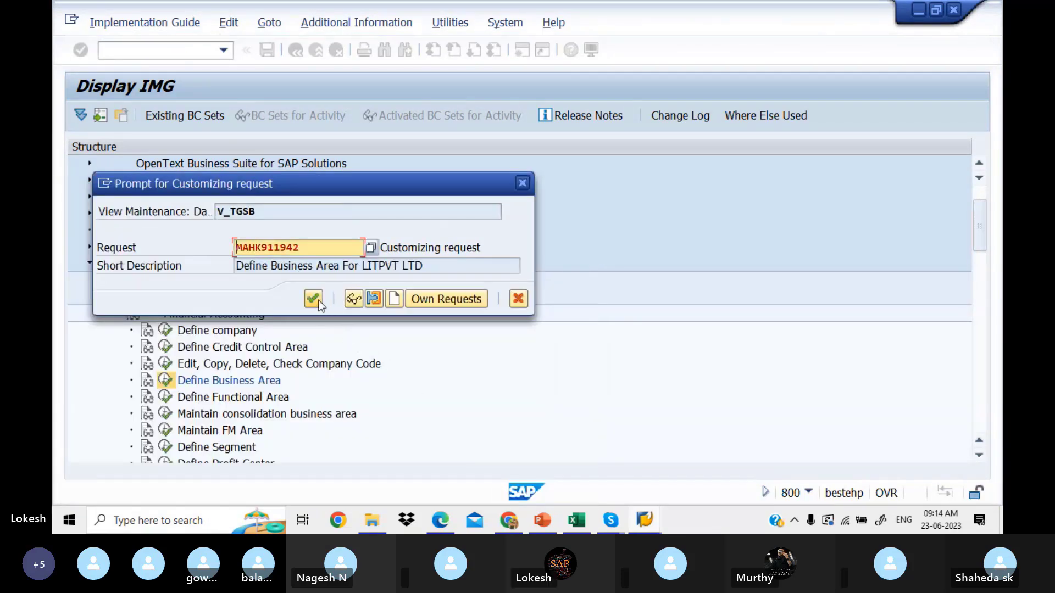
left_click(319, 303)
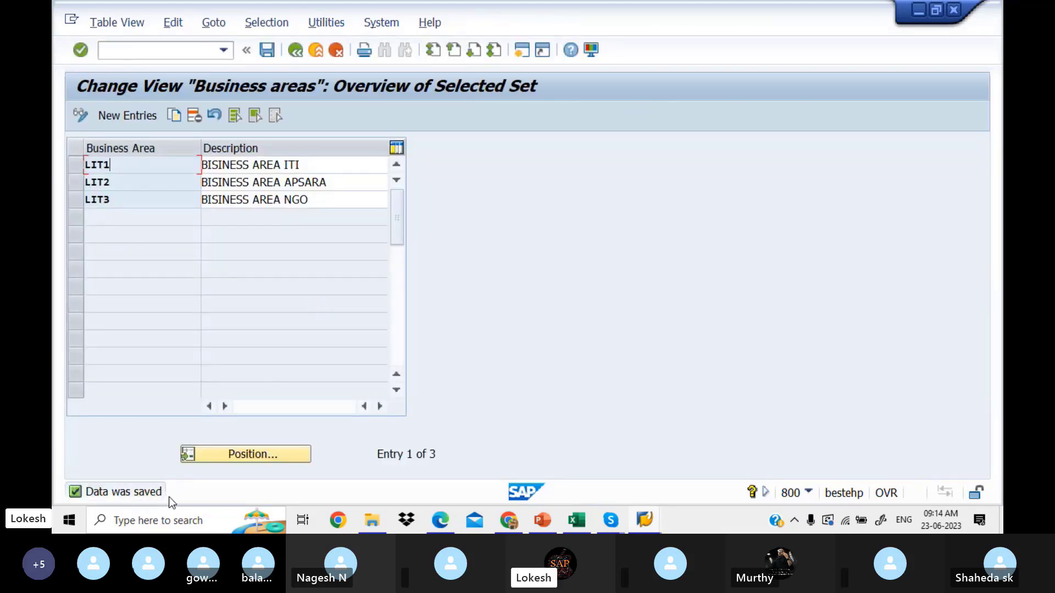
Step: Record LIT1,LIT2,LIT3 in Excel cell D6 beside Define Business Area (OX03)
left_click(580, 523)
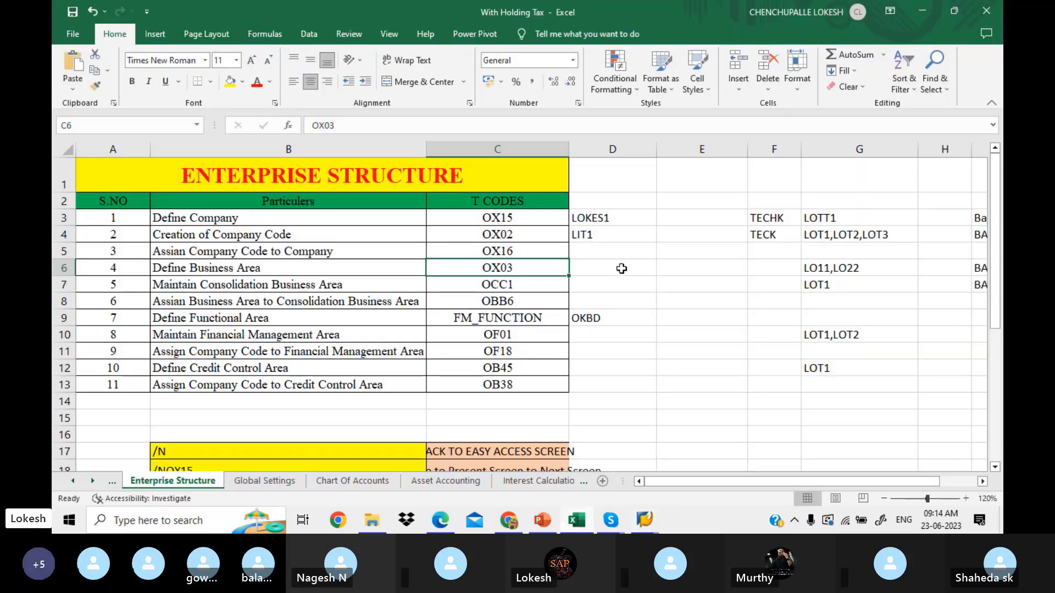
left_click(622, 268)
type("LIT")
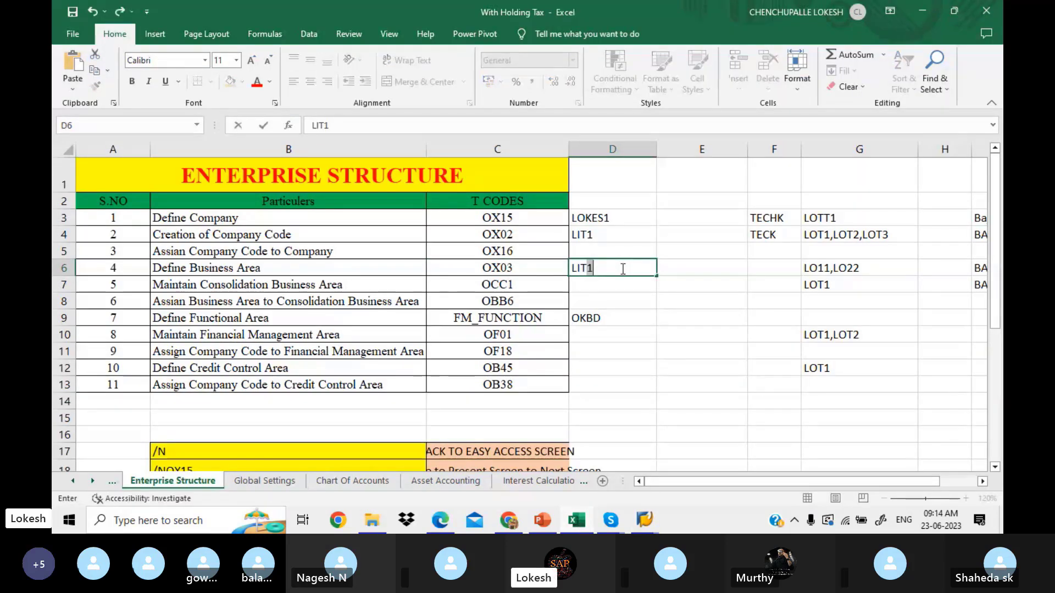
type("1,LIT2,LIT3")
left_click(619, 285)
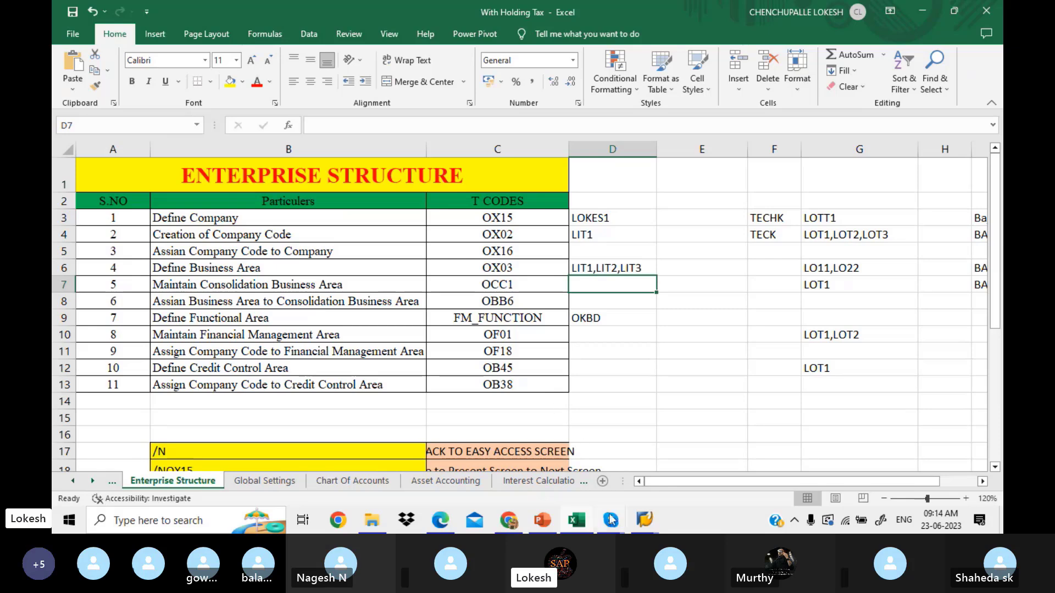
left_click(644, 520)
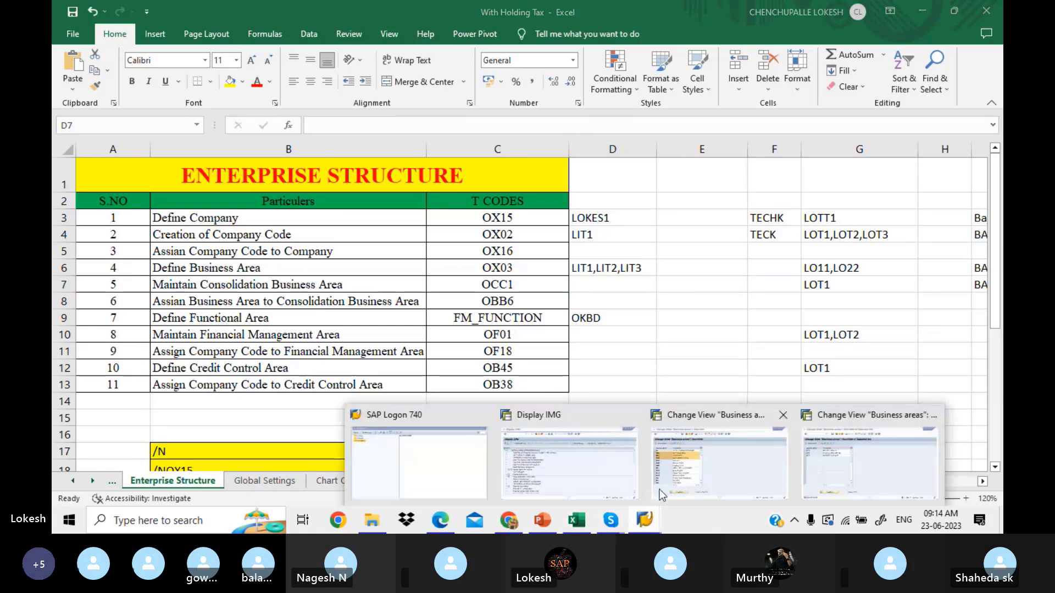
Step: Go back to the IMG tree and open Maintain consolidation business area
left_click(807, 463)
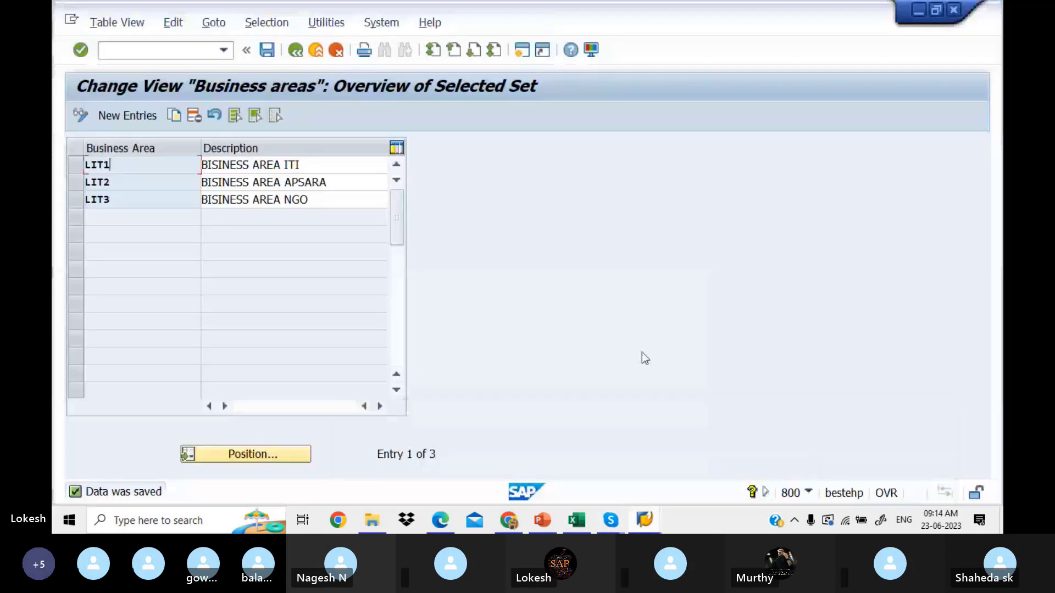
left_click(296, 50)
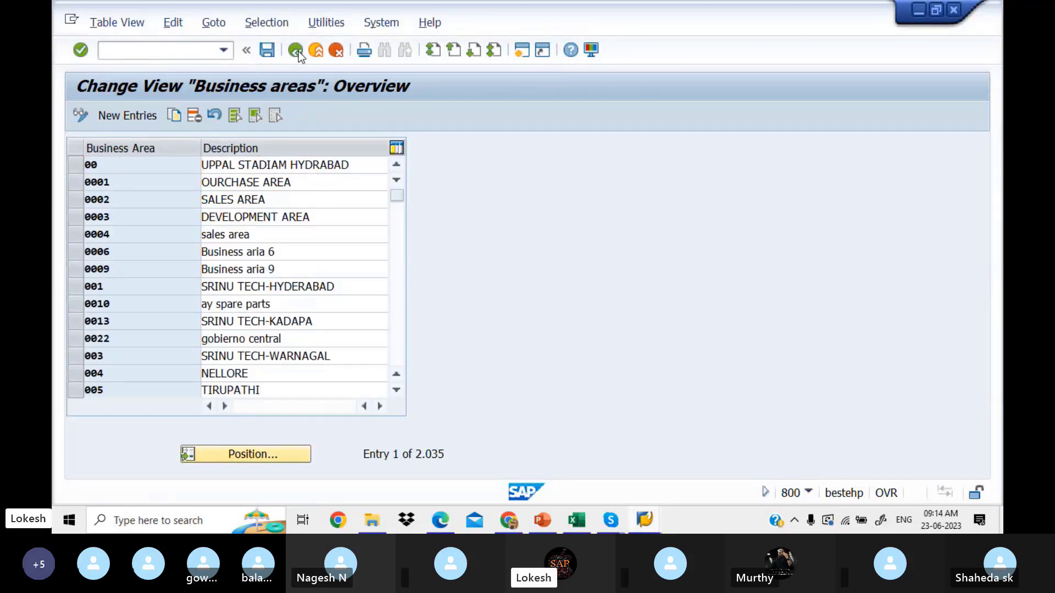
left_click(296, 50)
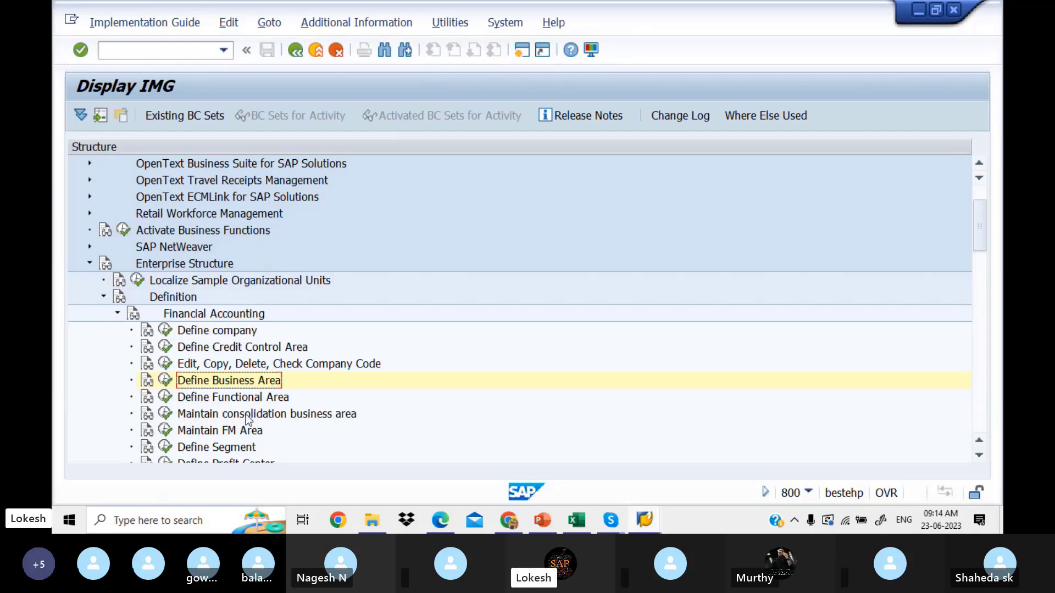
left_click(166, 416)
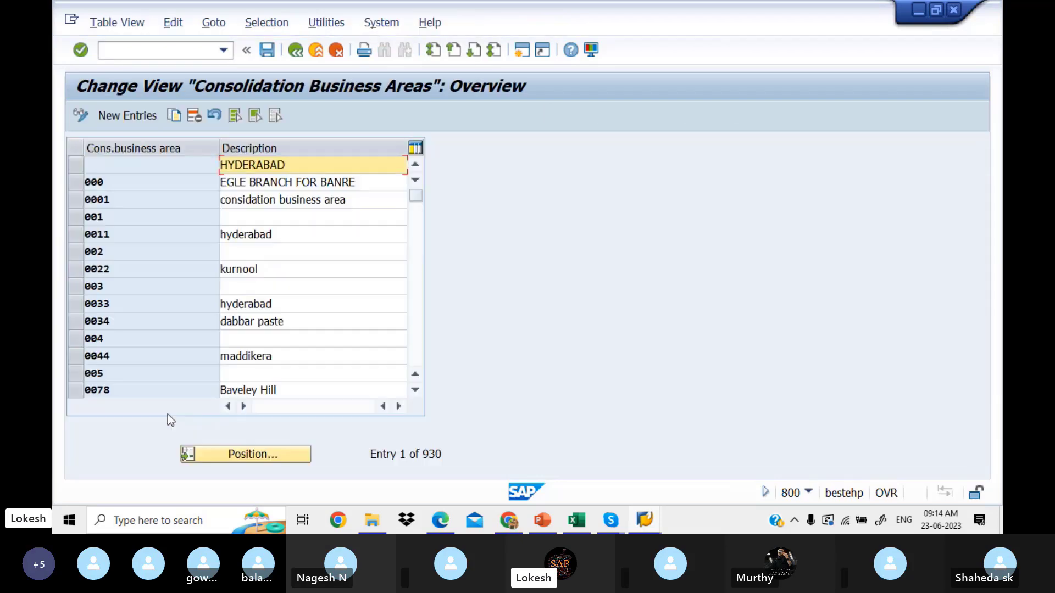
left_click(450, 519)
Step: Read the PDF's section 5 Consolidation Business Area (OCC1) notes, then return to SAP's consolidation table
scroll(449, 520, "down", 8)
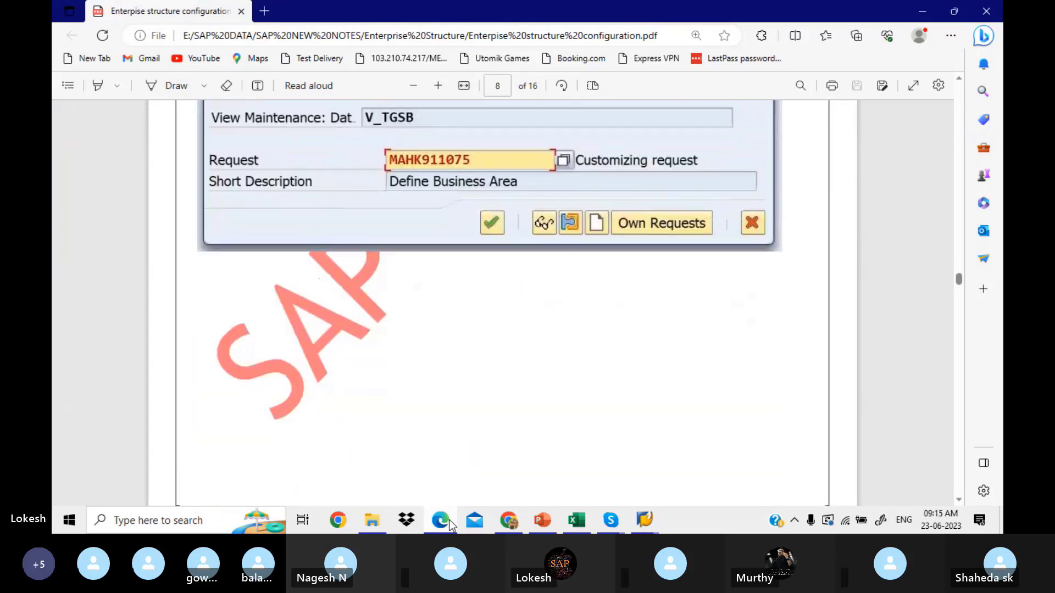
key("Down")
key("Down")
key("Down")
key("Down")
key("Down")
key("Down")
key("Down")
key("Down")
key("Down")
key("Down")
key("Down")
key("Down")
key("Down")
key("Down")
key("Down")
key("Down")
key("Down")
key("Down")
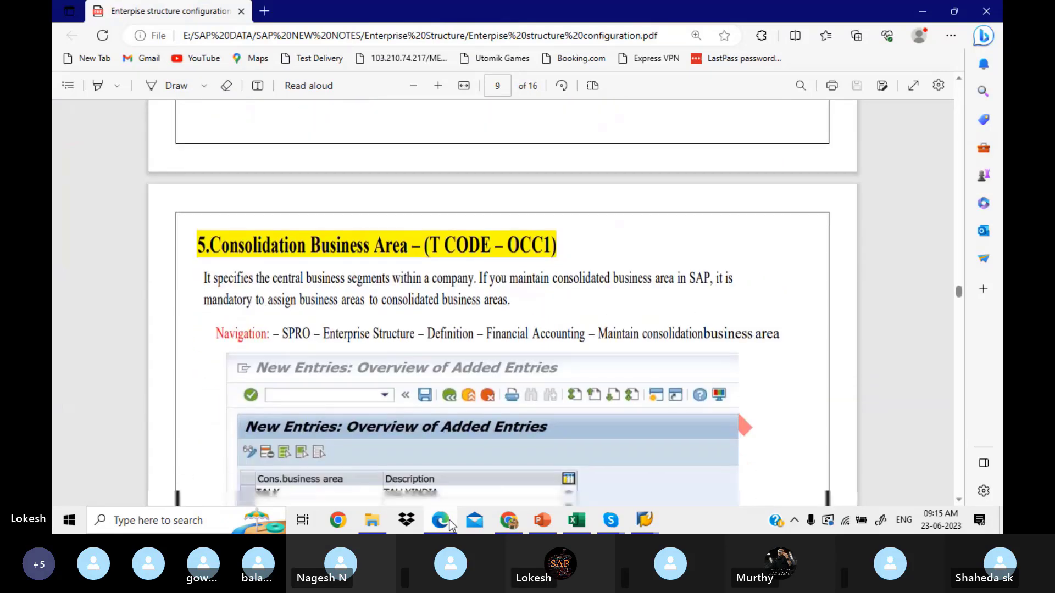
key("Down")
key("Down")
key("Down")
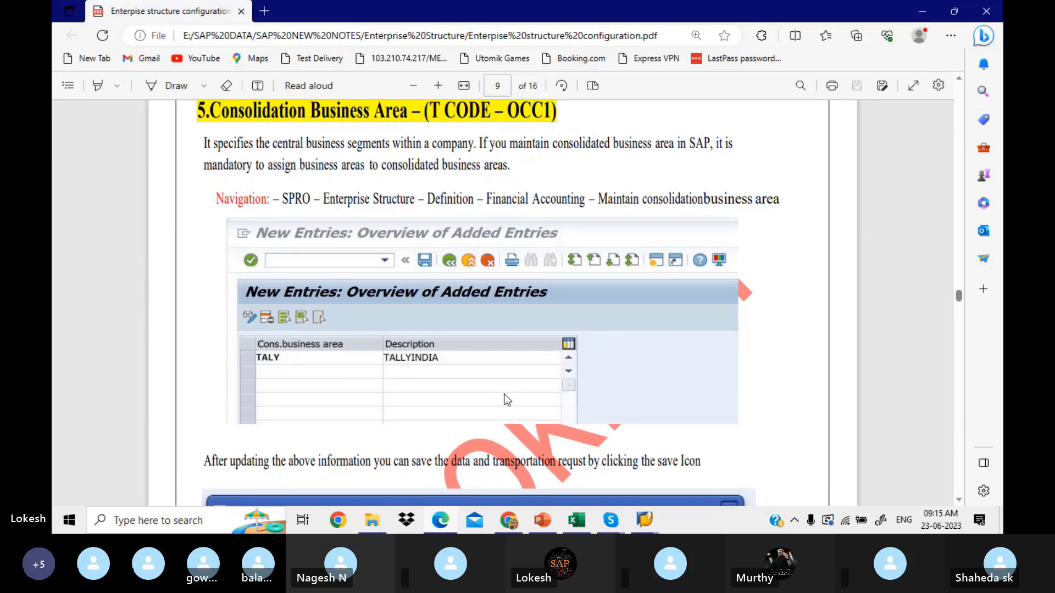
left_click(641, 519)
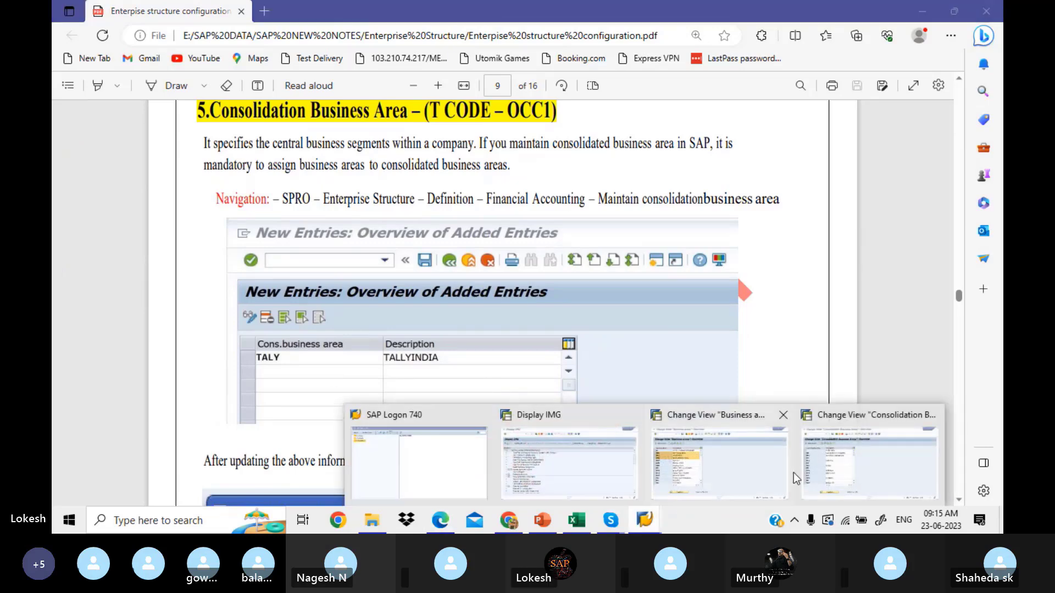
left_click(815, 470)
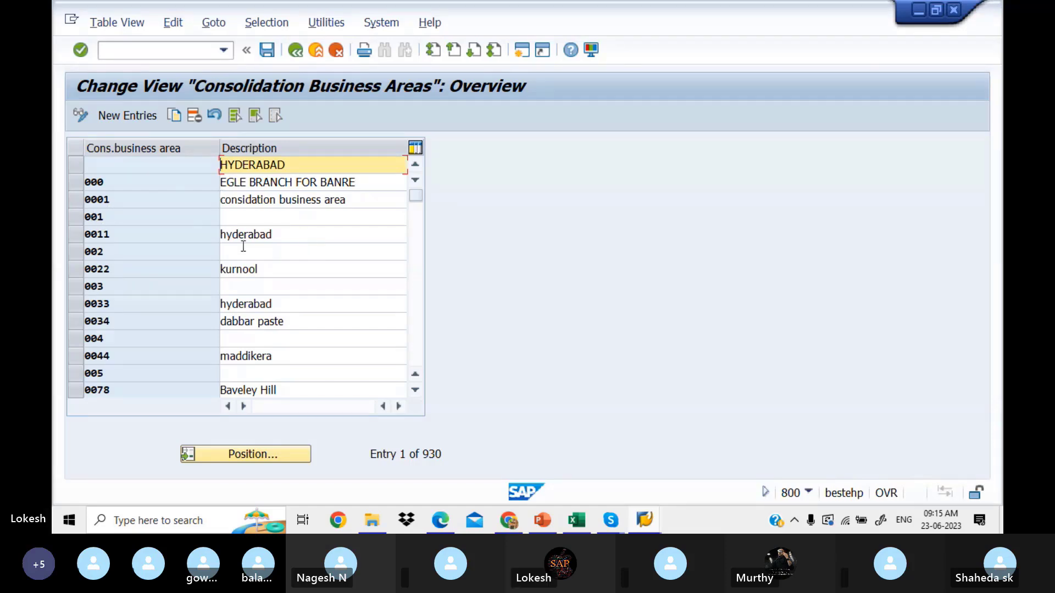
Step: Add new entry LITP with description 'Consolidate Business KADAPA'
left_click(417, 321)
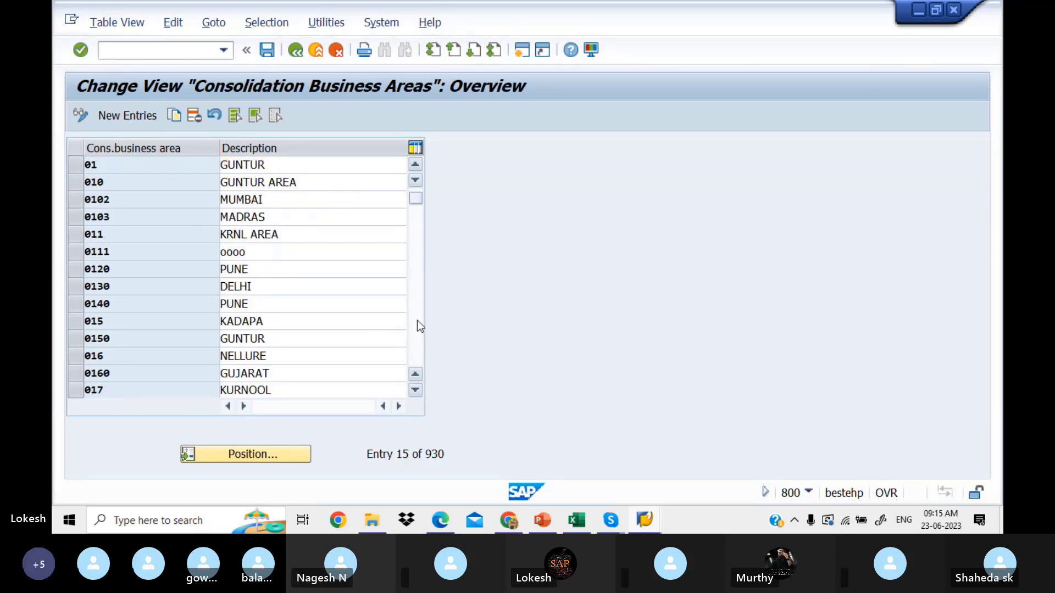
left_click(418, 302)
left_click(420, 300)
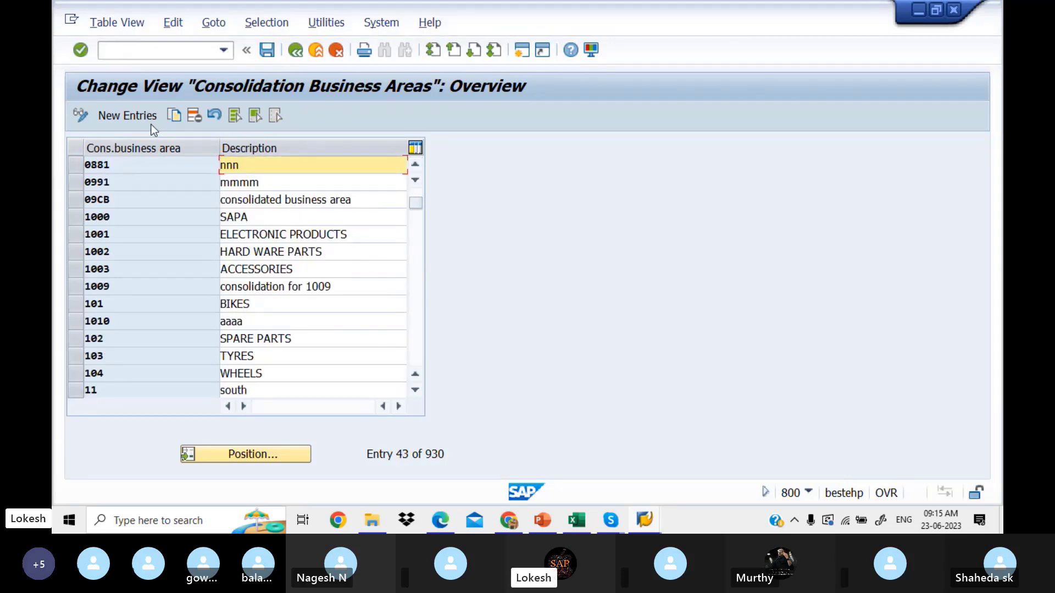
left_click(128, 115)
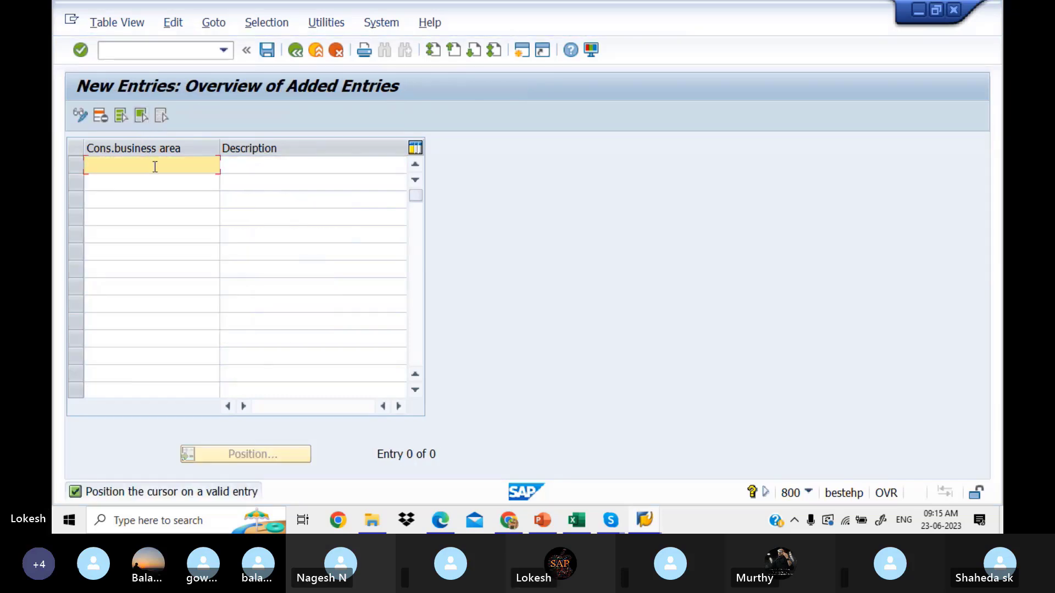
type("LITP")
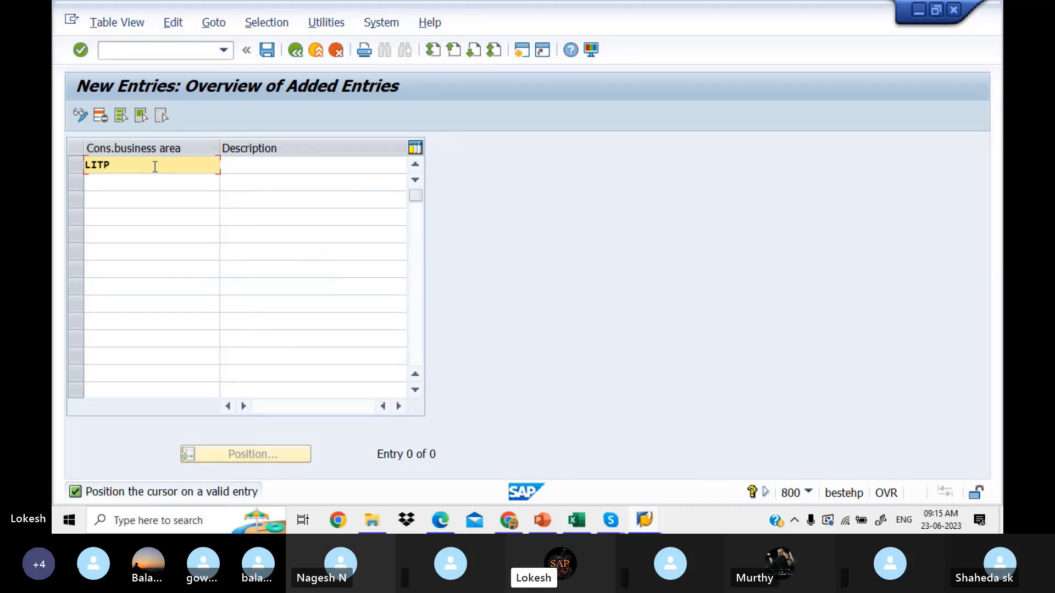
left_click(248, 163)
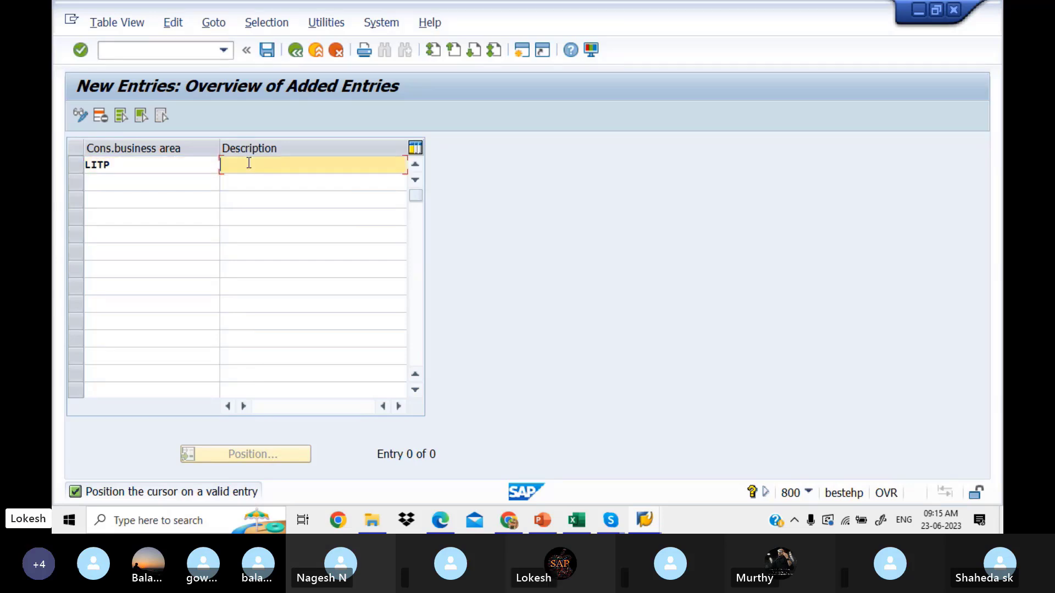
left_click(271, 181)
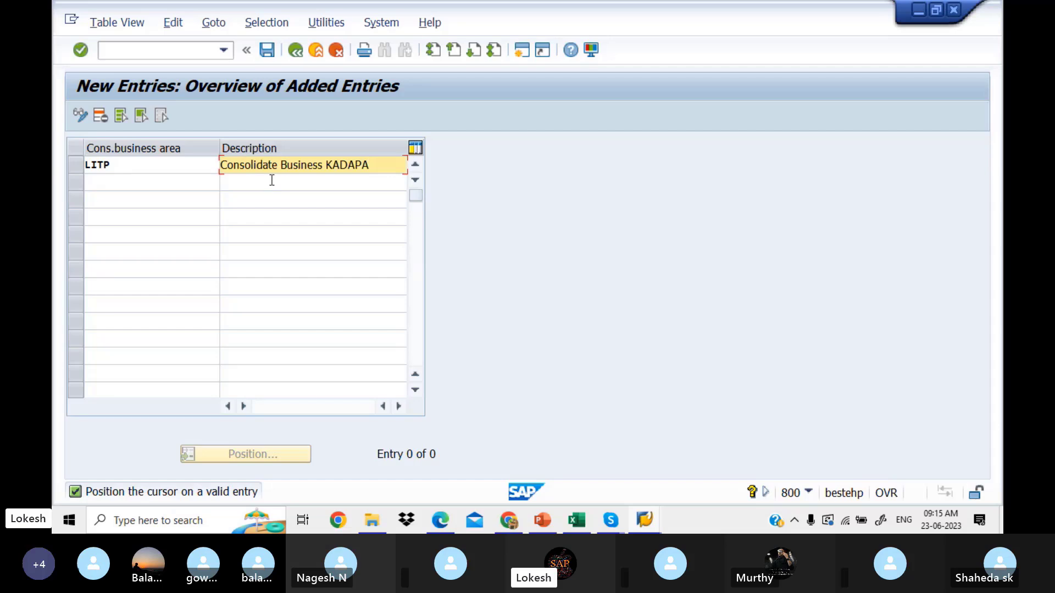
Step: Save LITP under new request 'Consolidation for Business Area LITPVTLTD' and go back to the IMG tree
left_click(267, 50)
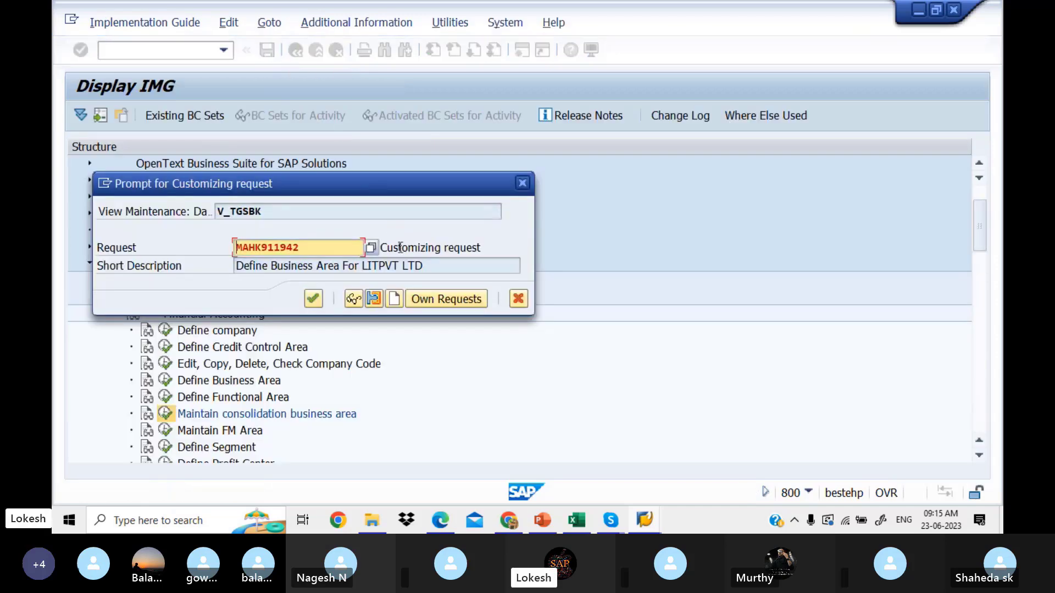
left_click(394, 302)
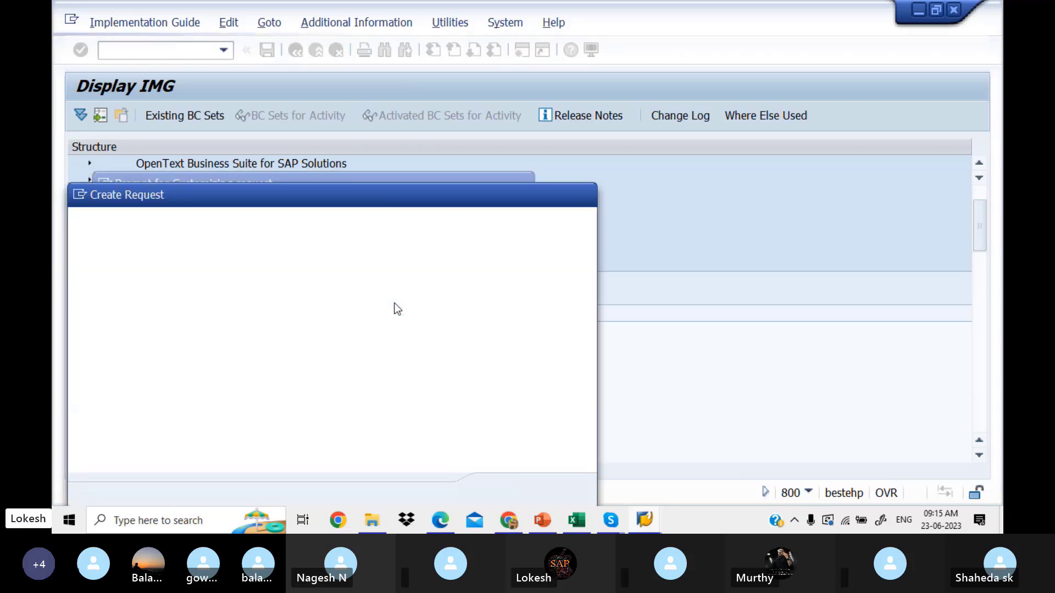
type("cO")
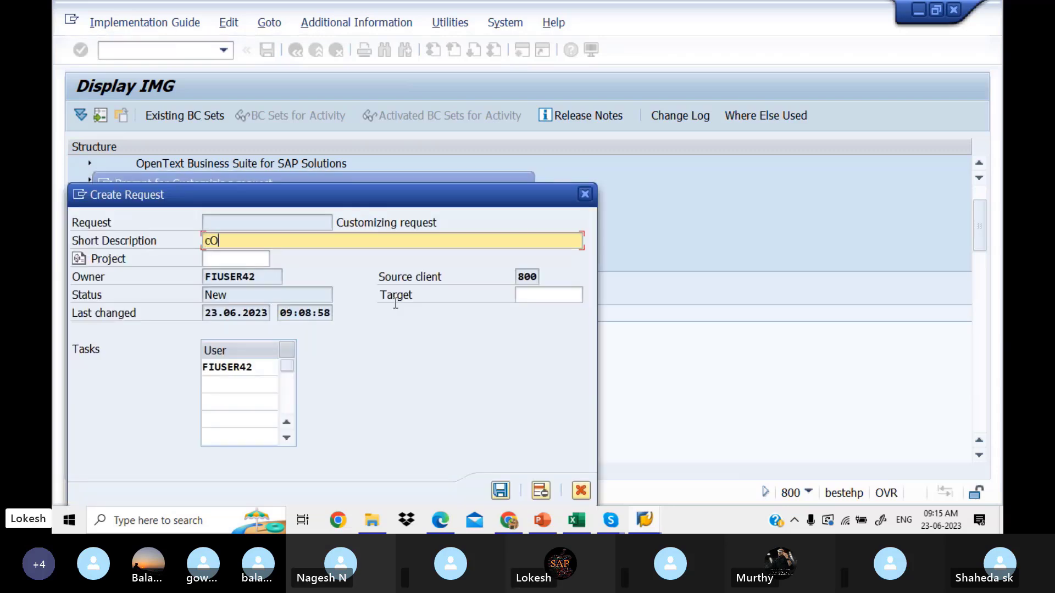
key("BackSpace")
key("BackSpace")
type("Cons")
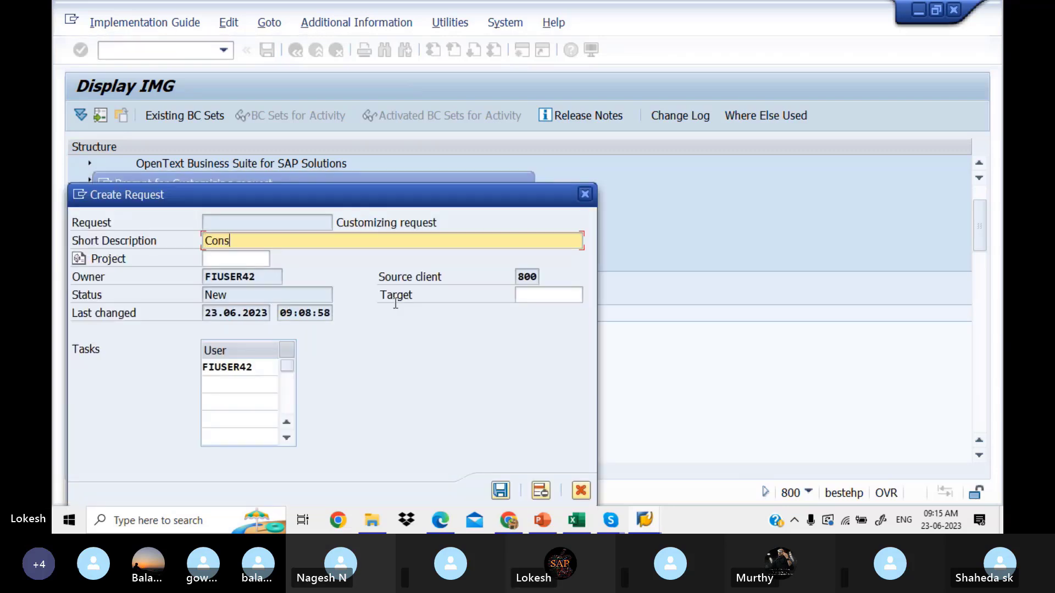
type("olidation for bUsiness Area")
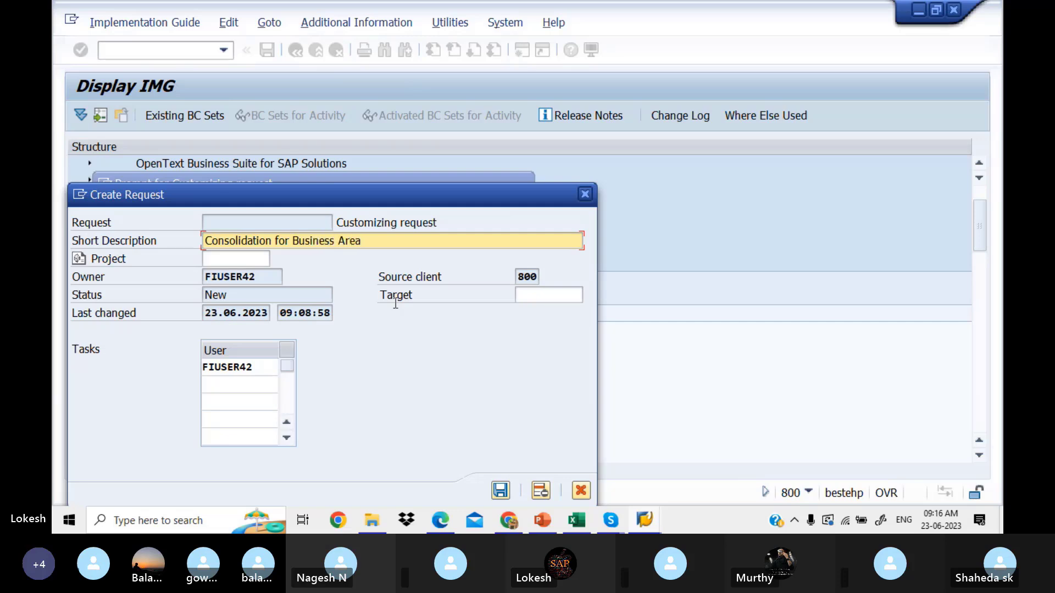
type(" P")
type("IT")
type("PVTLTD")
left_click(501, 490)
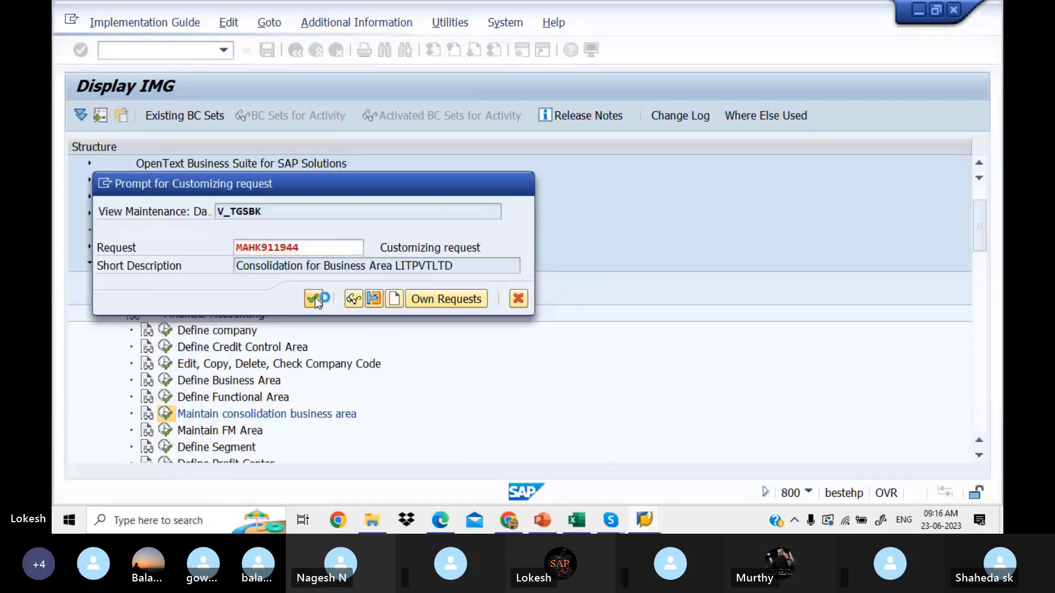
left_click(314, 298)
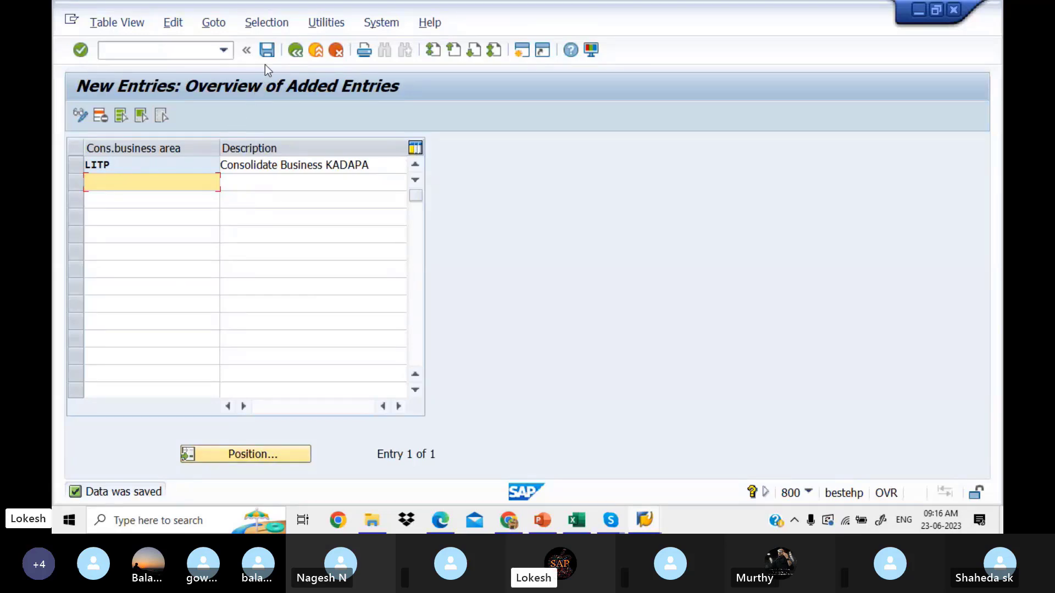
left_click(292, 51)
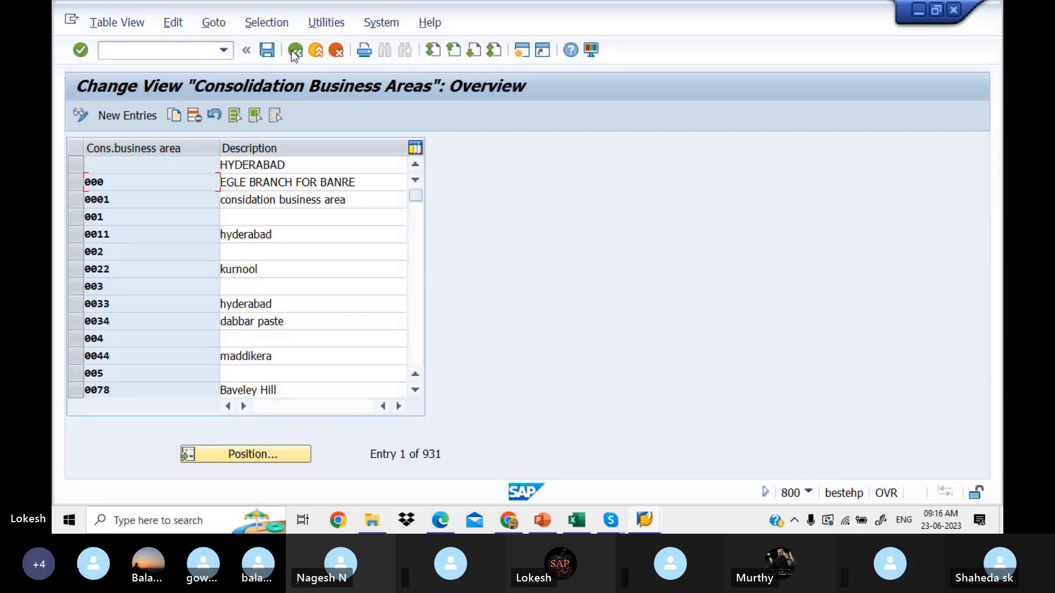
left_click(291, 51)
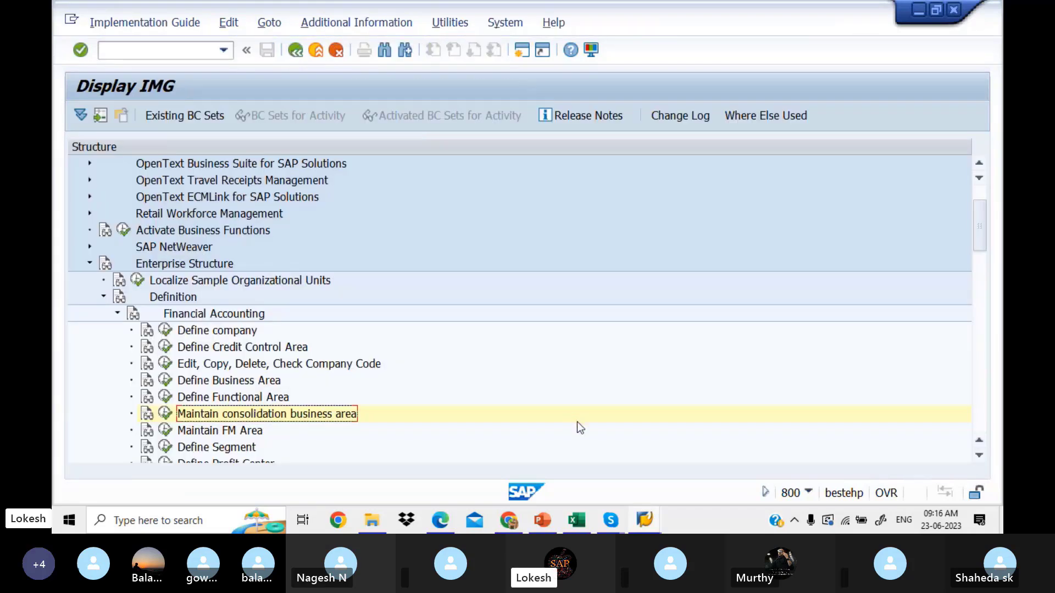
Step: Enter LITP in Excel cell D7 beside Maintain Consolidation Business Area (OCC1)
left_click(583, 522)
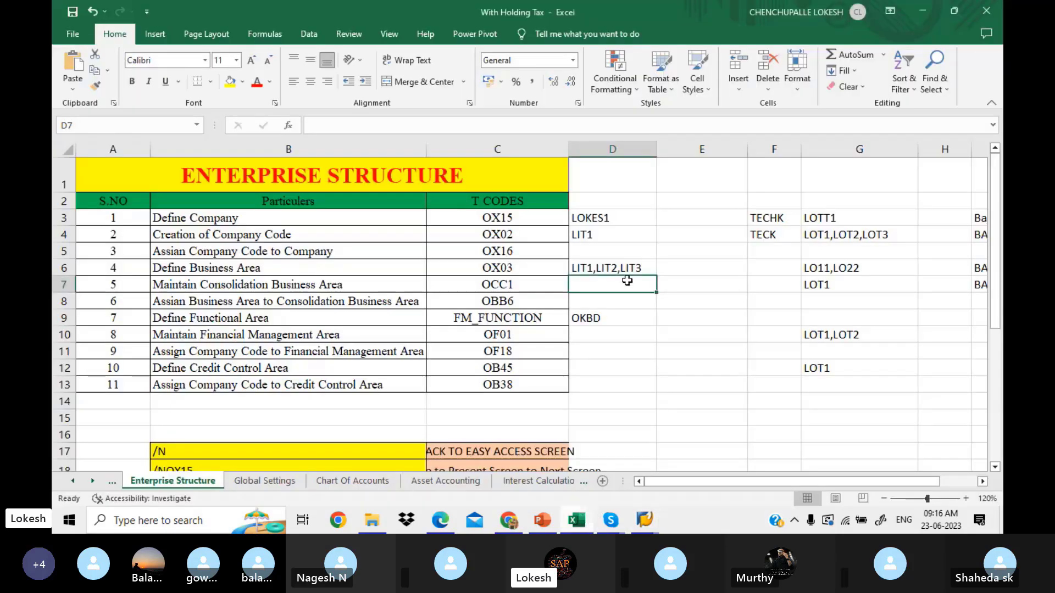
type("LI")
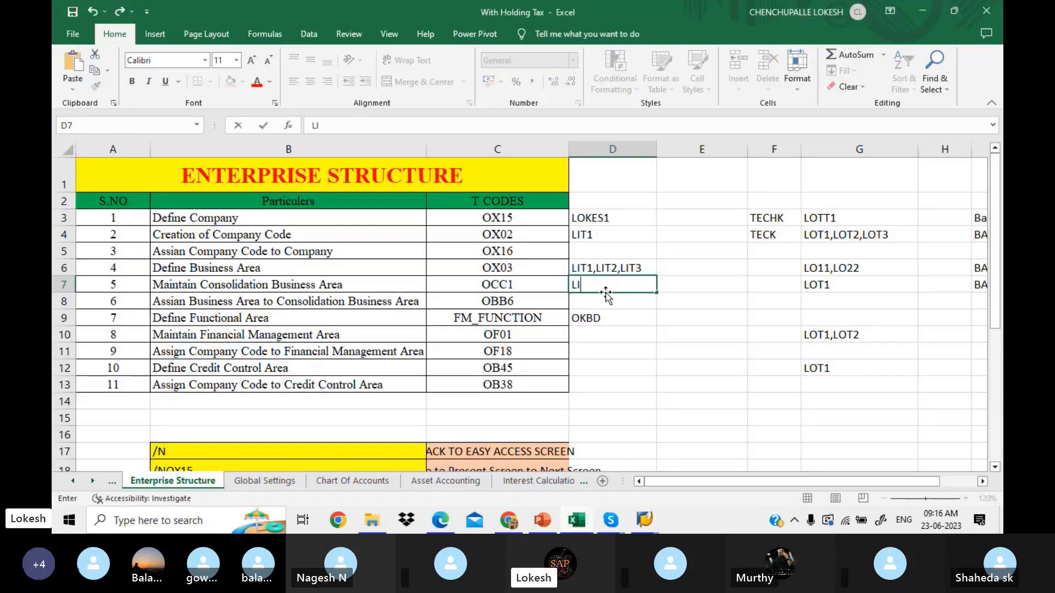
type("TP")
left_click(624, 306)
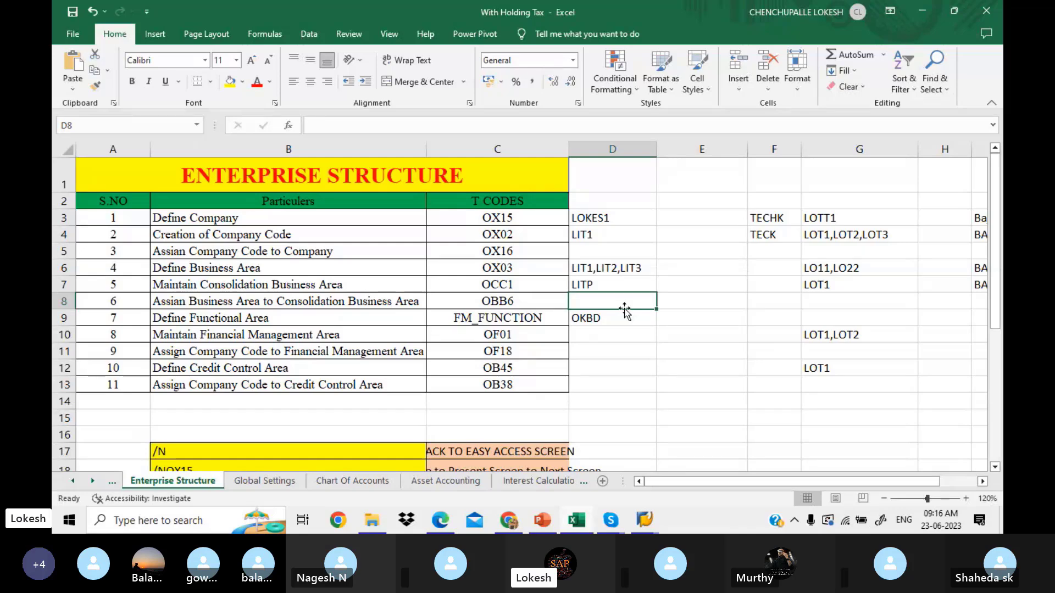
left_click(609, 284)
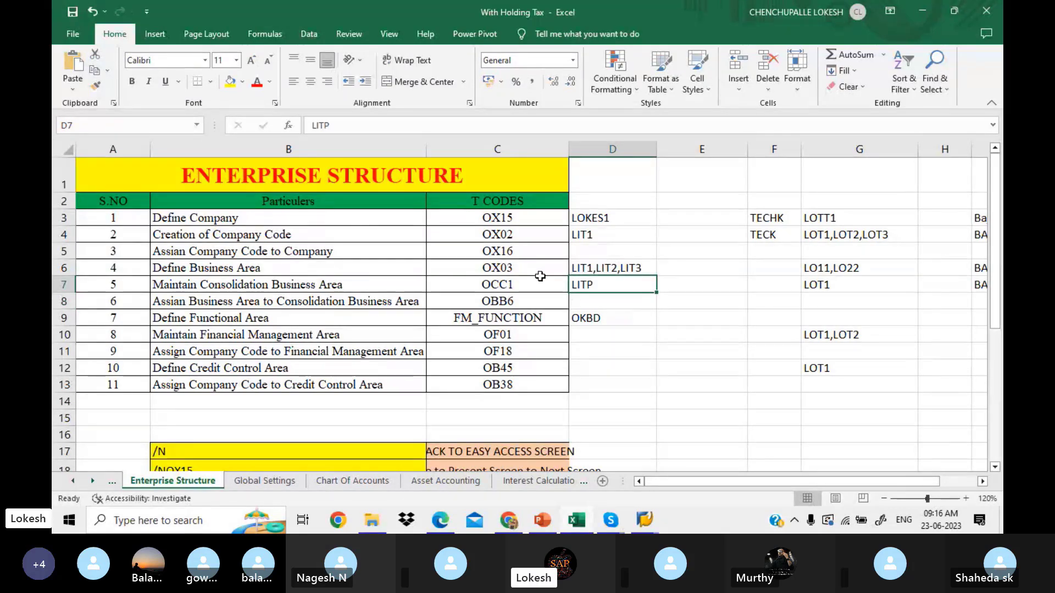
left_click(357, 304)
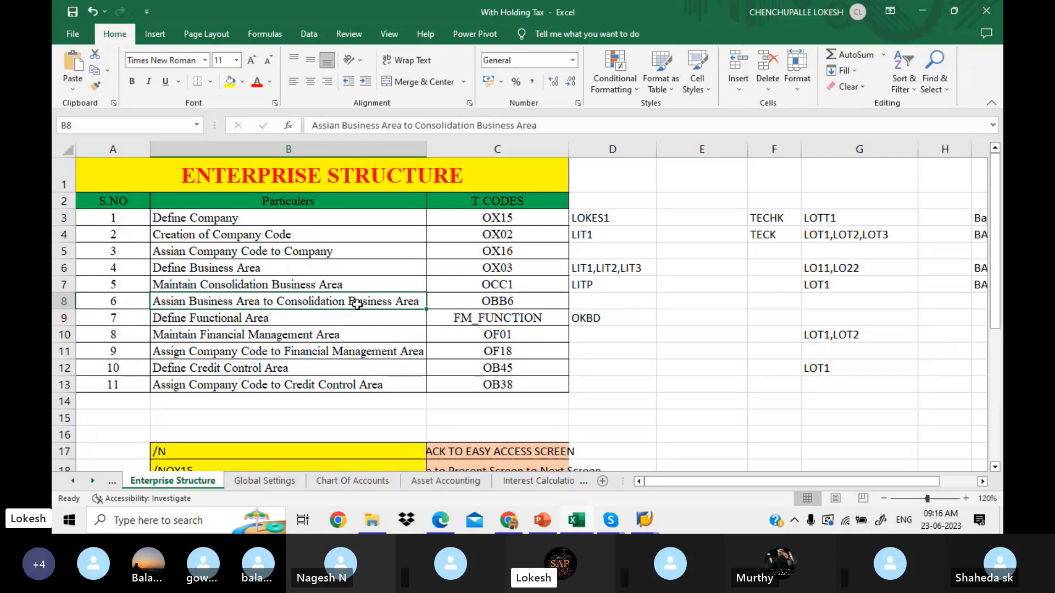
left_click(645, 519)
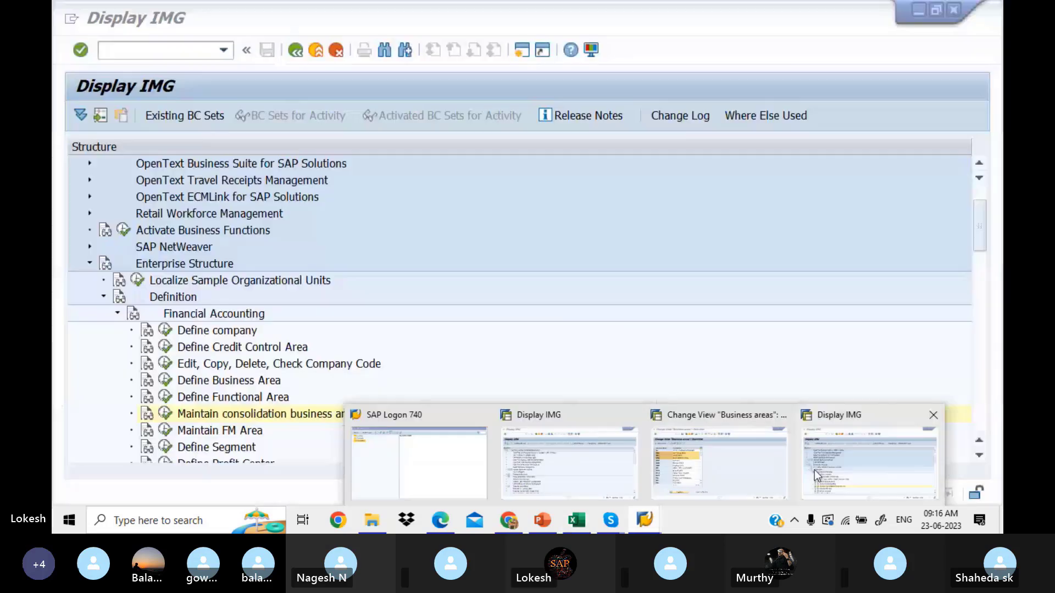
Step: Run 'Assign business area to consolidation business area' under Enterprise Structure > Assignment > Financial Accounting
left_click(721, 462)
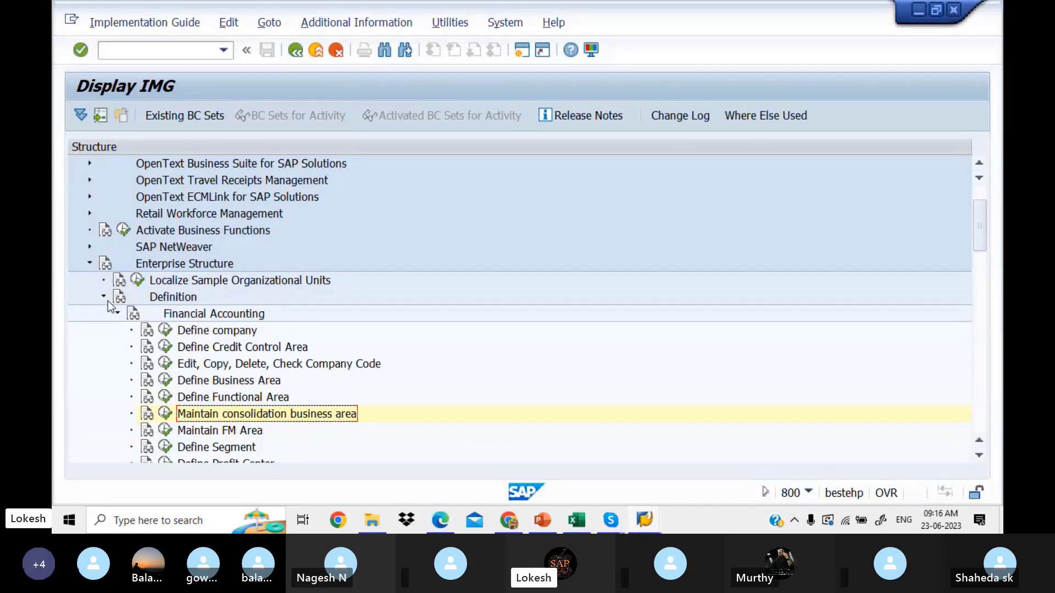
left_click(118, 312)
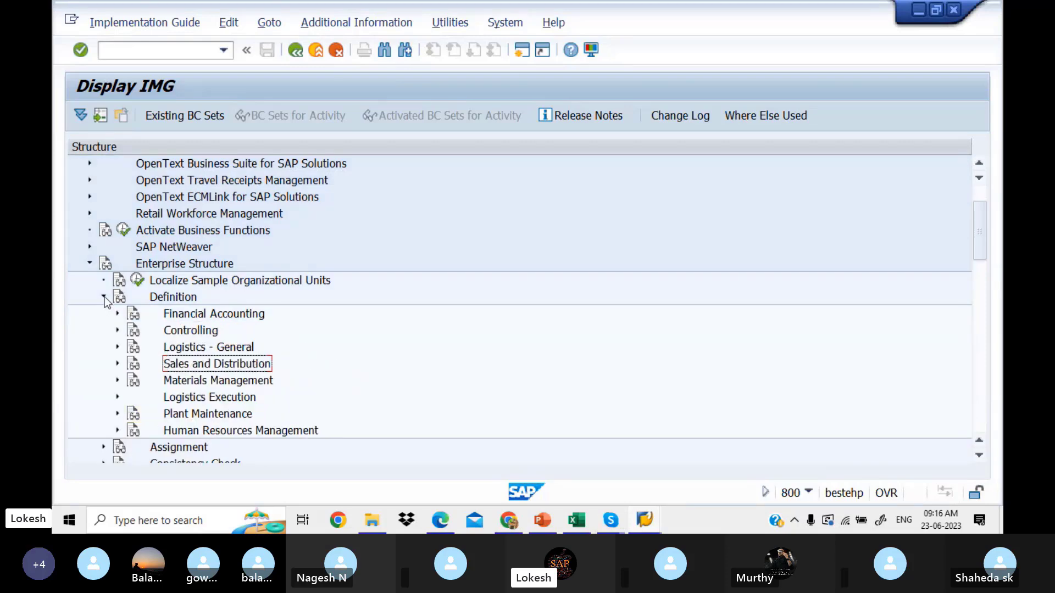
left_click(104, 297)
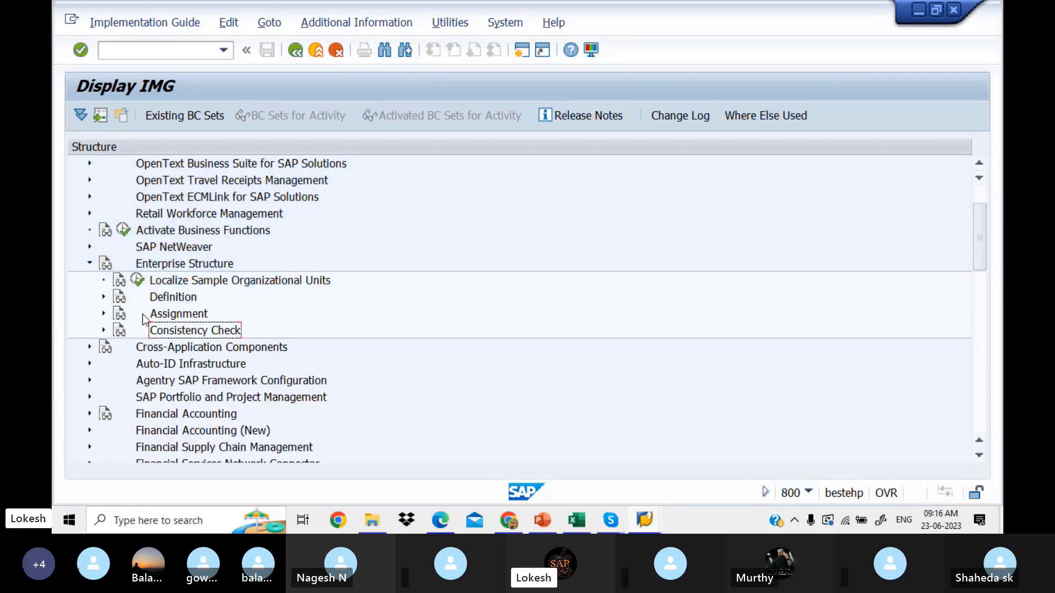
left_click(104, 314)
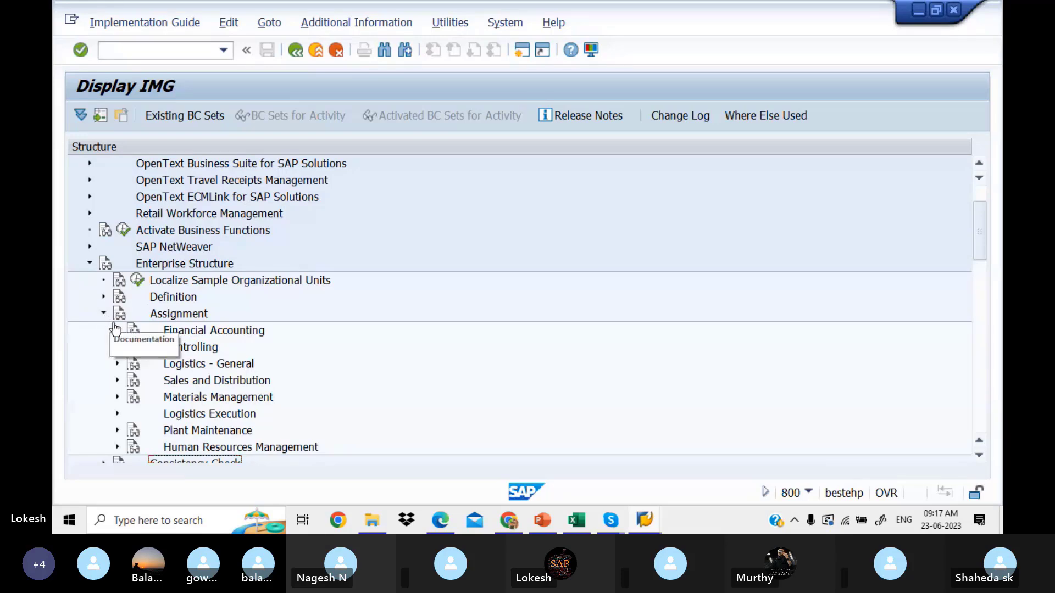
left_click(118, 331)
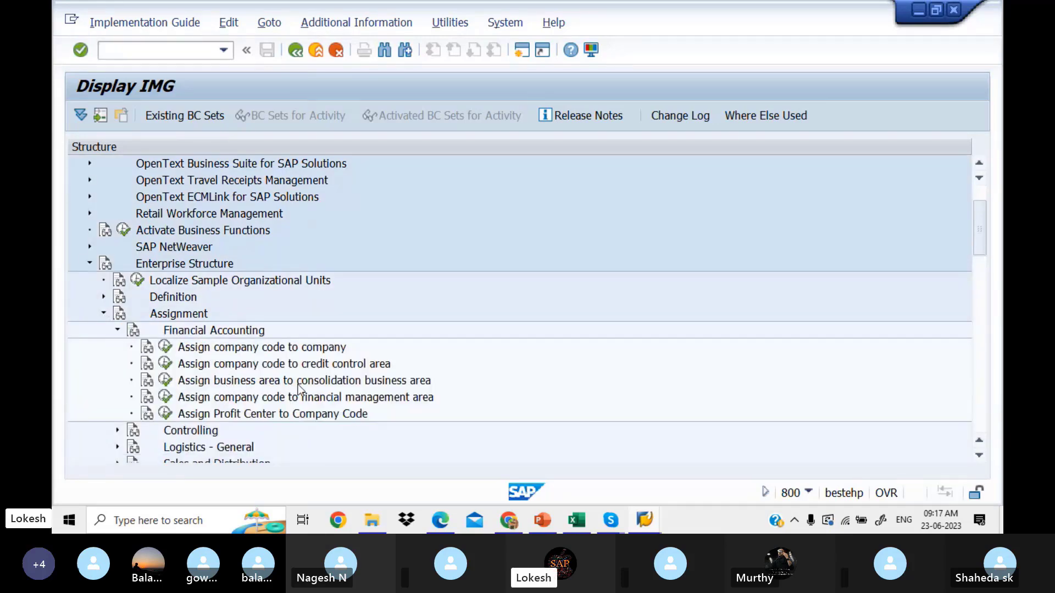
left_click(165, 381)
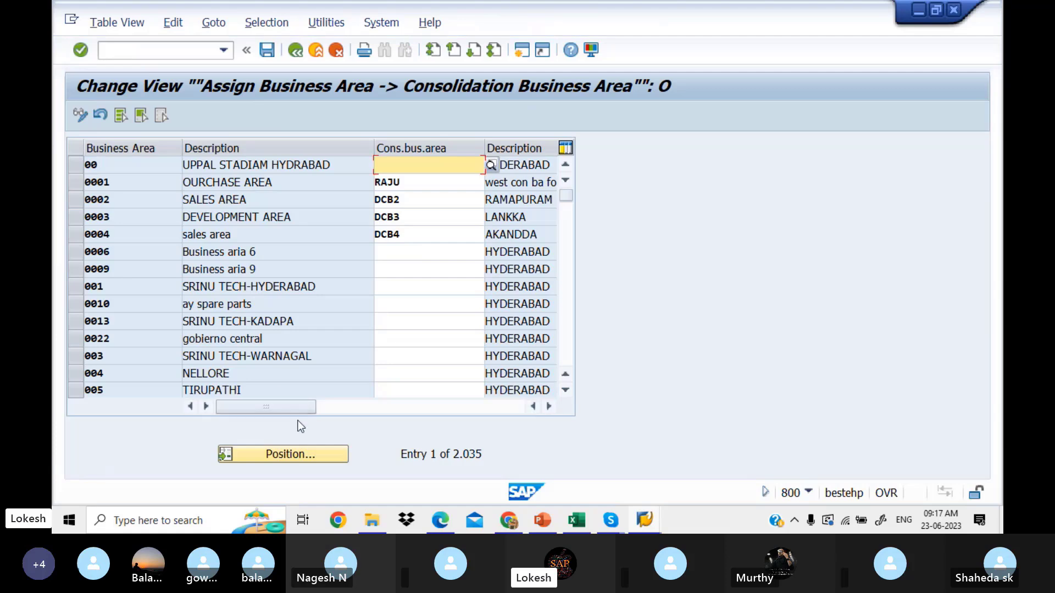
Step: Position the assignment table at business area LIT1 using the Another entry dialog
left_click(309, 455)
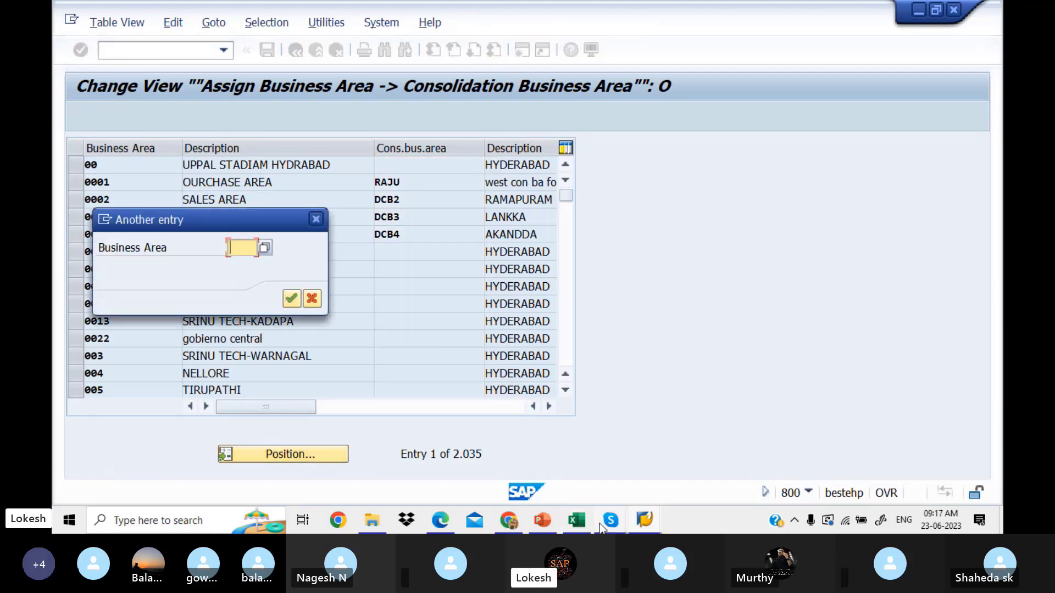
left_click(581, 522)
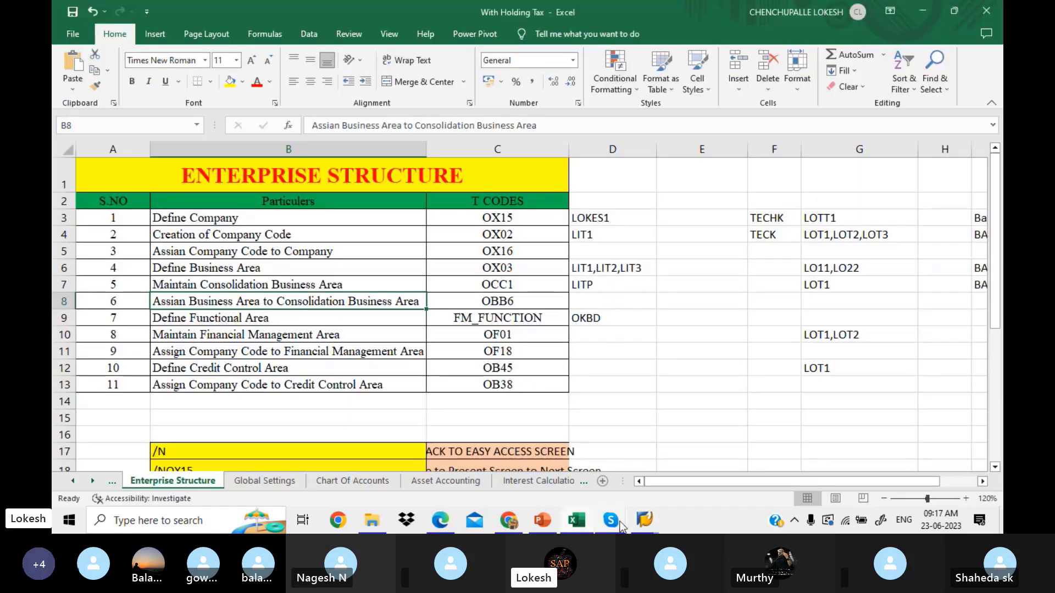
mouse_move(647, 523)
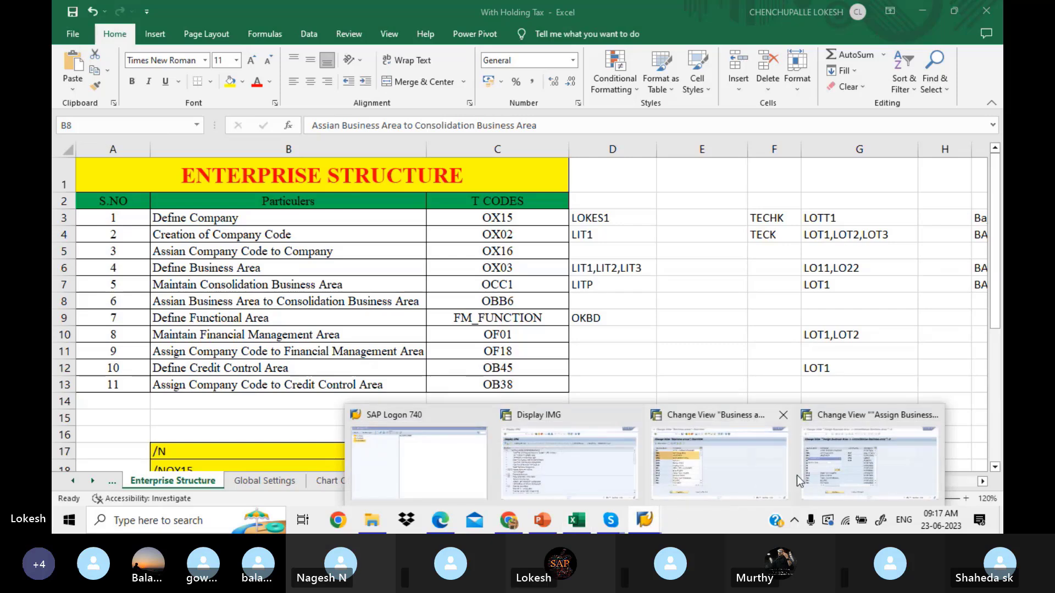
left_click(822, 474)
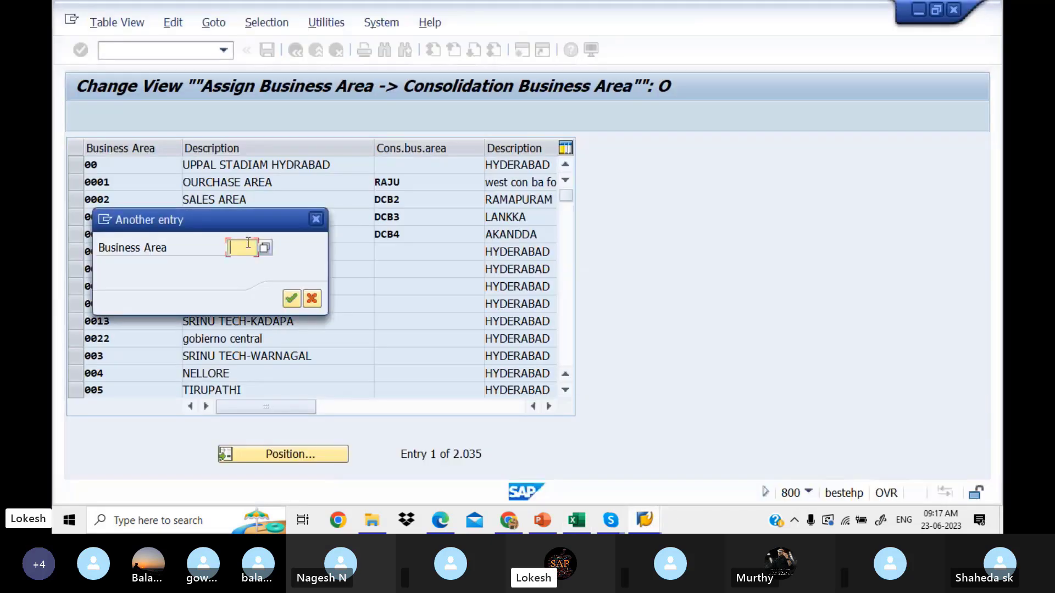
type("LIT")
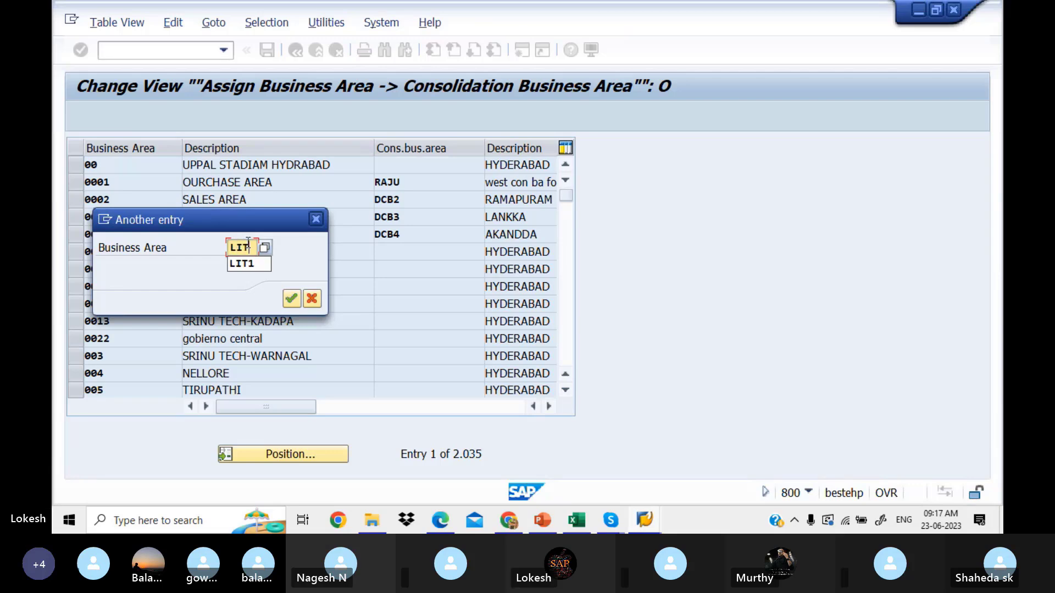
type("1")
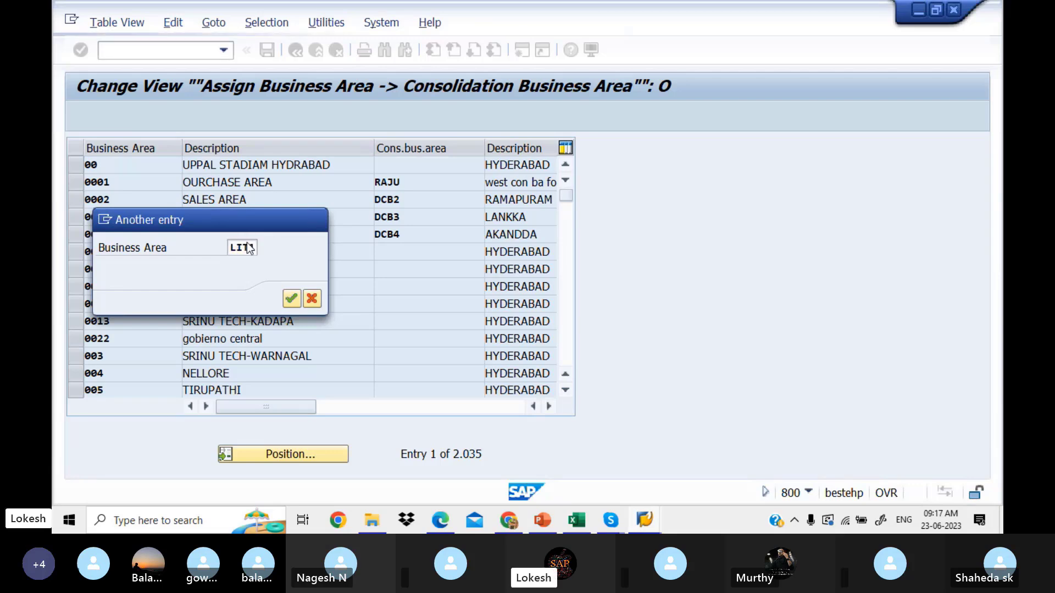
key("Return")
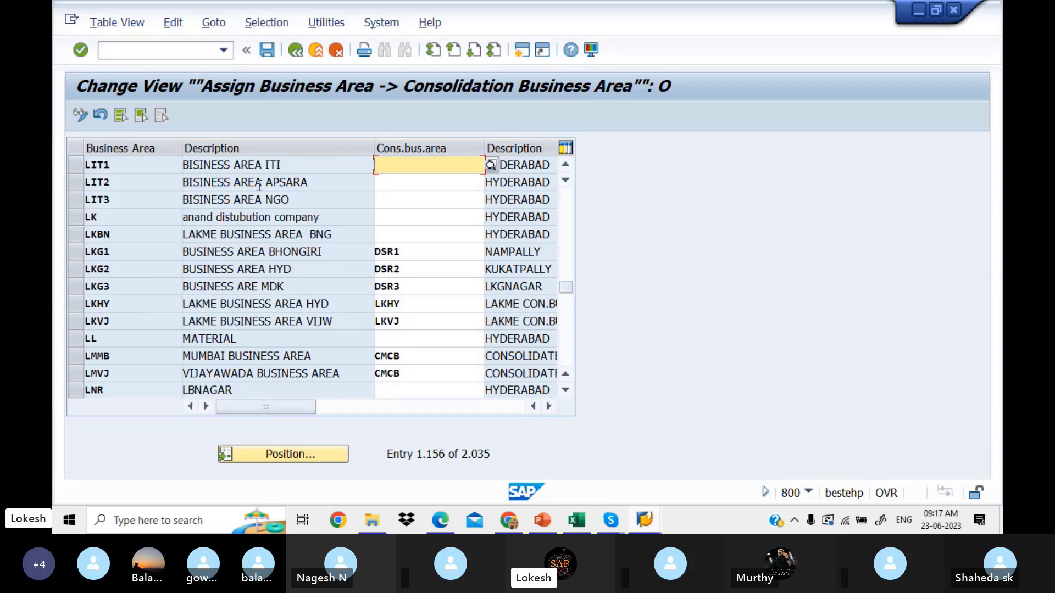
Step: Check the consolidation business area code LITP in the Excel sheet
left_click(586, 518)
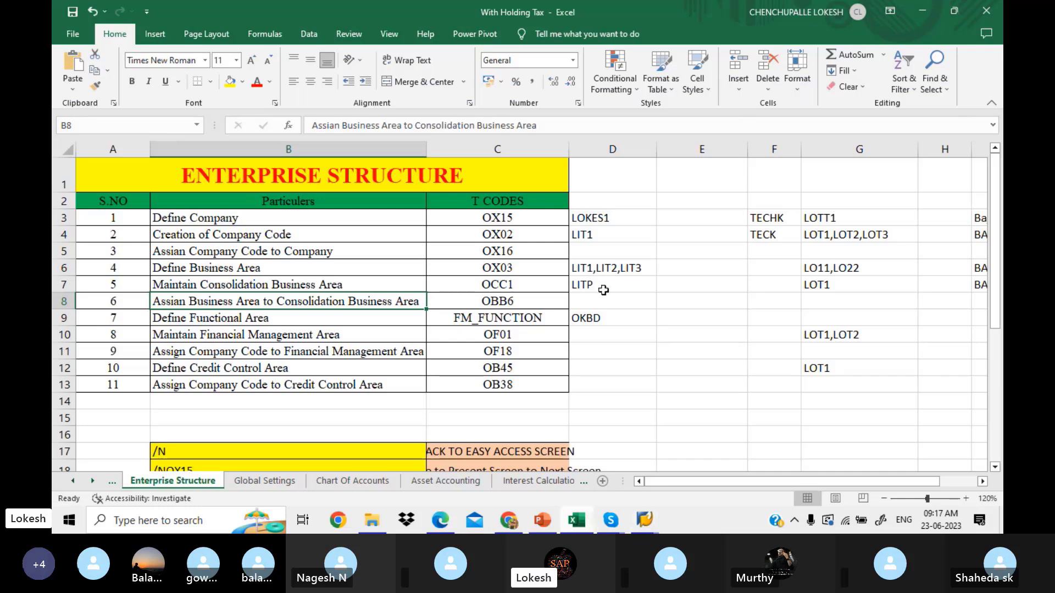
left_click(604, 290)
left_click(646, 519)
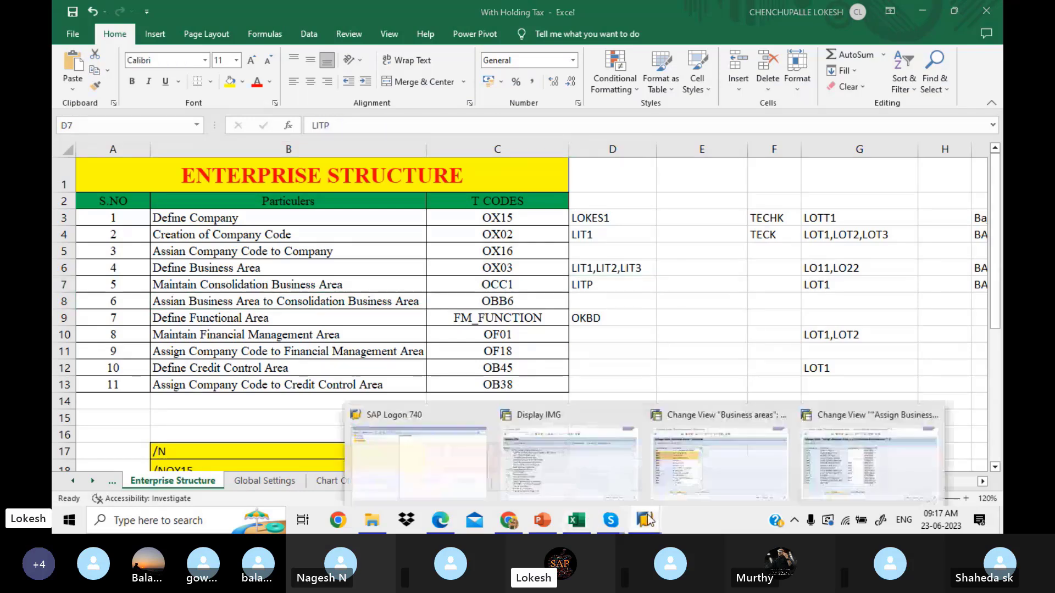
left_click(817, 466)
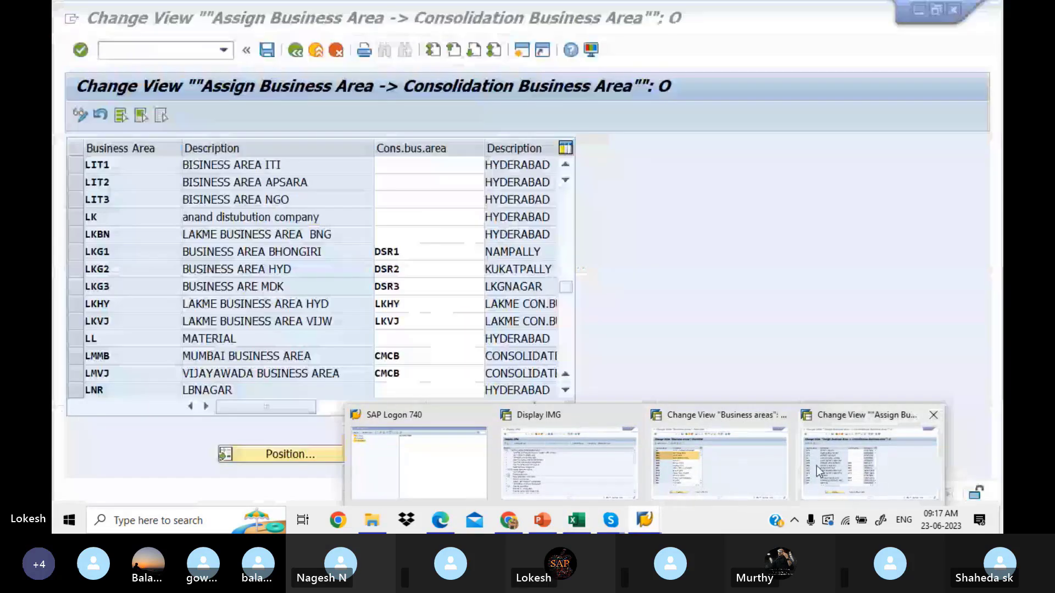
Step: Enter LITP as the consolidation business area for rows LIT1, LIT2 and LIT3
left_click(451, 164)
type("LITP")
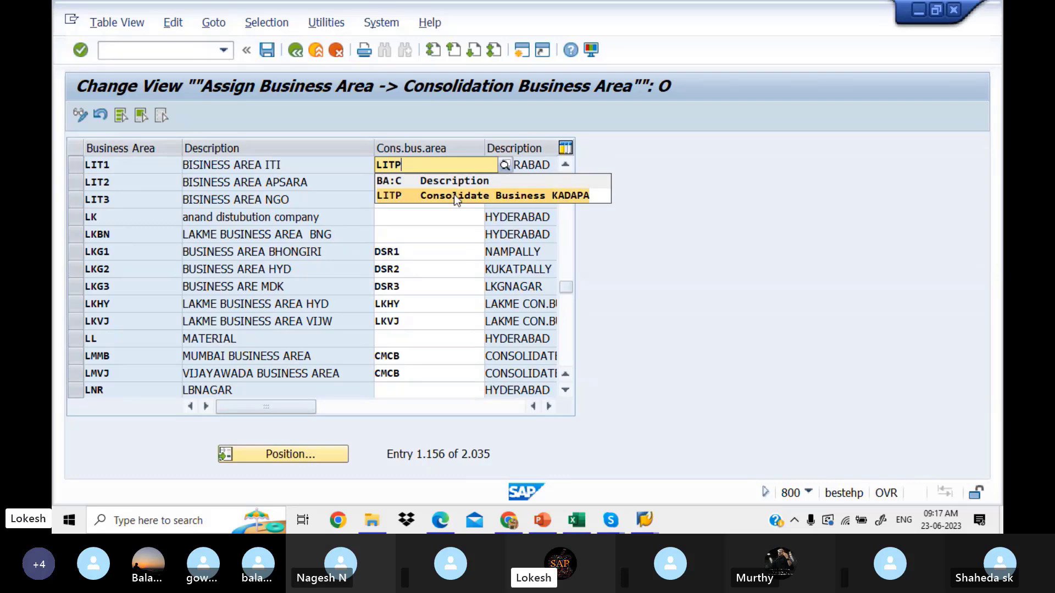
left_click(454, 195)
left_click(447, 191)
type("LITP")
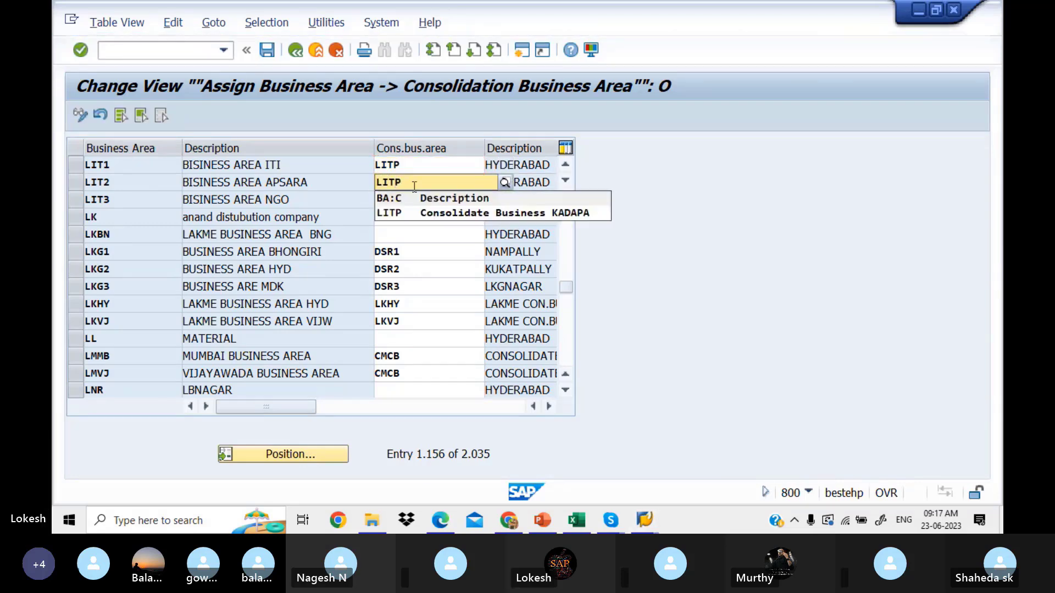
left_click(420, 210)
left_click(395, 206)
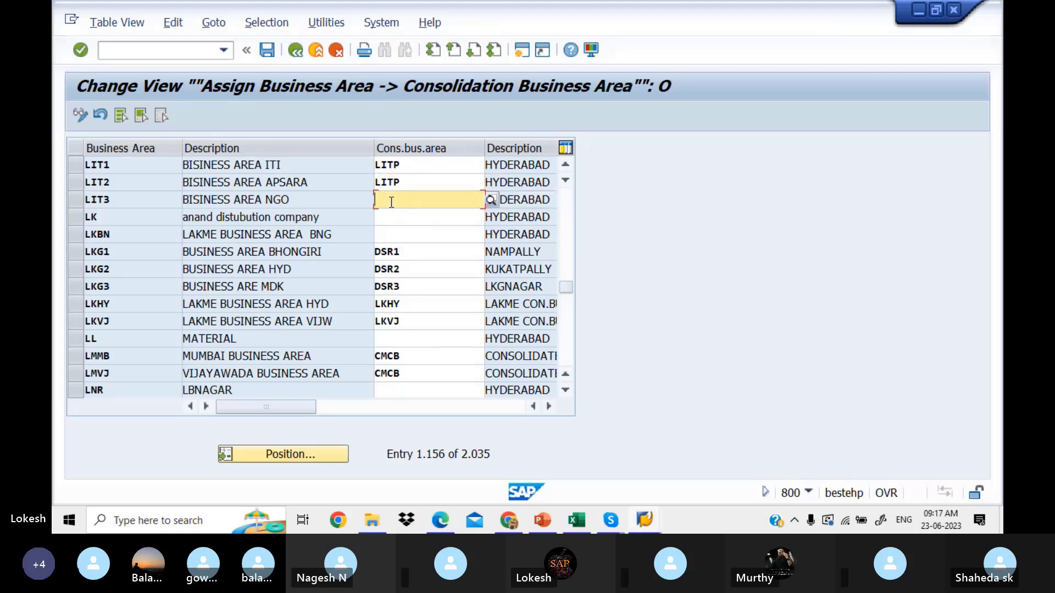
type("LITP")
left_click(397, 216)
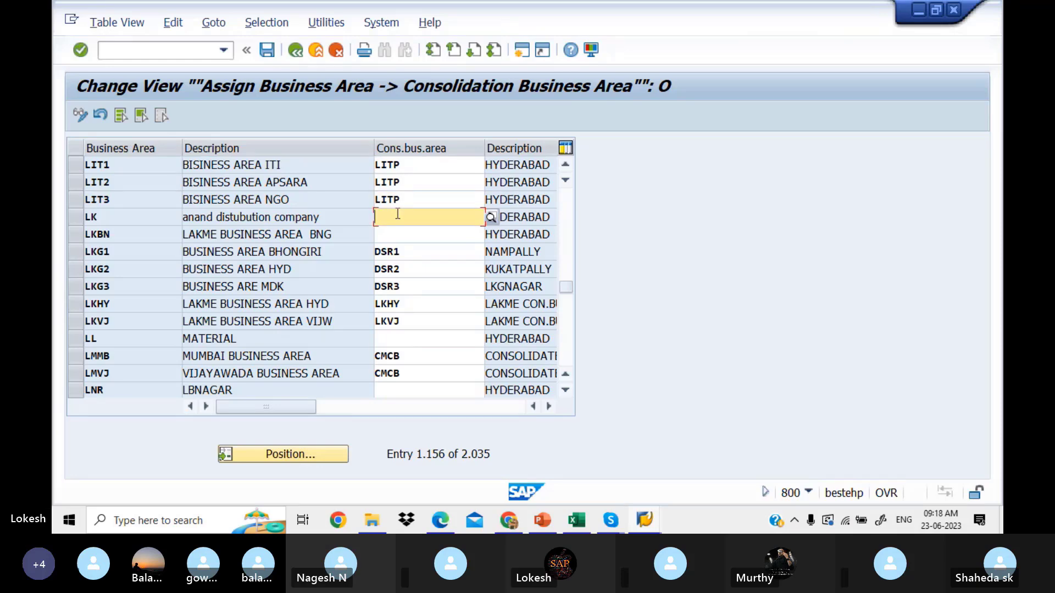
Step: Create a new customizing request described by the Excel step text plus 'LITPVTLT'
left_click(272, 51)
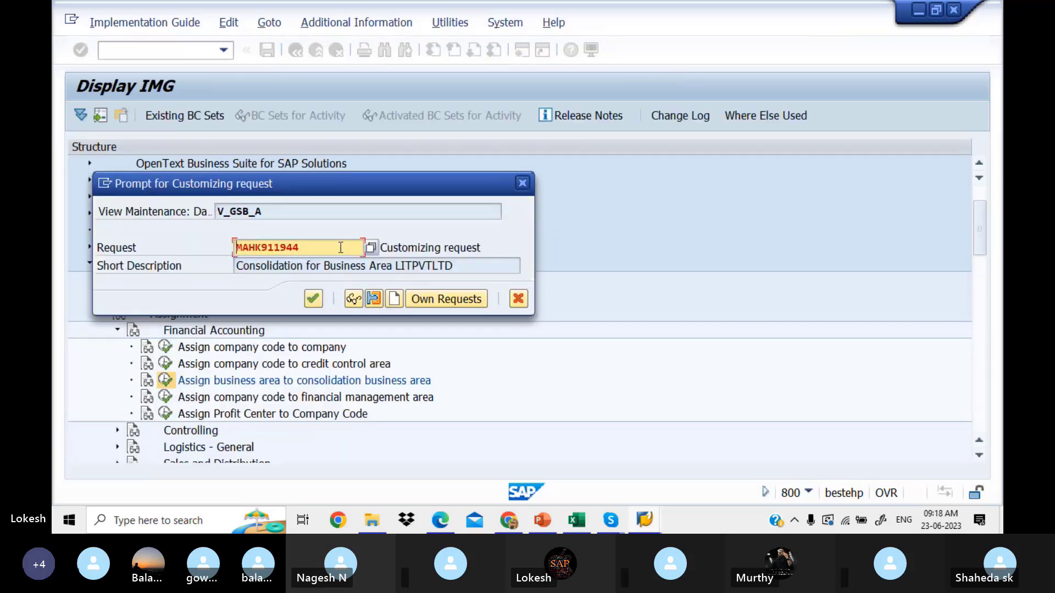
left_click(396, 300)
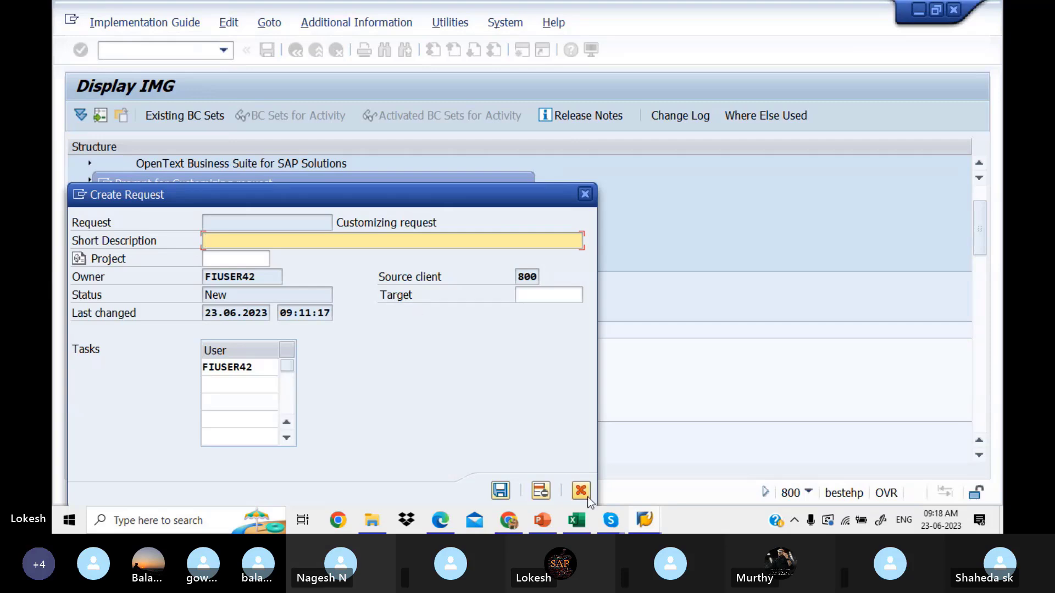
left_click(583, 519)
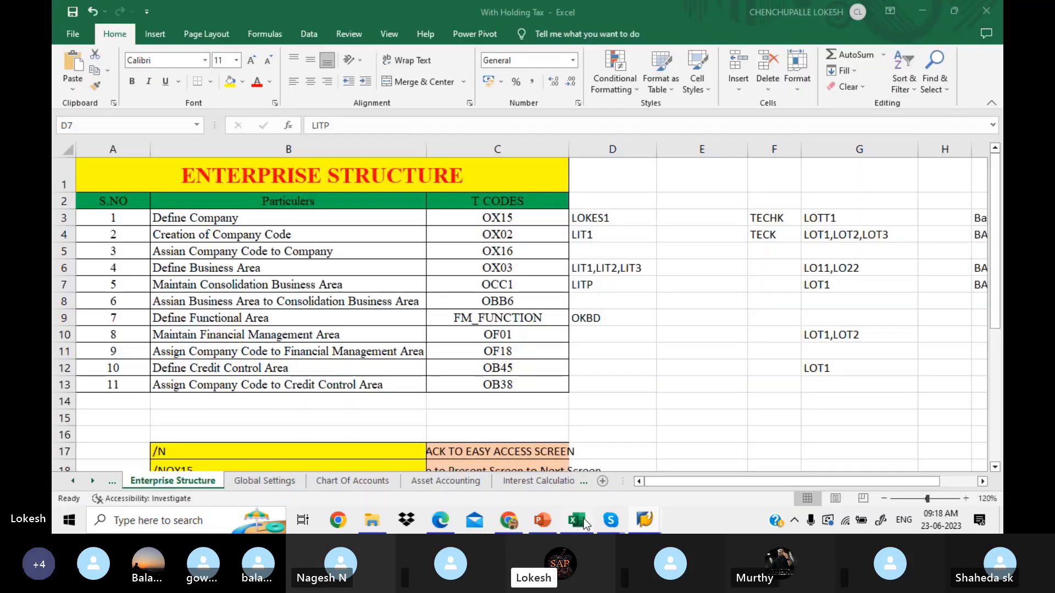
left_click(359, 302)
key("ctrl+c")
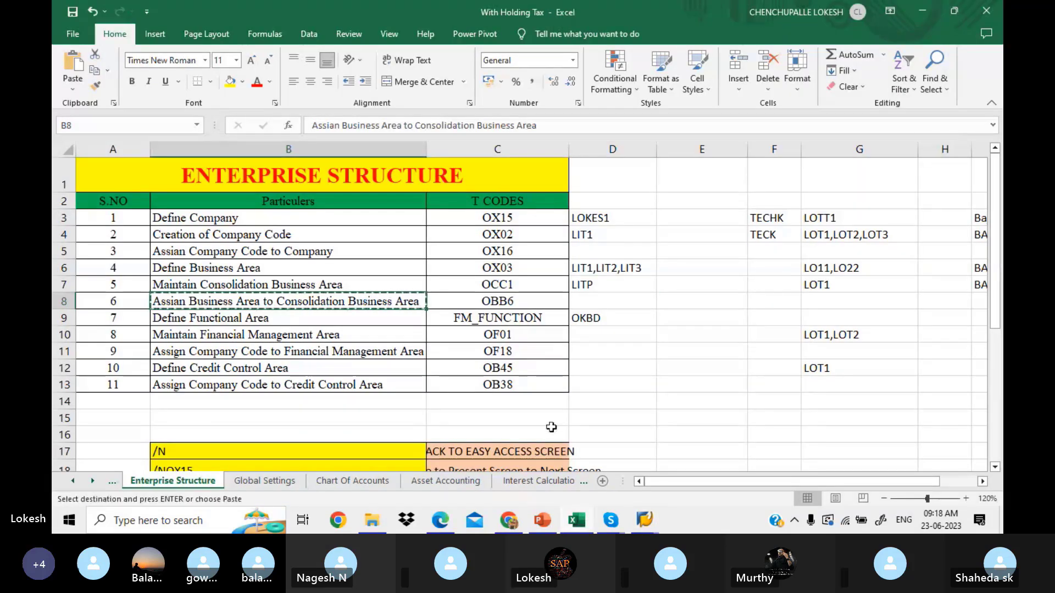
mouse_move(647, 522)
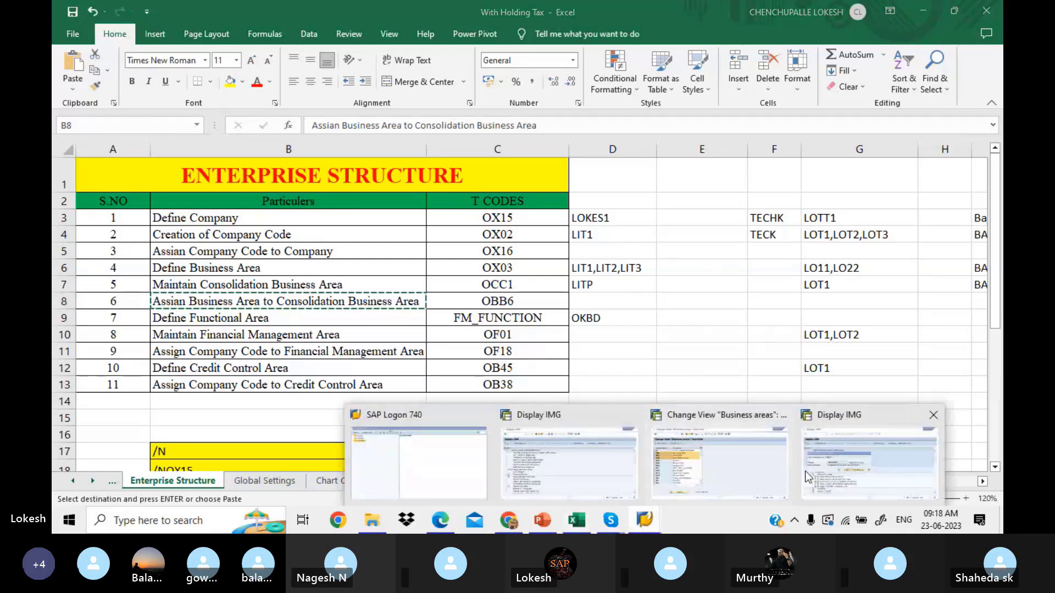
left_click(826, 470)
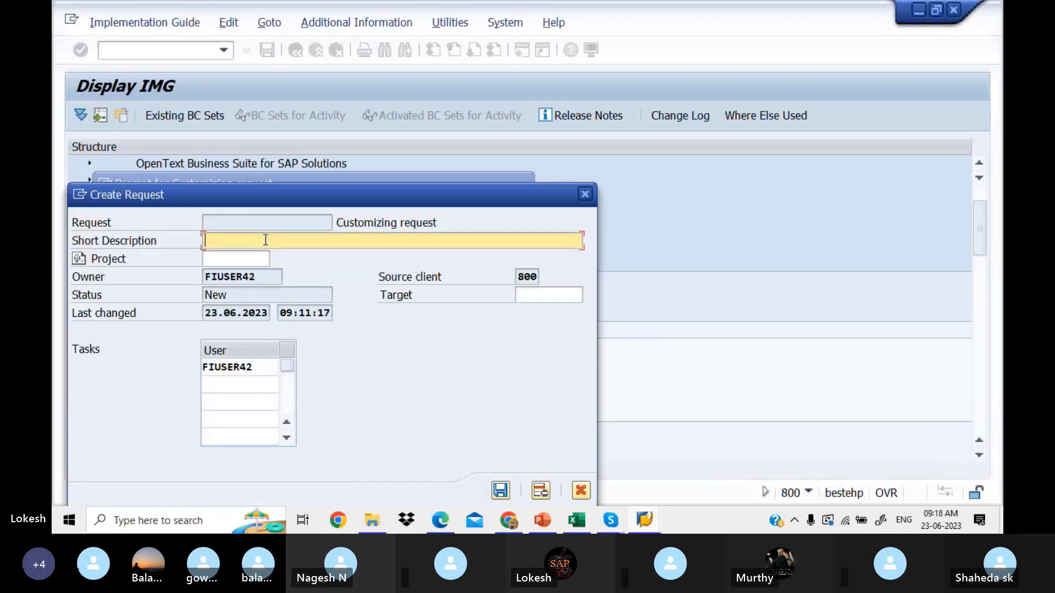
key("ctrl+v")
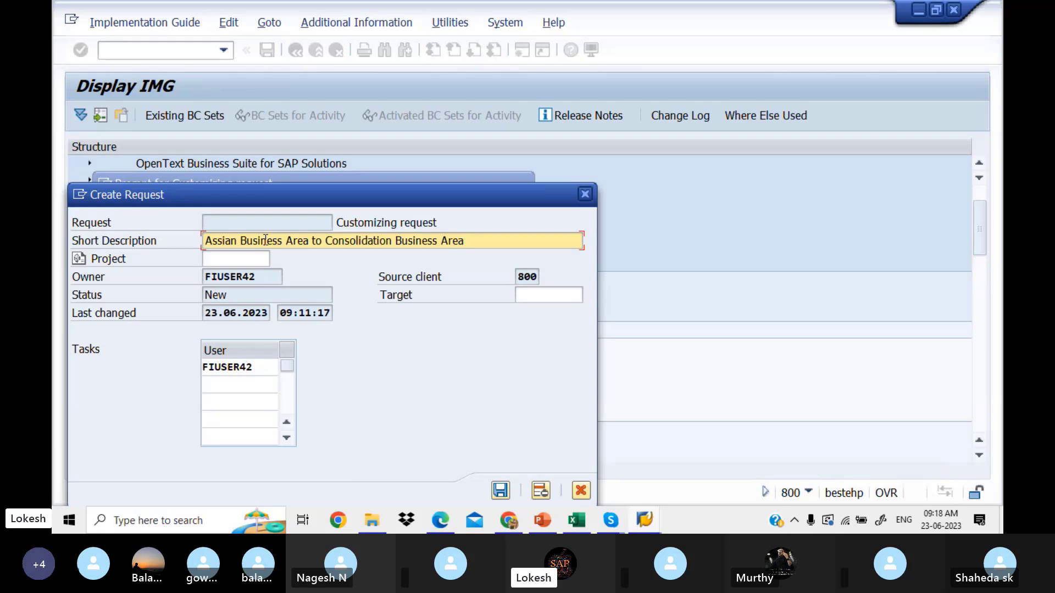
type("LITPVTLT")
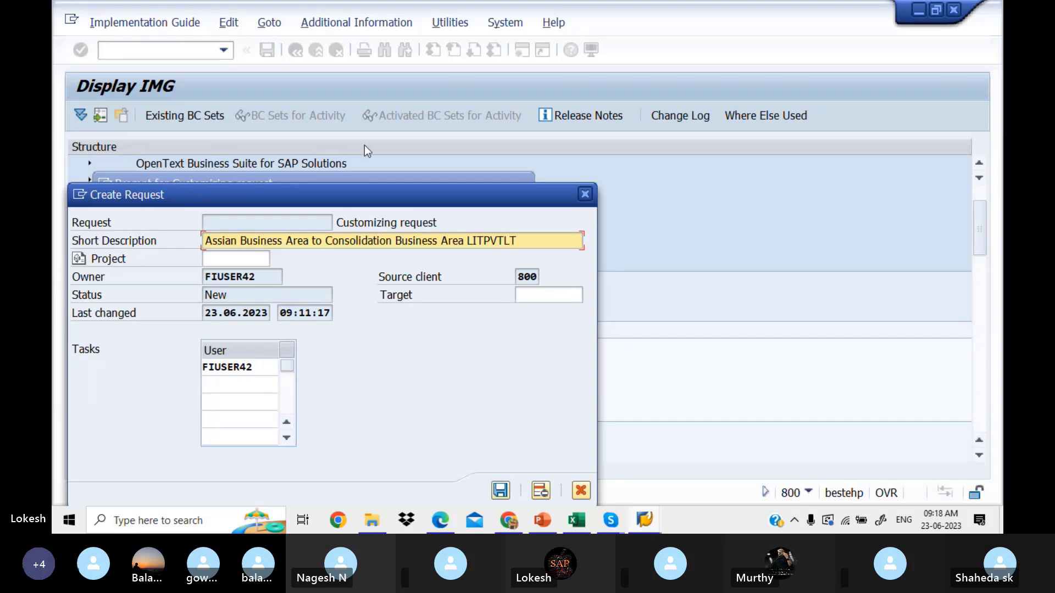
Step: Save and confirm the request, then return to Excel and cancel the copy selection
left_click(501, 491)
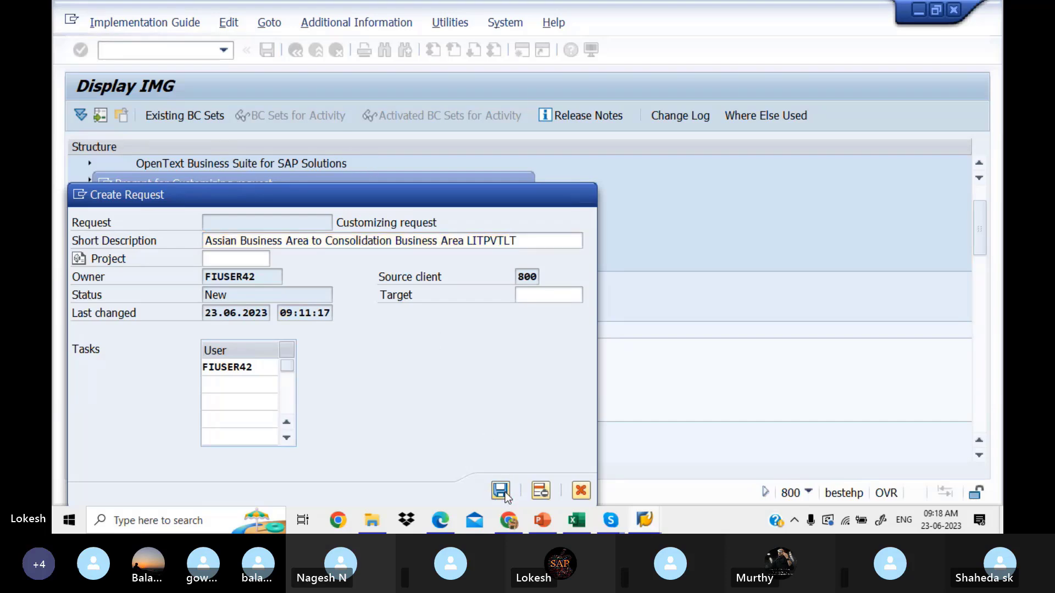
left_click(318, 300)
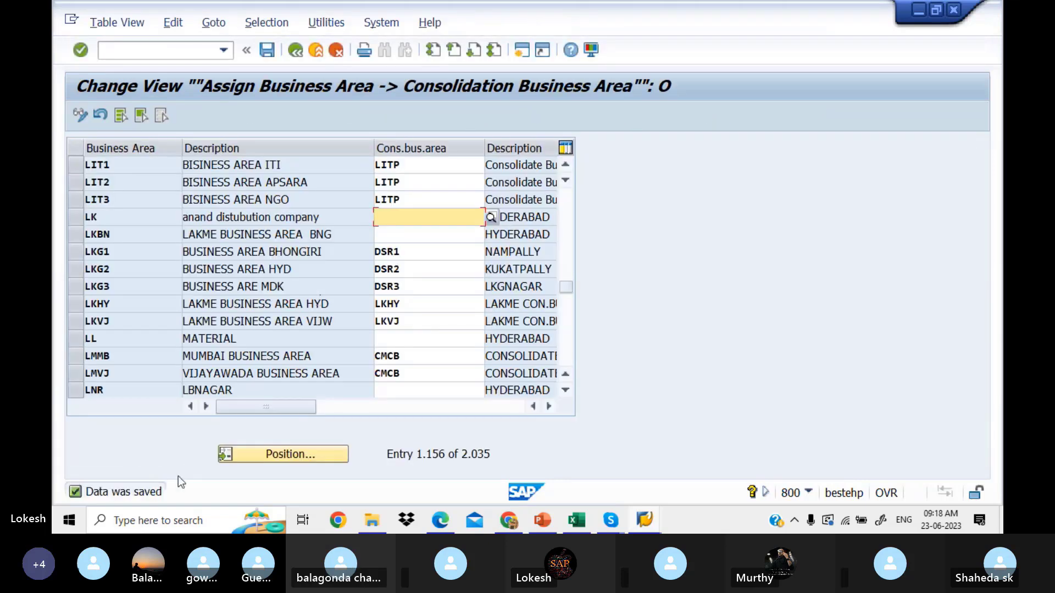
left_click(579, 521)
key("Escape")
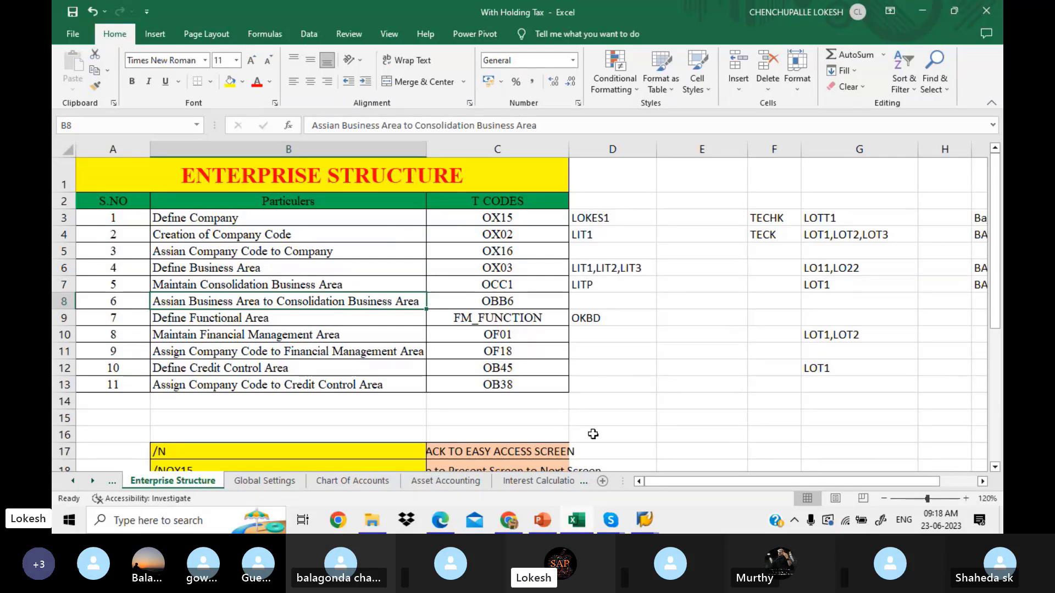
Step: Bring up the Skype class call window and end the call
left_click(610, 521)
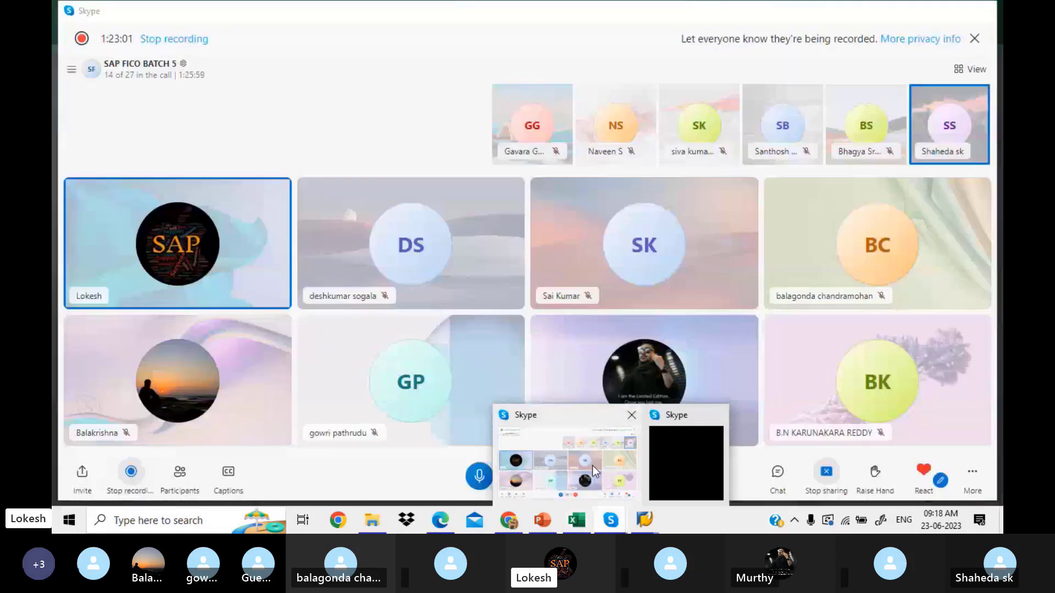
left_click(593, 466)
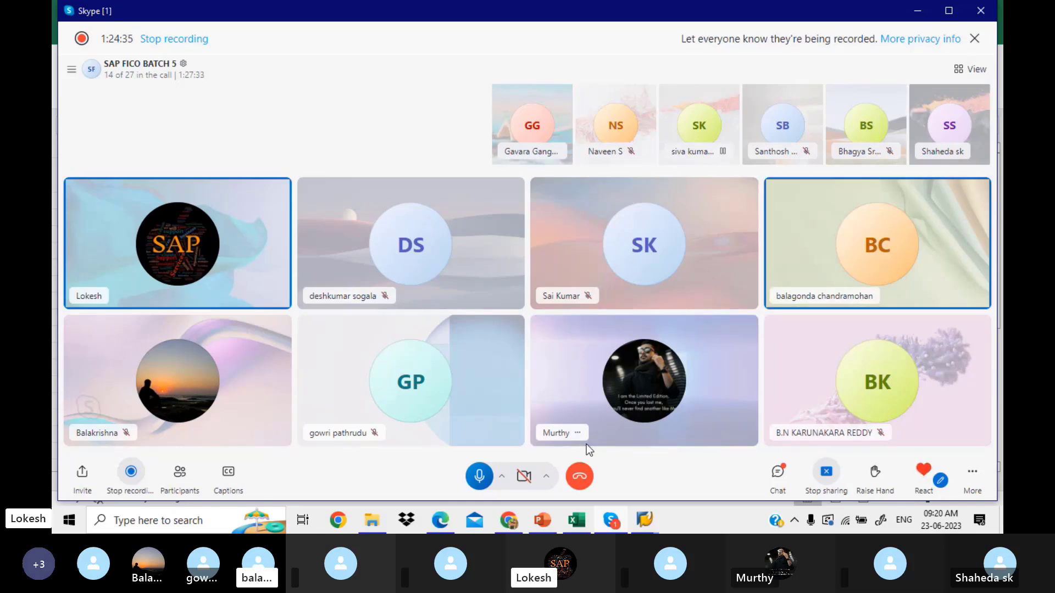
left_click(581, 473)
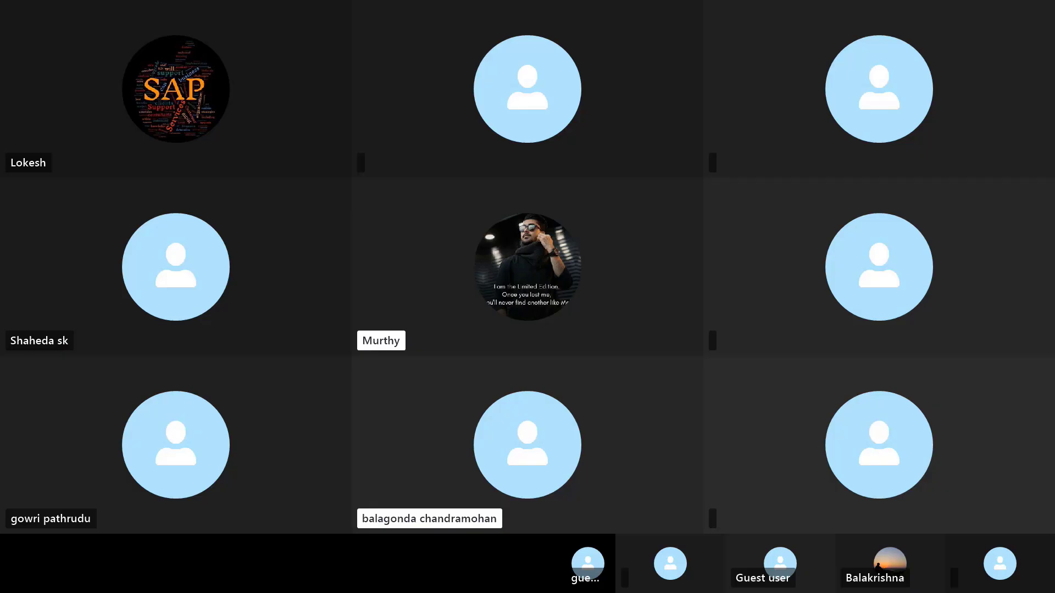